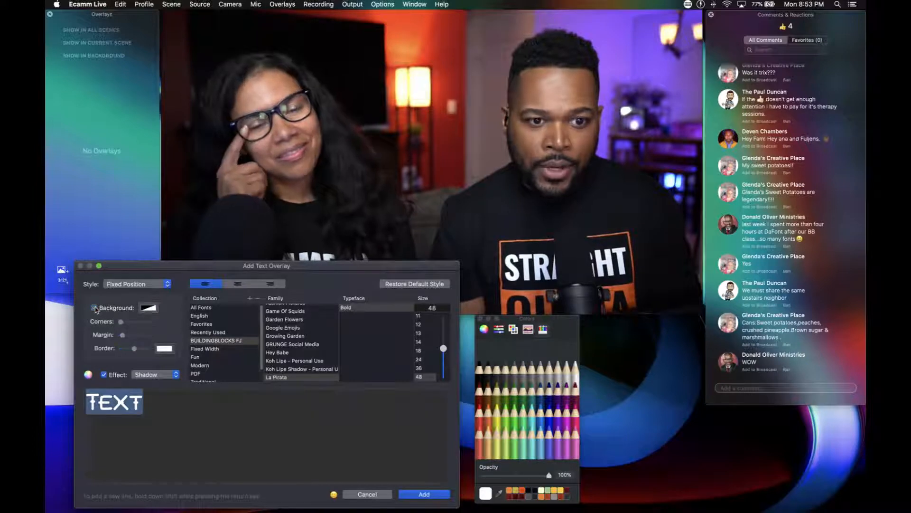
Clear the placeholder text and add the black lower left and upper left triangle characters to the favorites.
key(BackSpace)
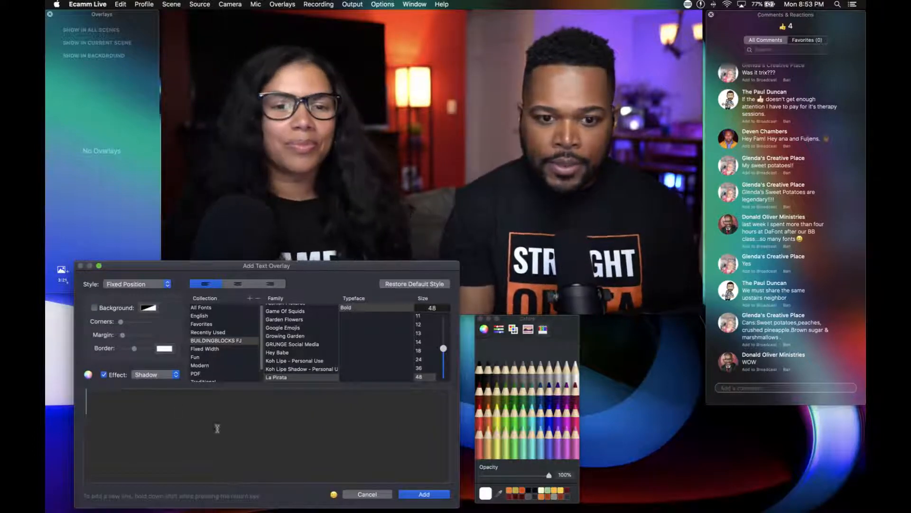
click(334, 494)
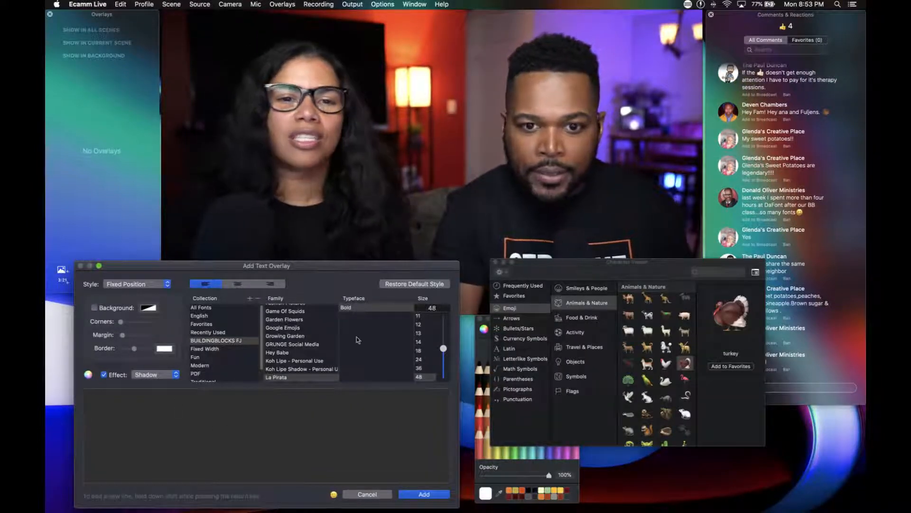
click(513, 298)
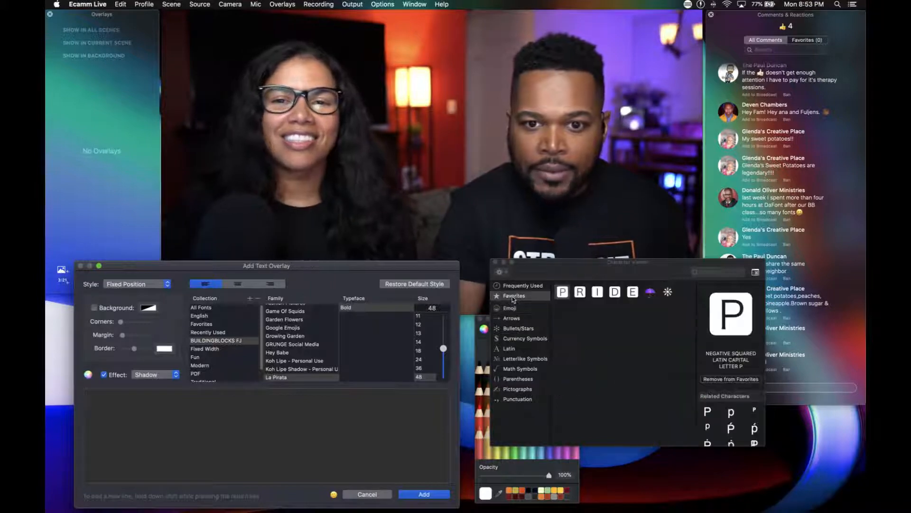
click(515, 287)
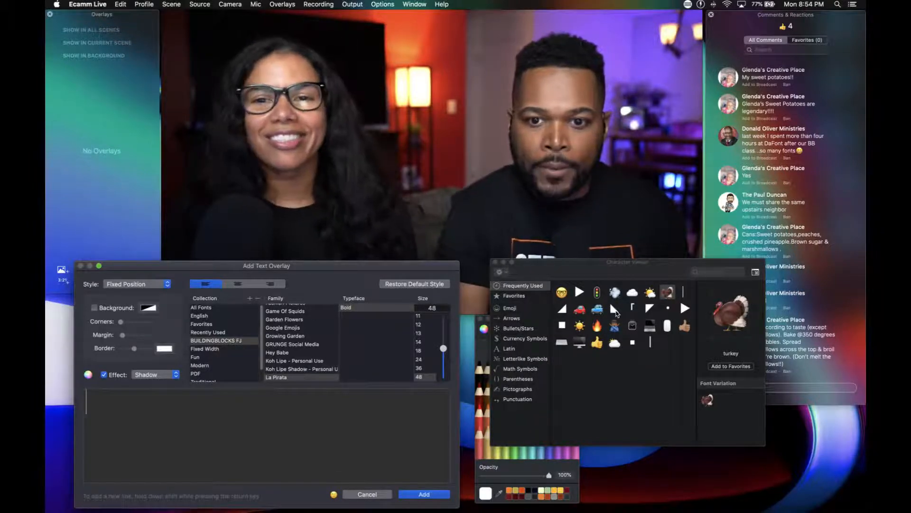
click(617, 311)
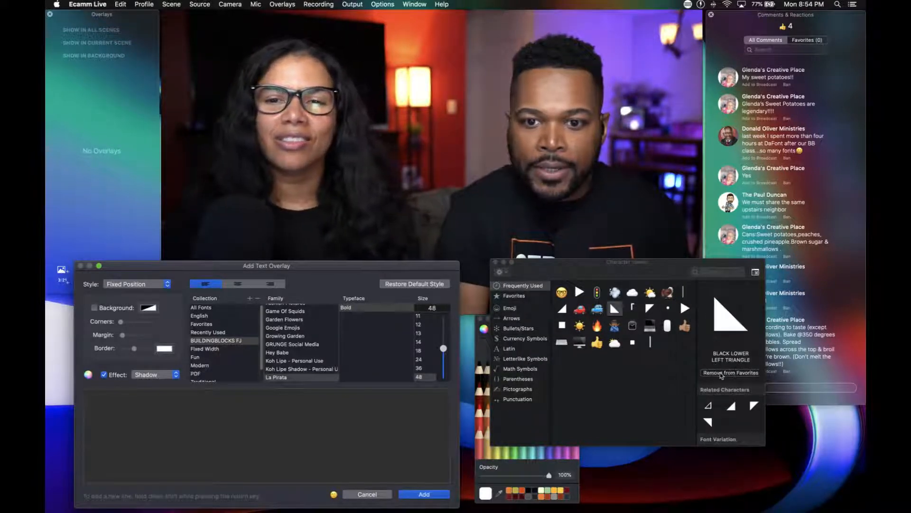
click(650, 309)
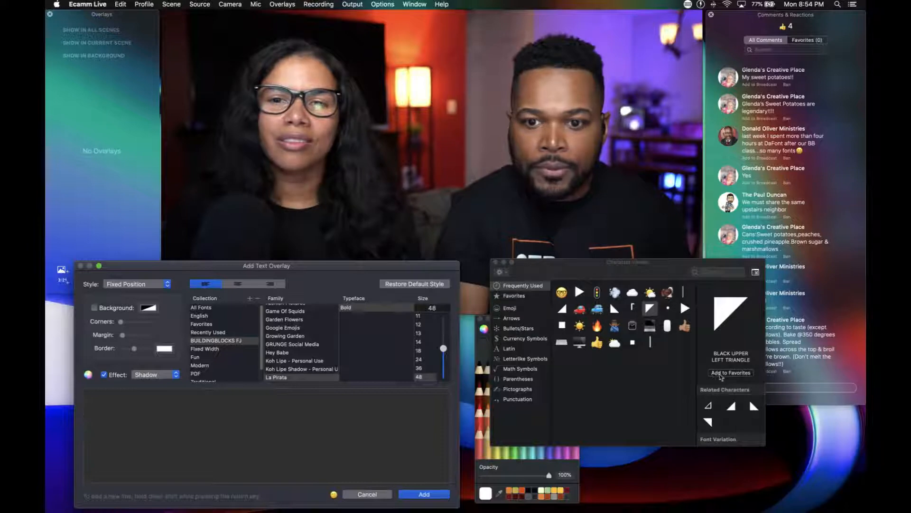
Add the black lower left triangle as a text overlay, enlarge it and place it over the left half of the scene.
double_click(615, 308)
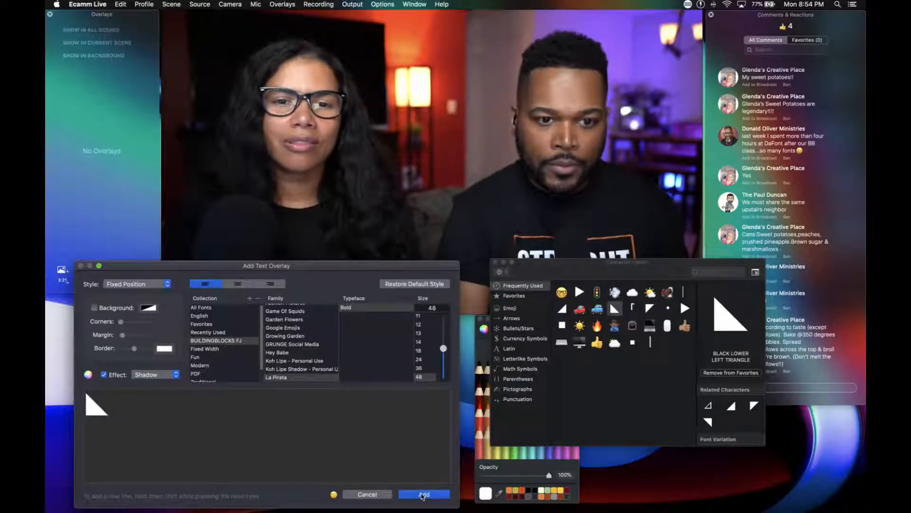
click(423, 494)
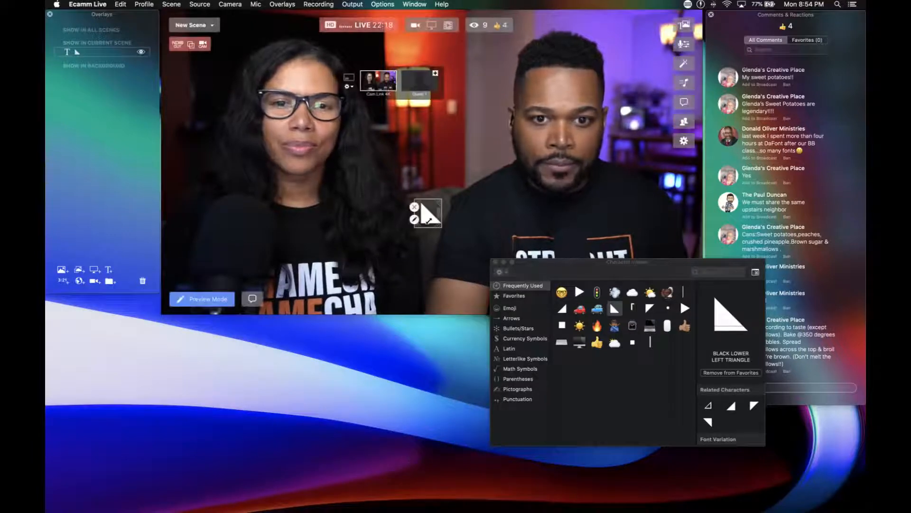
scroll(428, 220, up, 10)
drag(429, 223, 272, 258)
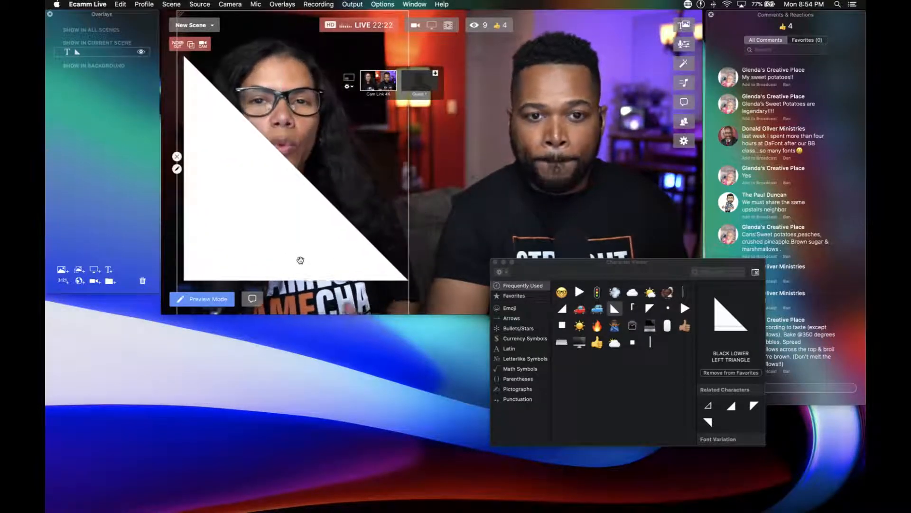
Recolor the triangle overlay dark red and save the change.
double_click(297, 257)
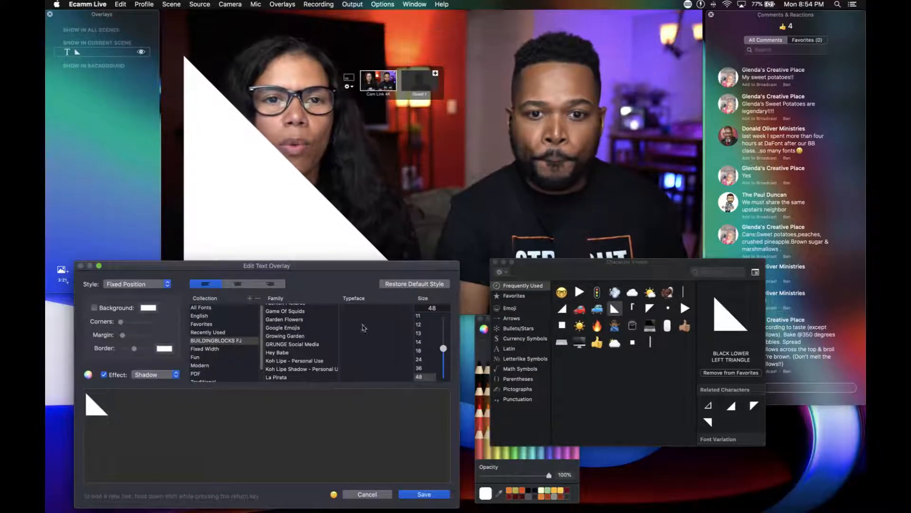
mouse_move(555, 265)
mouse_down()
mouse_move(640, 379)
mouse_move(687, 409)
mouse_up()
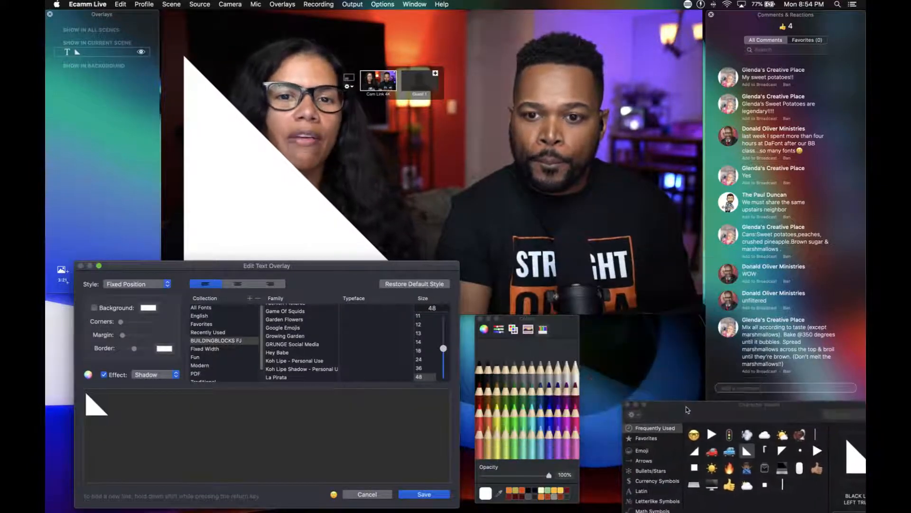
click(477, 379)
click(485, 378)
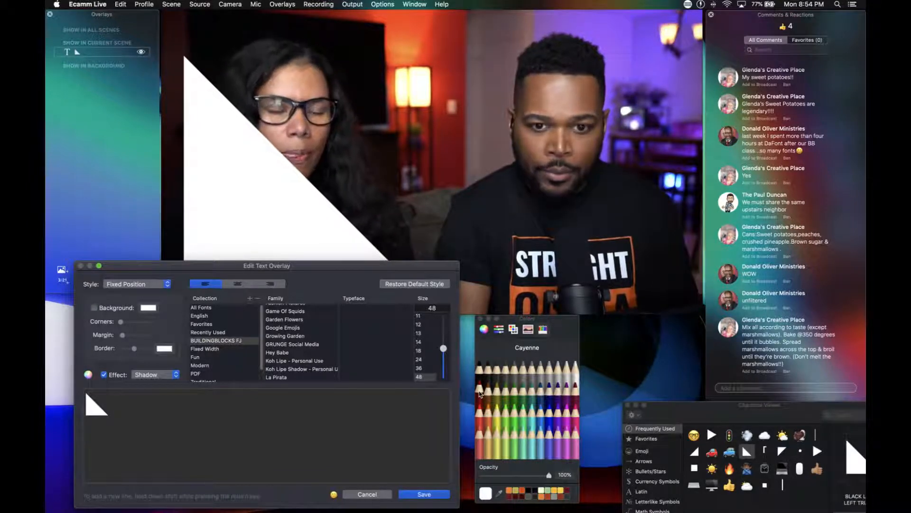
click(523, 497)
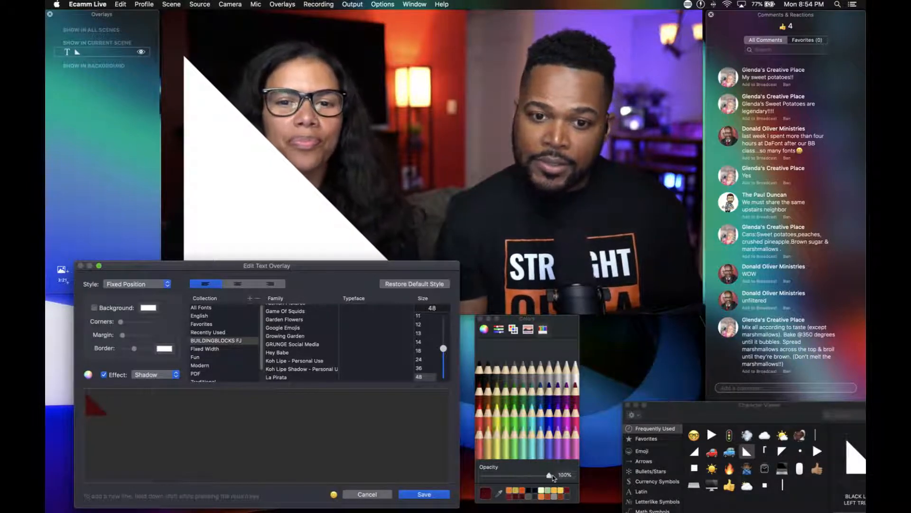
click(424, 494)
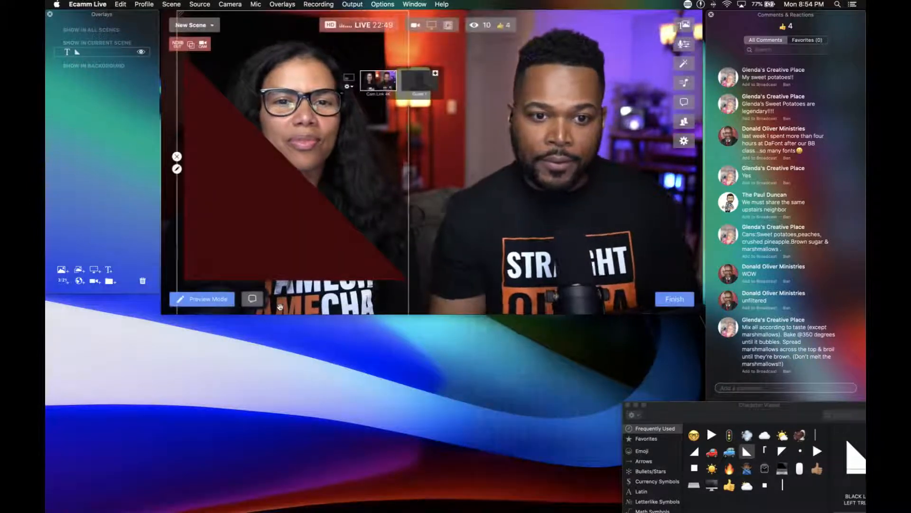
Move the dark red triangle against the scene's left edge and enlarge it to cover the lower-left half diagonally.
mouse_move(256, 221)
mouse_down()
mouse_move(299, 229)
mouse_move(264, 236)
mouse_up()
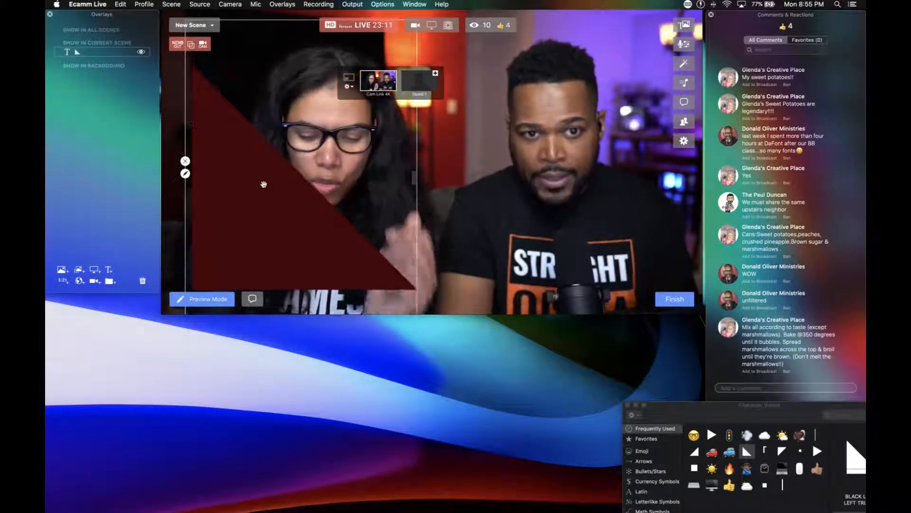
drag(264, 184, 261, 184)
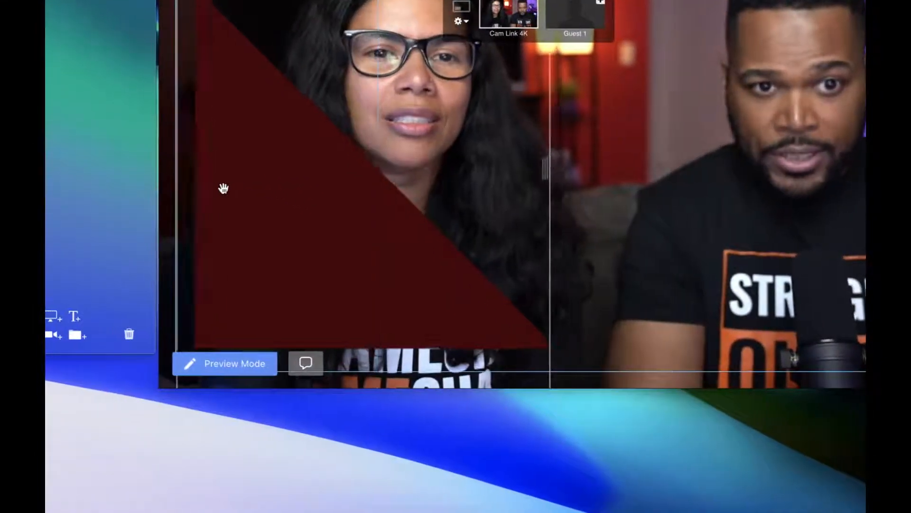
mouse_move(210, 187)
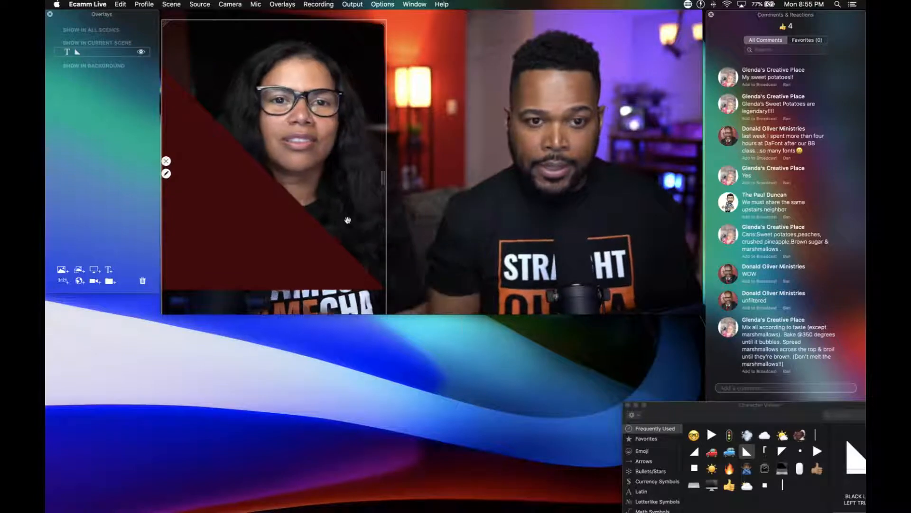
scroll(256, 238, up, 5)
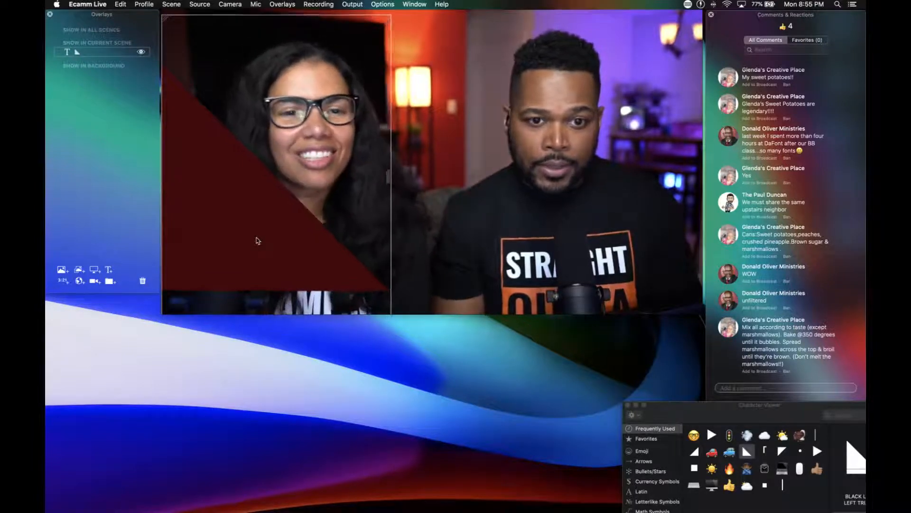
scroll(257, 240, up, 2)
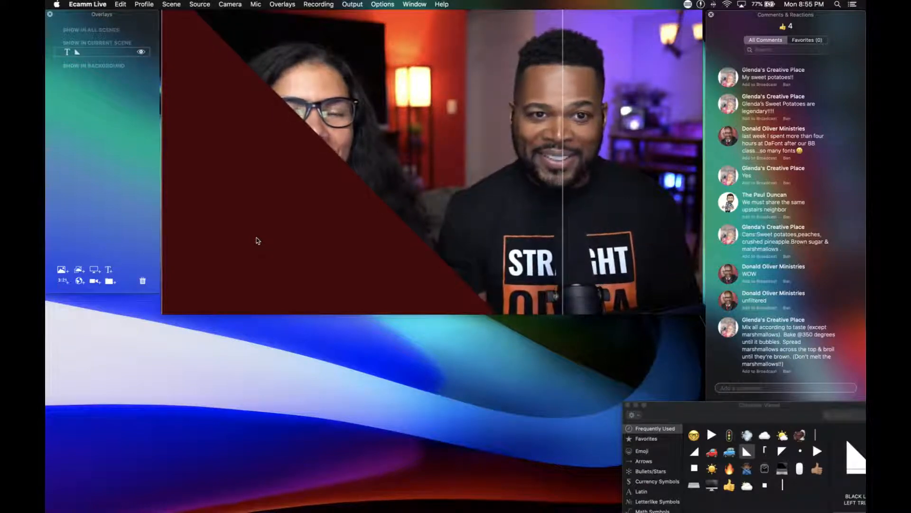
scroll(256, 241, up, 4)
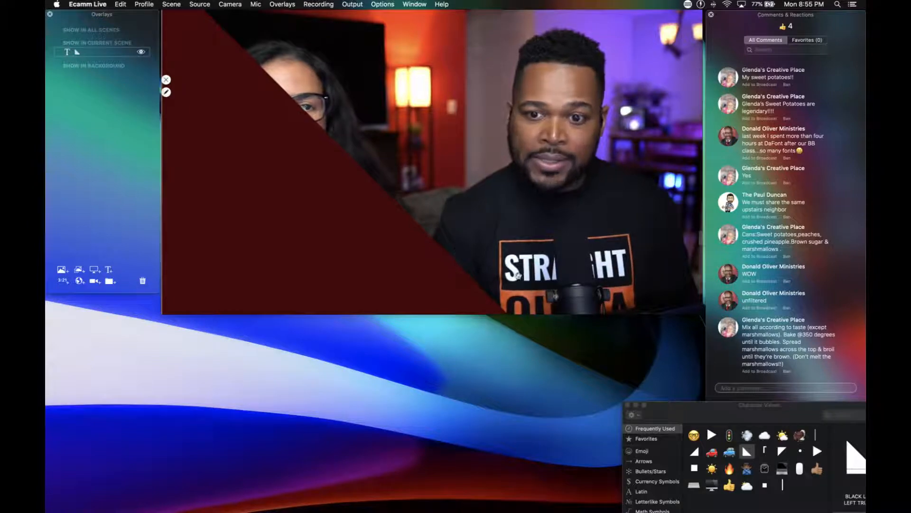
Add a second text overlay containing the black upper right triangle character, colored yellow.
drag(749, 417, 637, 368)
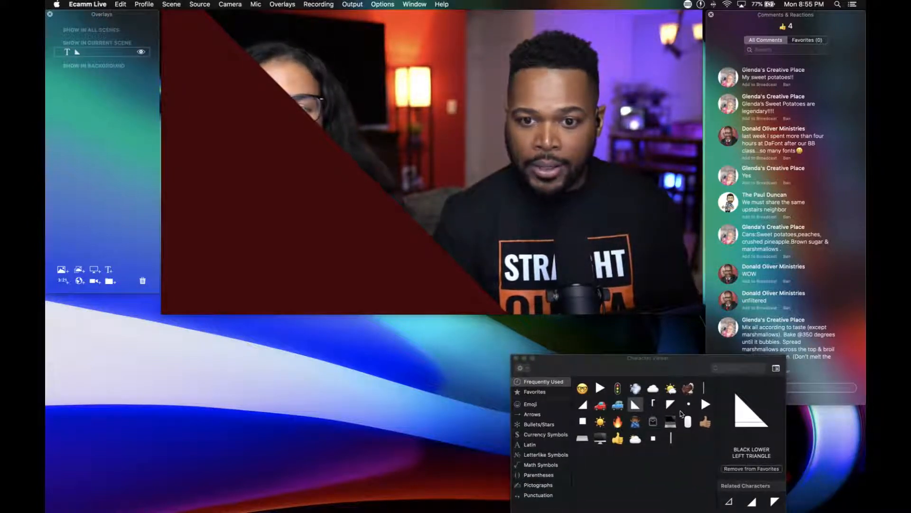
click(109, 270)
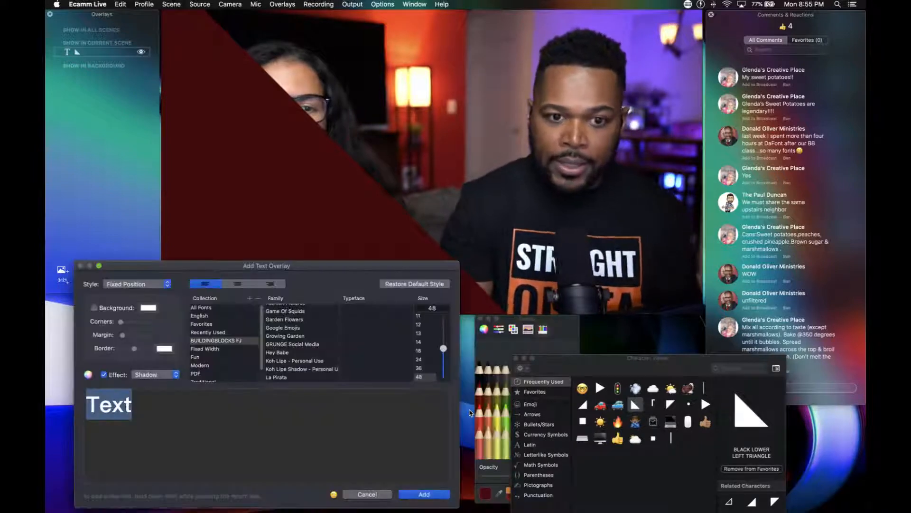
key(BackSpace)
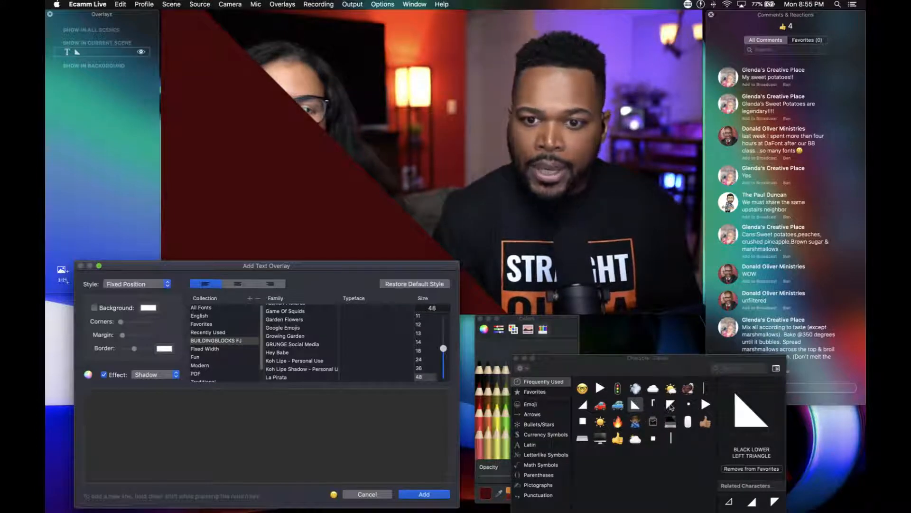
click(671, 405)
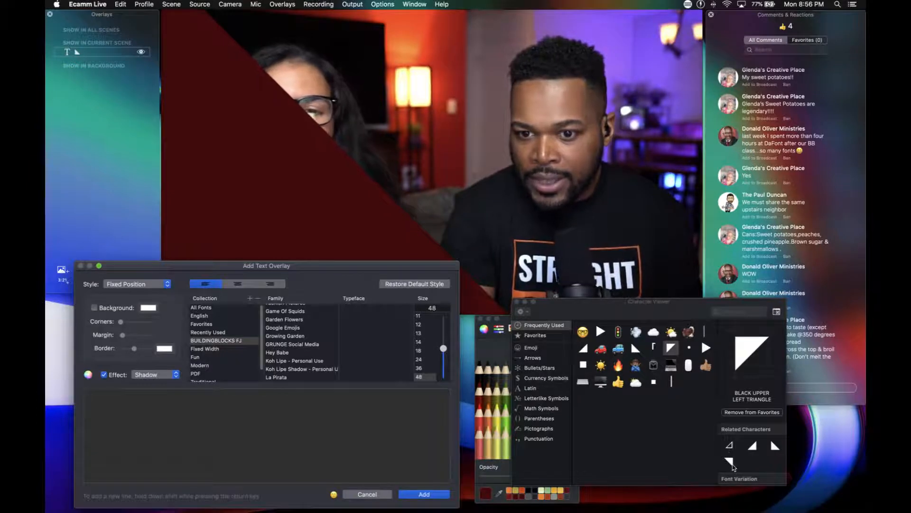
click(730, 464)
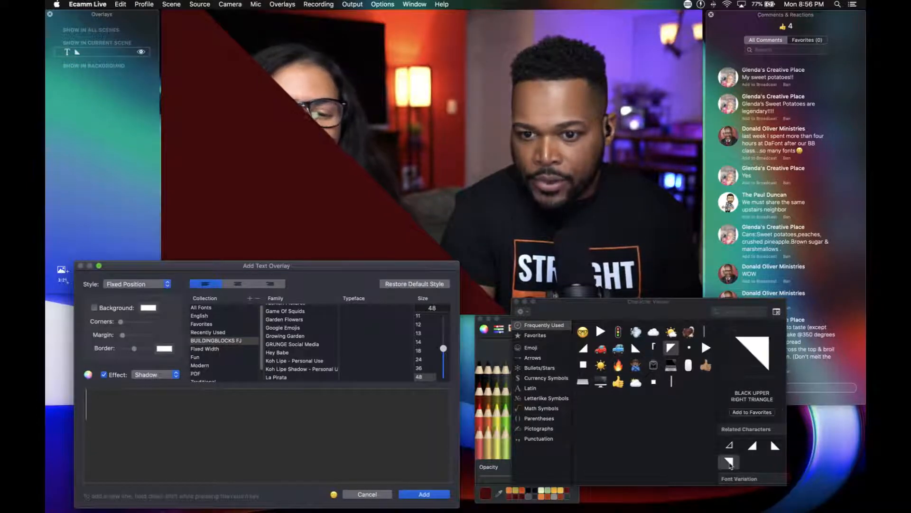
double_click(731, 464)
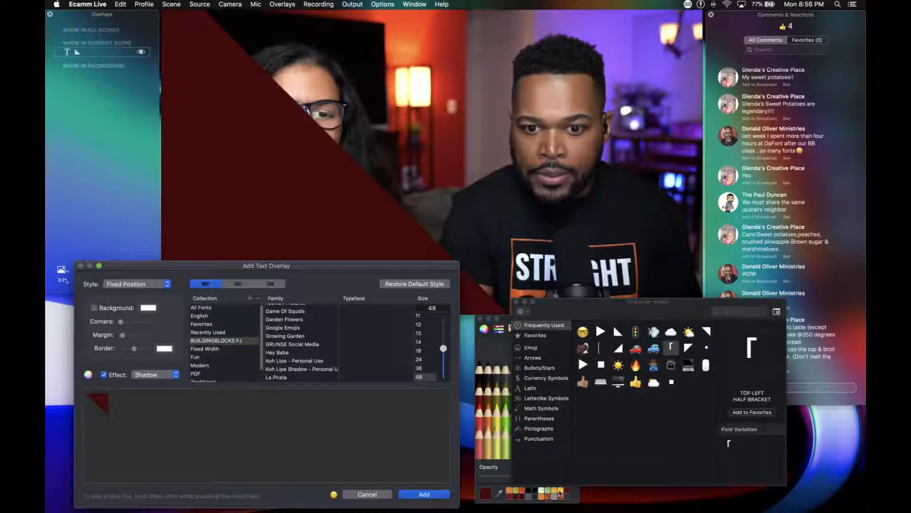
click(560, 491)
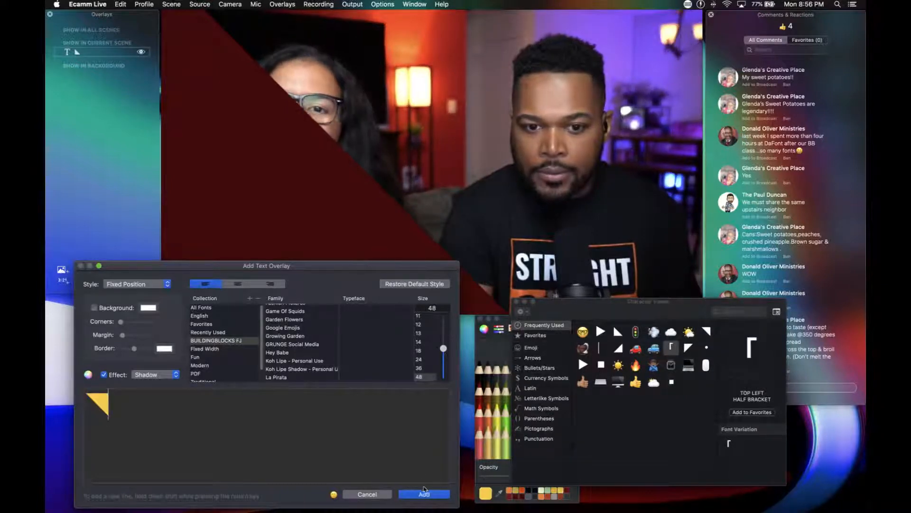
click(424, 494)
Enlarge the yellow triangle over the scene's upper-right half, leaving a diagonal gap beside the red one, and close the Character Viewer.
mouse_move(440, 222)
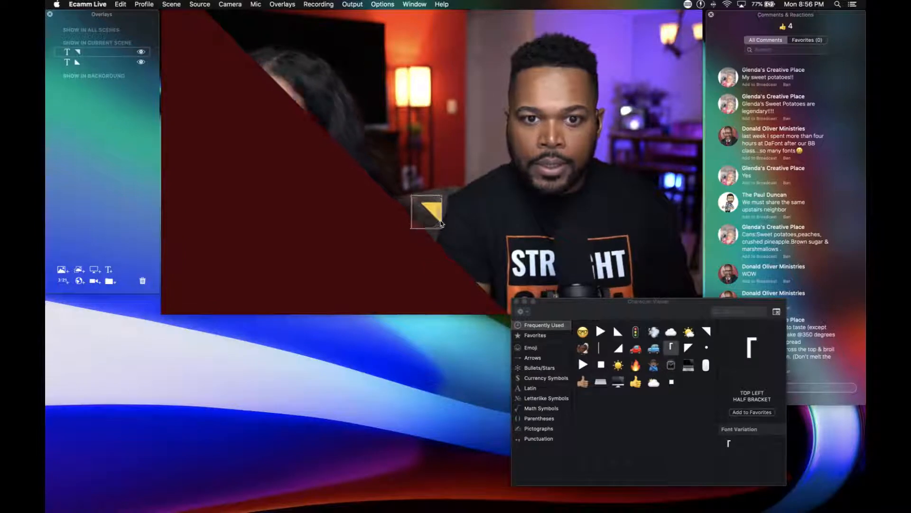
scroll(441, 224, up, 10)
drag(440, 185, 665, 215)
scroll(625, 213, up, 2)
scroll(626, 213, up, 4)
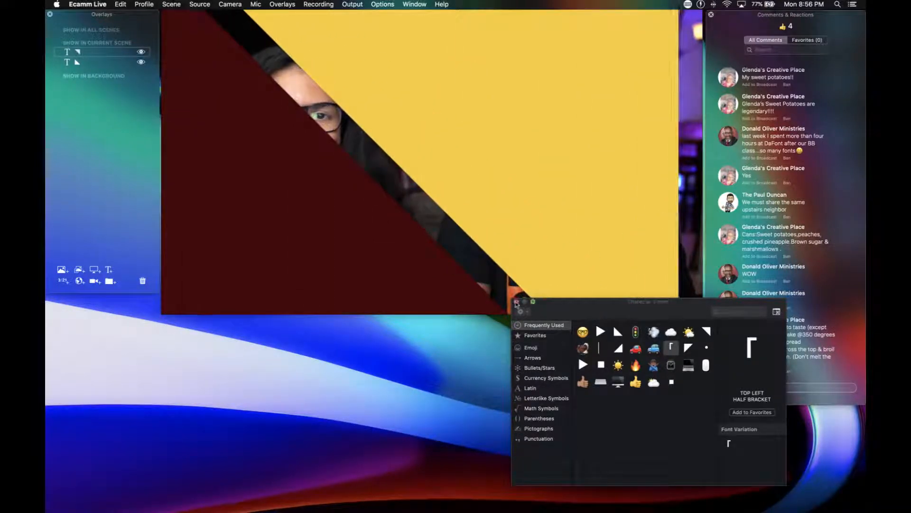
click(516, 301)
scroll(519, 198, up, 3)
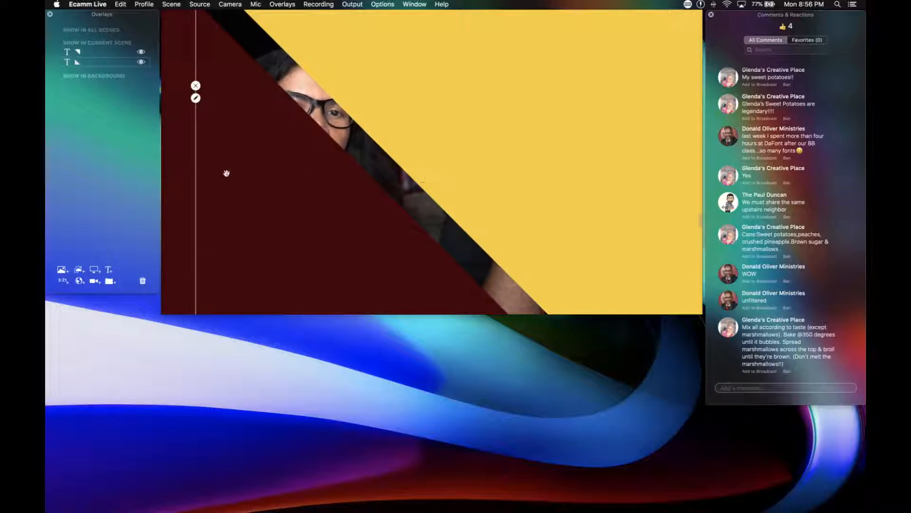
drag(105, 54, 104, 63)
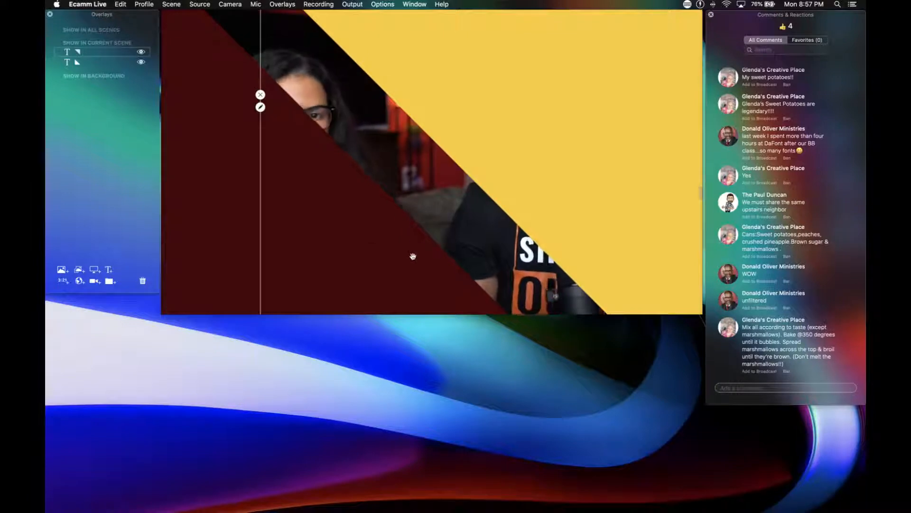
Start a new text overlay reading BKND, enable its background, and set the text color's opacity to 0%.
key(super+t)
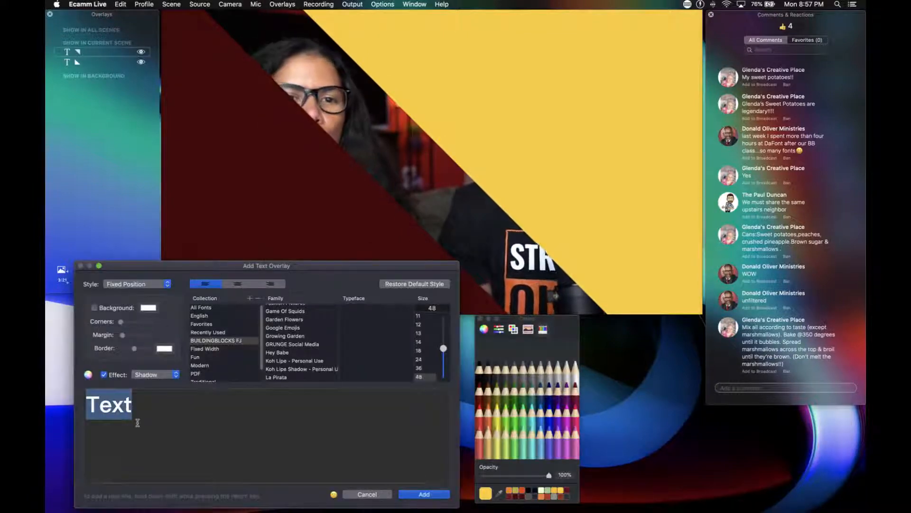
text(BKND)
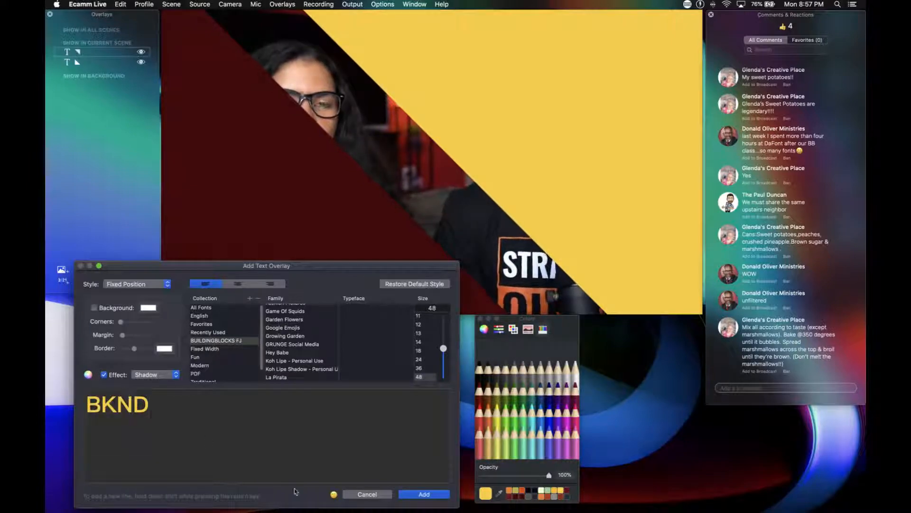
drag(532, 476, 482, 476)
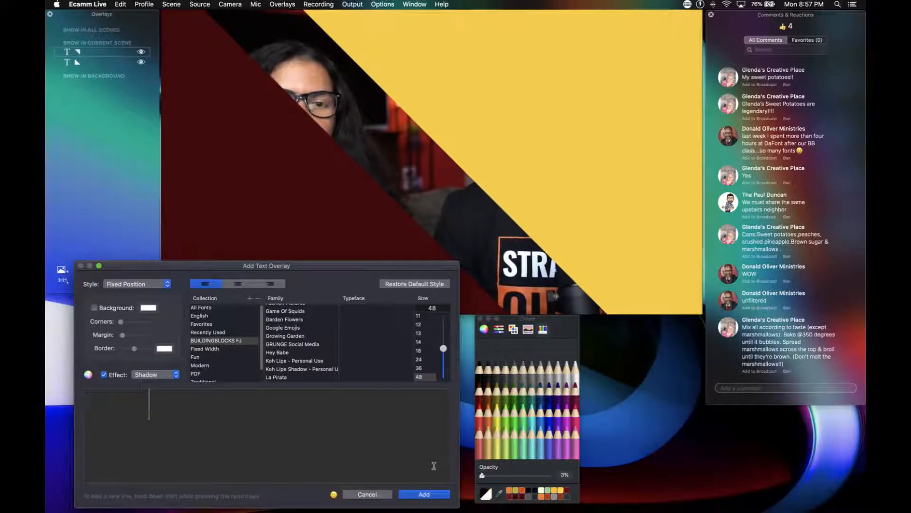
click(94, 308)
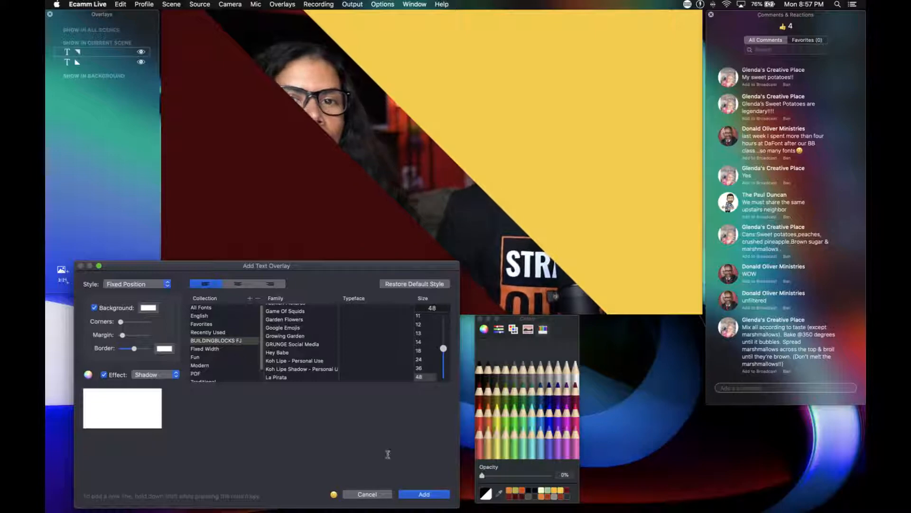
click(482, 398)
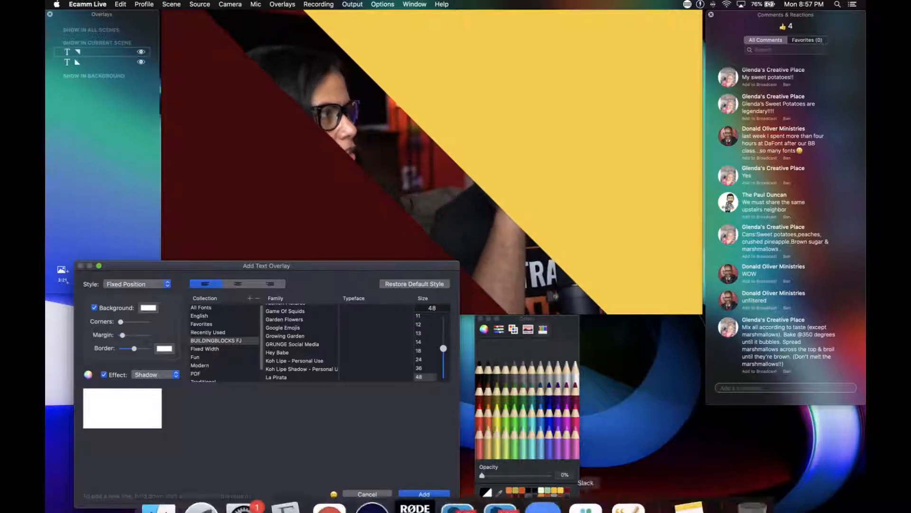
click(518, 497)
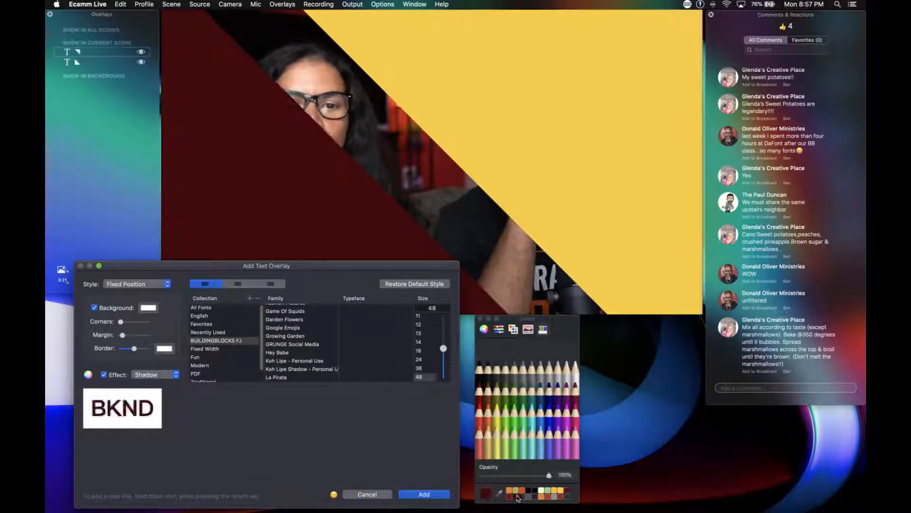
click(483, 475)
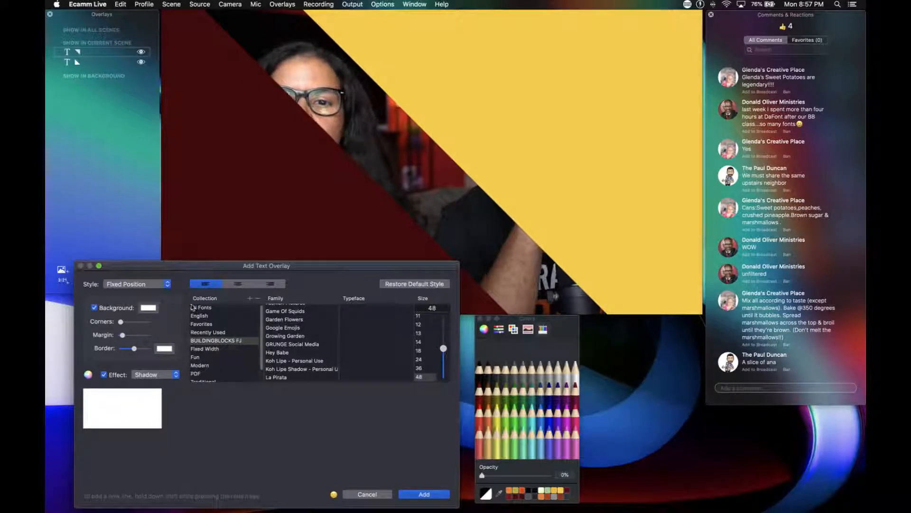
Set the BKND overlay's background color to the saved dark red and add the overlay to the scene.
click(151, 309)
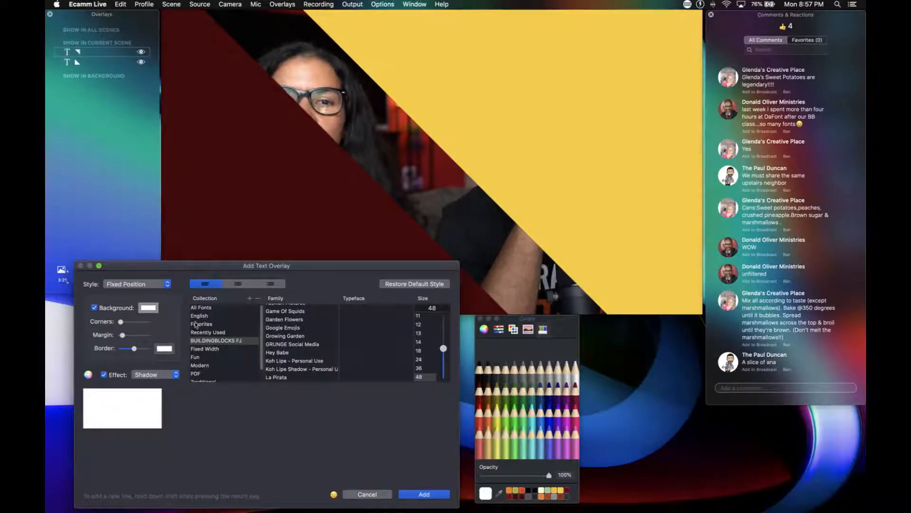
click(517, 497)
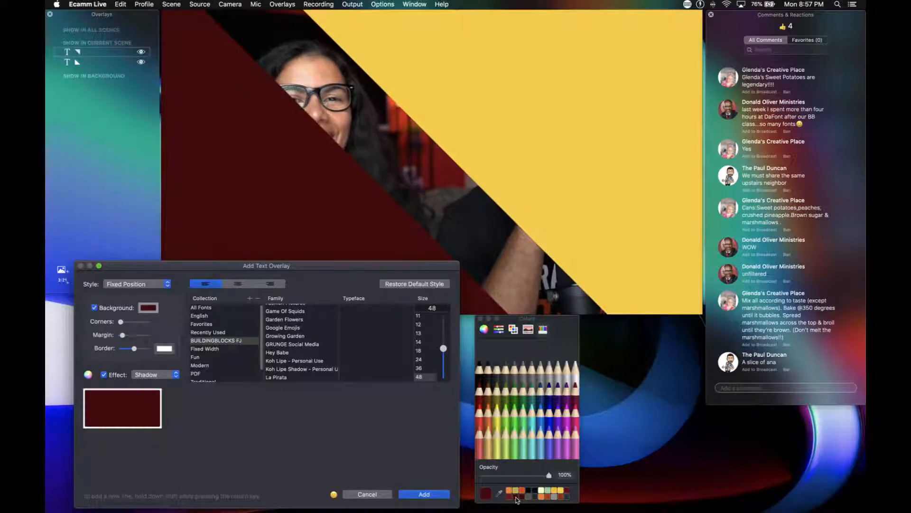
click(419, 496)
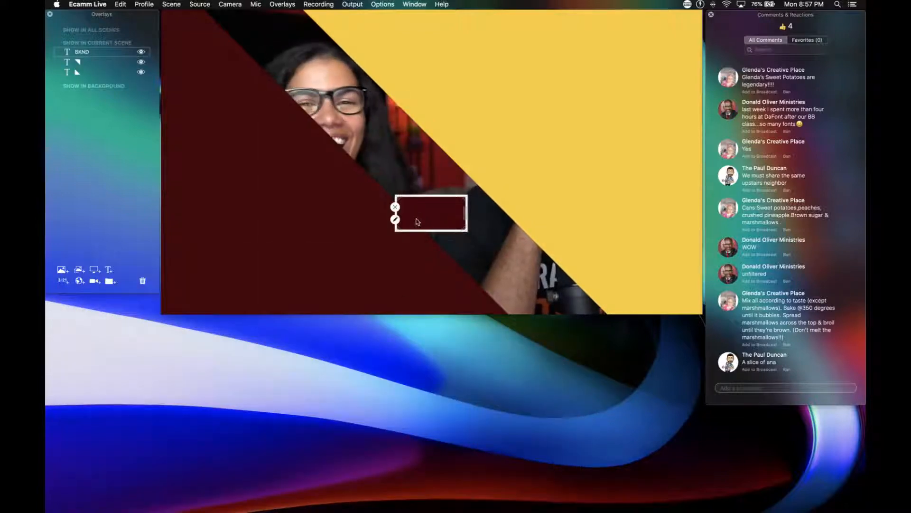
Reduce the BKND box's border to nothing and save the overlay.
double_click(417, 220)
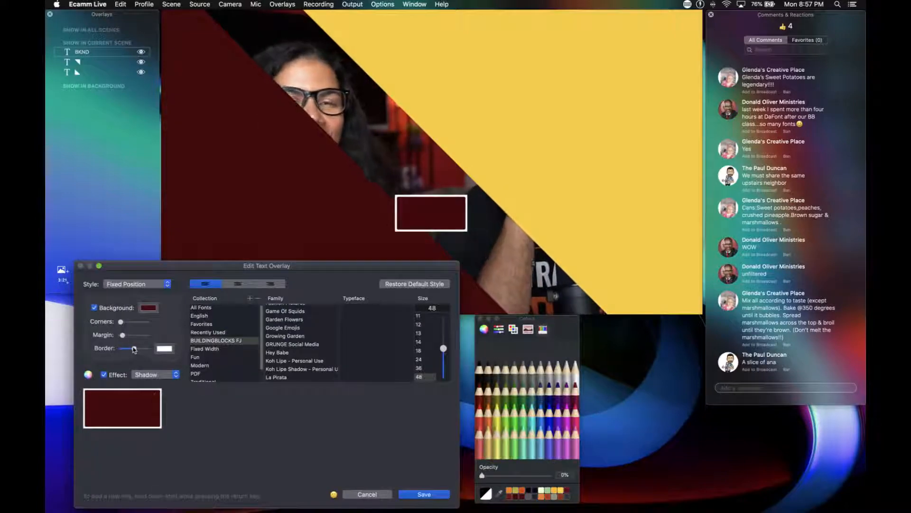
drag(135, 349, 122, 348)
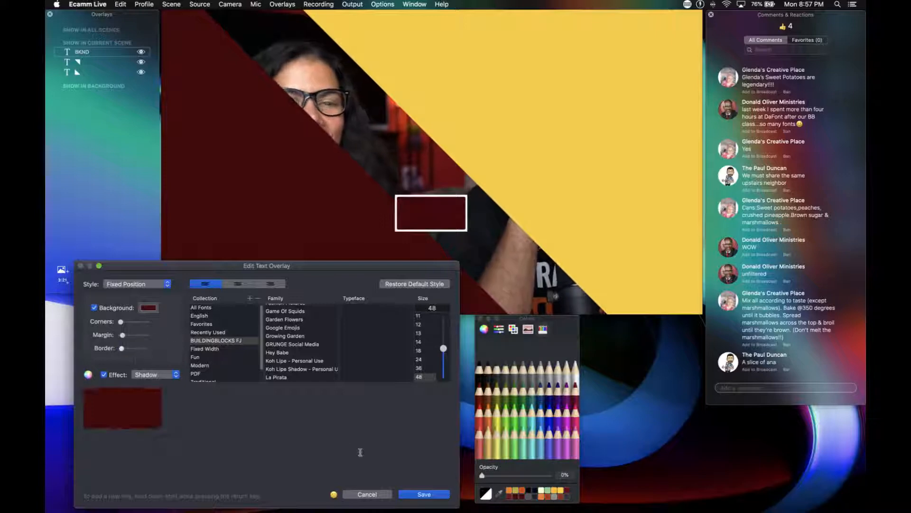
click(422, 494)
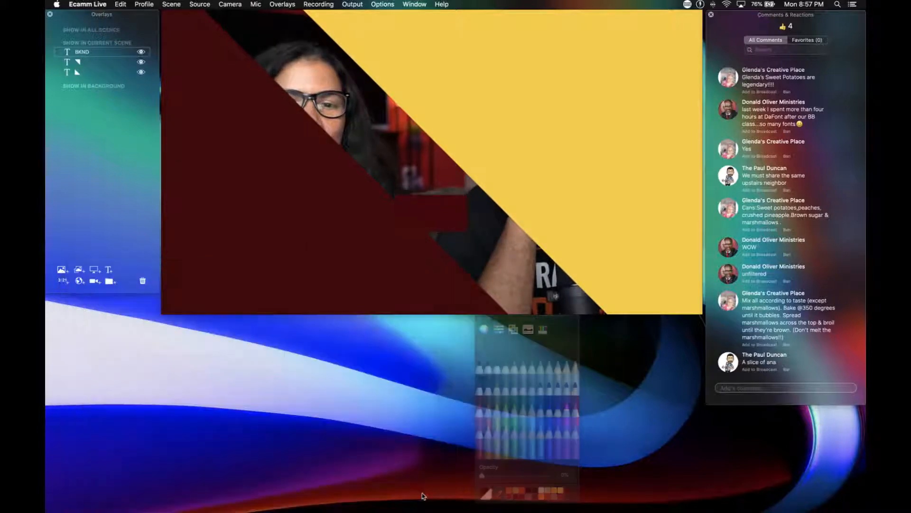
Enlarge the dark red BKND box to cover the entire scene and move it beneath both triangle overlays in the layer order.
double_click(433, 214)
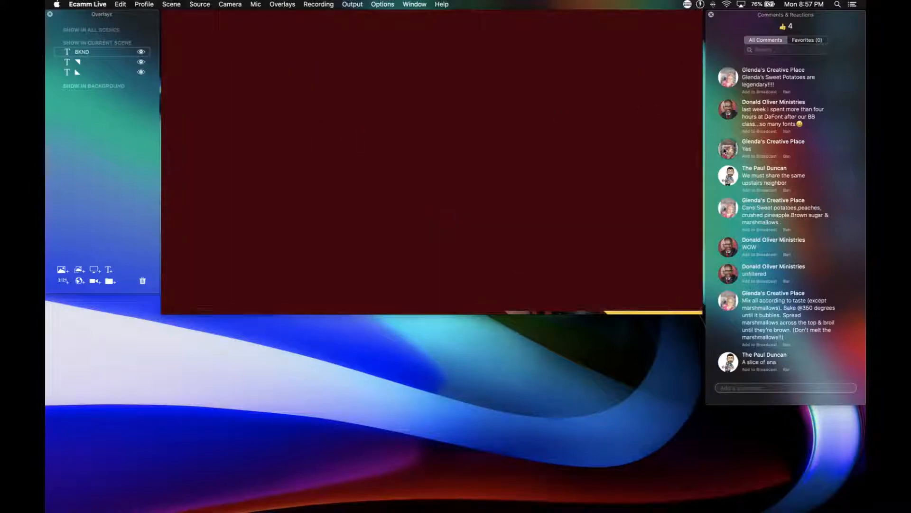
mouse_move(701, 162)
mouse_down()
mouse_move(658, 158)
mouse_move(705, 162)
mouse_up()
scroll(561, 173, down, 10)
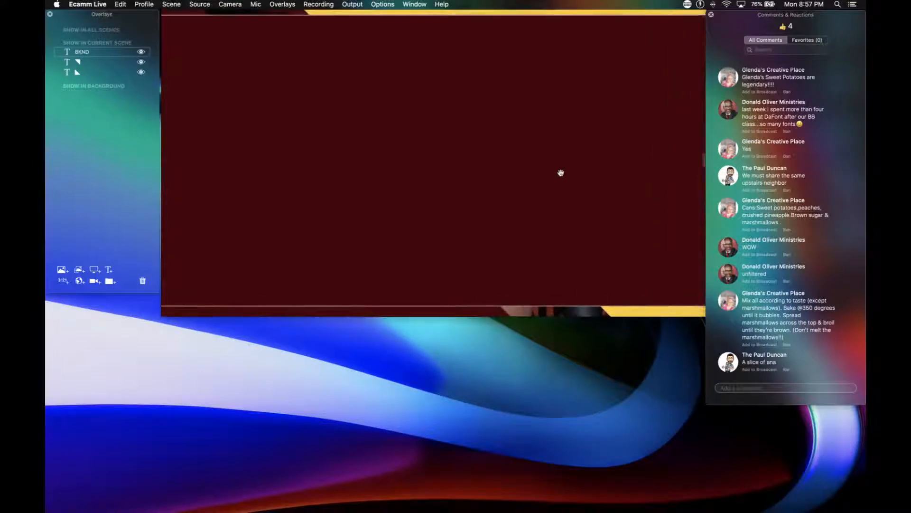
drag(684, 164, 637, 159)
drag(536, 150, 394, 112)
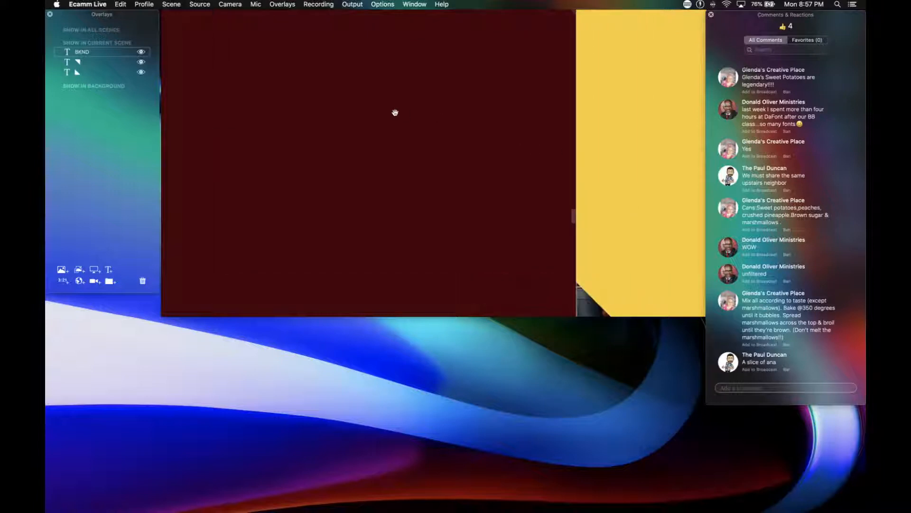
drag(574, 214, 555, 205)
scroll(479, 246, down, 10)
drag(479, 246, 254, 106)
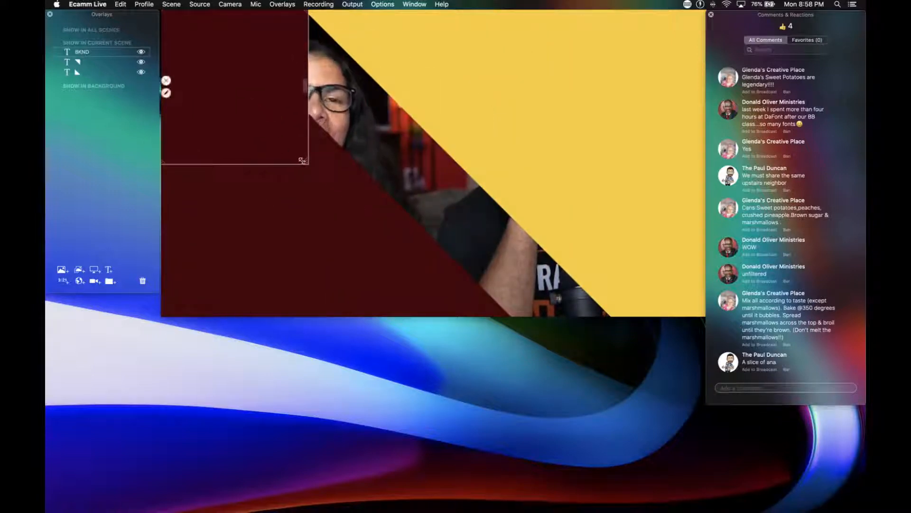
drag(308, 162, 757, 317)
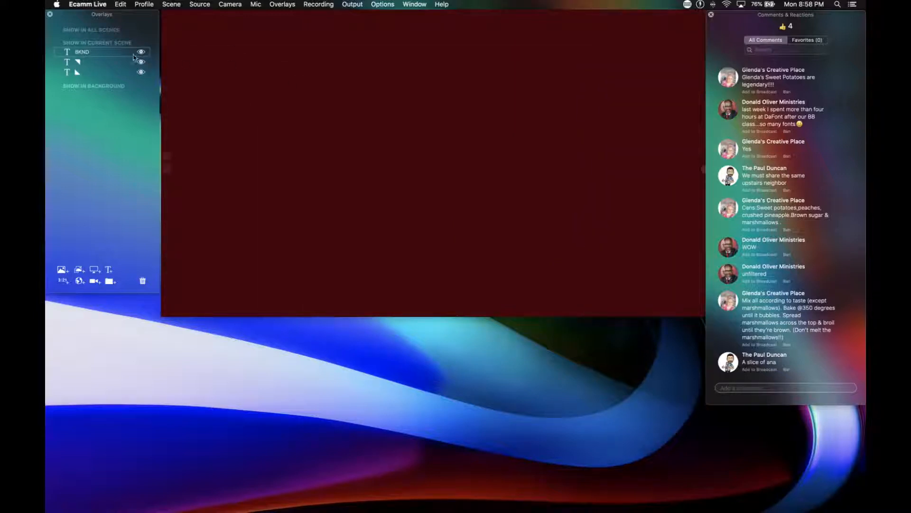
drag(121, 53, 122, 75)
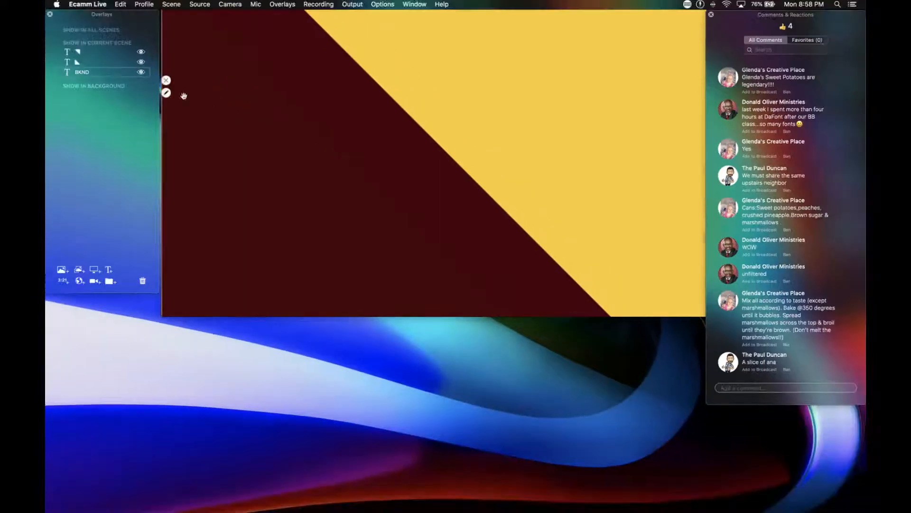
Make sure the dark red triangle has no effect, turn off the yellow triangle's shadow effect, and save both overlays.
double_click(81, 63)
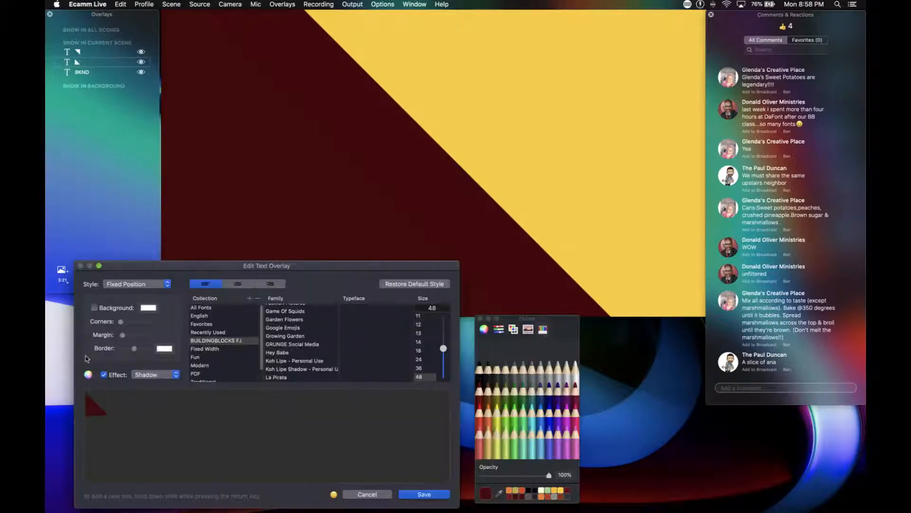
click(422, 495)
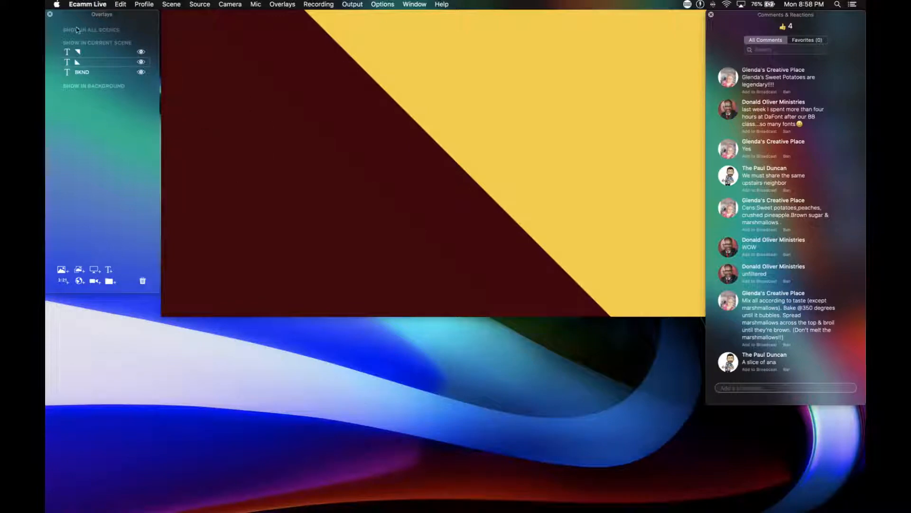
double_click(85, 53)
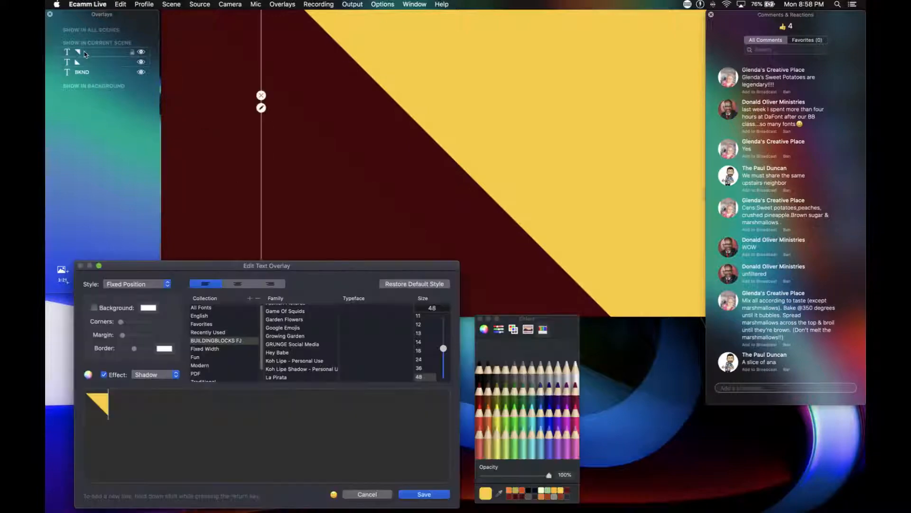
click(104, 374)
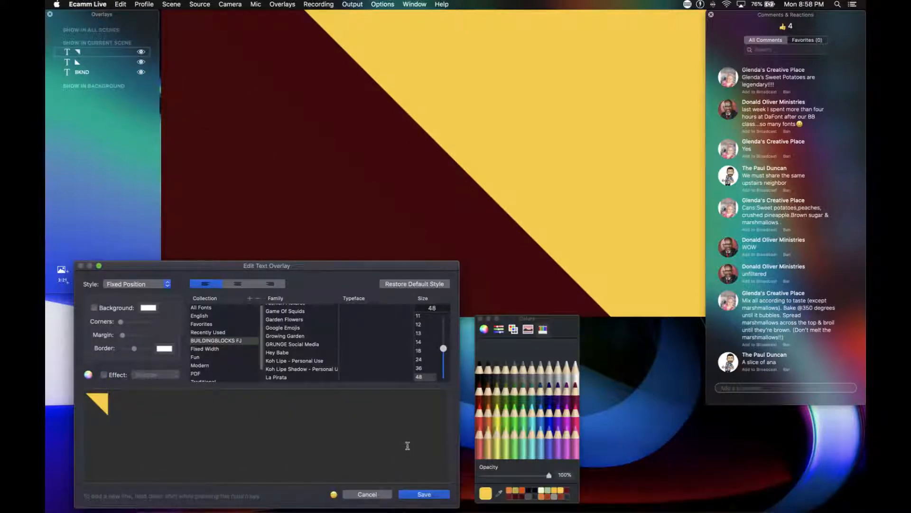
click(424, 495)
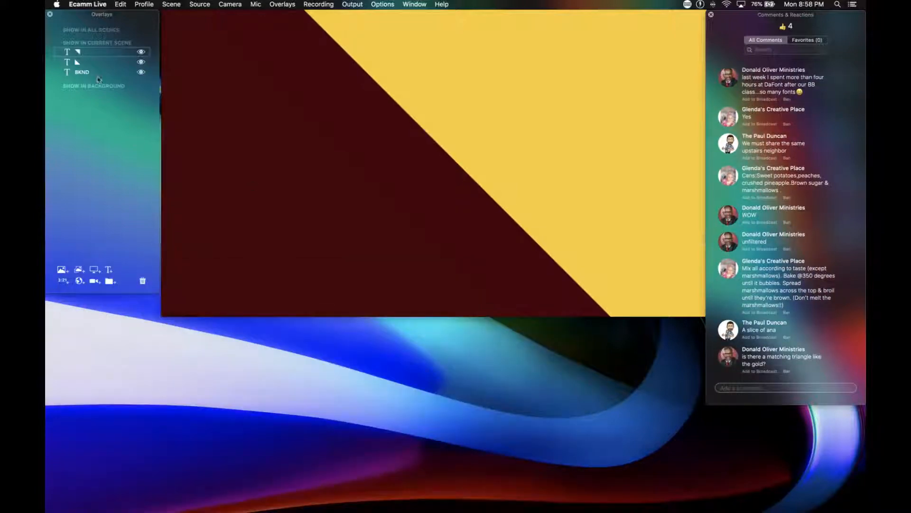
Turn off the shadow effect on the BKND overlay and save it.
double_click(85, 72)
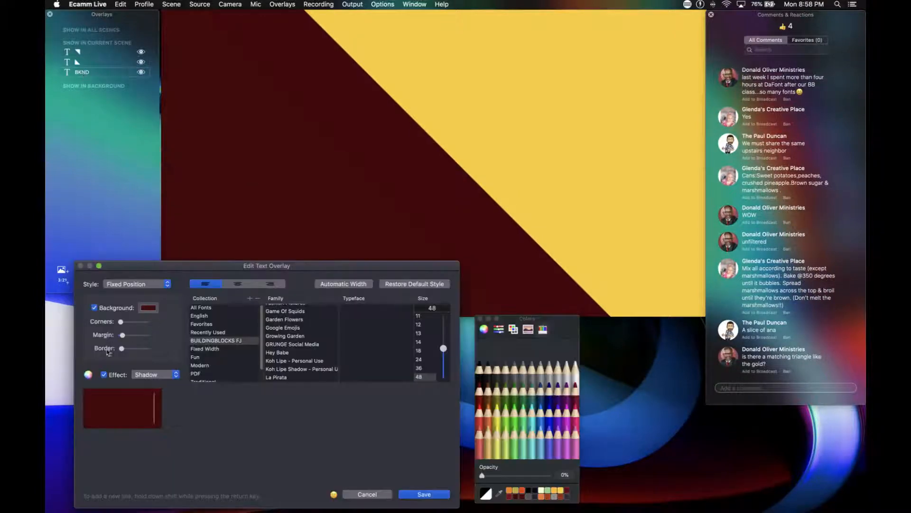
click(103, 374)
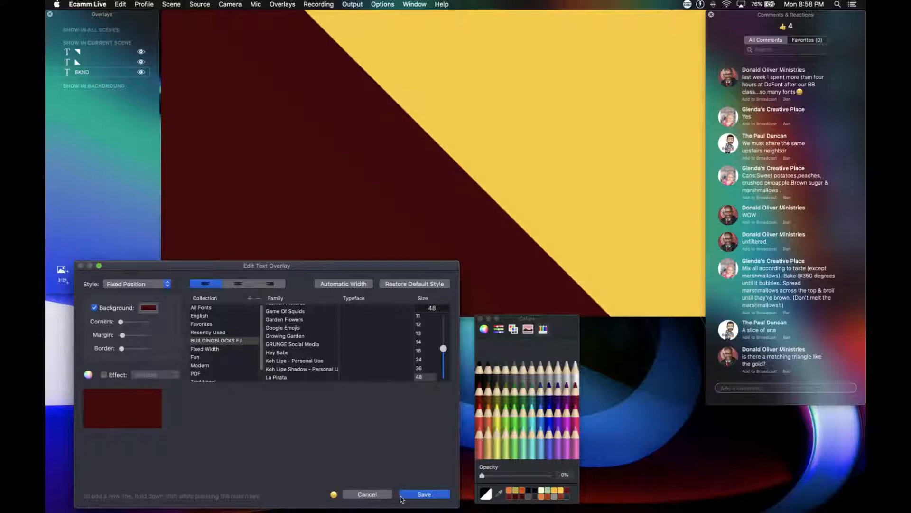
click(402, 495)
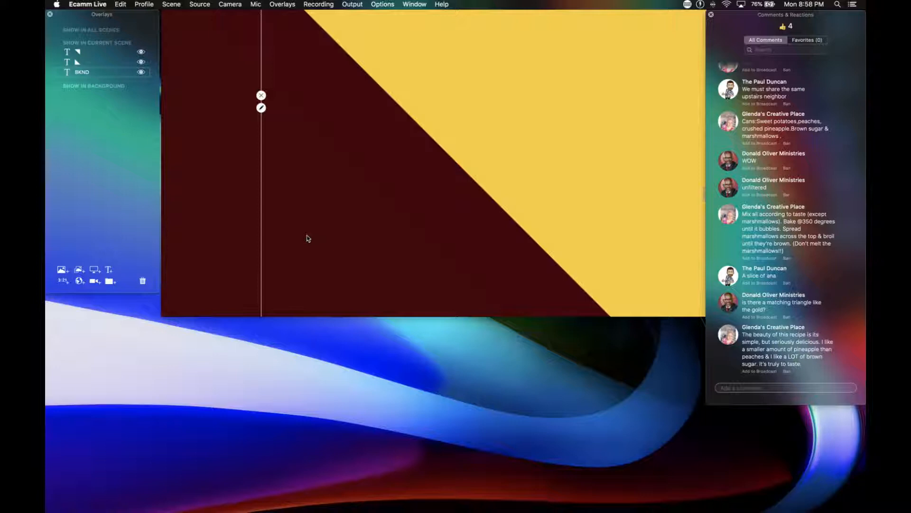
Add a camera overlay that uses the Cam Link 4K source and change its shape to Circle.
click(94, 281)
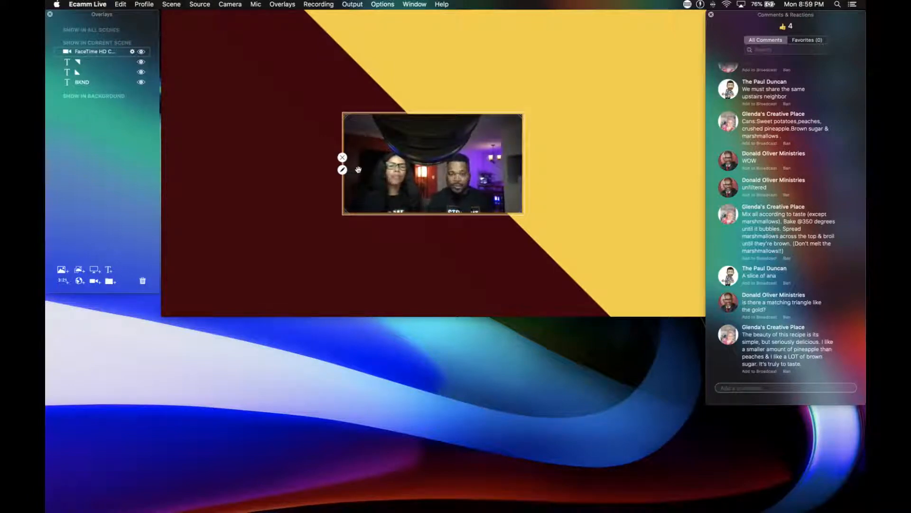
click(343, 170)
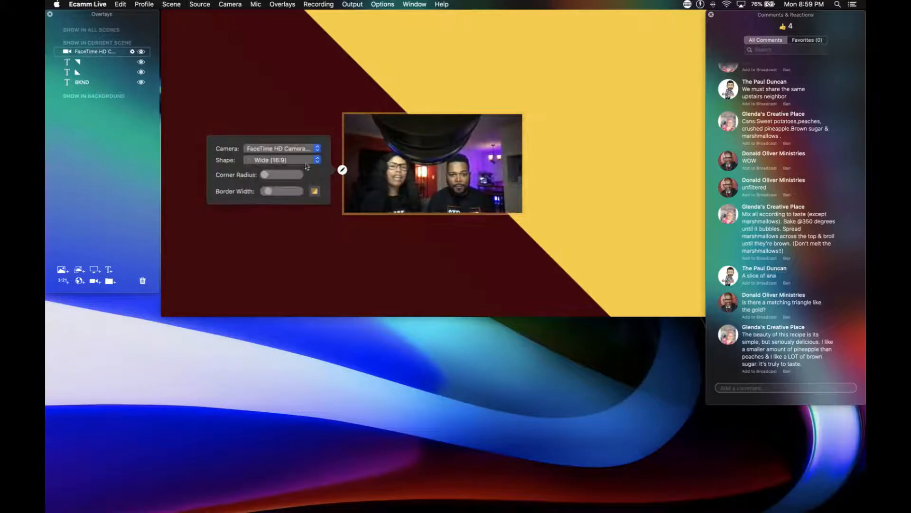
click(284, 150)
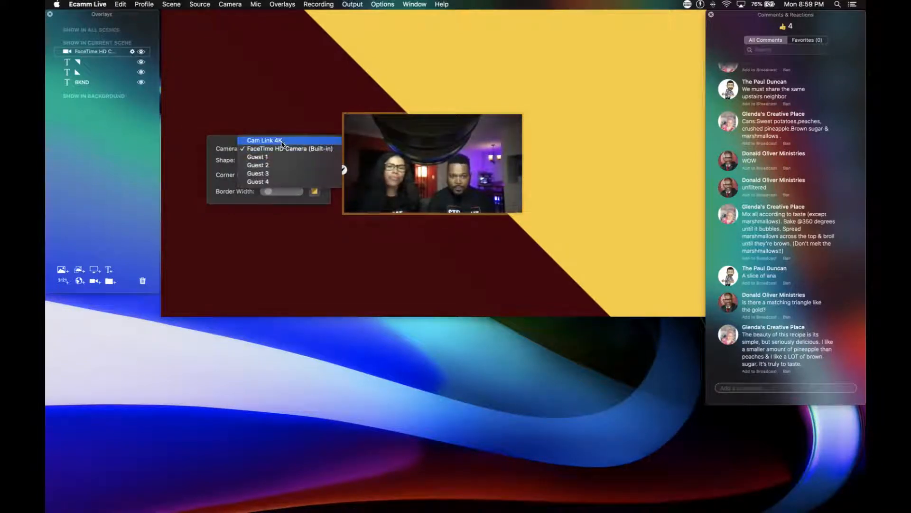
click(282, 142)
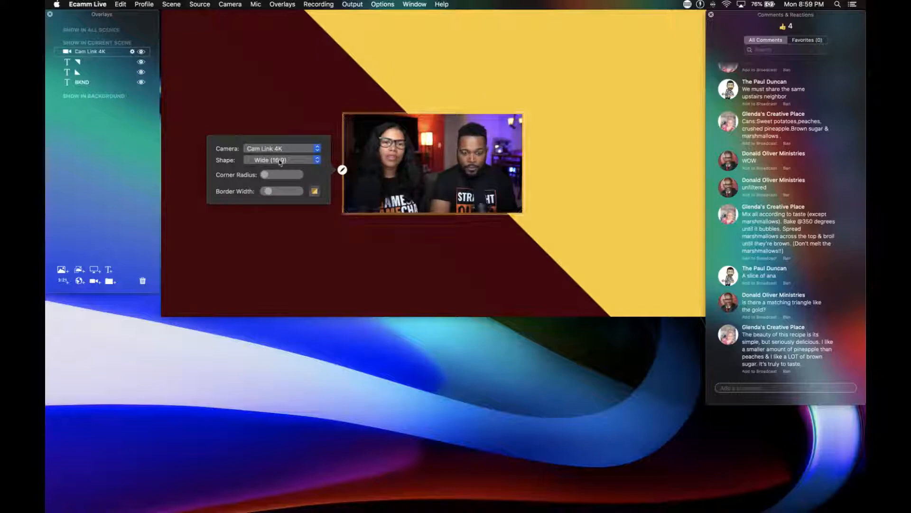
click(278, 161)
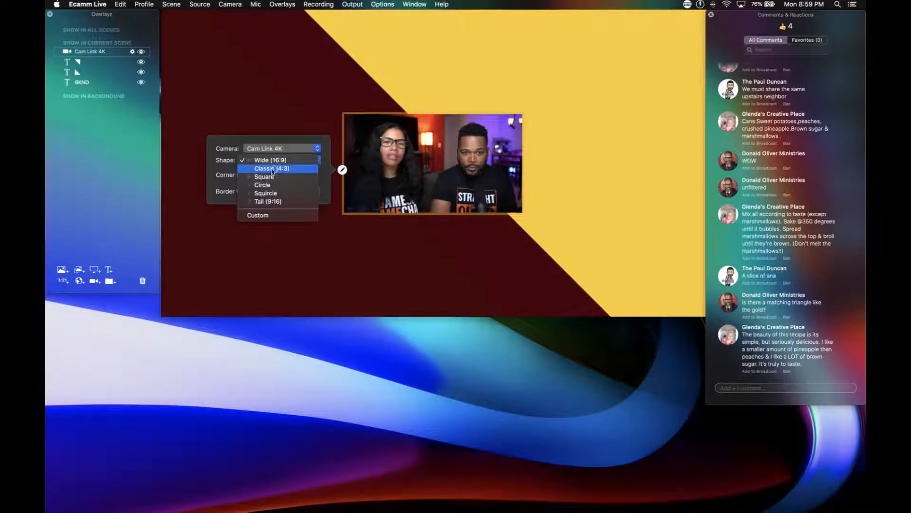
click(273, 186)
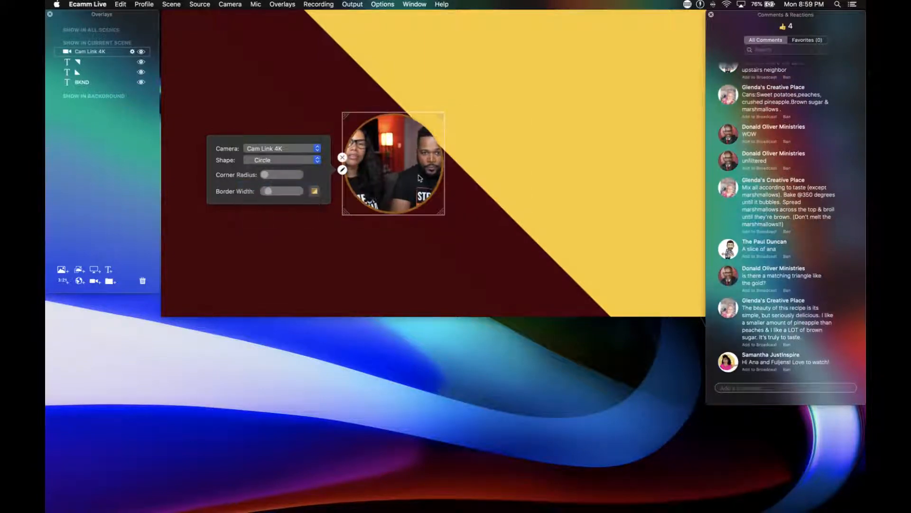
Resize the circular camera overlay to roughly a third of the scene's height and place it near the center over the diagonal.
scroll(398, 167, up, 10)
drag(398, 167, 435, 170)
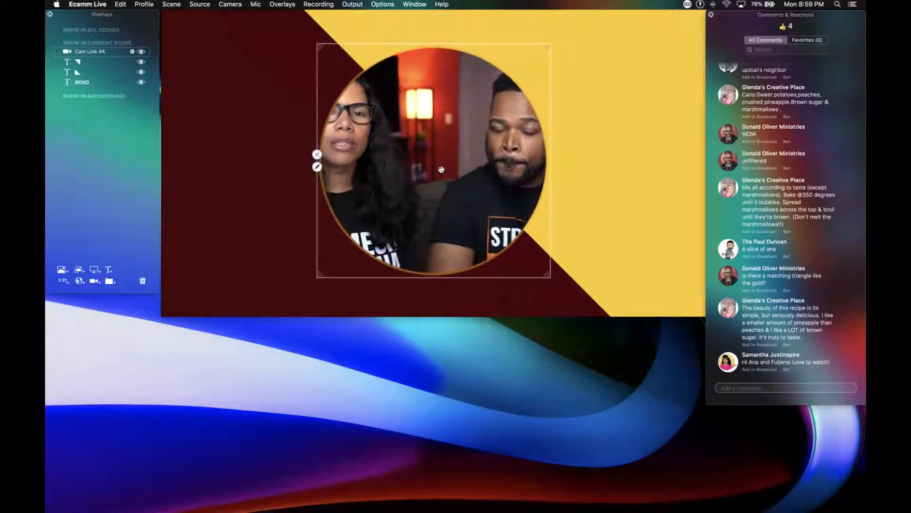
scroll(441, 170, down, 3)
scroll(441, 170, down, 1)
drag(441, 169, 448, 170)
scroll(449, 170, down, 2)
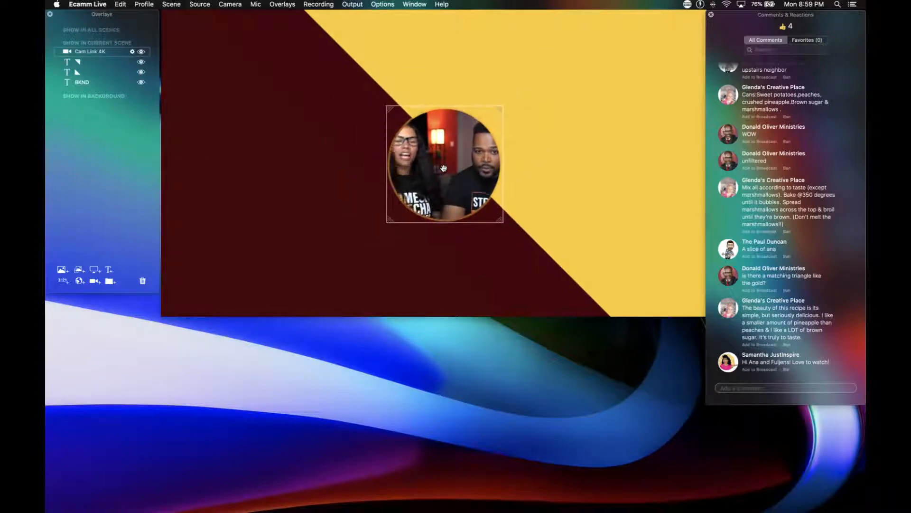
Move the circular camera overlay to the exact center of the scene, over the diagonal edge.
drag(443, 162, 444, 167)
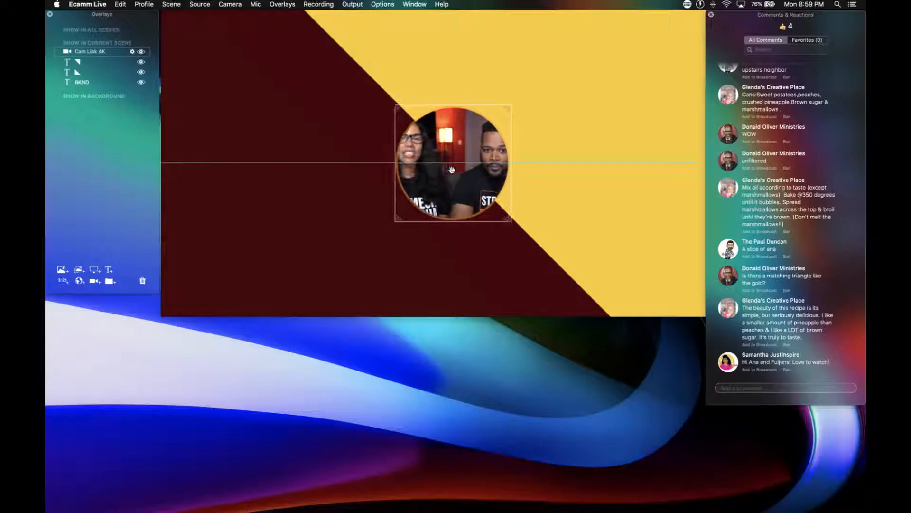
drag(432, 169, 433, 169)
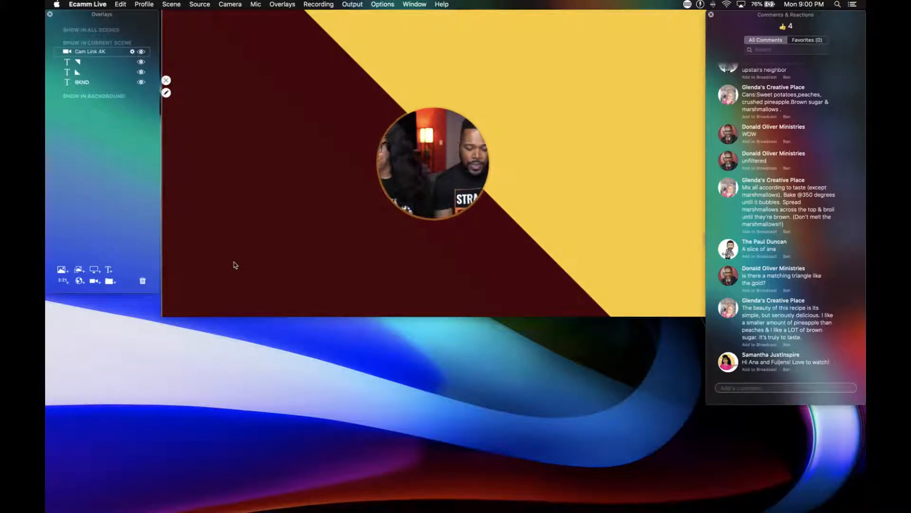
Check the new text overlay editor and cancel it, and look through the General, Account, Stream and Video preferences.
key(super+t)
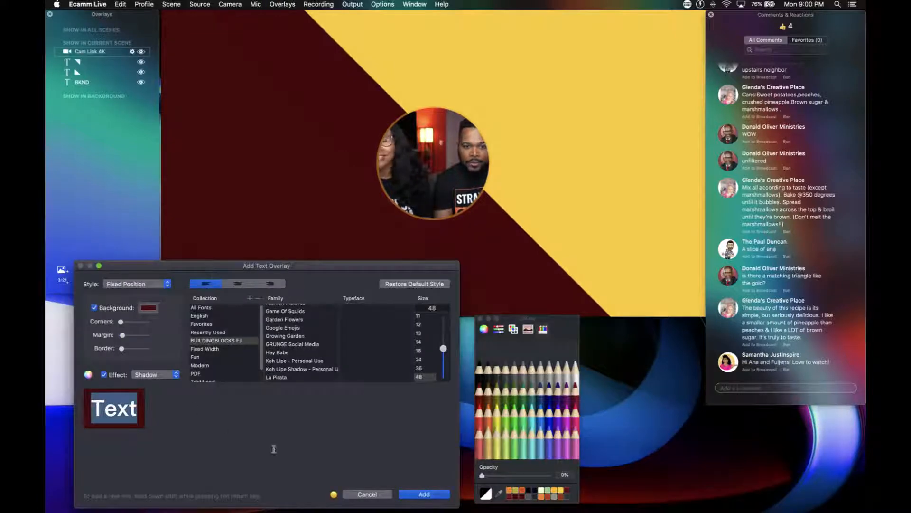
click(366, 495)
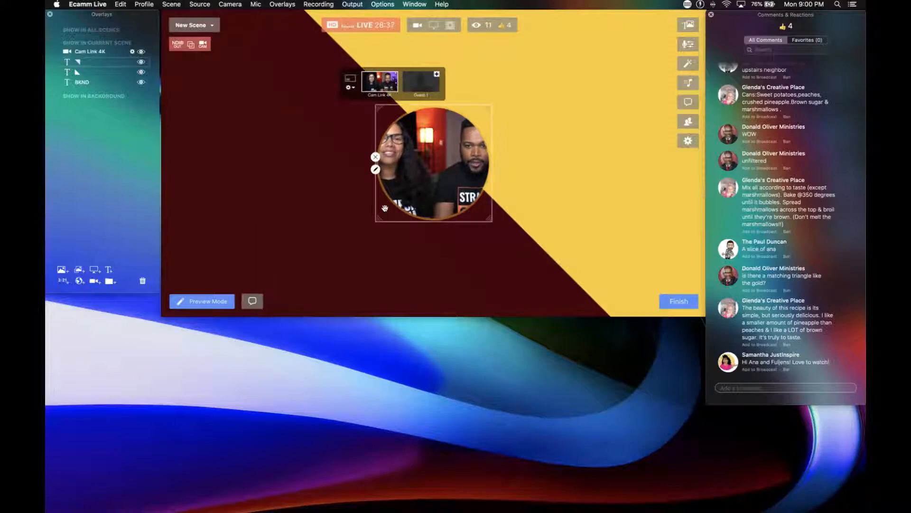
click(689, 143)
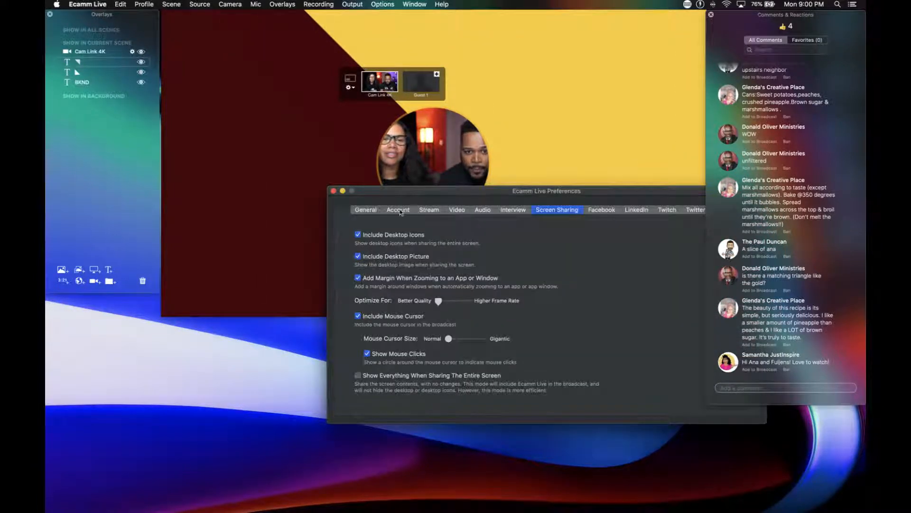
drag(401, 191, 306, 198)
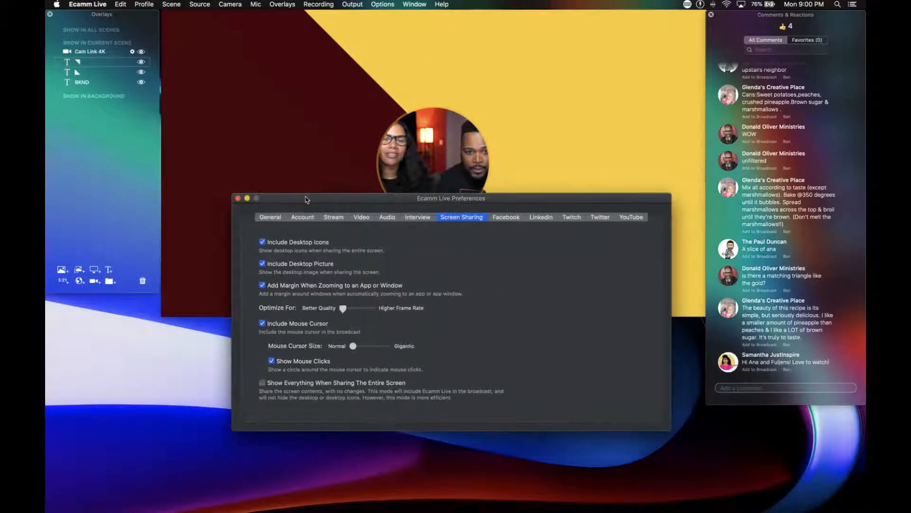
click(270, 217)
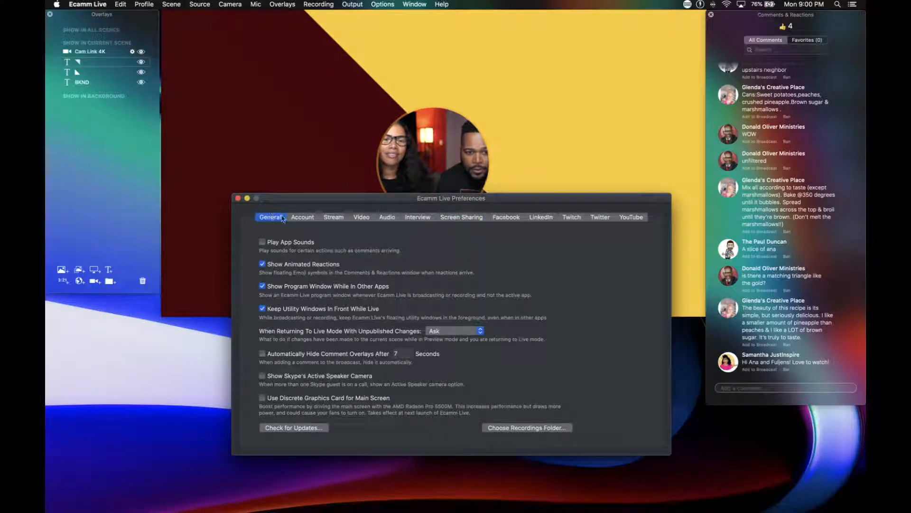
click(298, 217)
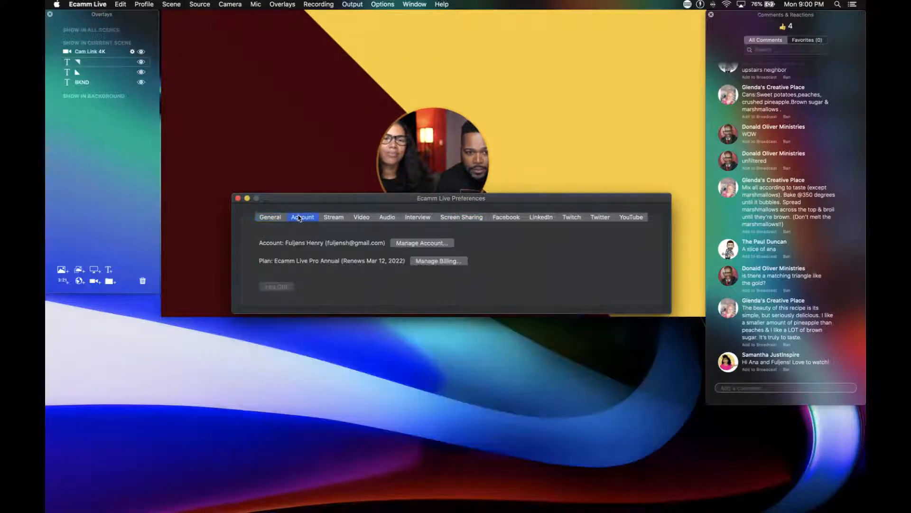
click(334, 218)
click(365, 221)
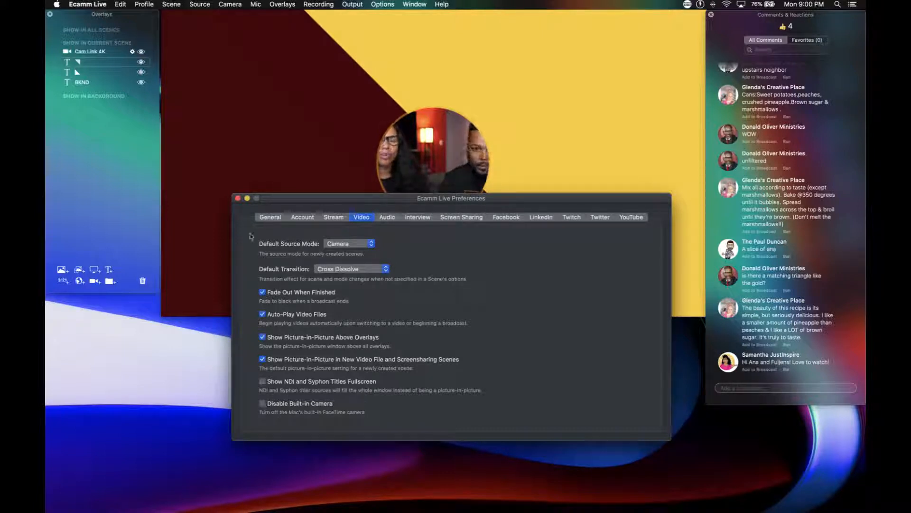
click(239, 199)
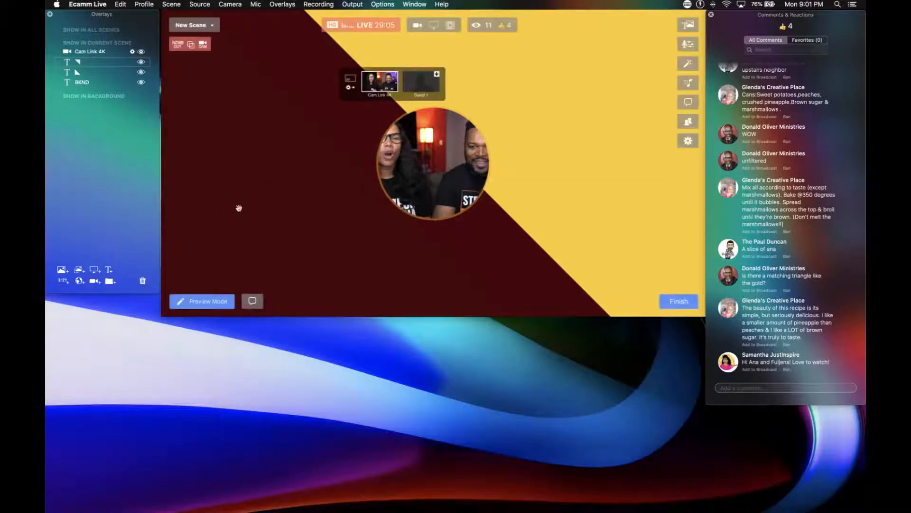
Switch the live broadcast from the new scene to the MAIN CAM scene.
mouse_move(342, 244)
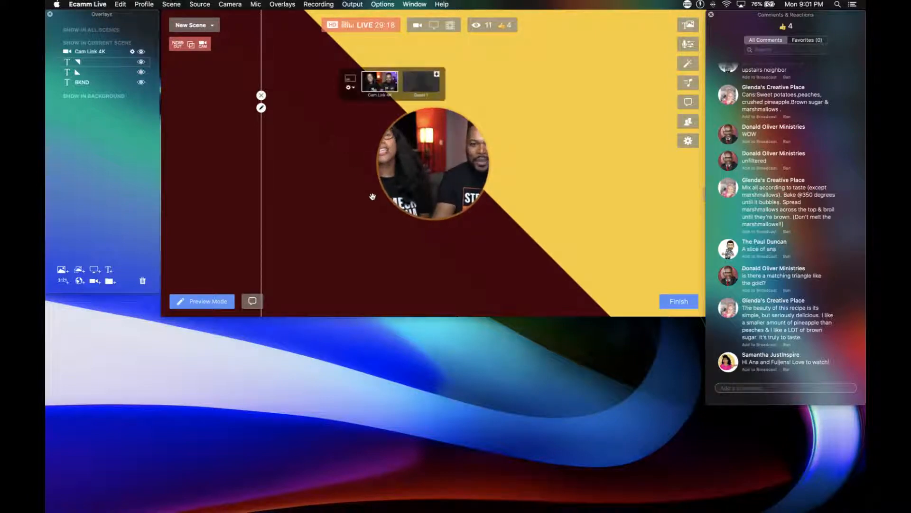
key(F1)
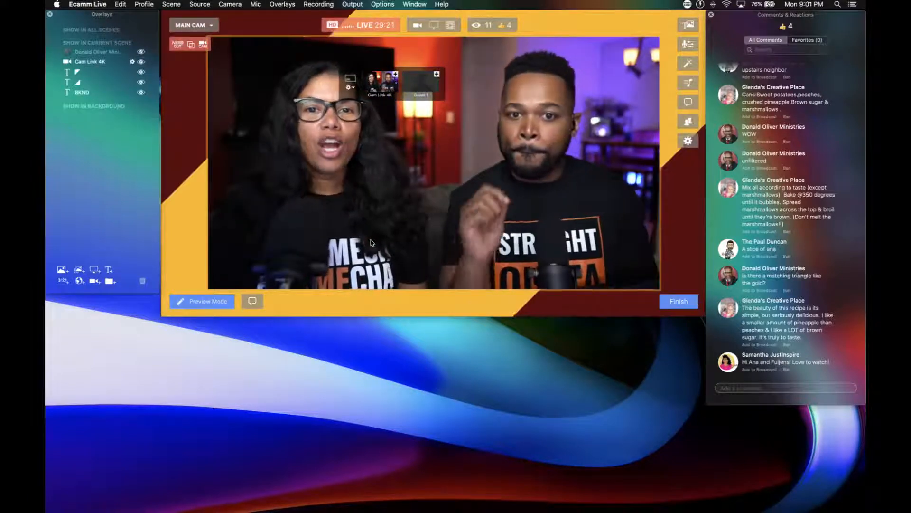
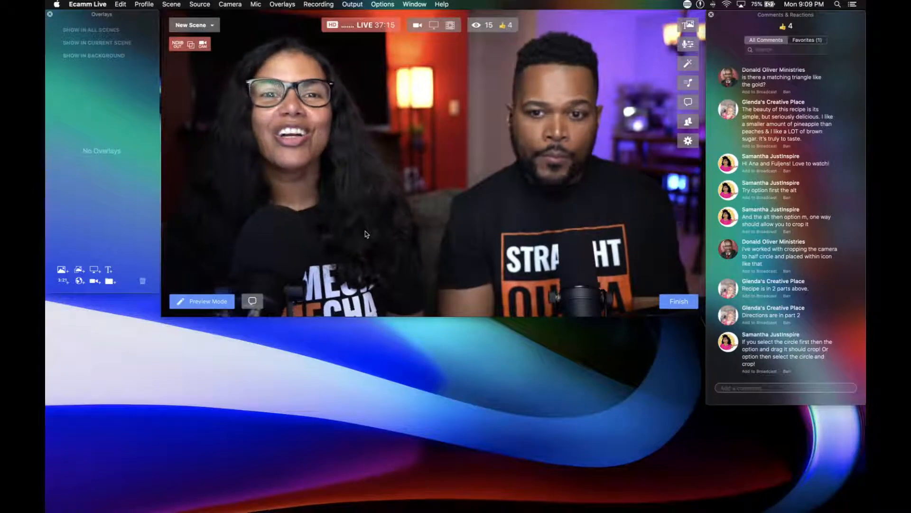
Start a text overlay reading BKND, enable its background, and make the text fully transparent at 0% opacity.
key(super+t)
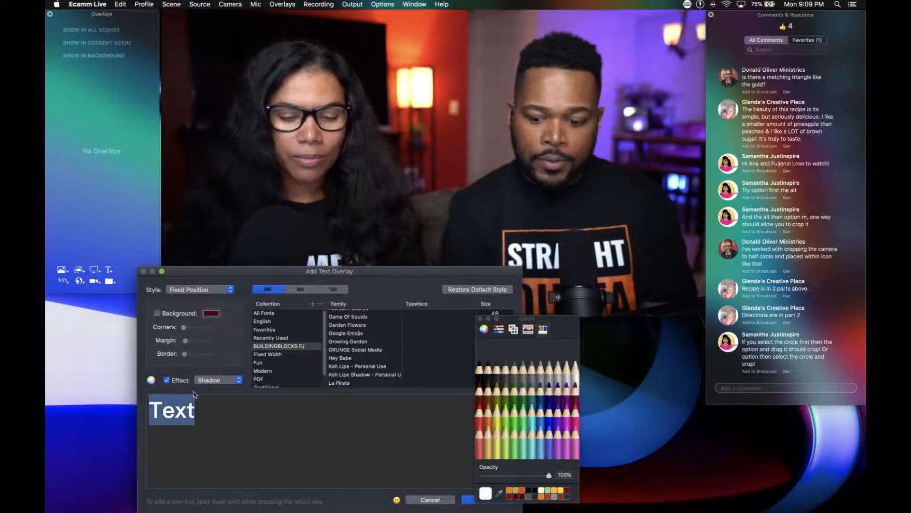
key(BackSpace)
text(BKND)
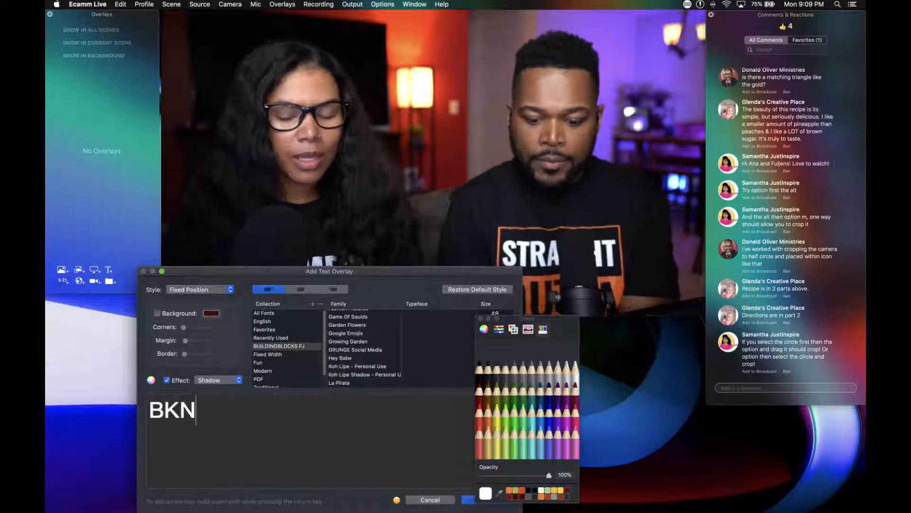
click(157, 313)
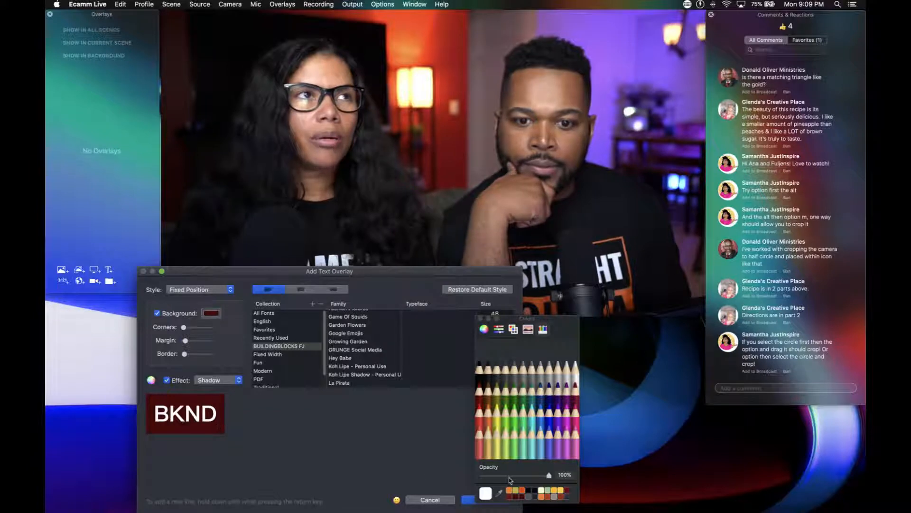
drag(549, 475, 482, 475)
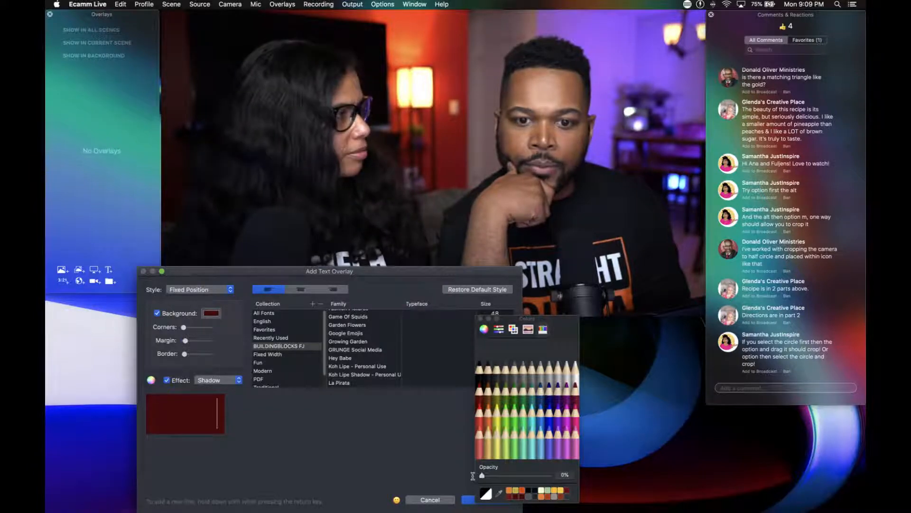
click(489, 394)
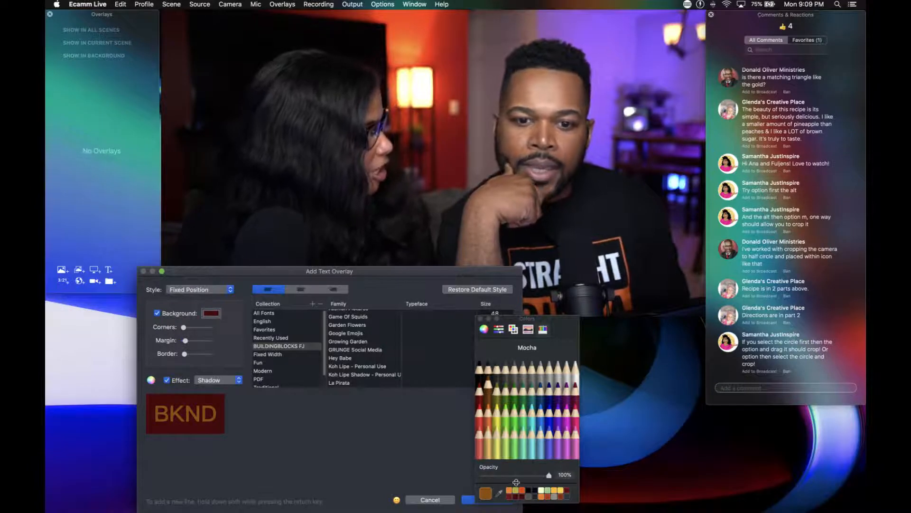
drag(548, 475, 460, 478)
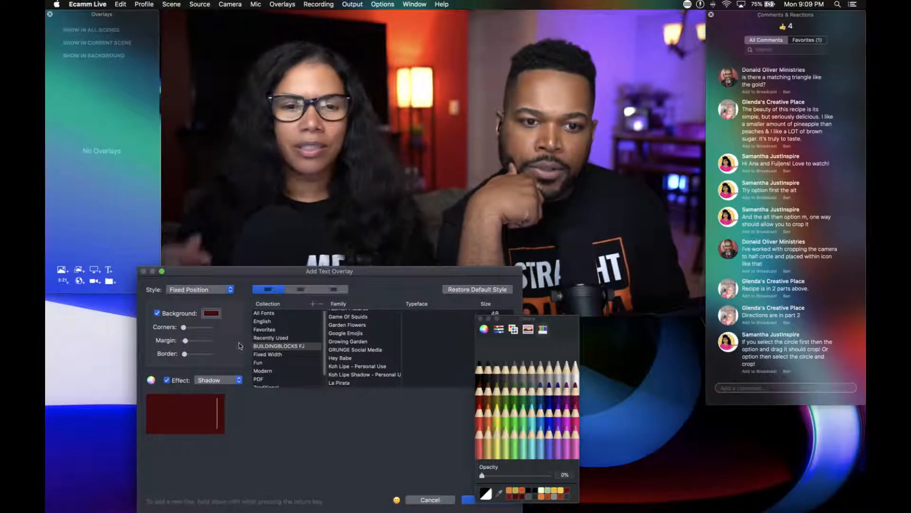
Set the BKND overlay's background color to Mocha and add the overlay to the scene.
click(213, 315)
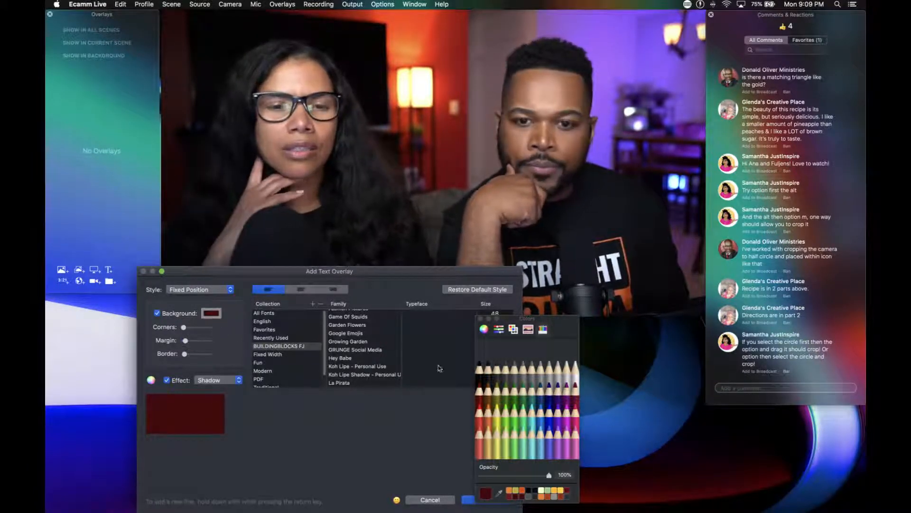
click(489, 391)
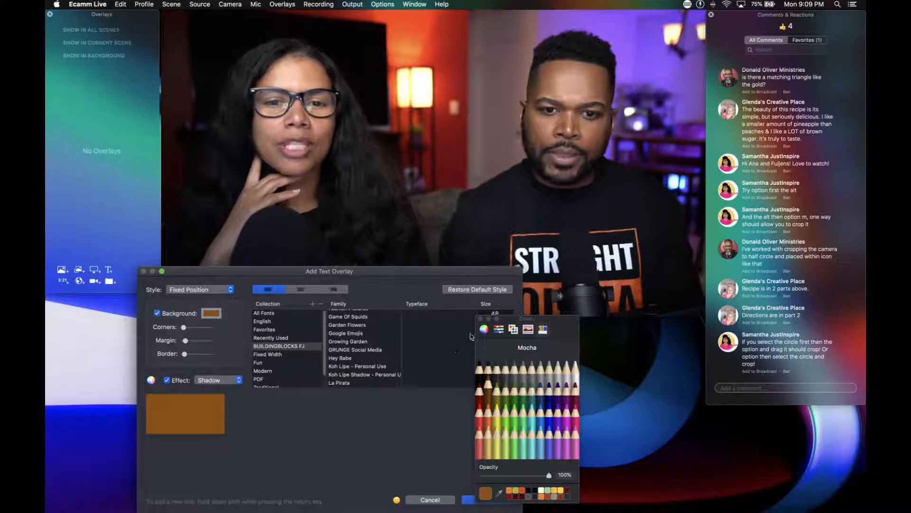
drag(546, 321, 616, 360)
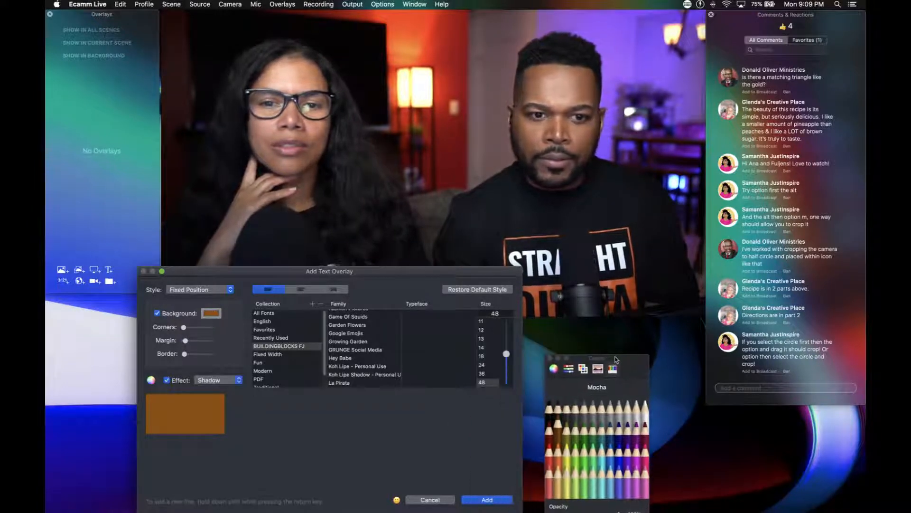
click(486, 499)
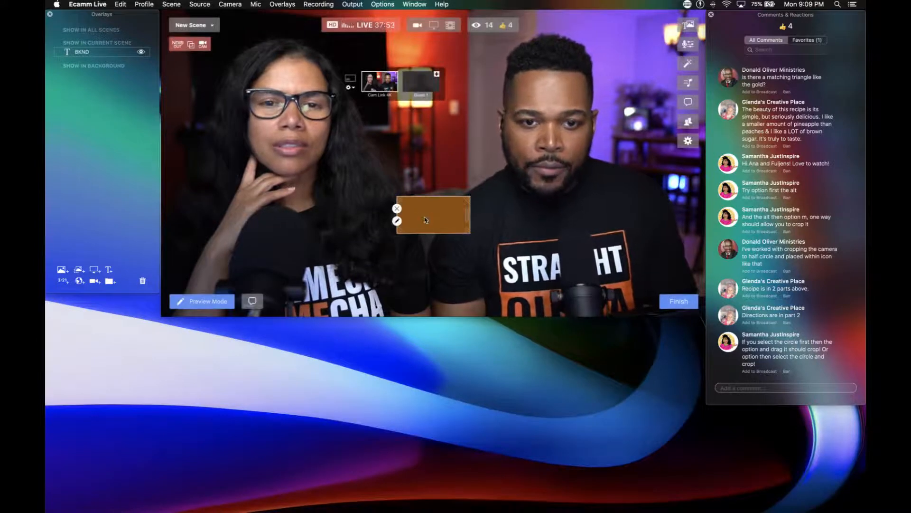
Move the BKND overlay to the scene's upper-left corner and enlarge it to cover most of the scene.
drag(423, 216, 201, 48)
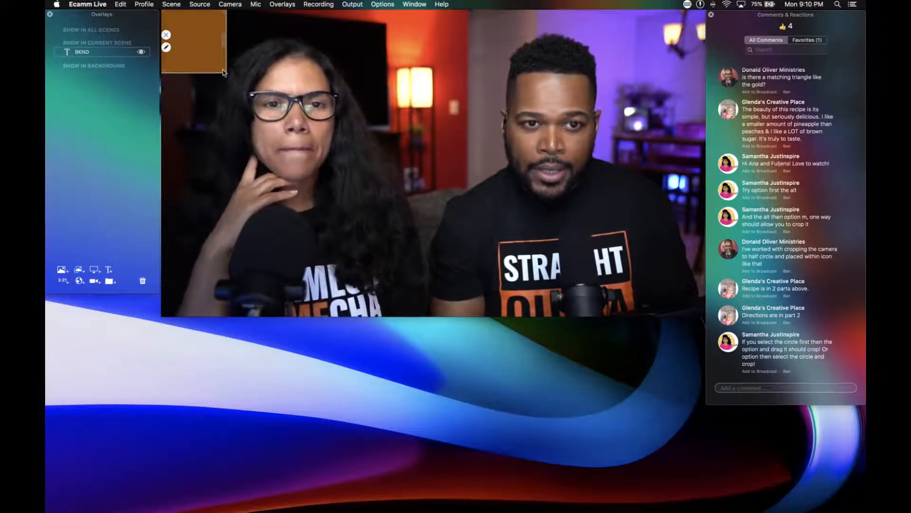
drag(223, 70, 710, 268)
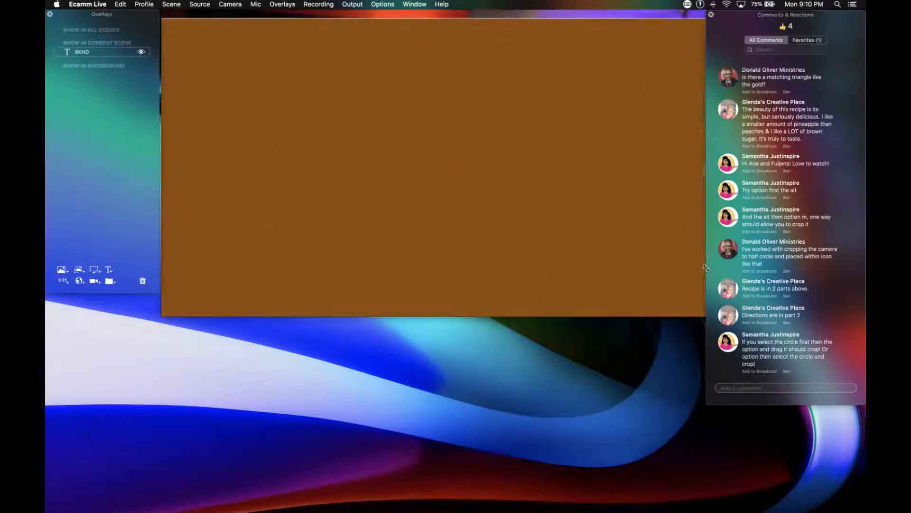
drag(531, 195, 529, 187)
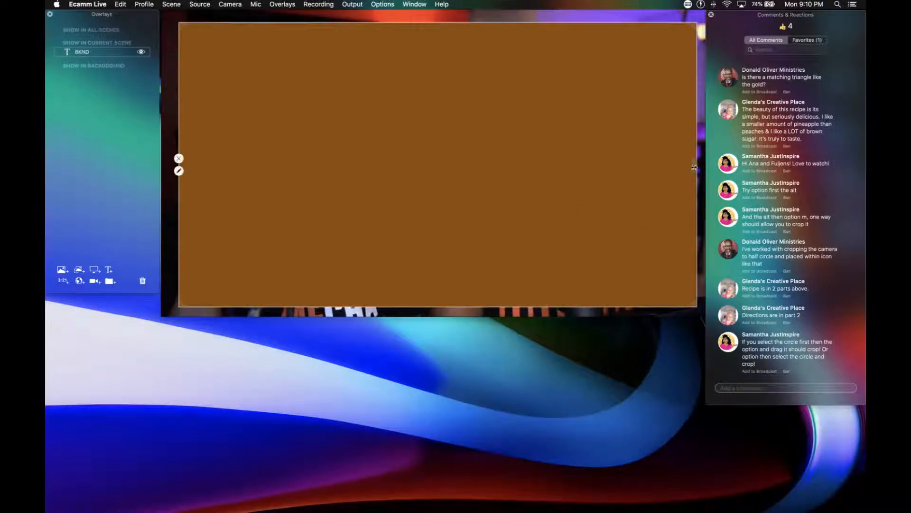
drag(694, 167, 657, 166)
Increase the BKND overlay's margin slightly and stretch the brown rectangle to fill the whole scene.
double_click(522, 185)
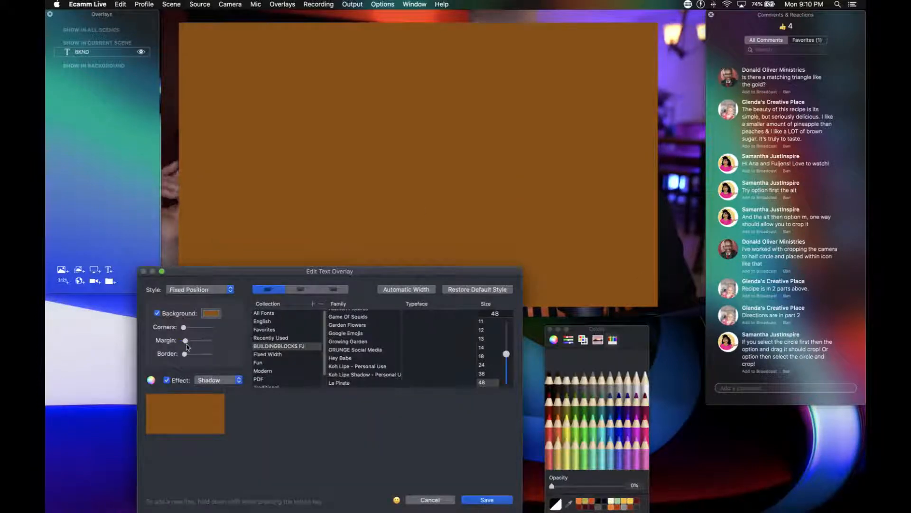
drag(188, 345, 192, 341)
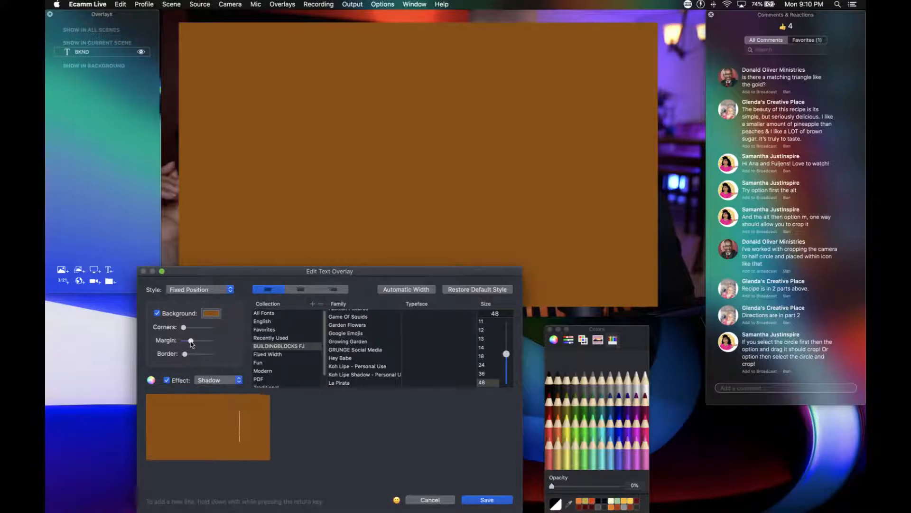
click(484, 499)
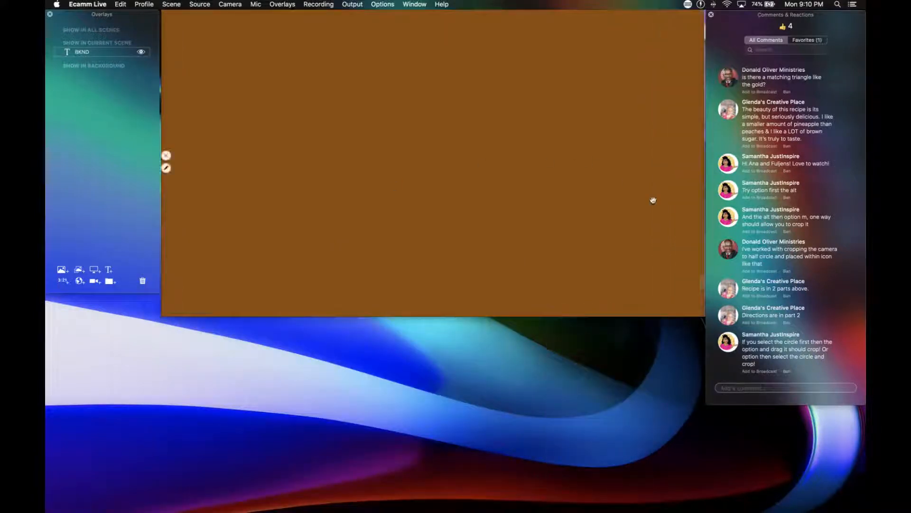
drag(703, 280, 713, 283)
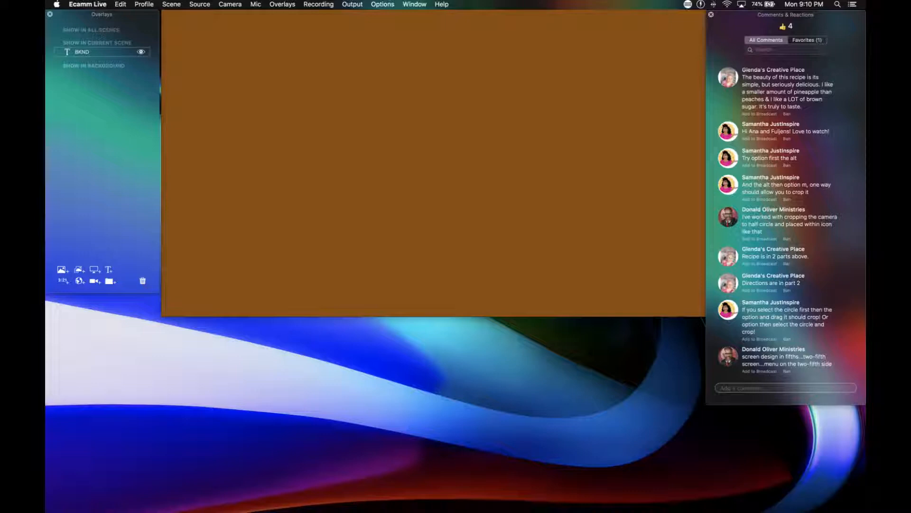
Add a camera overlay above the brown background and set its source to Cam Link 4K.
mouse_move(526, 183)
click(95, 281)
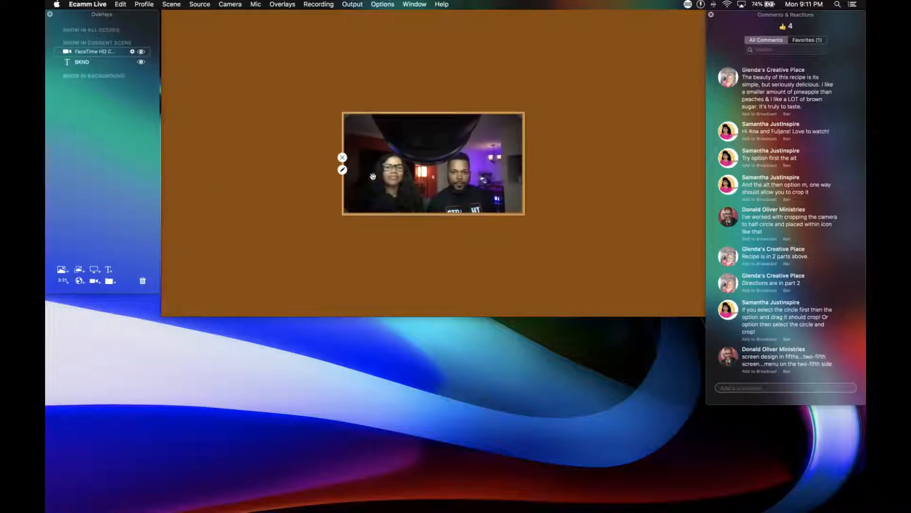
click(342, 169)
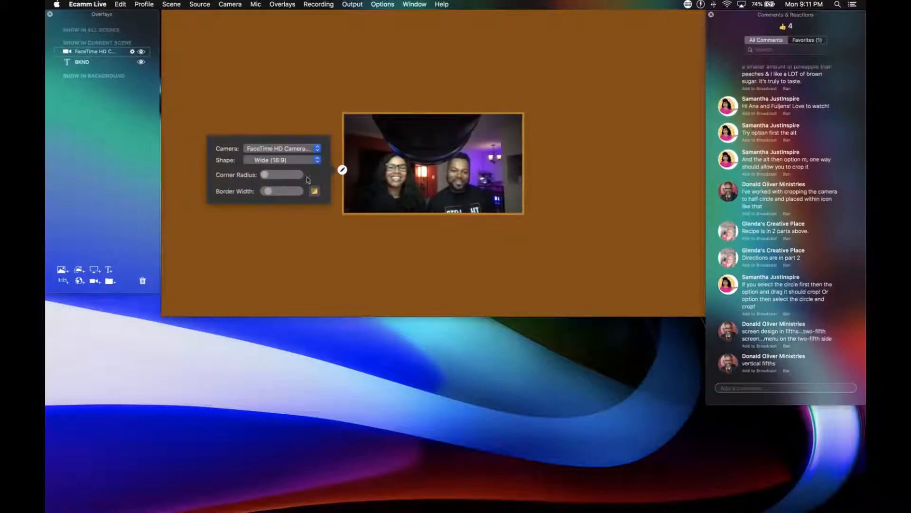
click(287, 153)
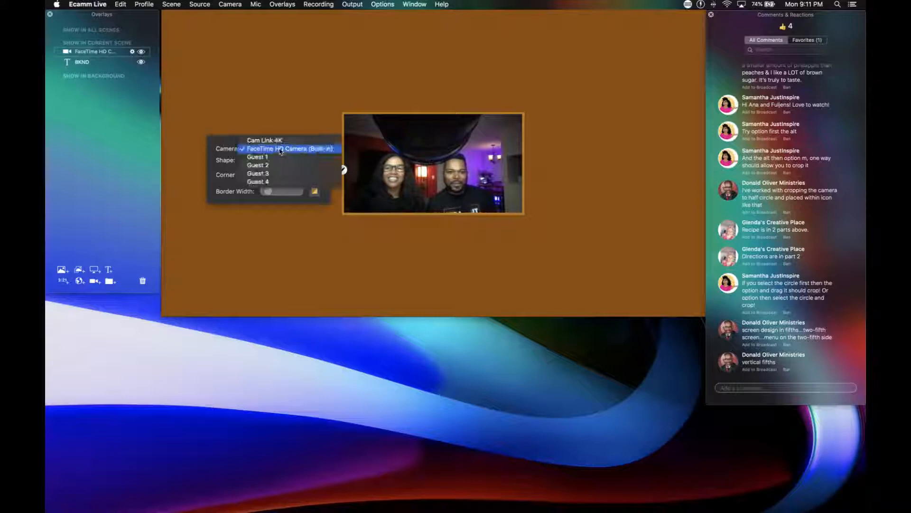
click(281, 147)
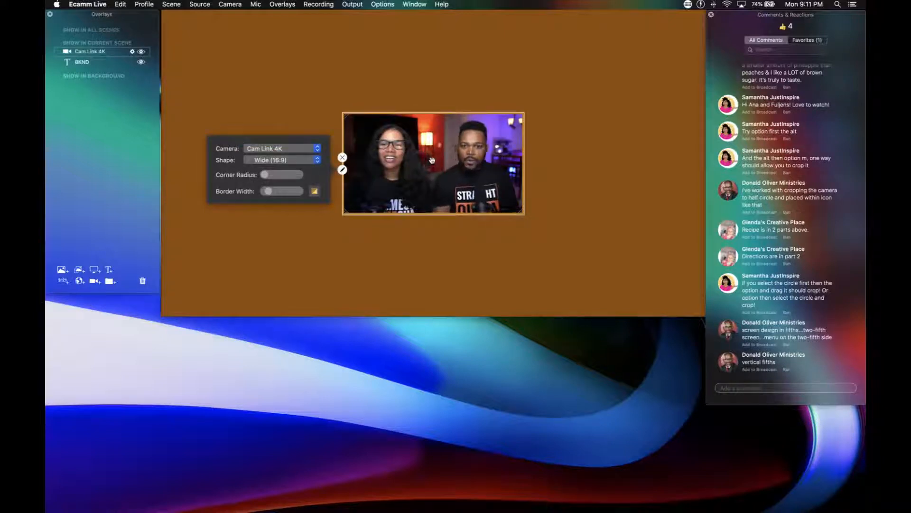
Place the camera overlay in the right half of the scene and enlarge it to a bit over two-fifths of the scene's width.
drag(436, 161, 573, 162)
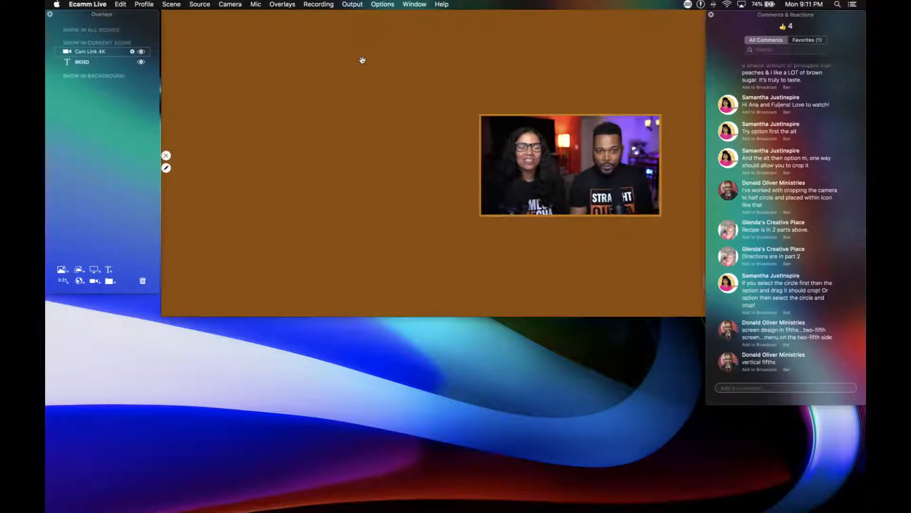
scroll(524, 151, up, 3)
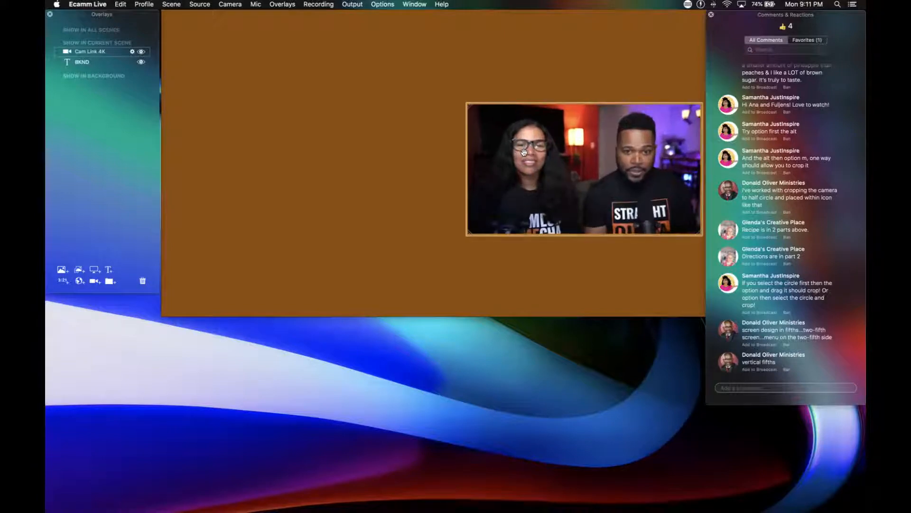
drag(524, 152, 511, 146)
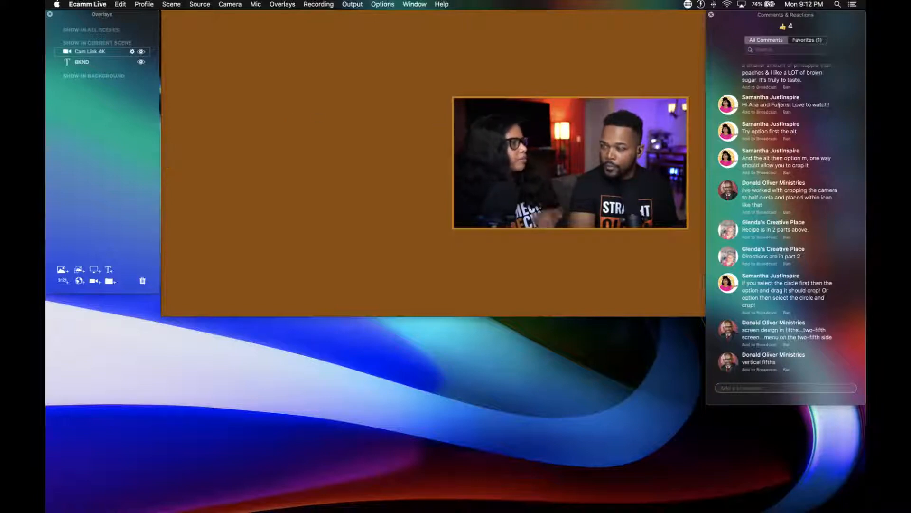
Start another text overlay and replace its placeholder text with the spiral notepad emoji, found by searching the characters for NOTE.
double_click(364, 191)
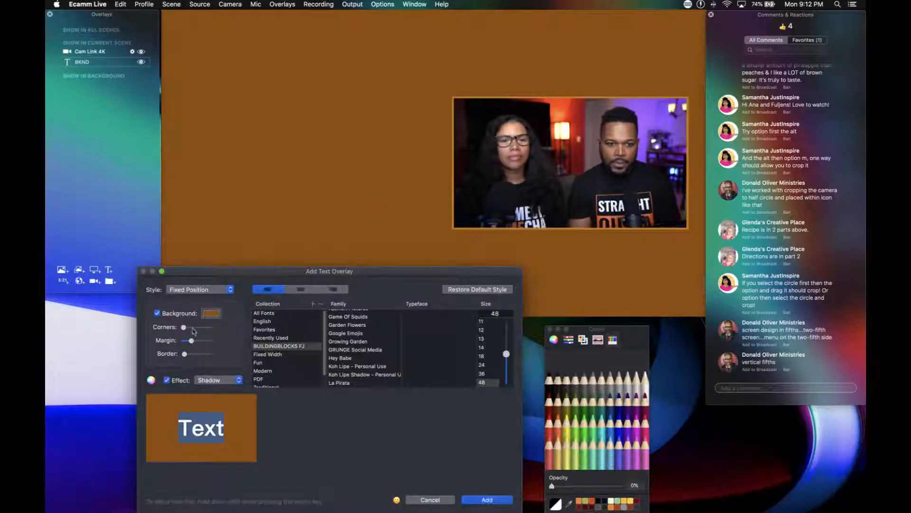
click(396, 500)
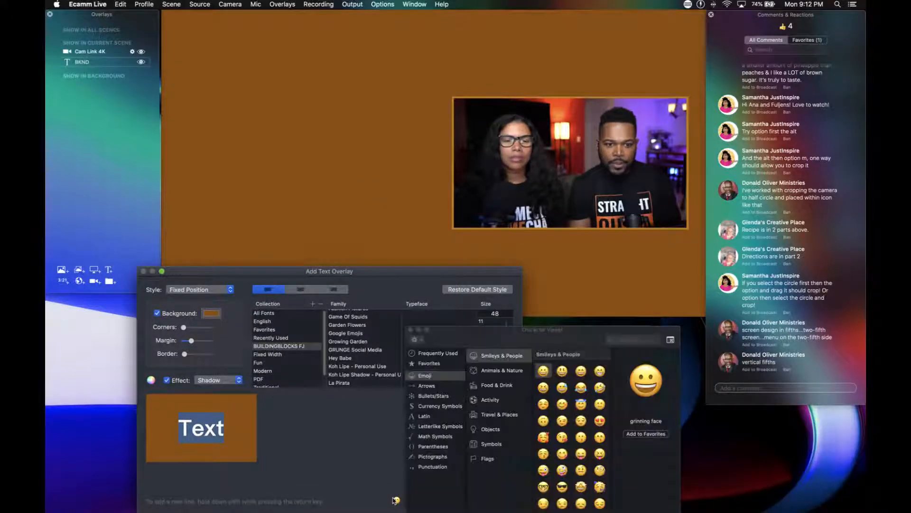
click(626, 340)
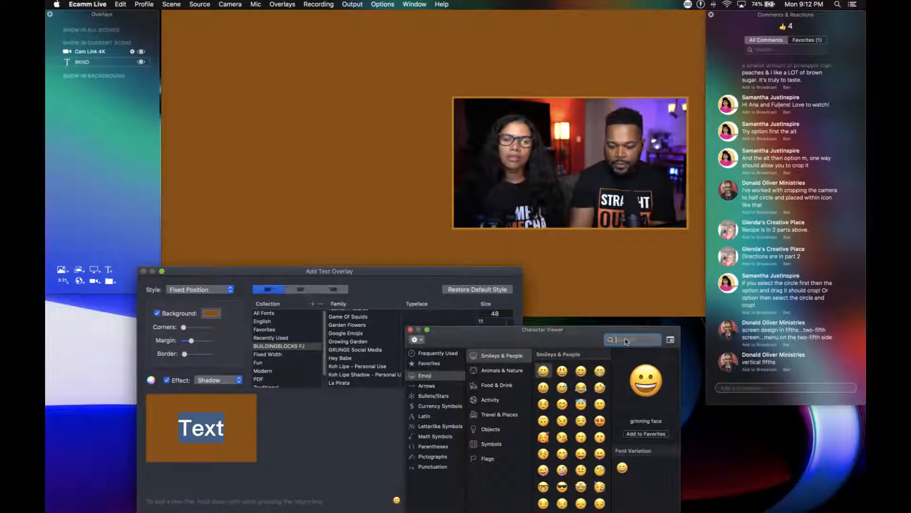
text(NOTE)
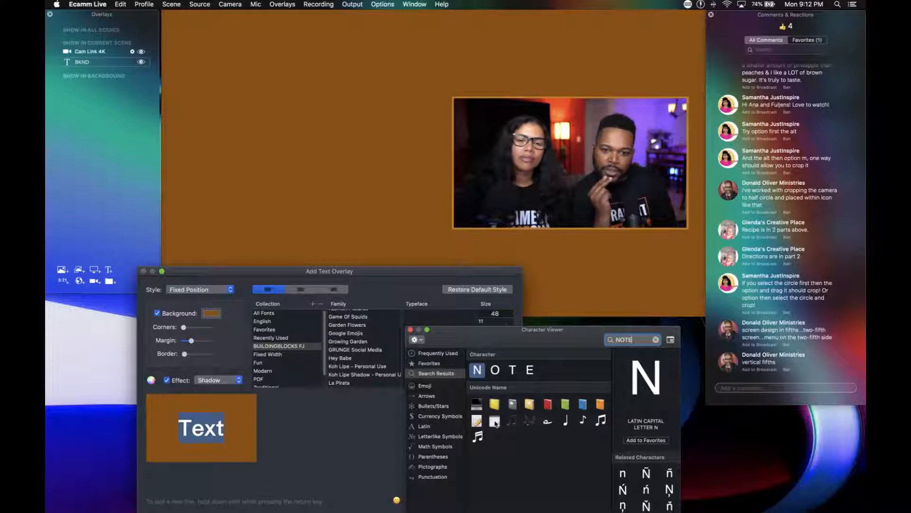
click(495, 422)
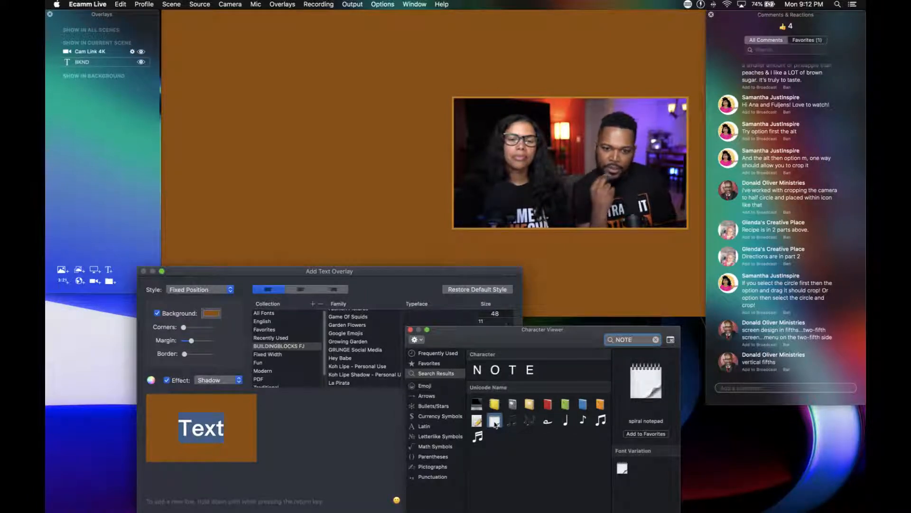
double_click(495, 423)
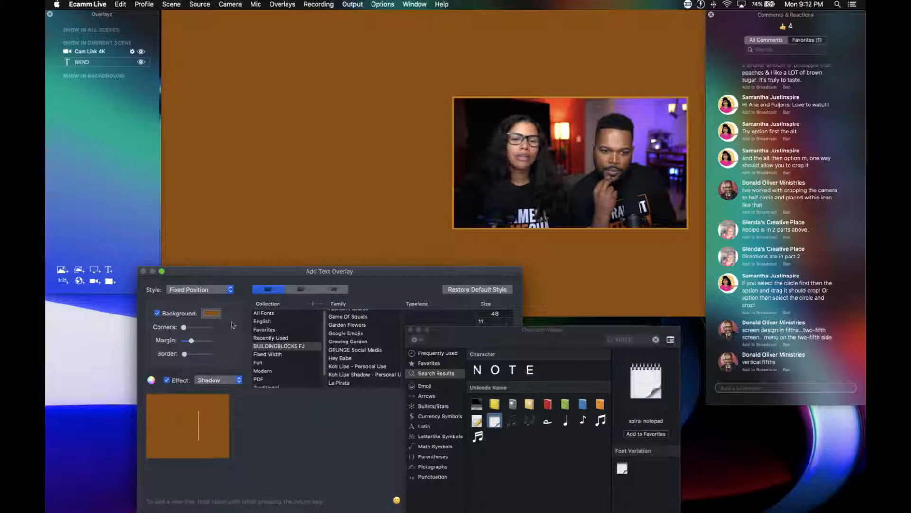
Turn off the notepad emoji's background, set its opacity to 100%, and add the overlay to the scene.
click(158, 313)
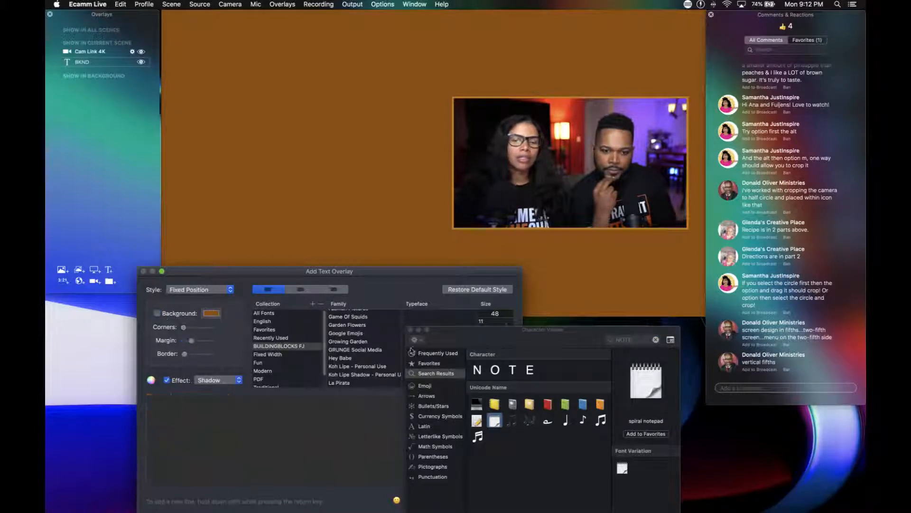
drag(465, 338, 576, 351)
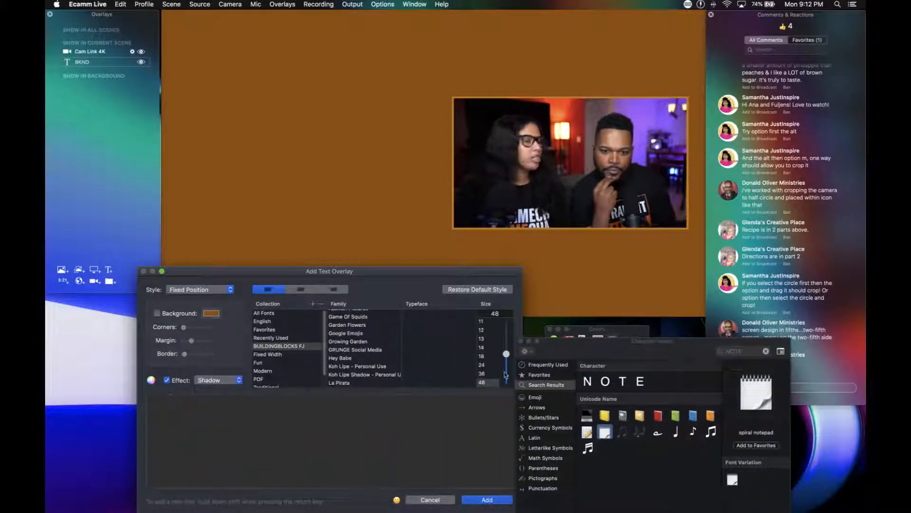
click(521, 341)
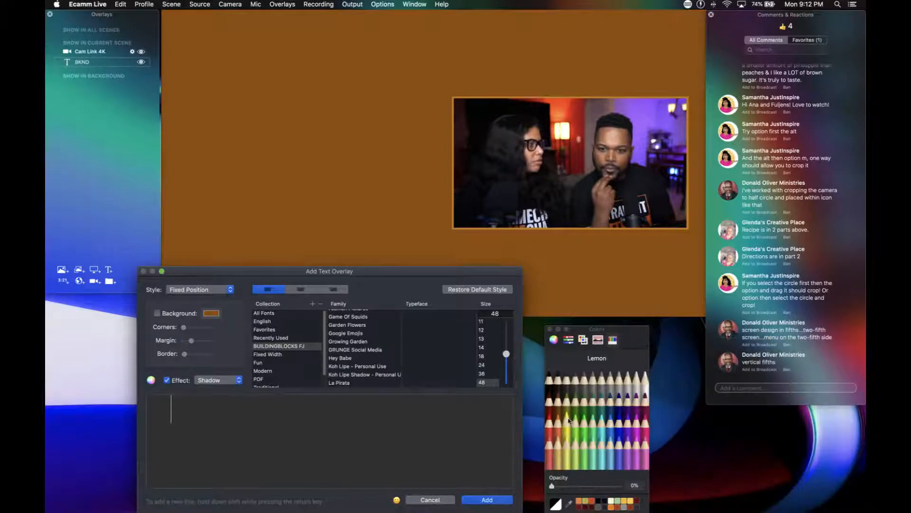
click(574, 485)
drag(574, 485, 649, 485)
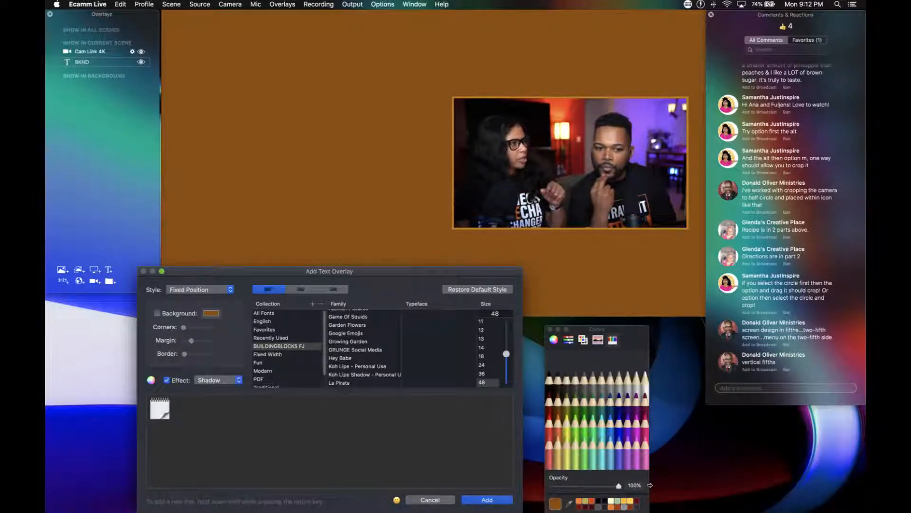
click(487, 500)
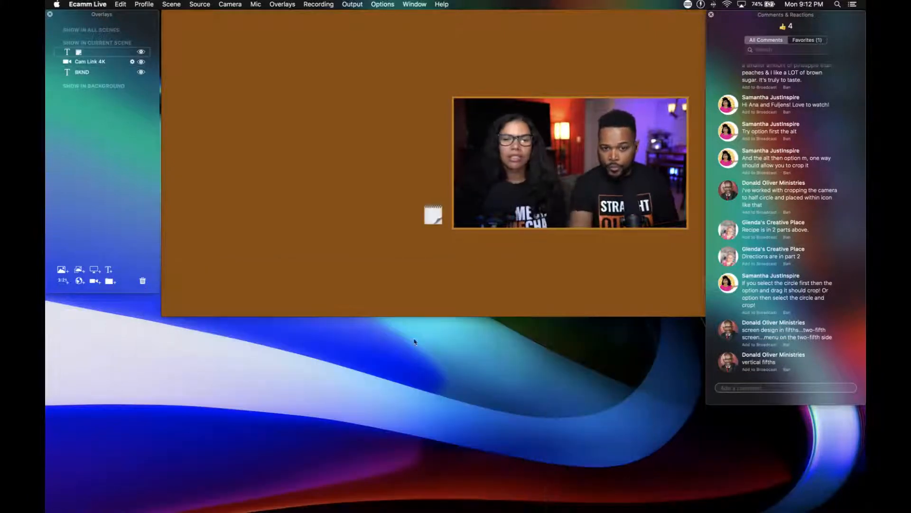
Enlarge the notepad emoji to nearly fill the left half of the scene, then hide that overlay.
drag(435, 216, 317, 161)
scroll(295, 147, up, 10)
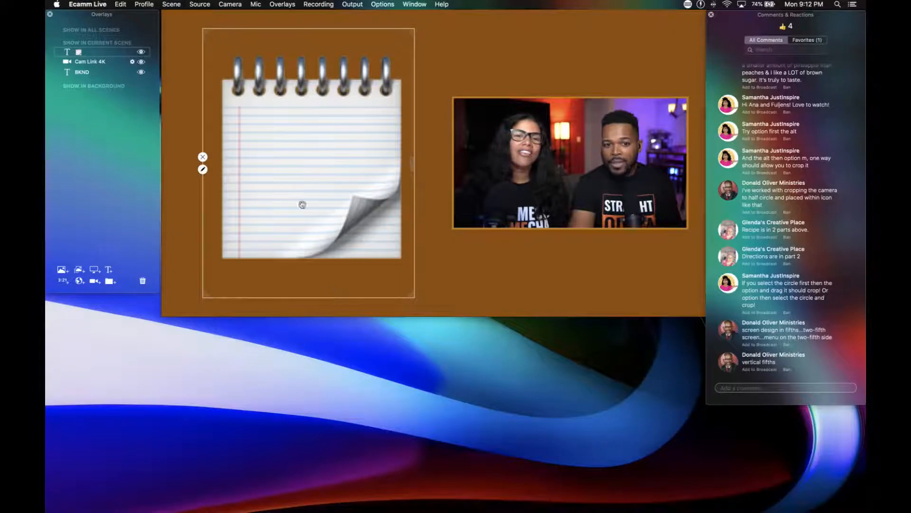
click(203, 157)
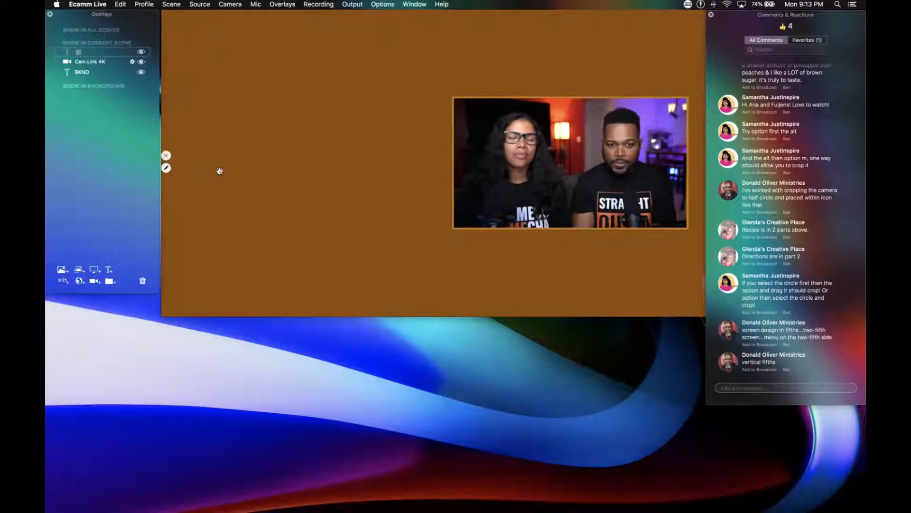
Start a new text overlay reading WALL, turn on its background, and make the text transparent at 0% opacity.
double_click(220, 171)
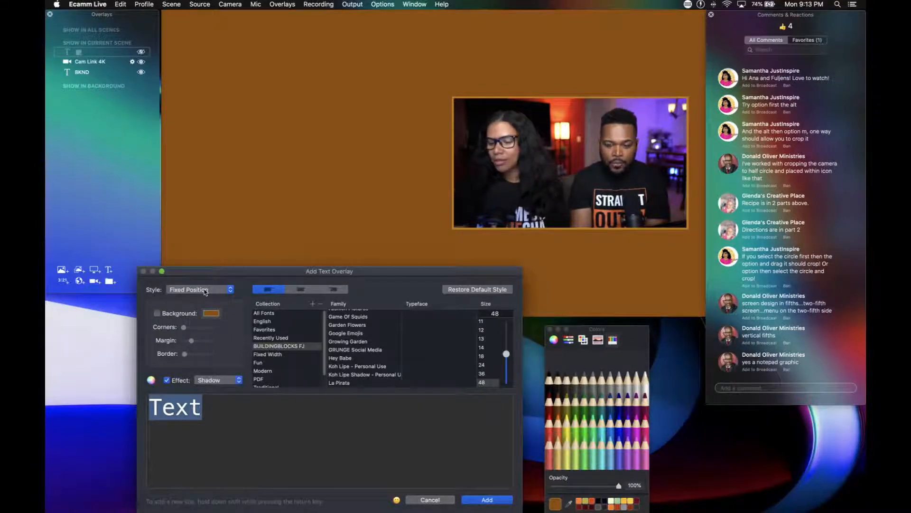
text(WALL)
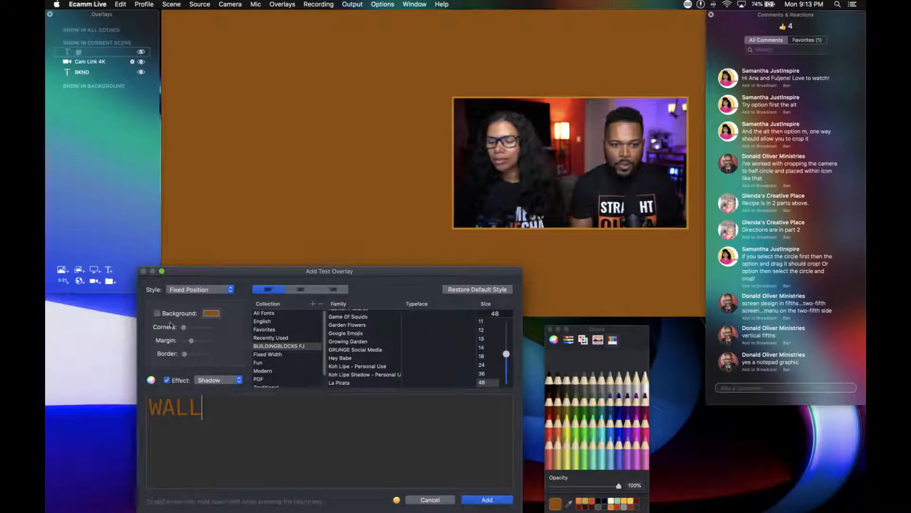
click(157, 313)
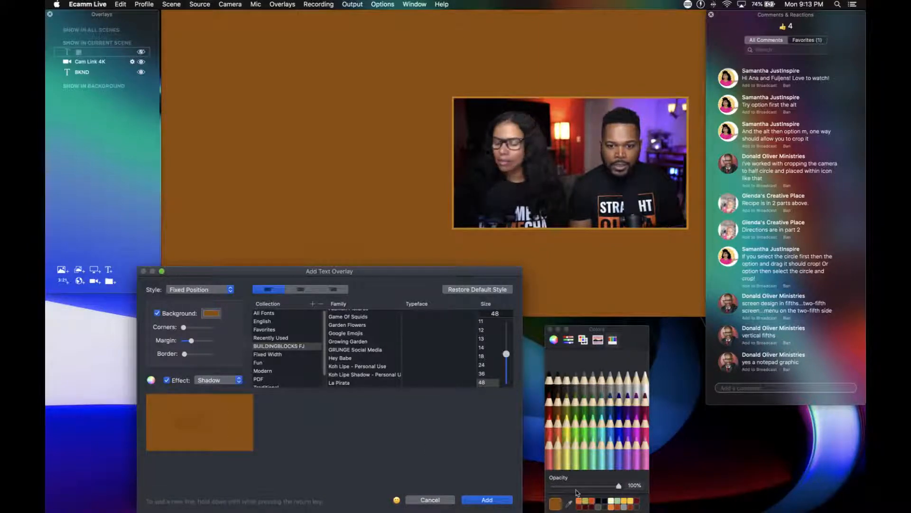
drag(577, 486, 540, 488)
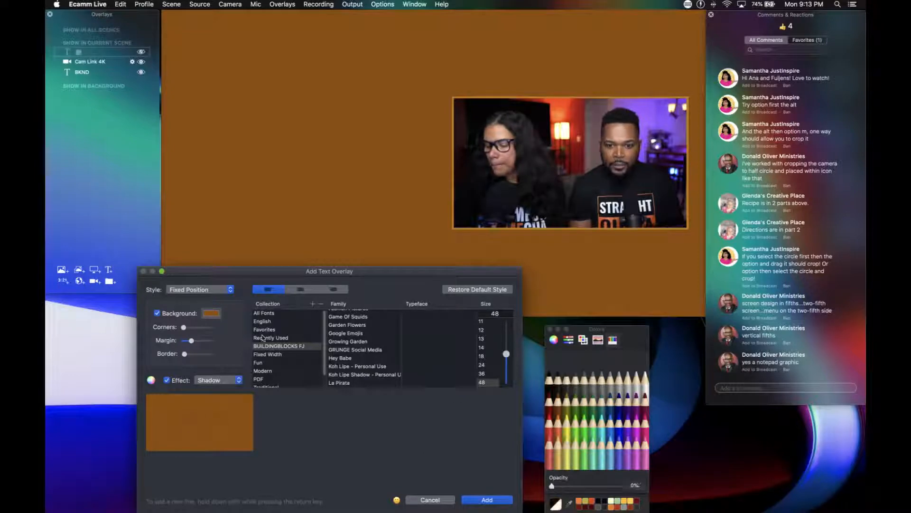
Set the WALL overlay's background to Licorice at 35% opacity and add the overlay to the scene.
click(205, 314)
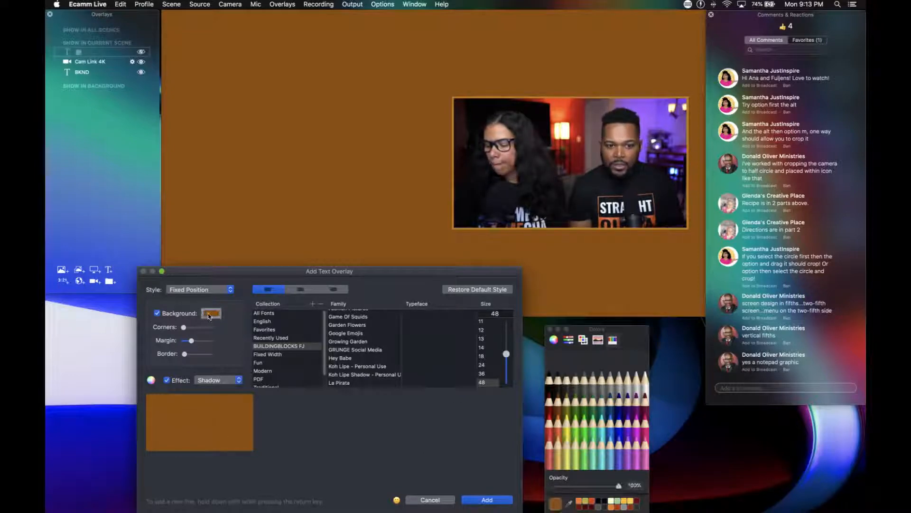
click(549, 392)
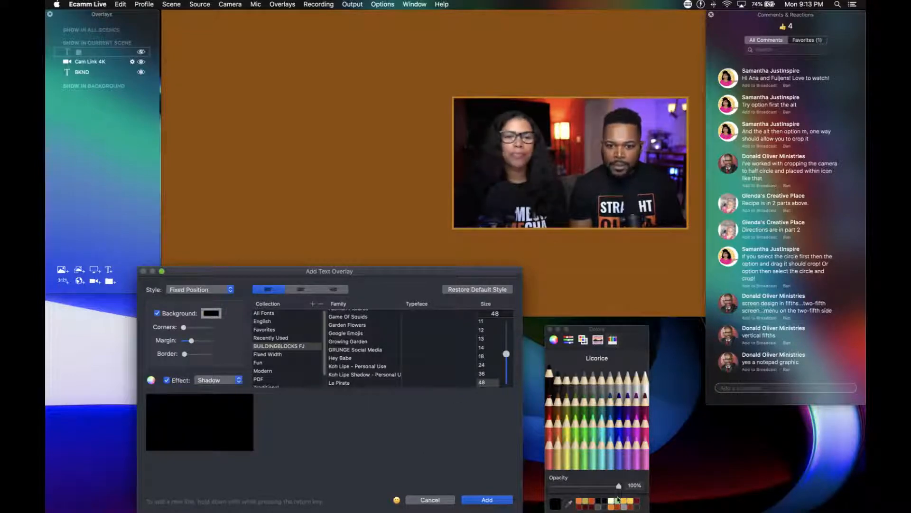
drag(620, 490, 575, 491)
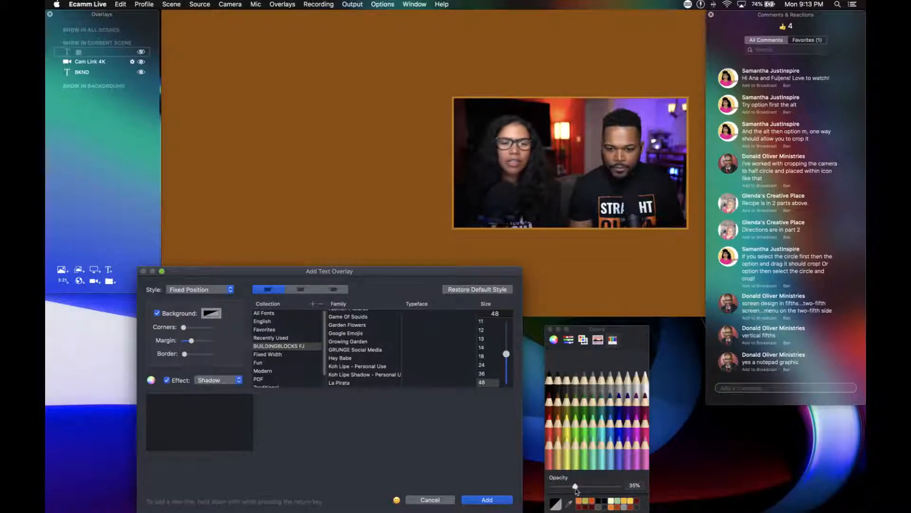
click(482, 500)
Move the WALL overlay into the left half of the scene and resize and widen it into a roughly square panel.
drag(441, 230, 348, 136)
scroll(357, 170, up, 5)
drag(267, 136, 243, 136)
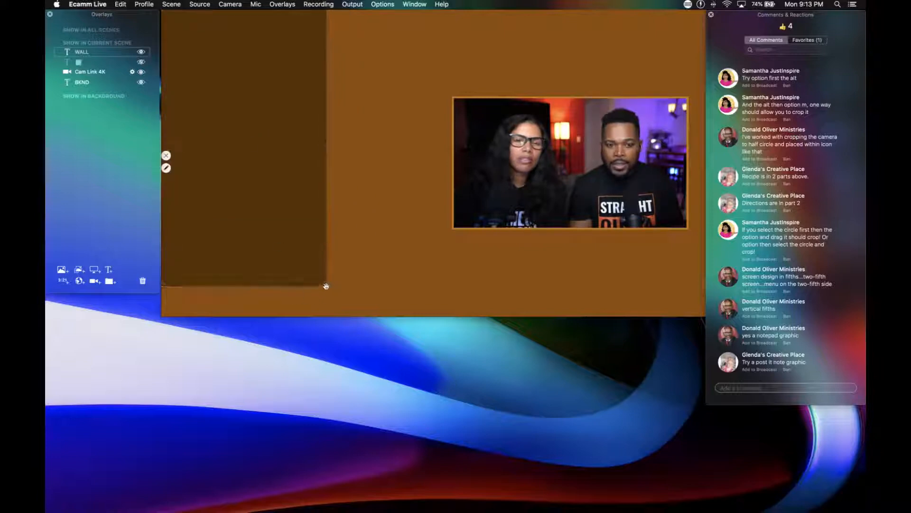
drag(326, 286, 344, 316)
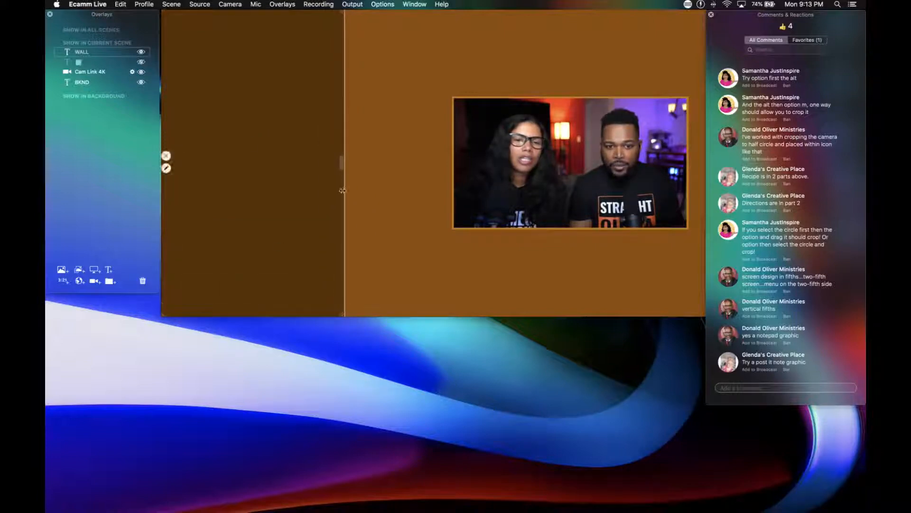
drag(341, 161, 359, 161)
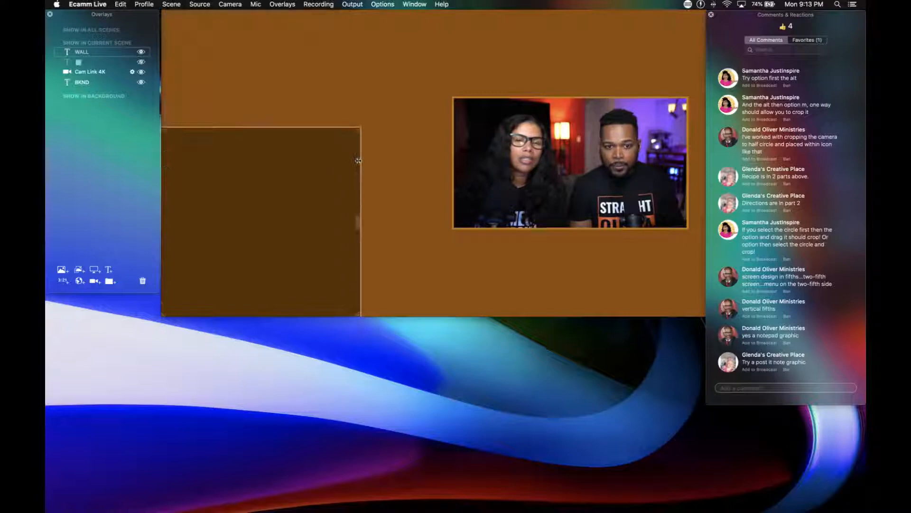
scroll(296, 172, down, 5)
scroll(295, 171, up, 6)
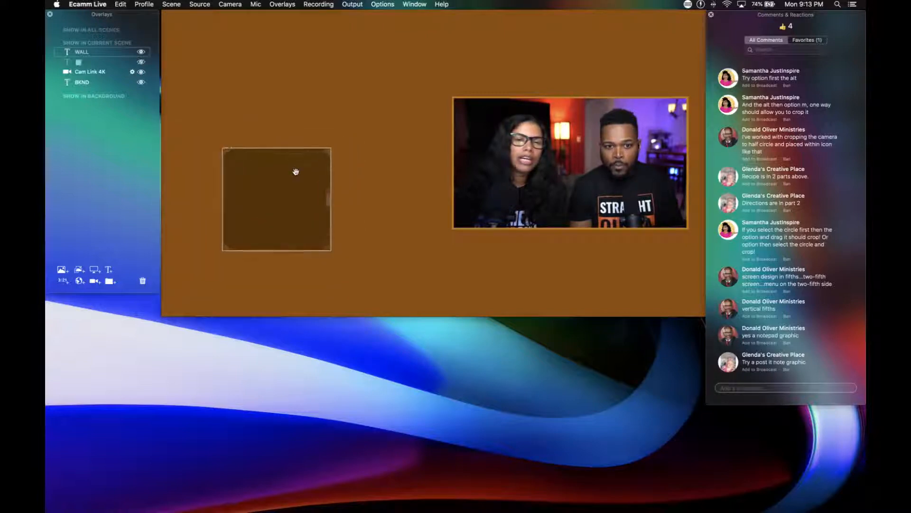
Extend the wall overlay's text to WALL LEFT, with LEFT on a second line, and save it.
double_click(282, 187)
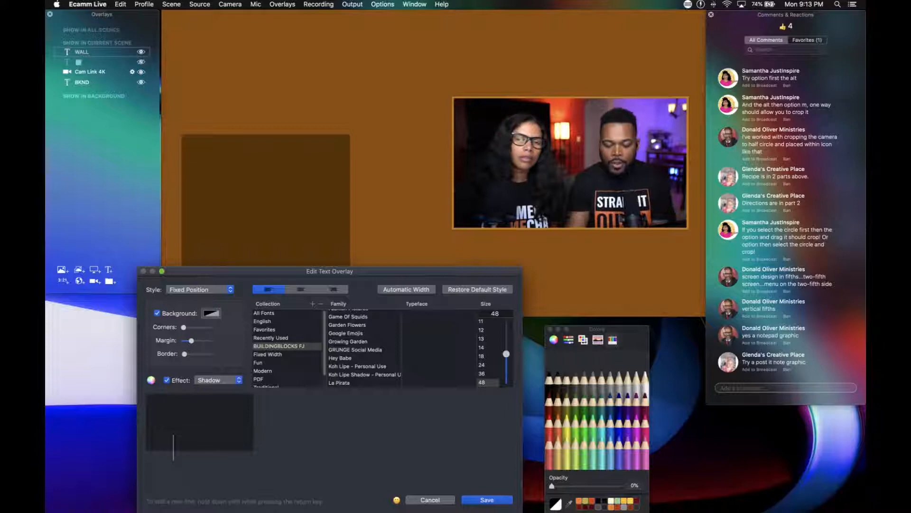
key(shift+Return)
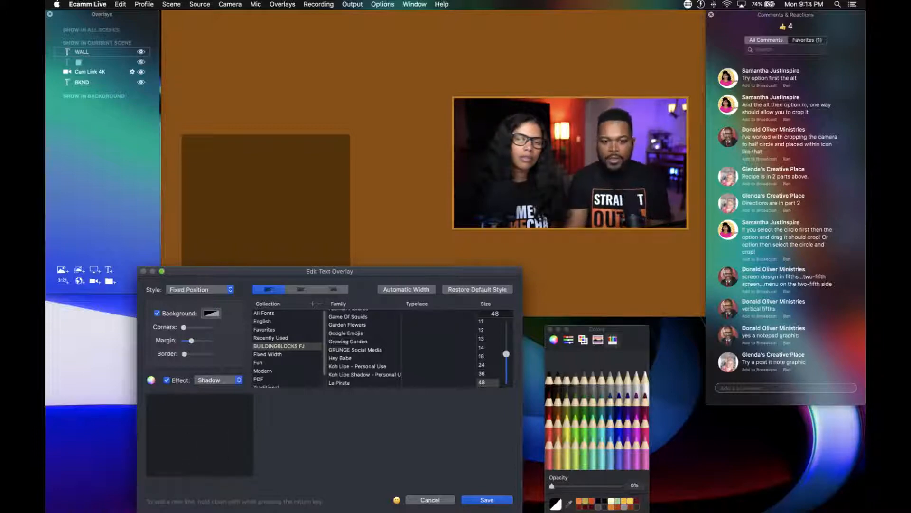
click(486, 500)
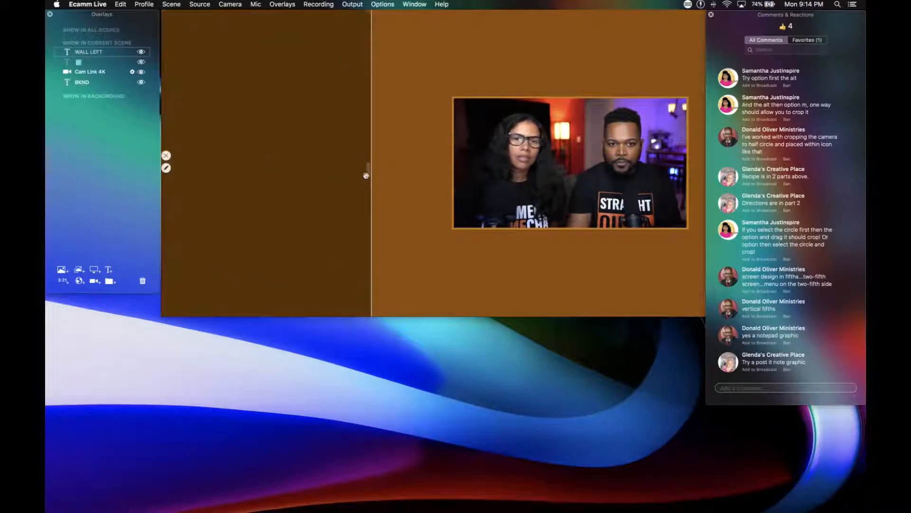
Widen and scale the WALL LEFT panel to about two-fifths of the scene's width and nearly its full height, within the left half.
drag(369, 173, 425, 175)
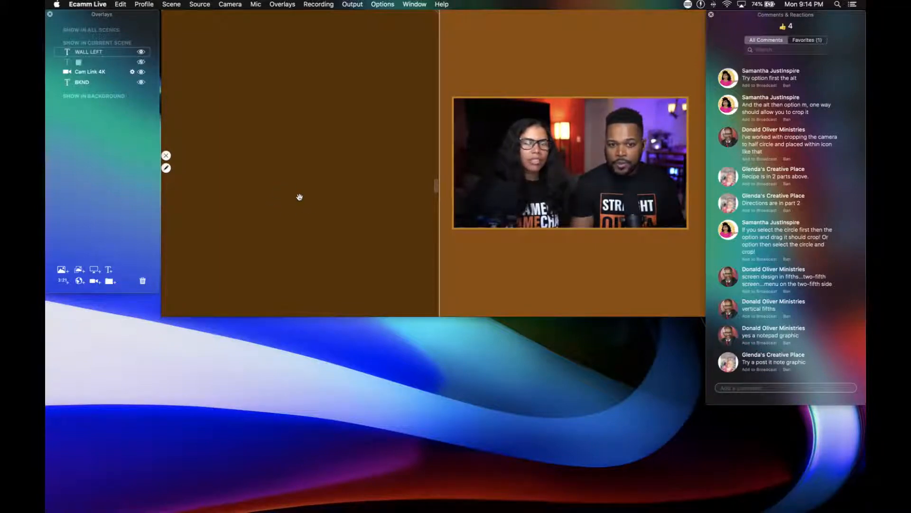
scroll(300, 197, down, 2)
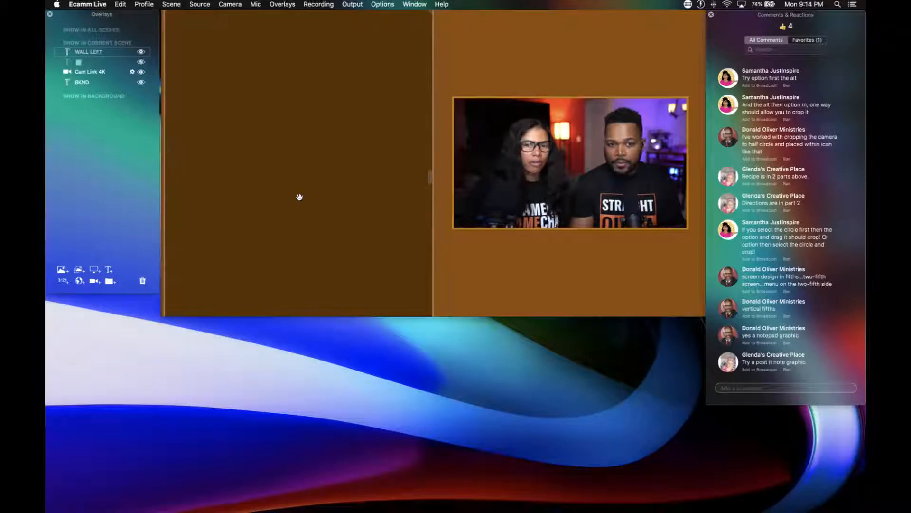
drag(300, 197, 311, 197)
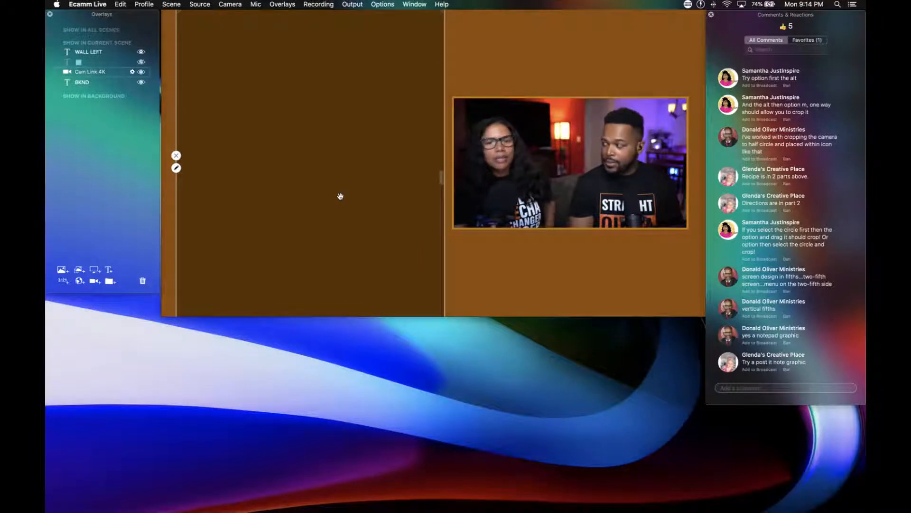
scroll(330, 196, down, 5)
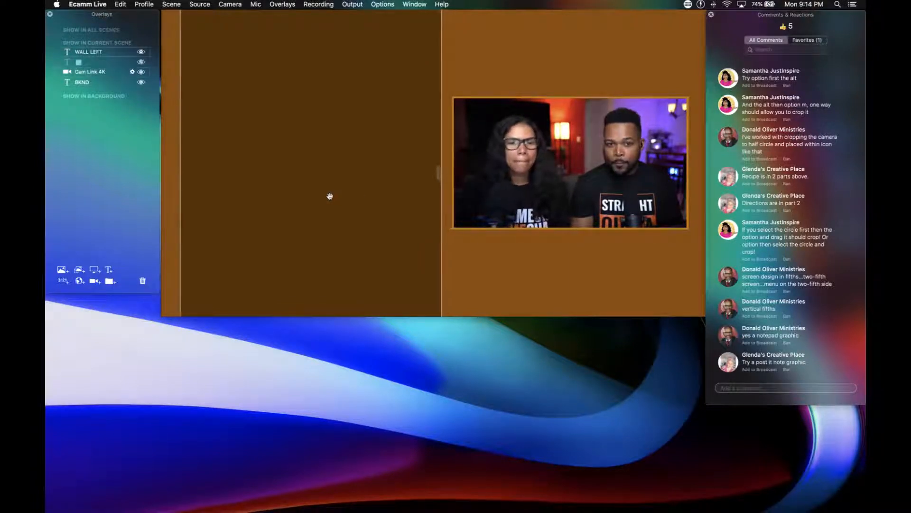
scroll(330, 196, down, 3)
drag(330, 196, 318, 196)
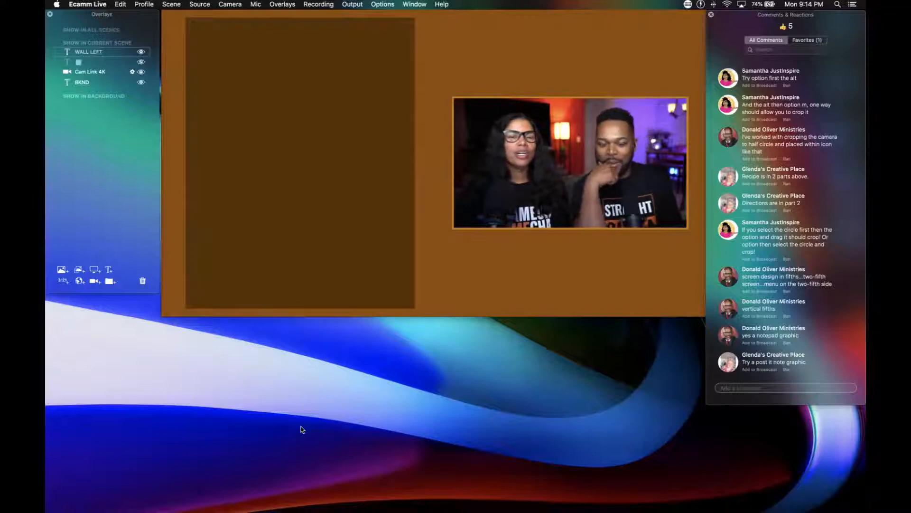
mouse_move(292, 254)
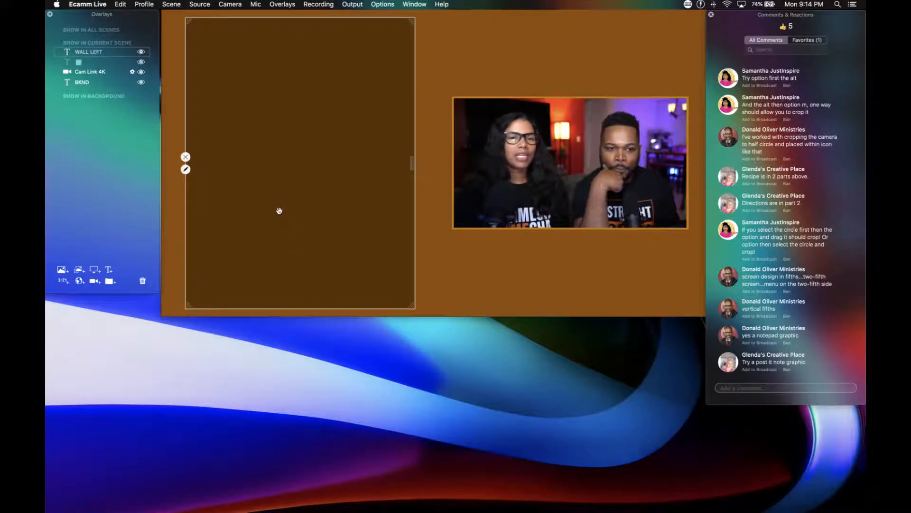
click(185, 169)
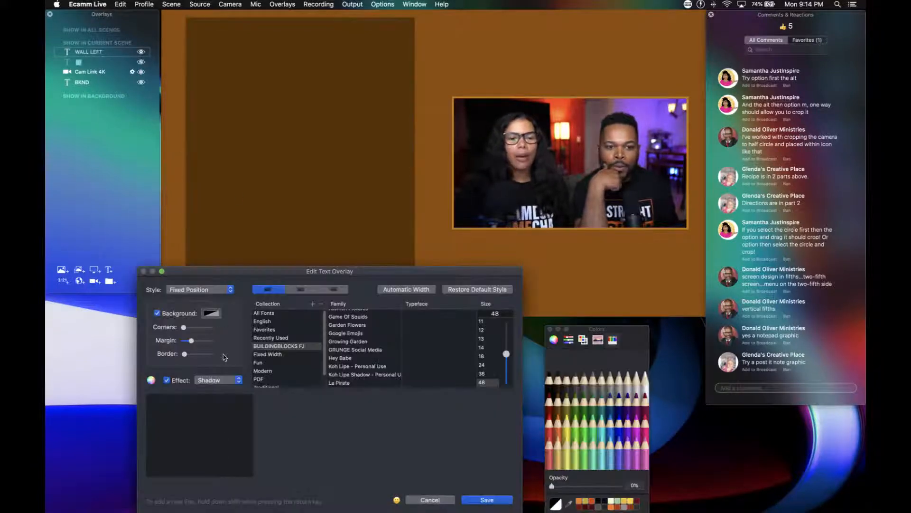
drag(184, 354, 190, 355)
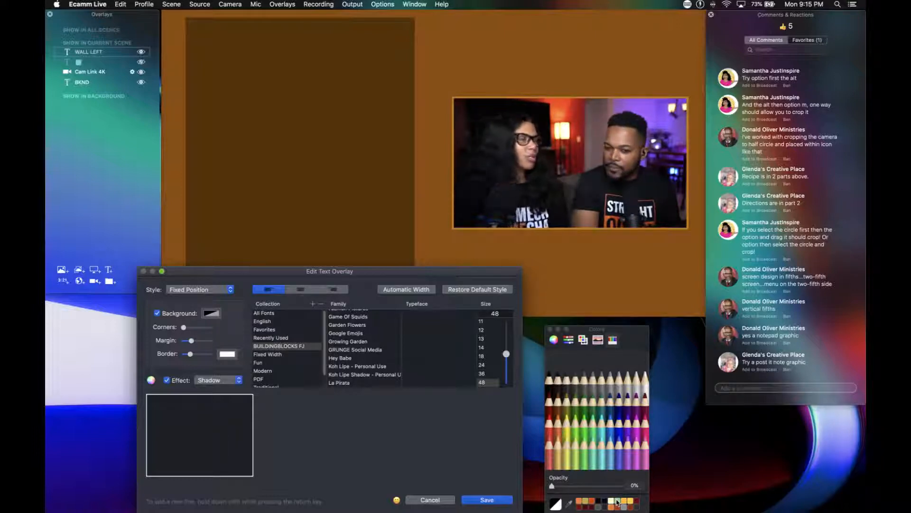
click(594, 507)
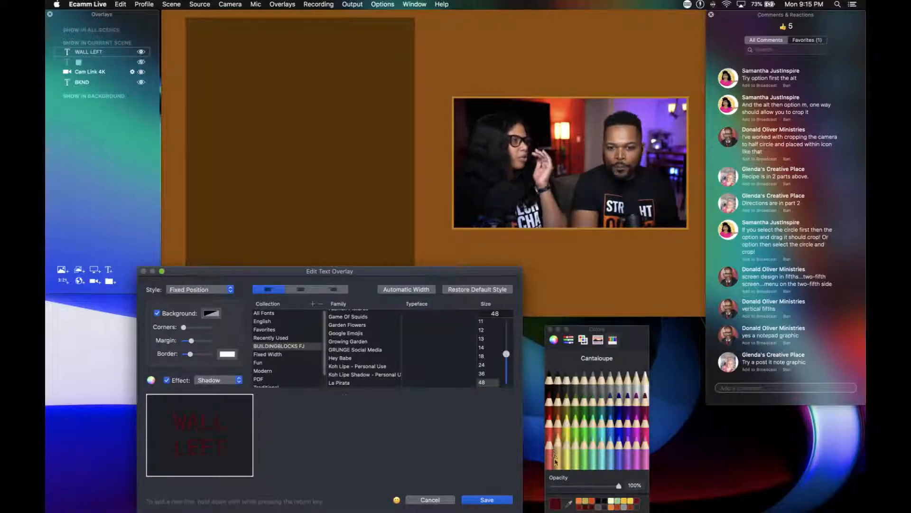
drag(617, 485, 510, 483)
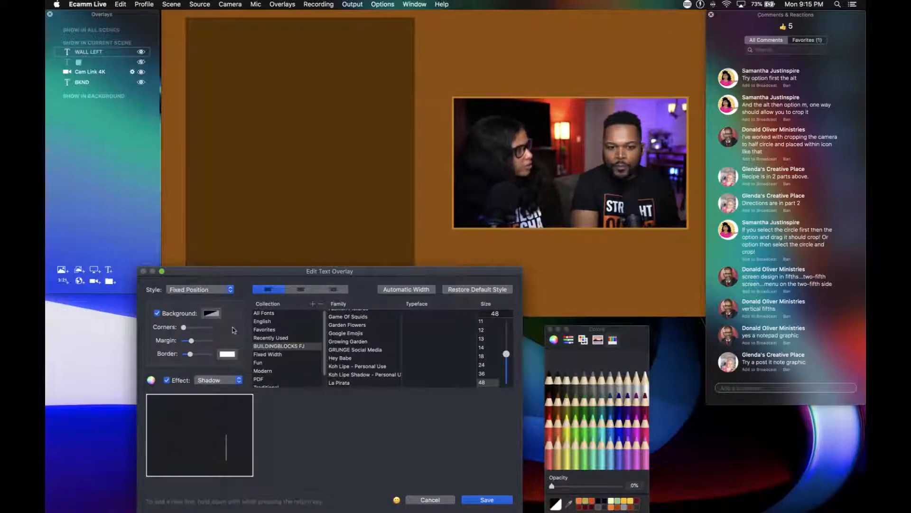
click(212, 313)
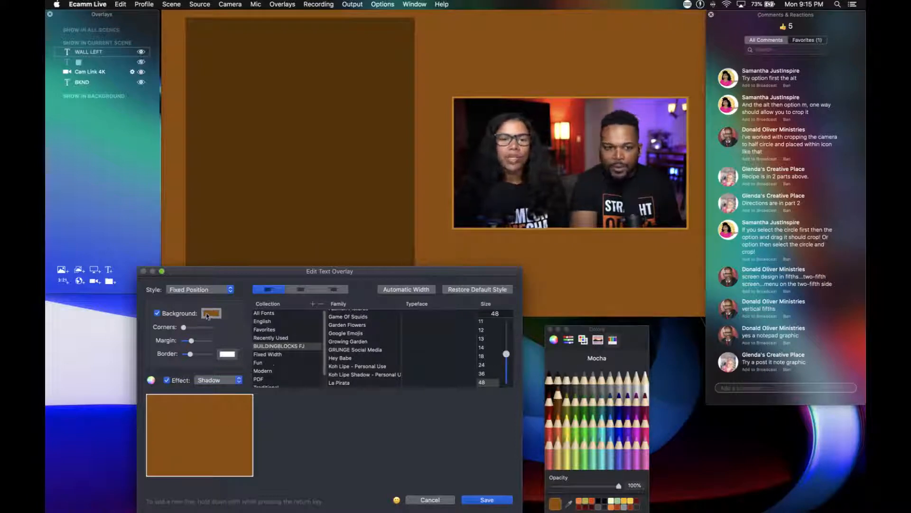
click(430, 499)
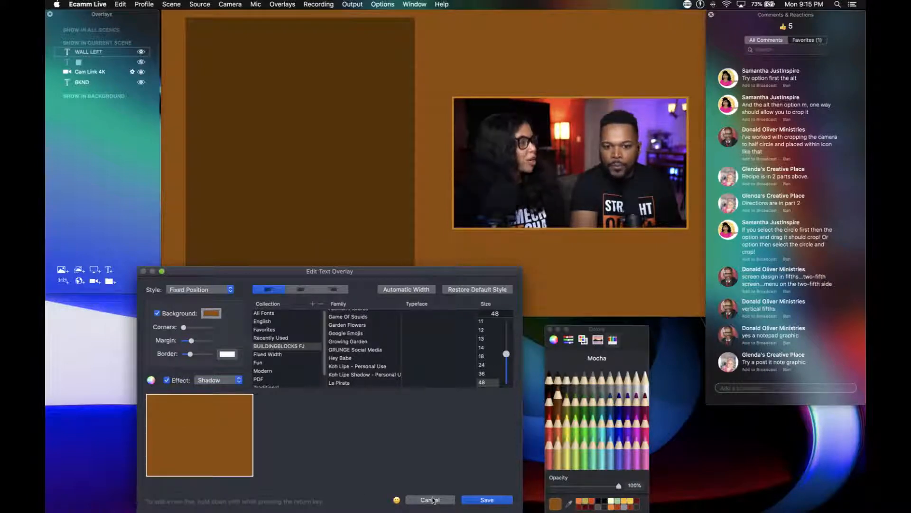
Give the WALL LEFT panel a thin border in Mocha darkened to a very deep brown at 100% opacity, and save the overlay.
double_click(323, 237)
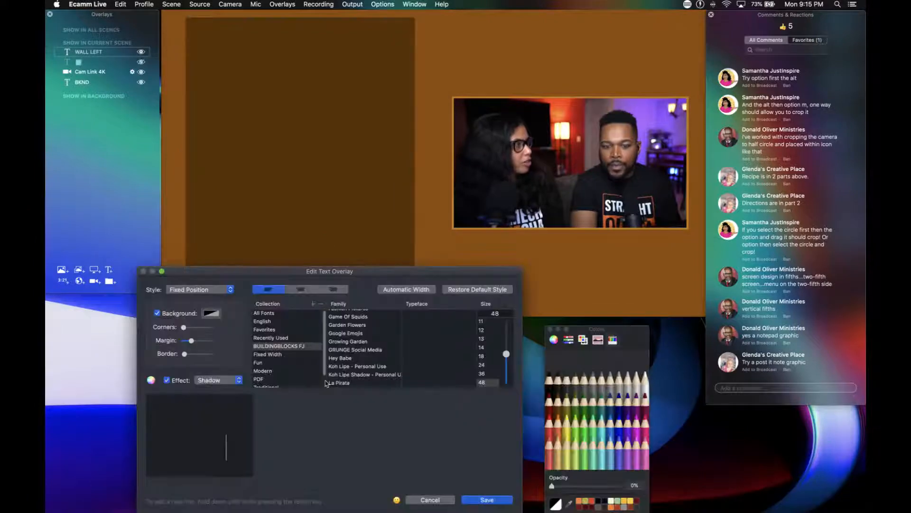
drag(184, 354, 192, 355)
click(227, 353)
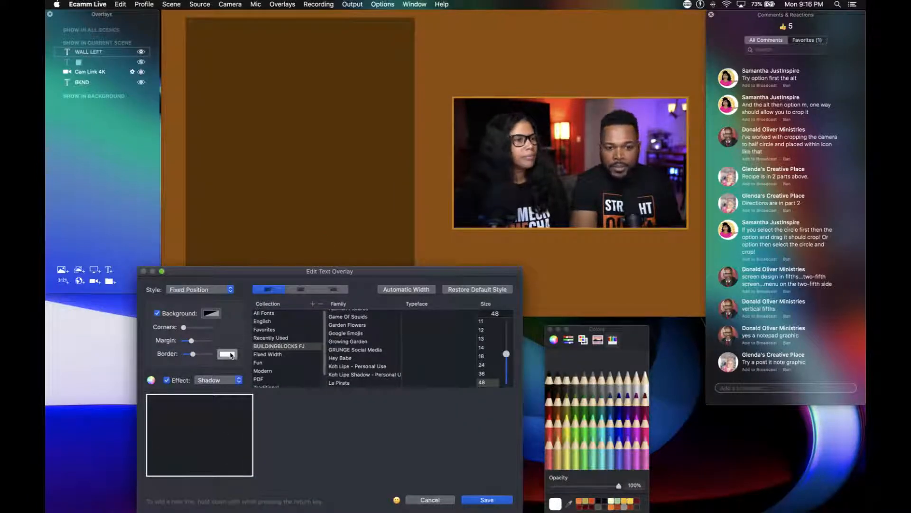
click(557, 401)
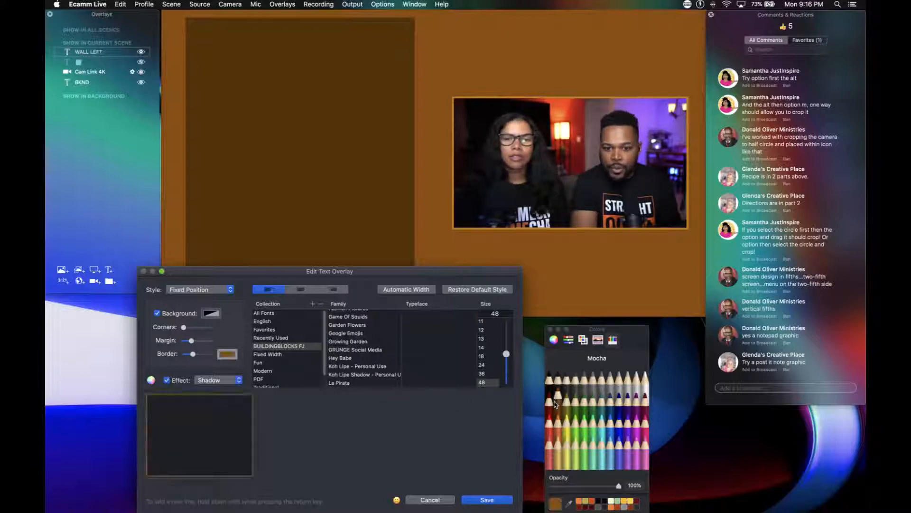
click(553, 339)
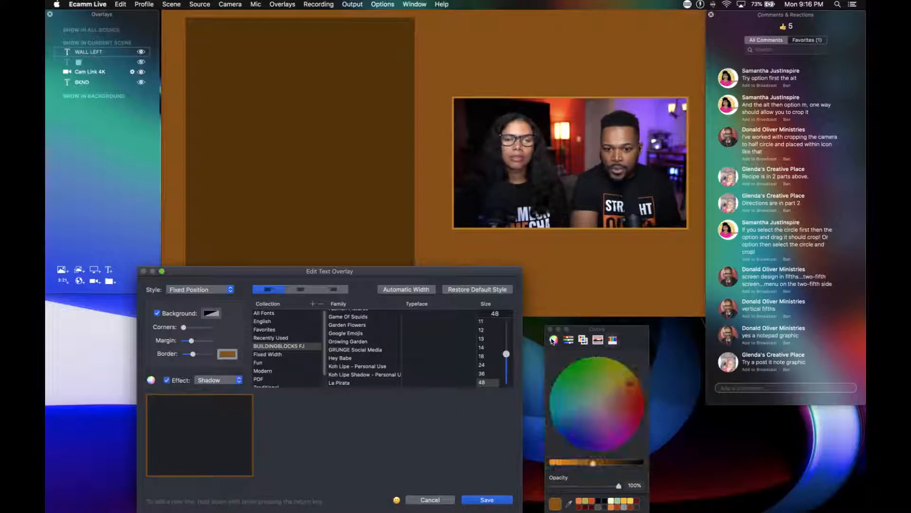
drag(594, 465, 620, 465)
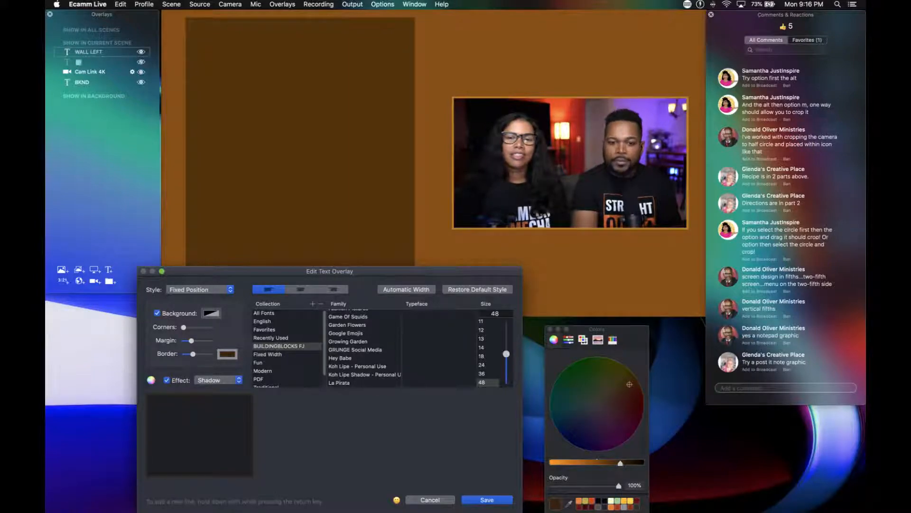
click(486, 500)
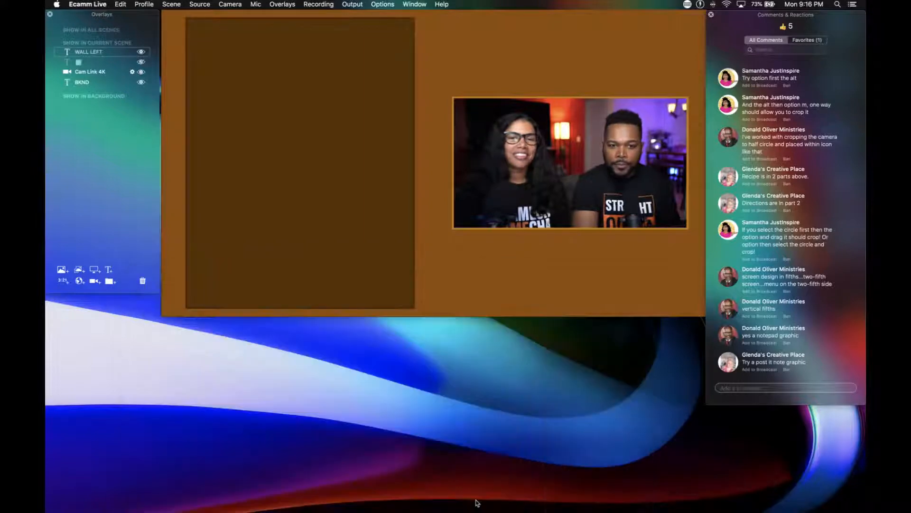
mouse_move(199, 270)
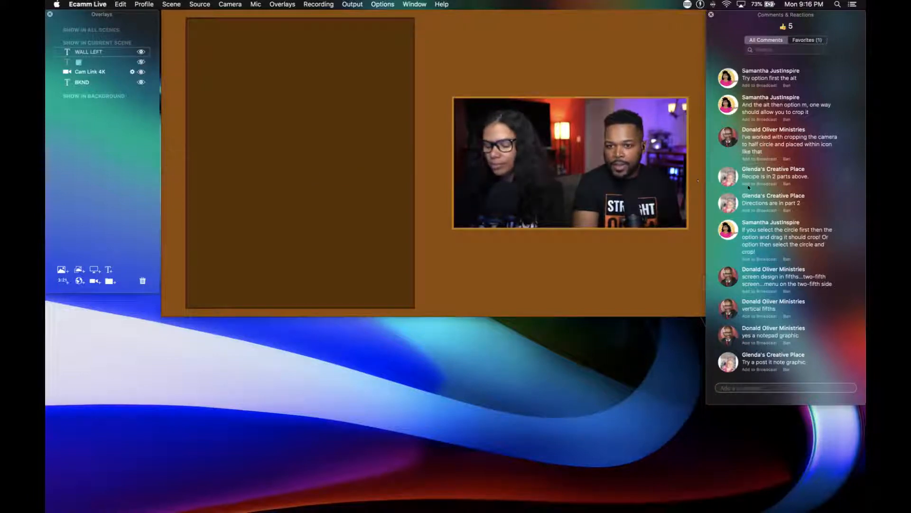
Find the viewer comment listing sweet potatoes, peaches, crushed pineapple, brown sugar and marshmallows, and show it in the scene.
scroll(749, 187, up, 10)
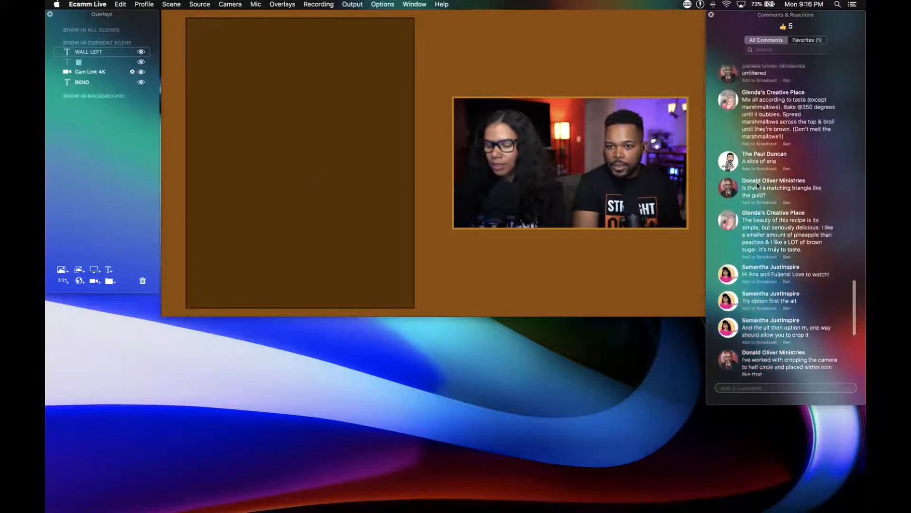
scroll(758, 186, up, 5)
scroll(757, 185, up, 5)
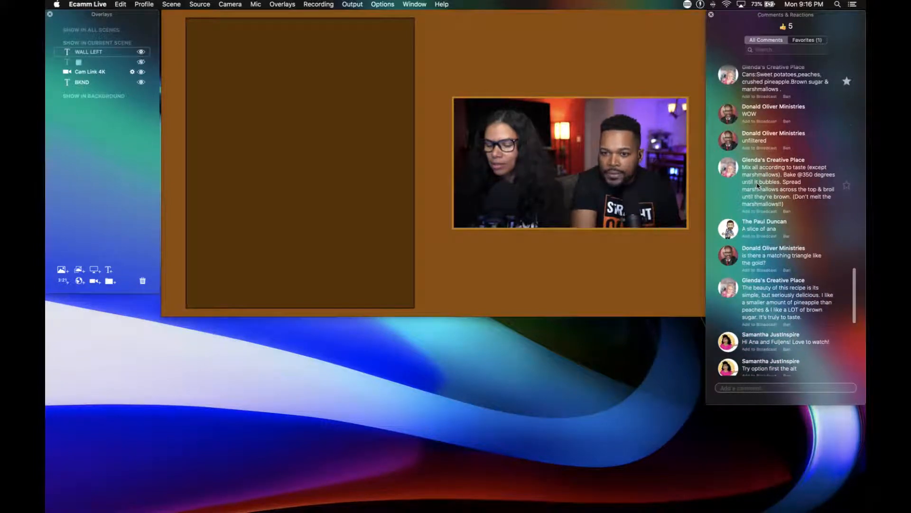
click(725, 152)
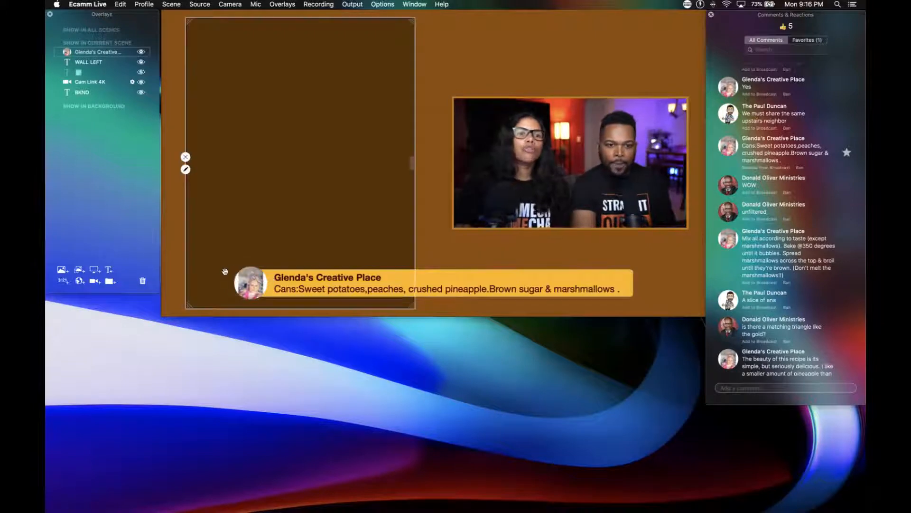
Narrow the ingredients comment overlay so its text wraps, and fit it directly below the camera overlay at the camera's width.
scroll(362, 288, down, 4)
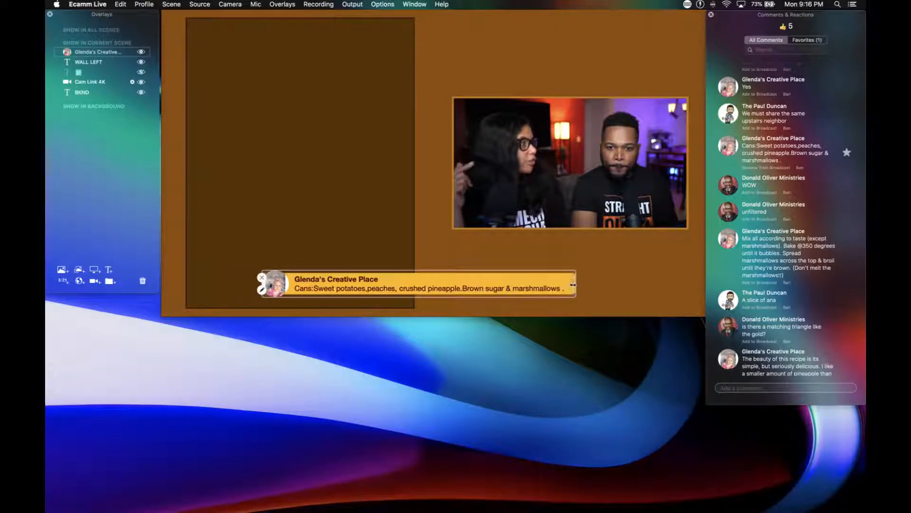
drag(574, 287, 480, 289)
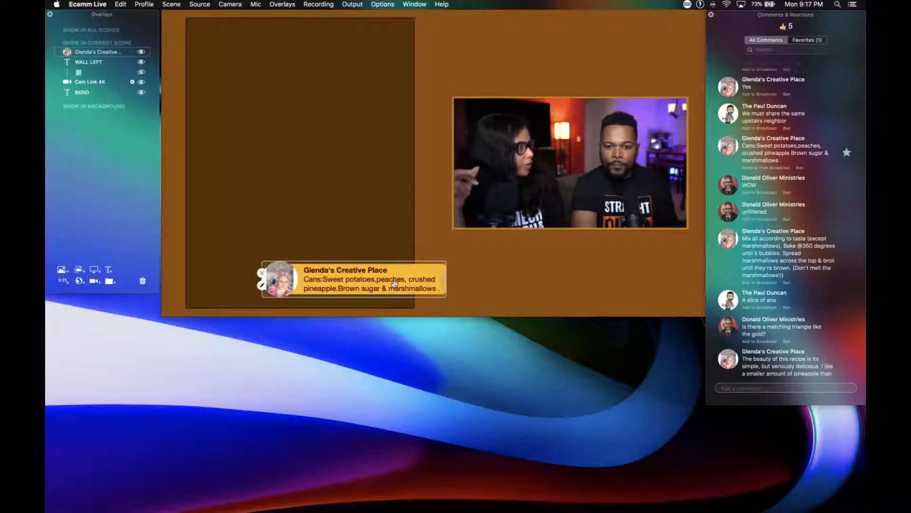
drag(394, 282, 612, 275)
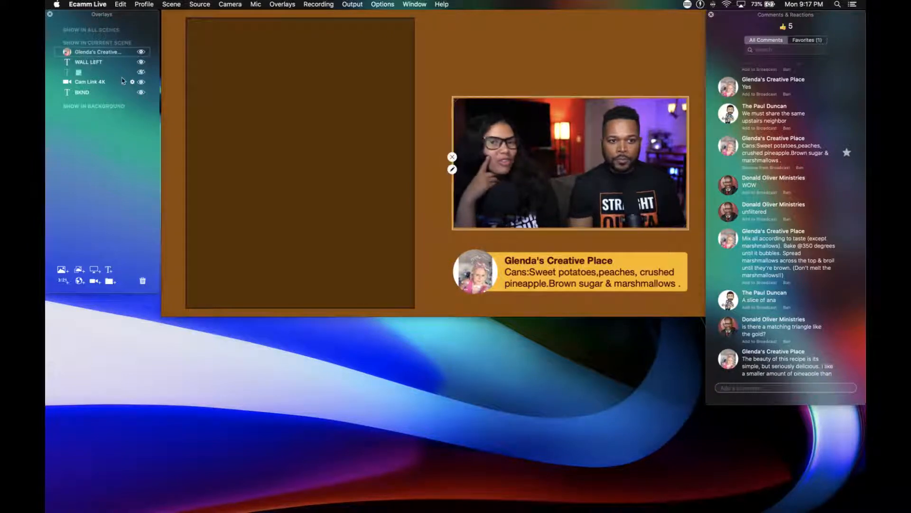
Delete the hidden text overlay and create a group named INGREDIENTS at the head of the current scene's overlays.
click(142, 282)
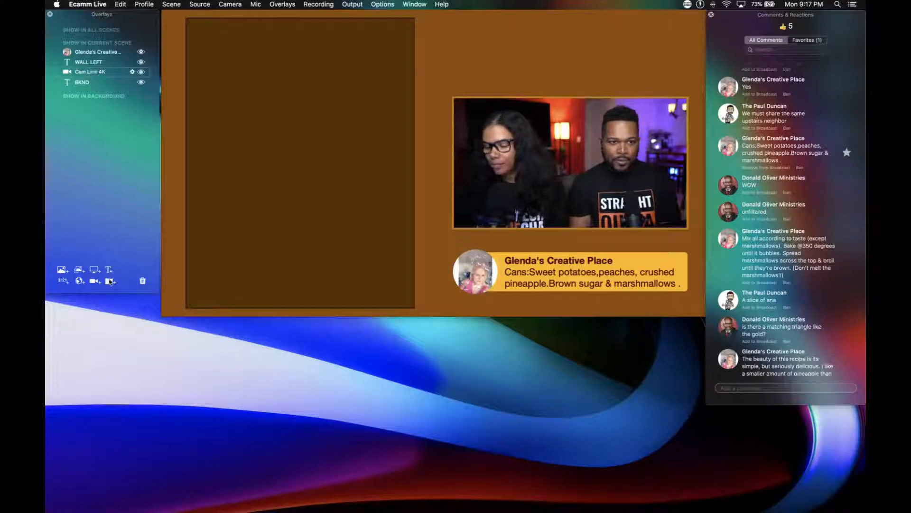
click(110, 281)
click(74, 74)
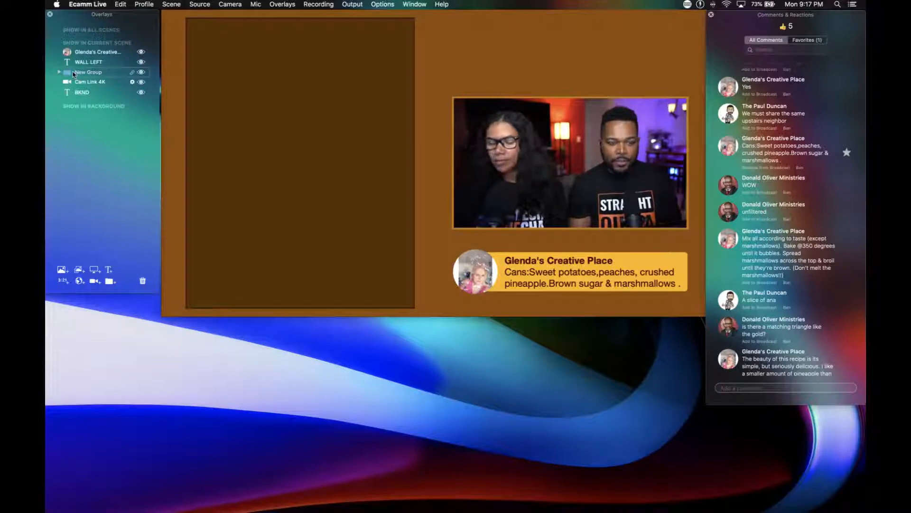
drag(73, 74, 83, 54)
click(83, 53)
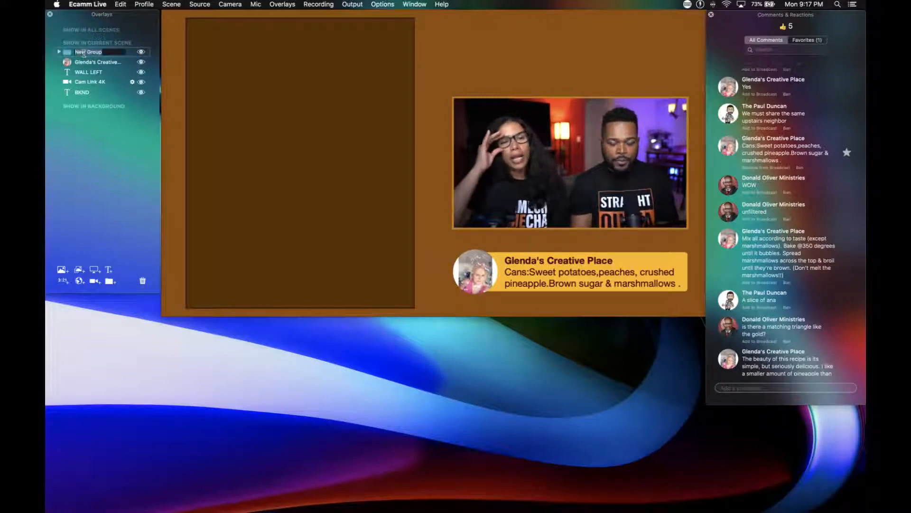
text(INGREDIENTS)
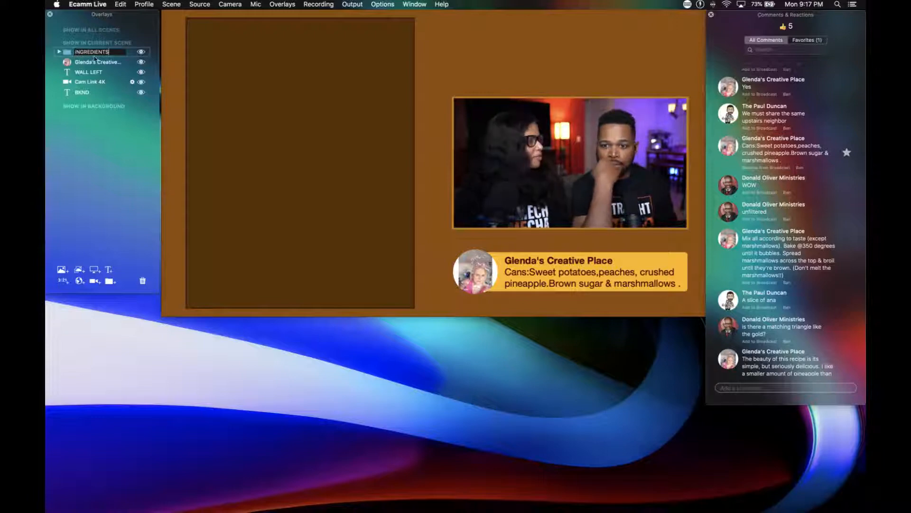
key(Return)
scroll(783, 338, down, 5)
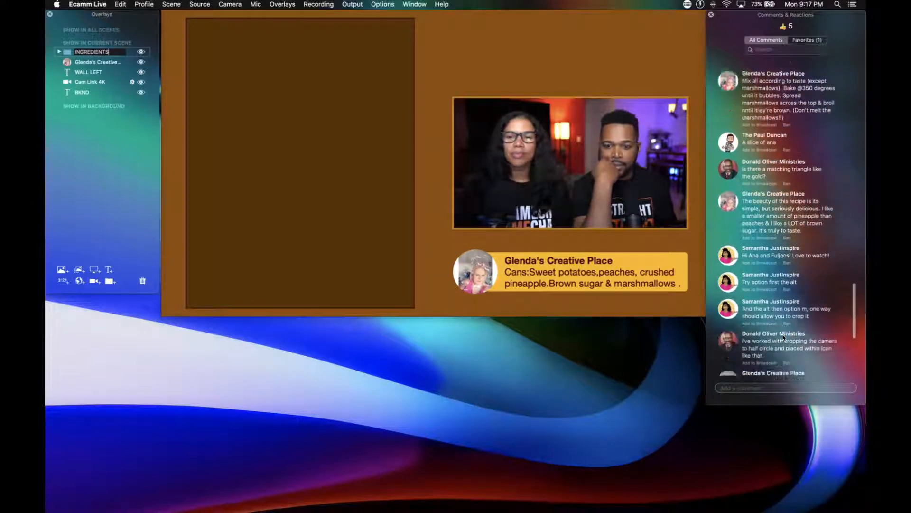
scroll(783, 338, down, 1)
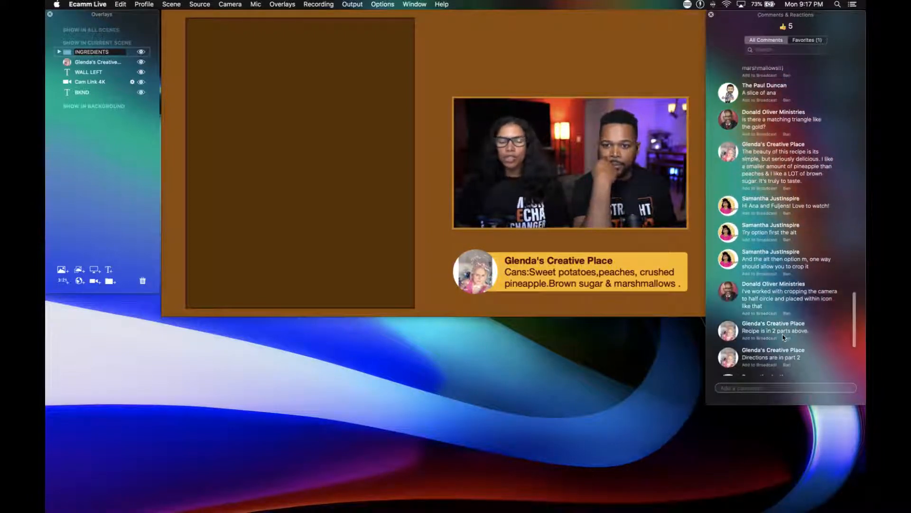
scroll(784, 337, down, 5)
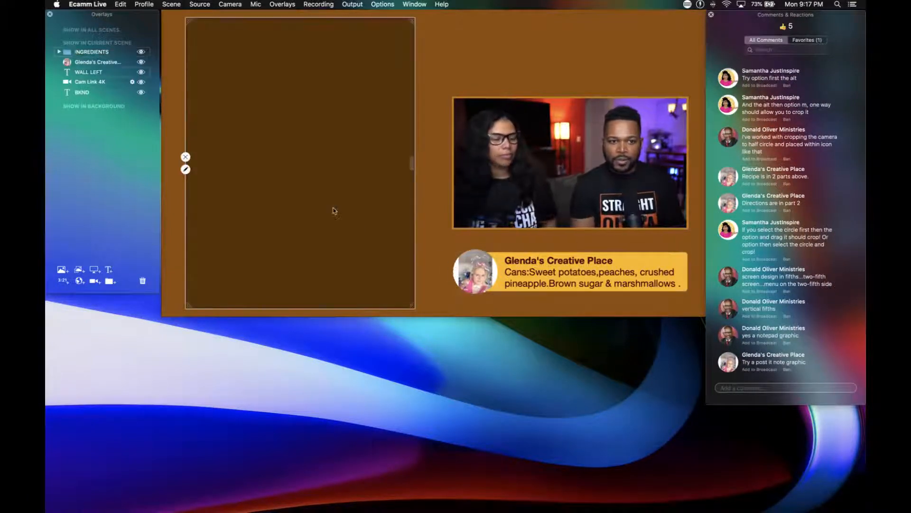
Start a new text overlay with the default style restored and enter SWEET POTATOES as its text.
click(109, 270)
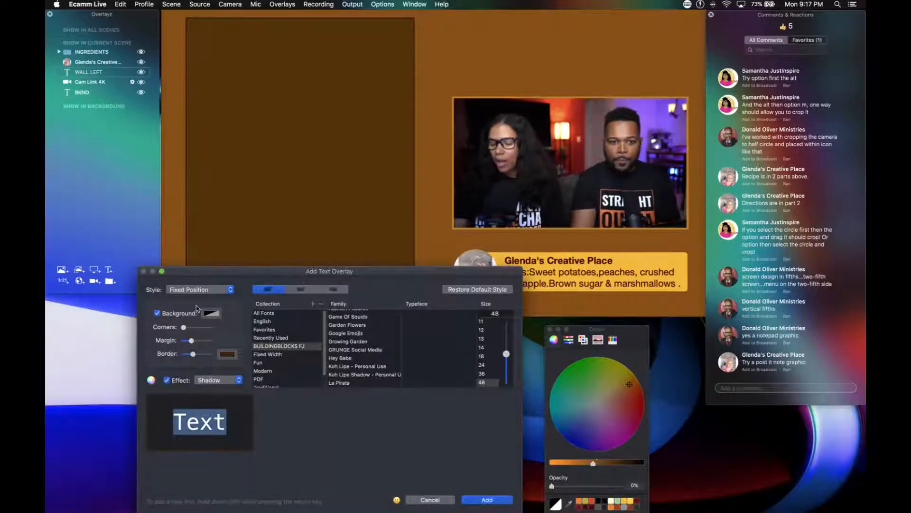
click(157, 314)
key(BackSpace)
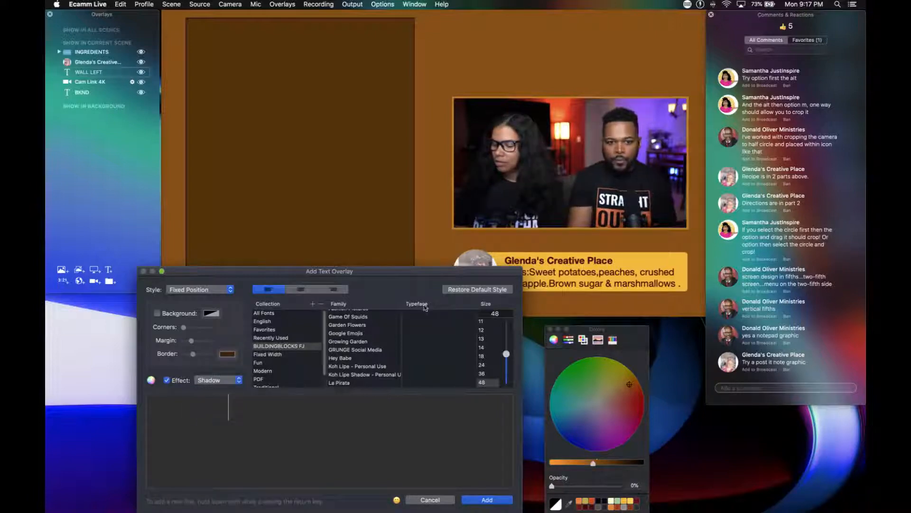
click(456, 290)
click(237, 412)
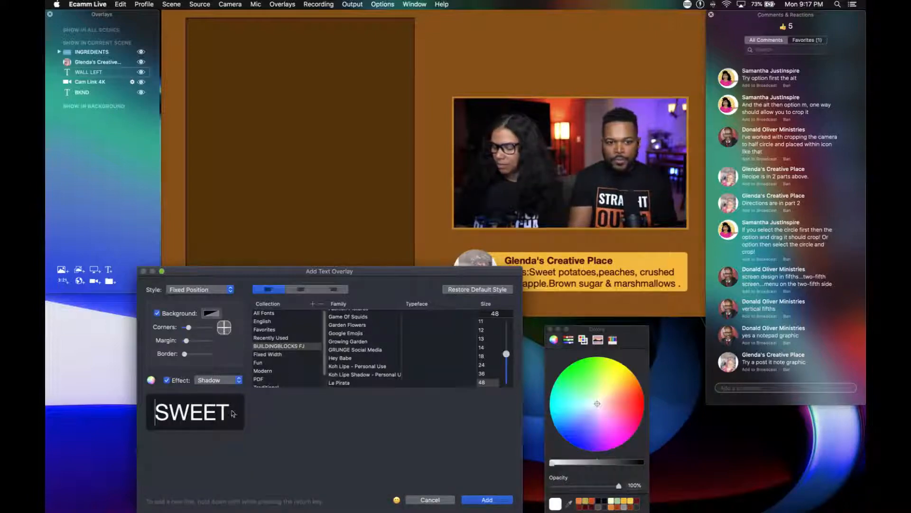
text(POT)
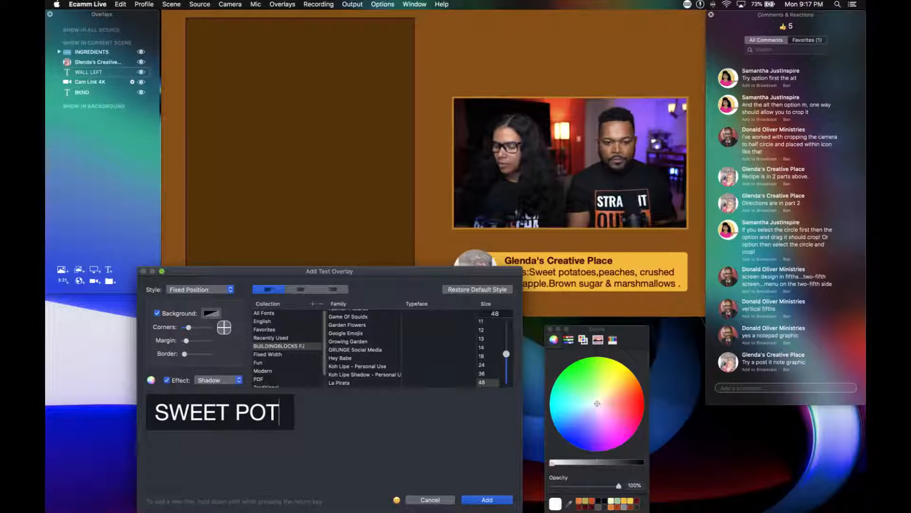
text(ATOE)
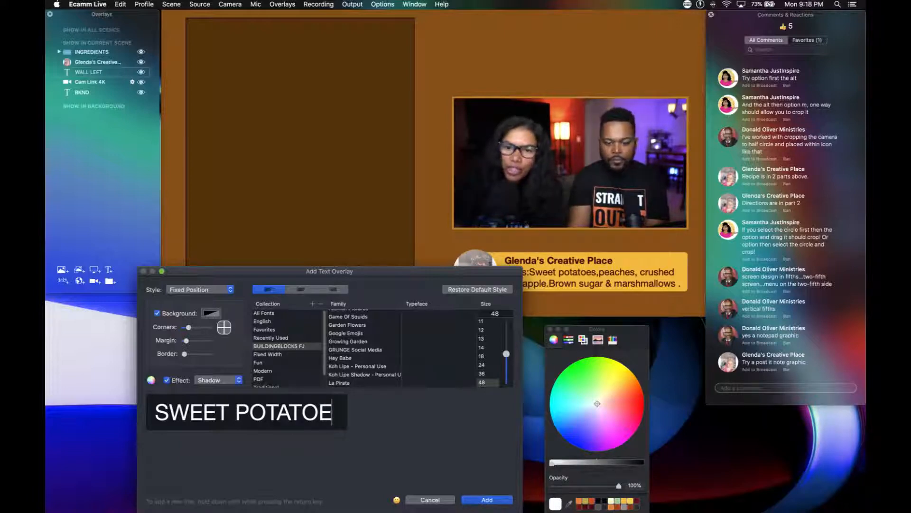
text(S)
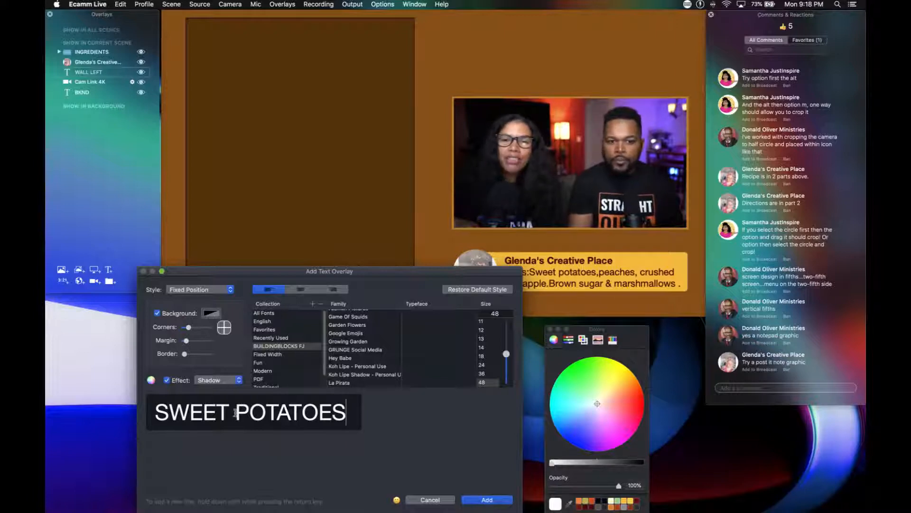
Turn off the text's background and try the BUILDINGBLOCKS FJ fonts, settling on Best School Regular.
click(160, 314)
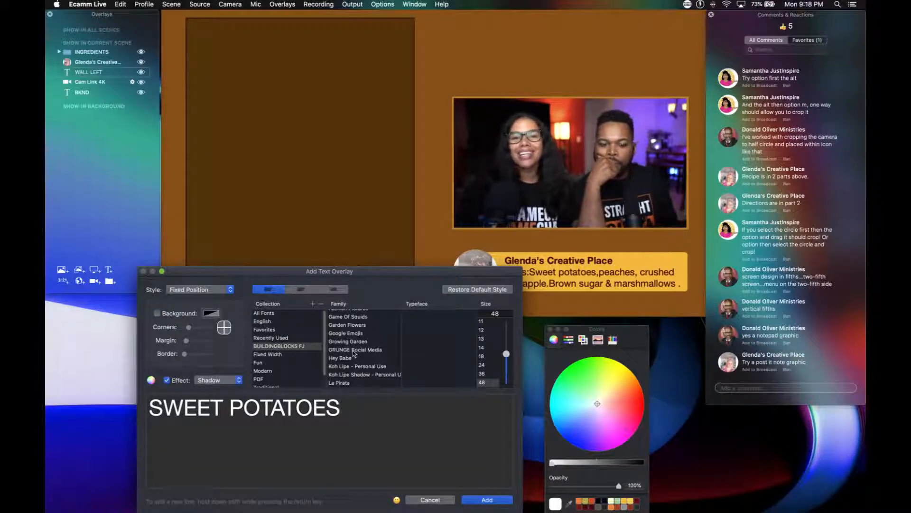
scroll(353, 354, up, 5)
scroll(353, 354, up, 3)
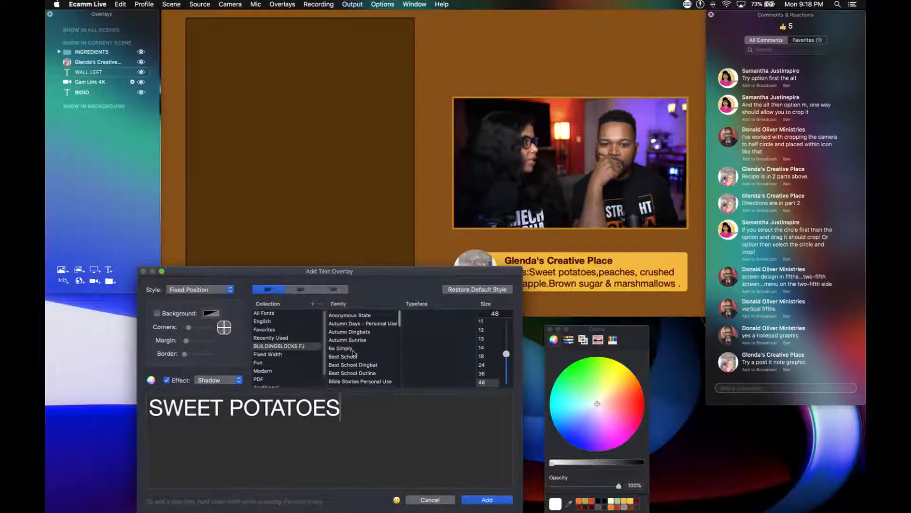
click(353, 314)
click(354, 321)
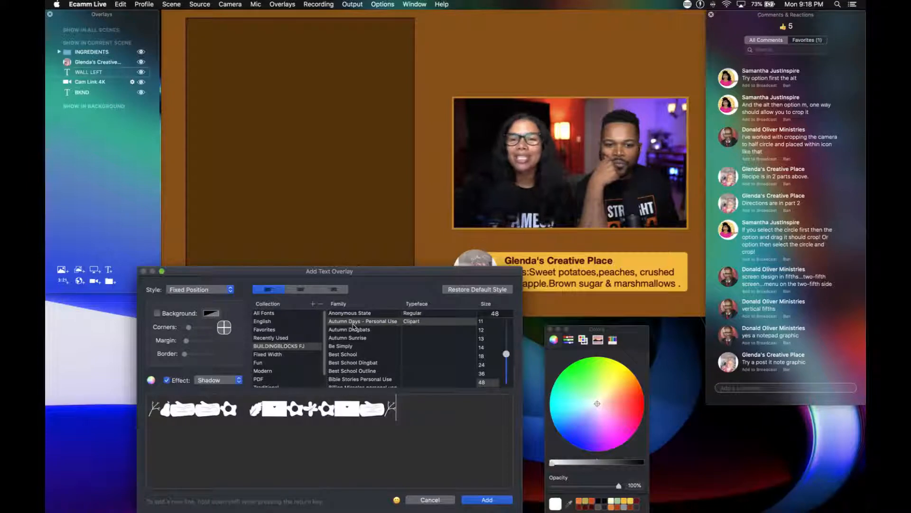
click(353, 330)
click(352, 338)
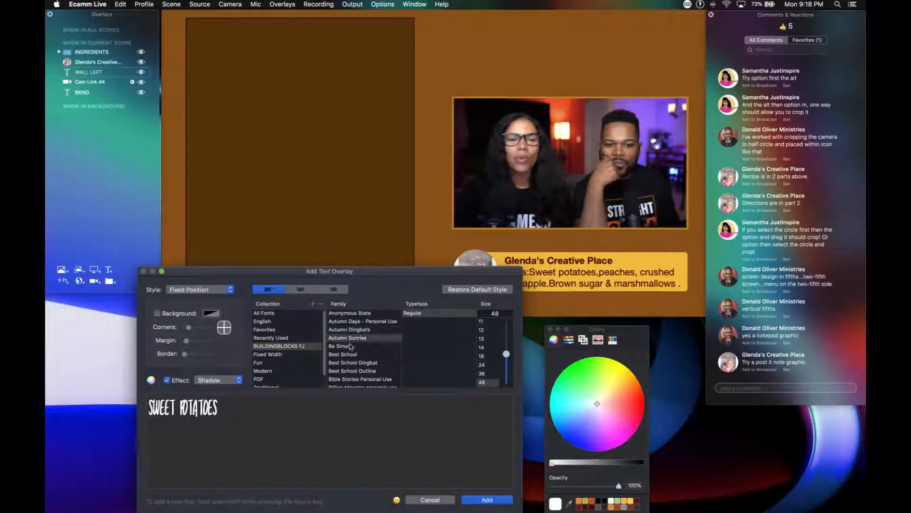
click(351, 347)
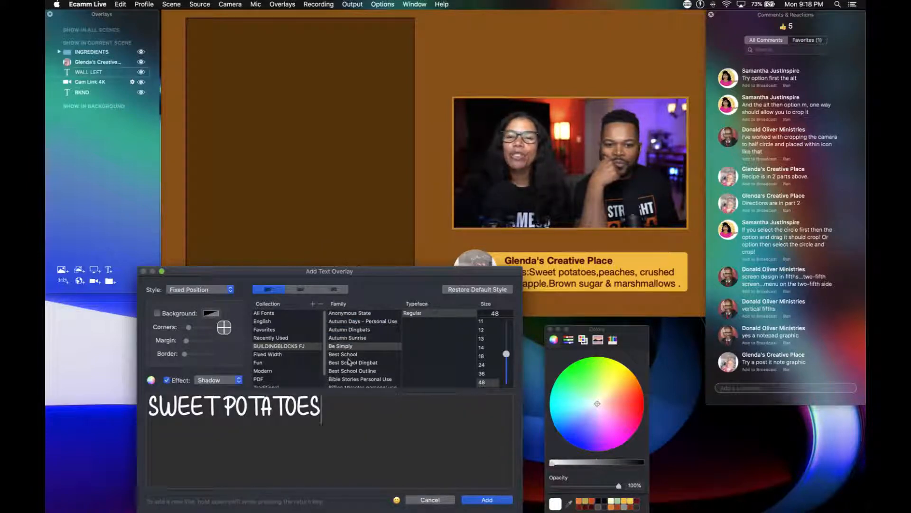
click(349, 355)
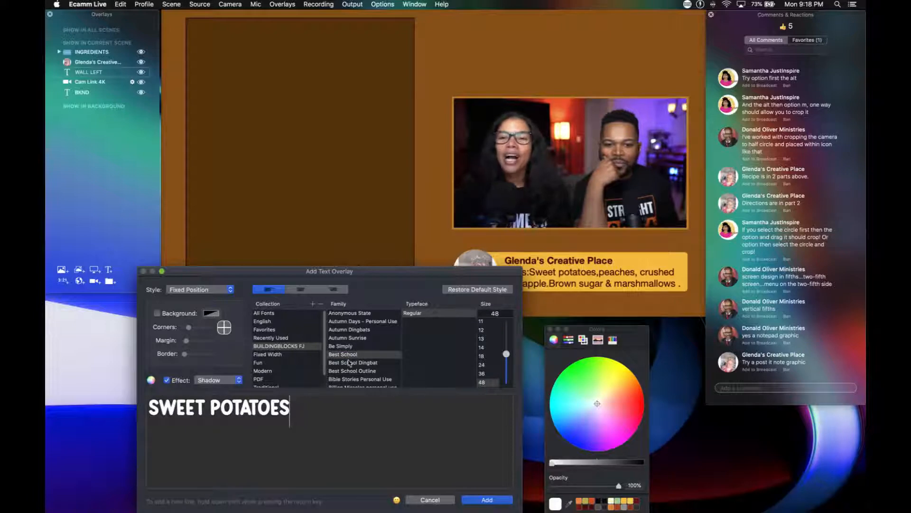
Add the SWEET POTATOES overlay to the scene and place it, slightly enlarged, near the upper edge of the dark panel.
click(486, 500)
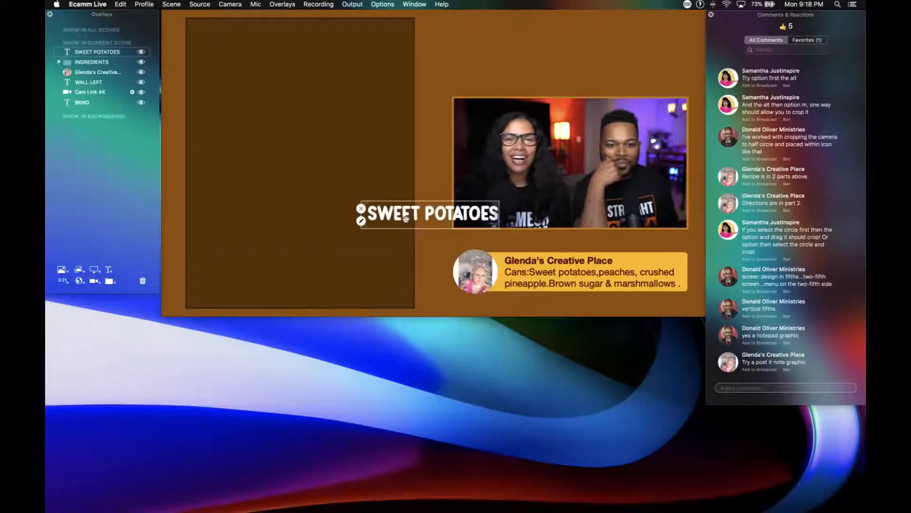
drag(399, 217, 261, 68)
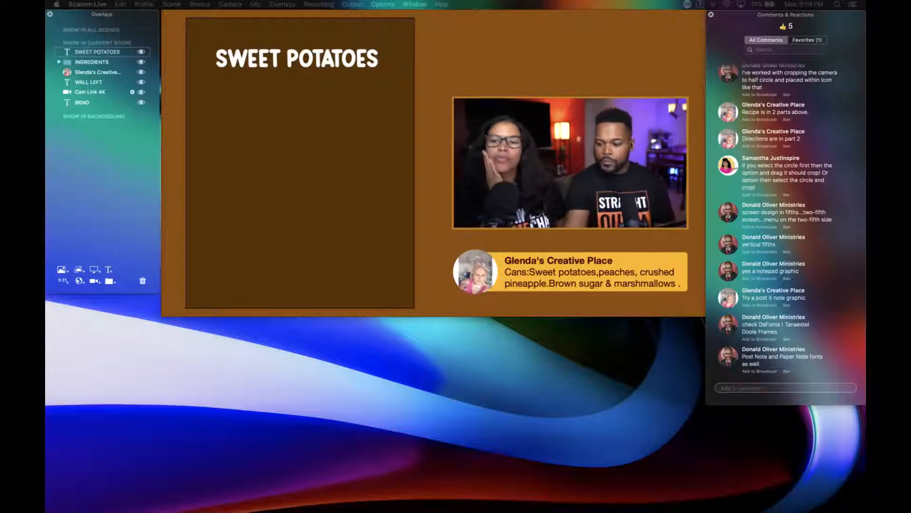
Switch to the screen share scene, download the Tanaestel Doodle Frames font from DaFont, and return to the recipe scene.
key(super+2)
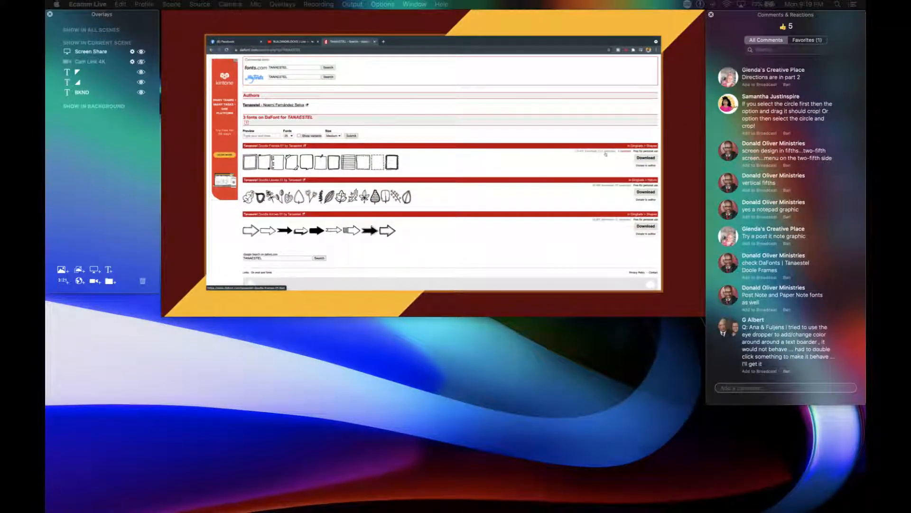
click(646, 158)
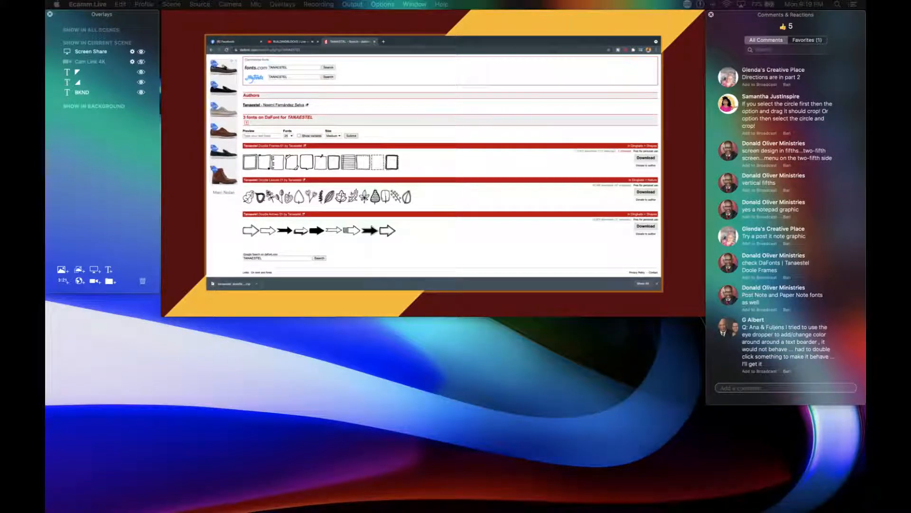
key(F2)
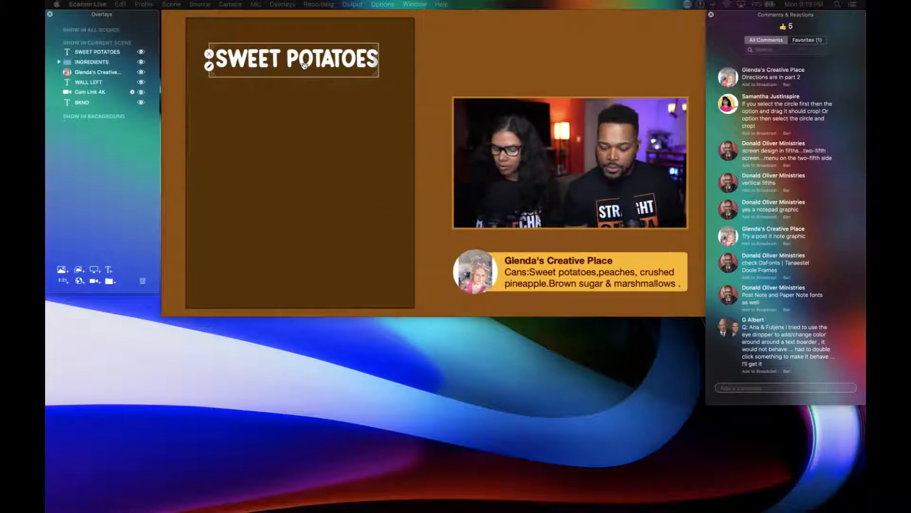
Duplicate the SWEET POTATOES overlay directly below itself and change the copy's text to PEACHES.
drag(305, 65, 309, 108)
double_click(309, 112)
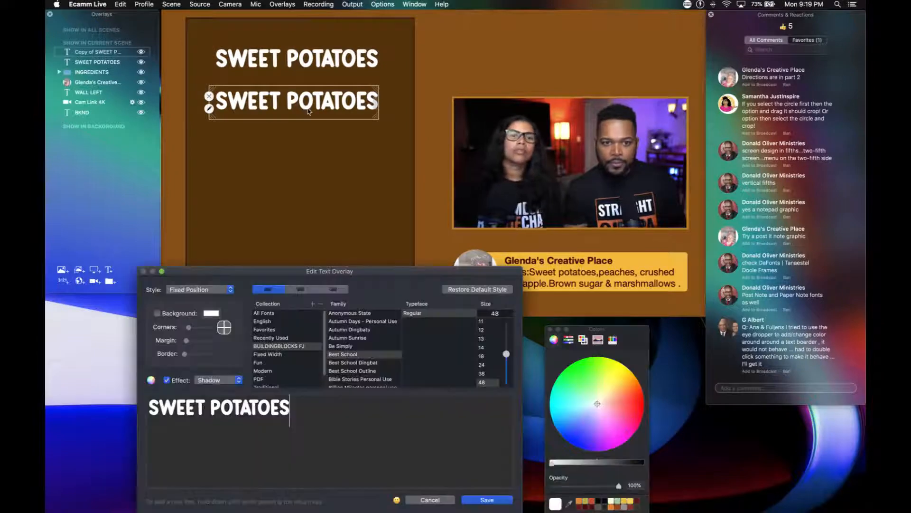
key(BackSpace)
key(BackSpace)
key(BackSpace)
key(BackSpace)
key(BackSpace)
key(BackSpace)
key(BackSpace)
key(BackSpace)
key(BackSpace)
key(BackSpace)
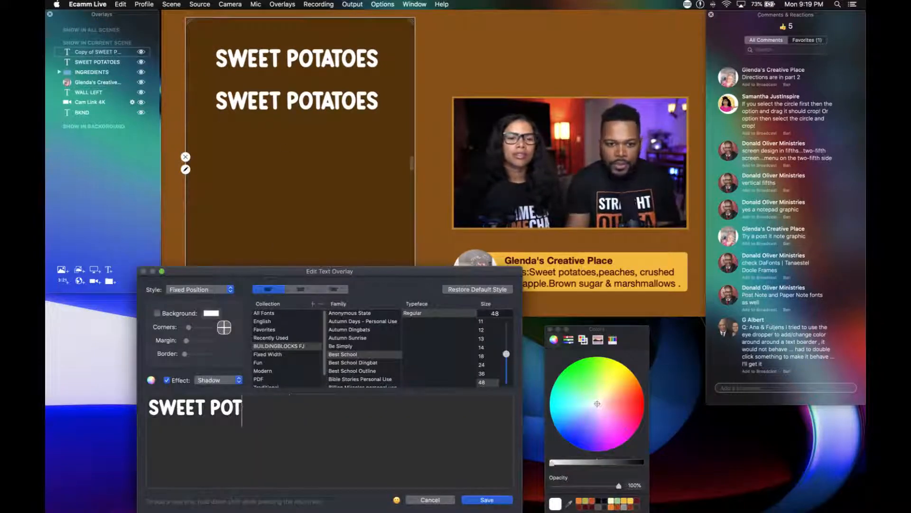
key(BackSpace)
key(BackSpace)
key(BackSpace)
key(BackSpace)
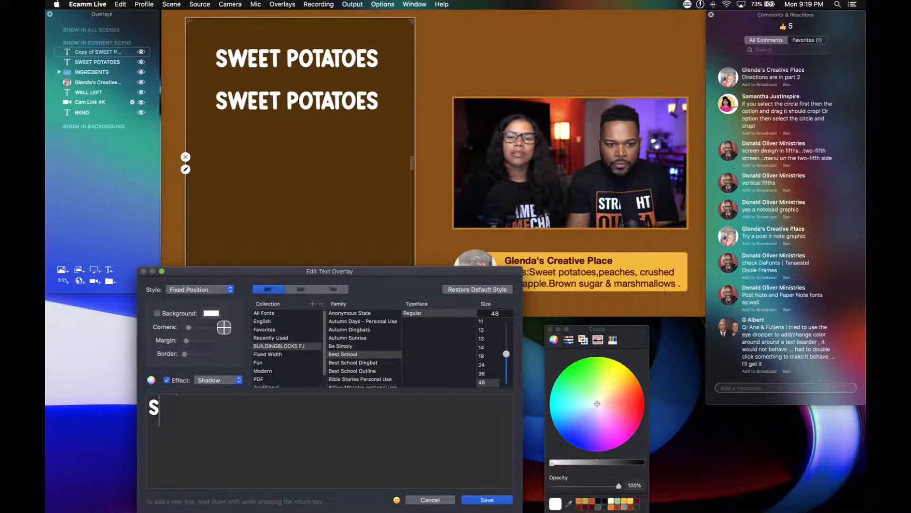
text(PEA)
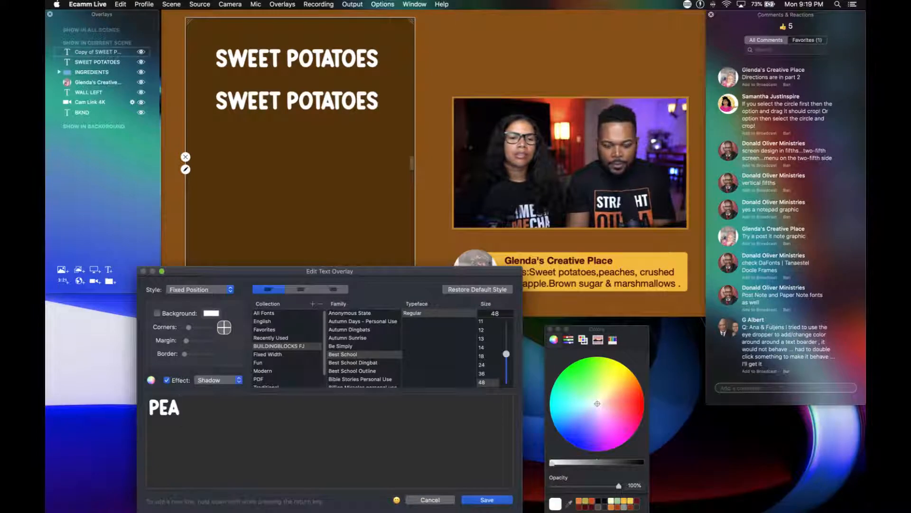
text(CHES)
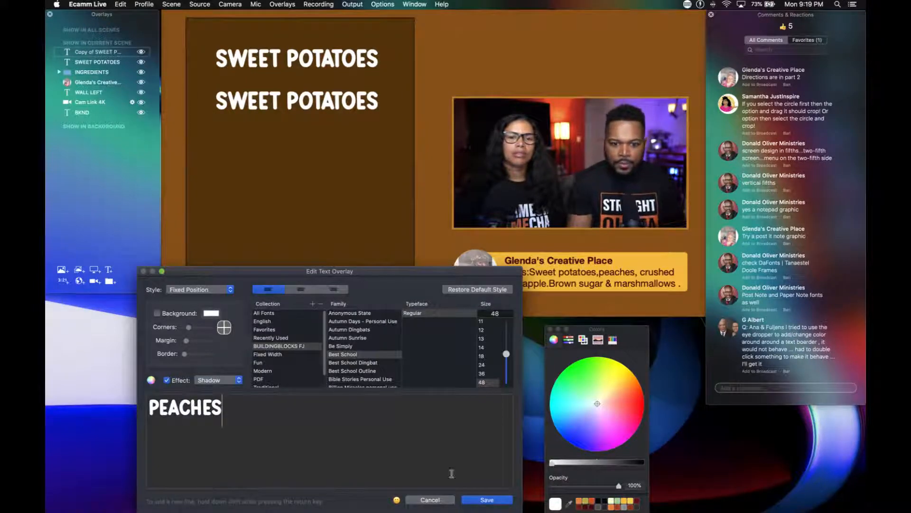
click(481, 500)
Duplicate the PEACHES overlay below itself and change the copy's text to CRUSHED PINEAPPLE.
mouse_move(278, 108)
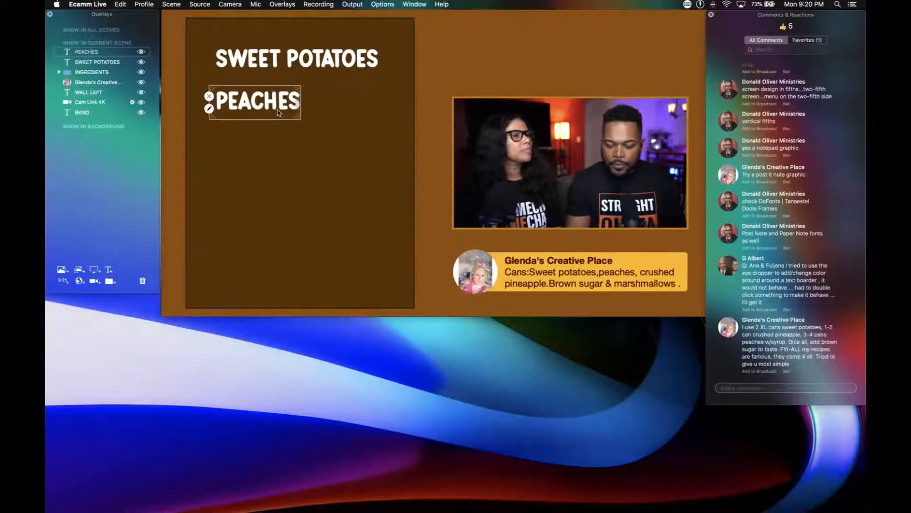
drag(278, 110, 278, 152)
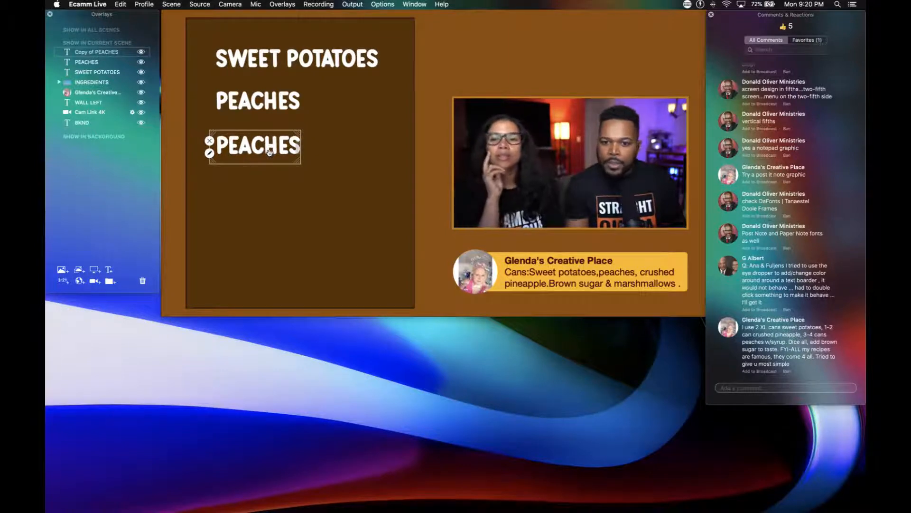
double_click(269, 152)
key(BackSpace)
key(BackSpace)
key(BackSpace)
key(BackSpace)
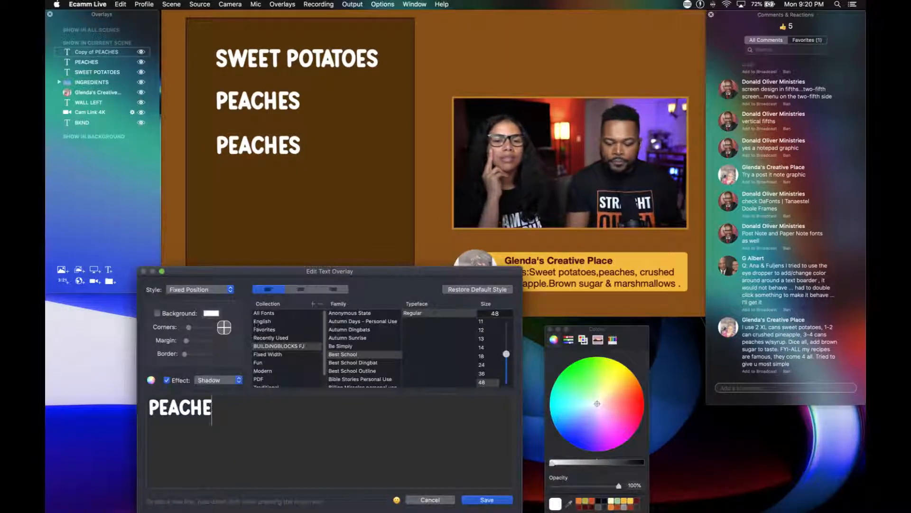
key(BackSpace)
key(BackSpace)
key(BackSpace)
text(CR)
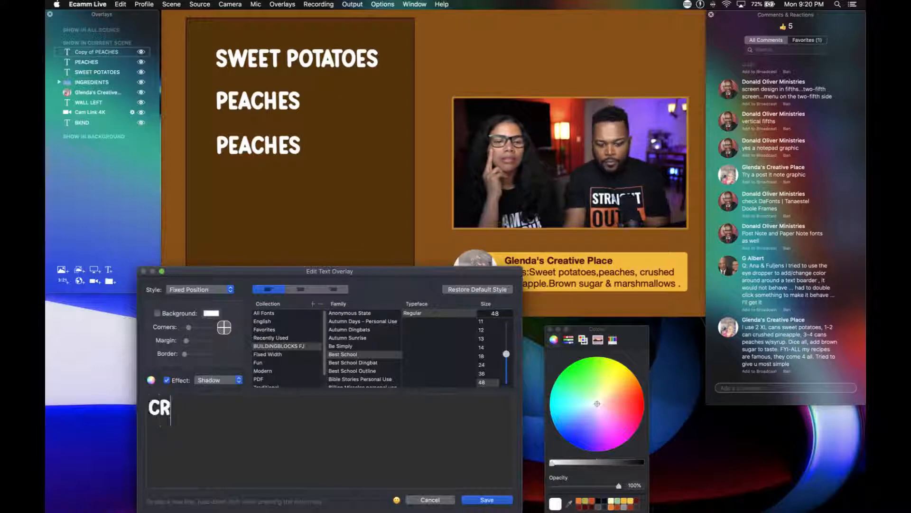
text(USHED P)
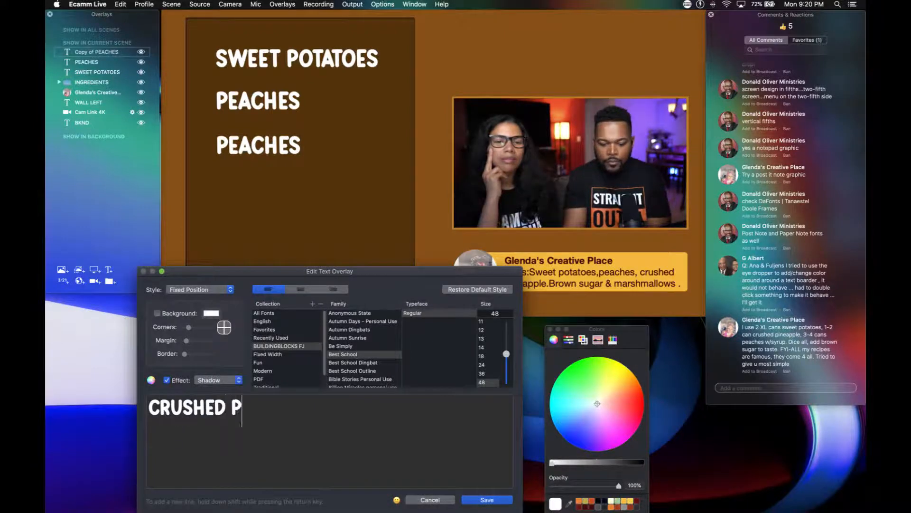
text(INEAPPLE)
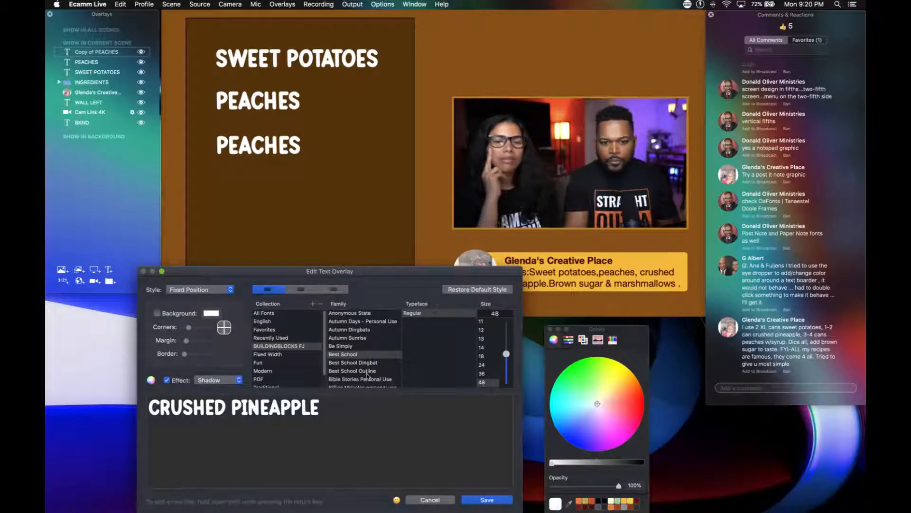
click(477, 498)
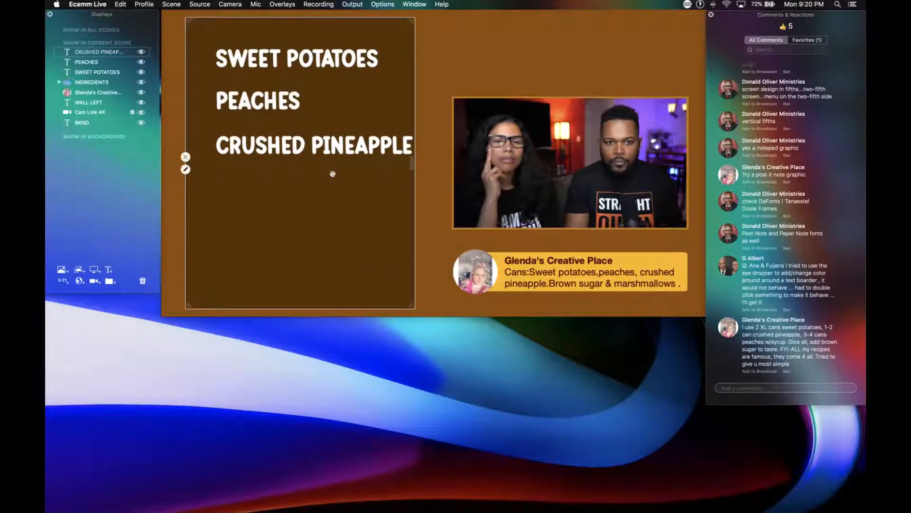
Shift the CRUSHED PINEAPPLE, PEACHES and SWEET POTATOES lines slightly left so they fit inside the dark panel and line up.
drag(330, 150, 322, 150)
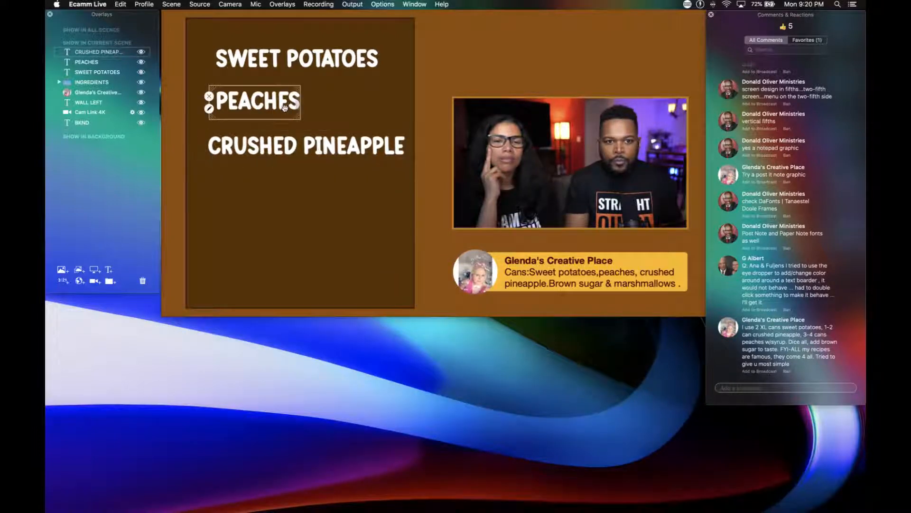
drag(284, 108, 277, 107)
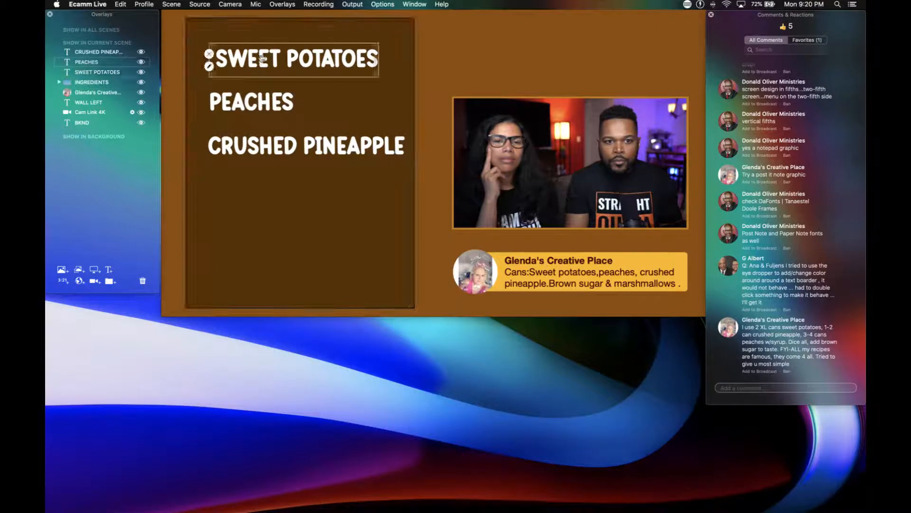
drag(262, 59, 256, 60)
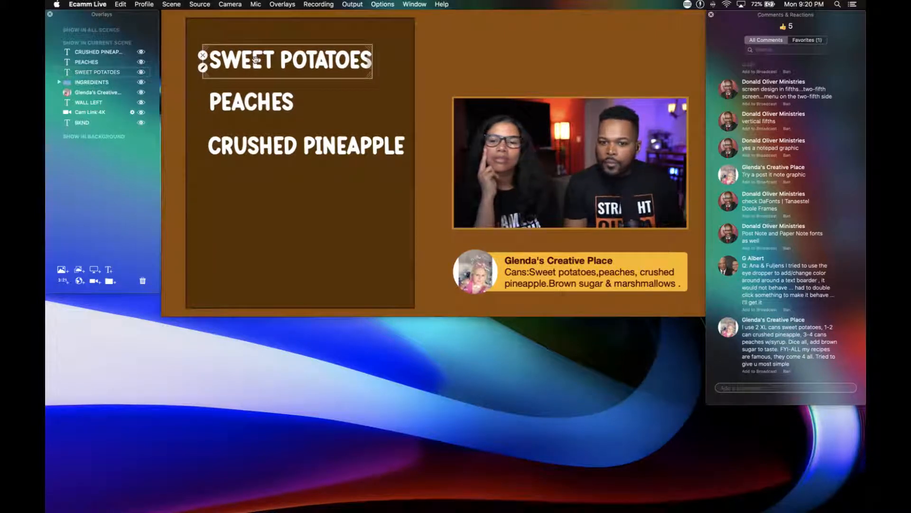
Duplicate the CRUSHED PINEAPPLE overlay below itself and replace the copy's text with BROWN SUGAR in capitals.
click(256, 142)
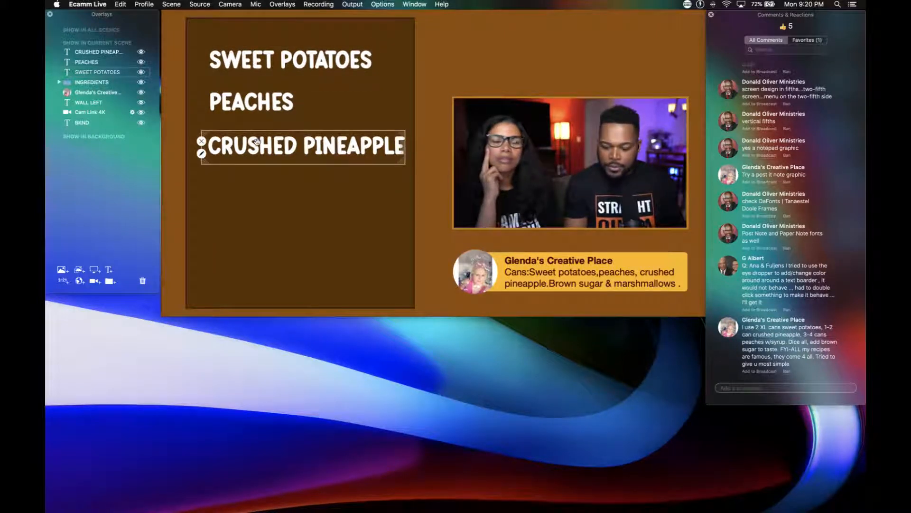
key(super+d)
drag(256, 141, 253, 178)
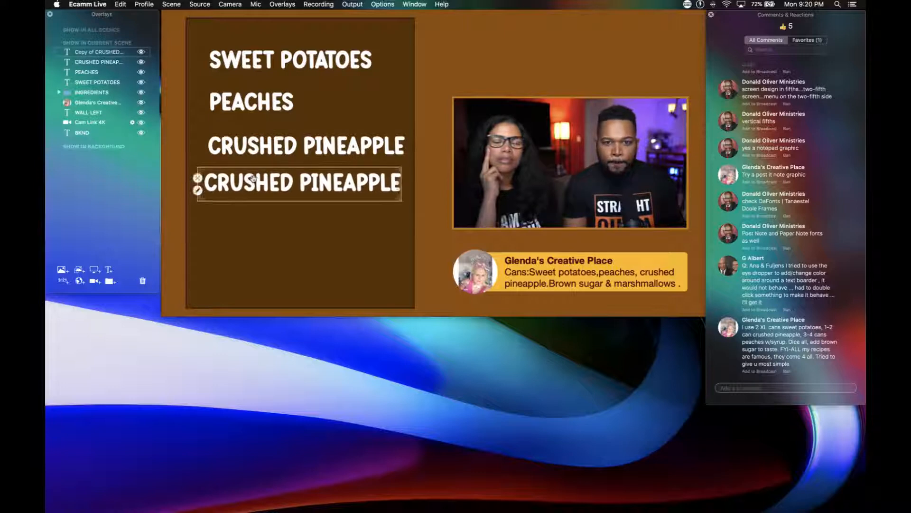
double_click(253, 178)
drag(319, 406, 130, 394)
text(BRO)
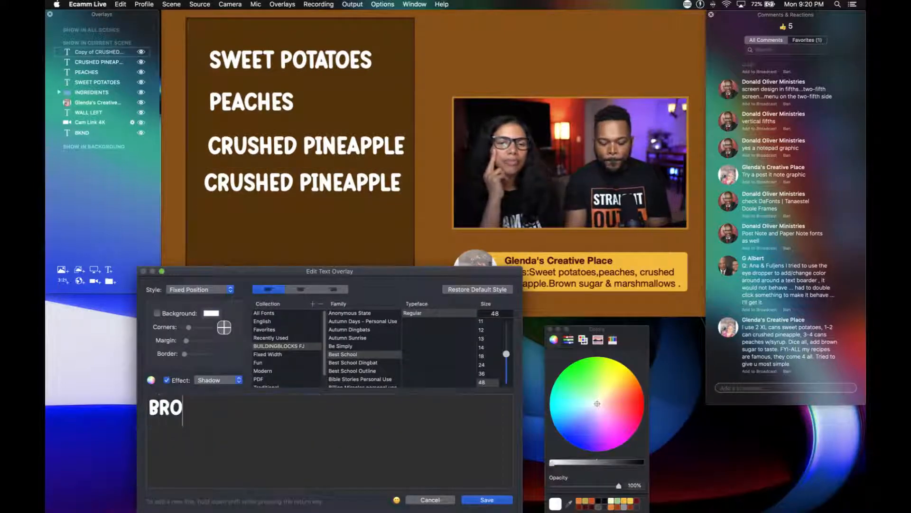
text(WN SUGAR)
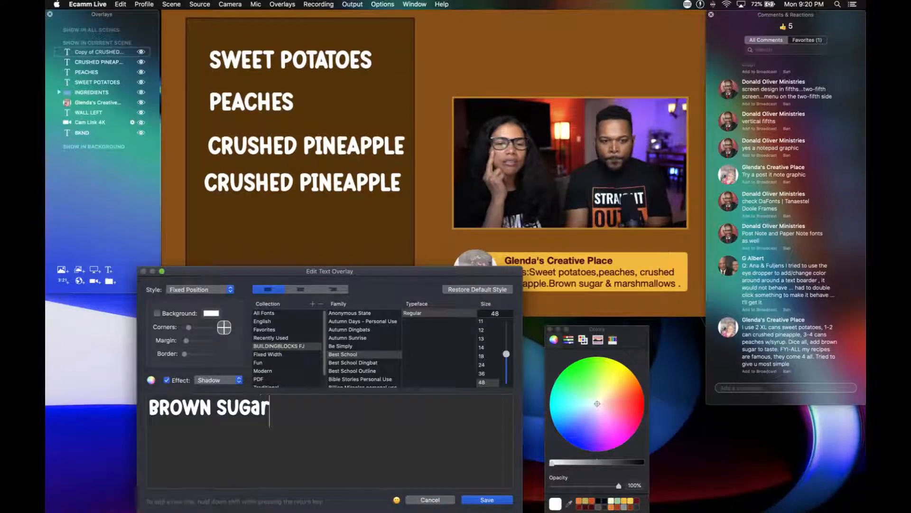
key(BackSpace)
key(BackSpace)
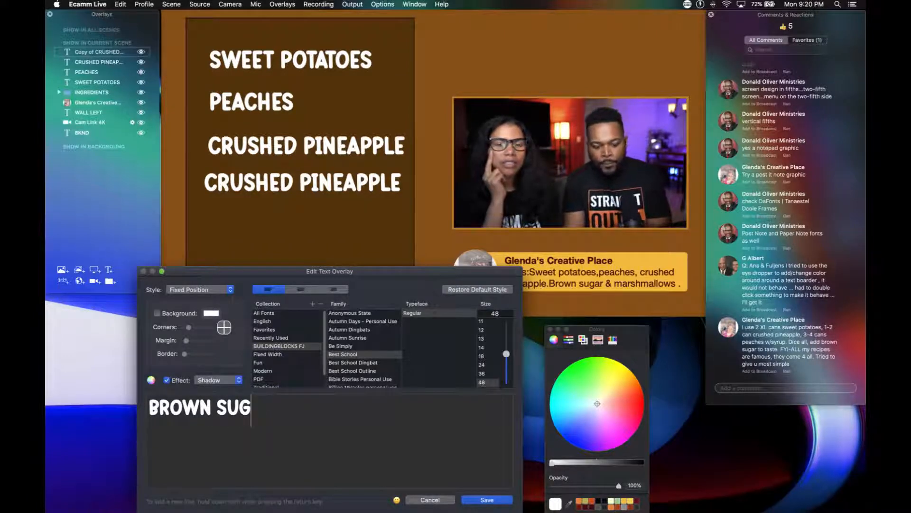
text(AR)
key(Return)
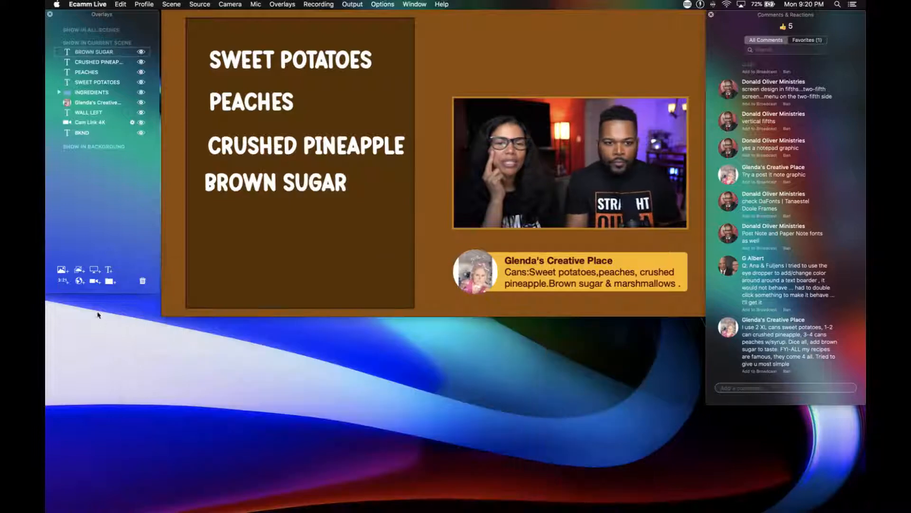
Align the BROWN SUGAR line with the list, duplicate it below, and change the copy's text to MARSHMALLOWS.
drag(240, 184, 244, 236)
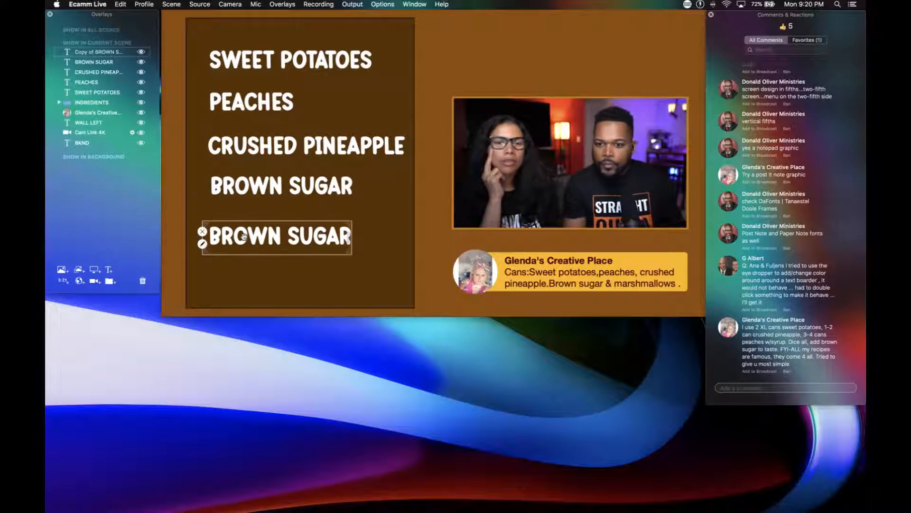
double_click(244, 235)
key(BackSpace)
key(BackSpace)
key(BackSpace)
key(BackSpace)
key(BackSpace)
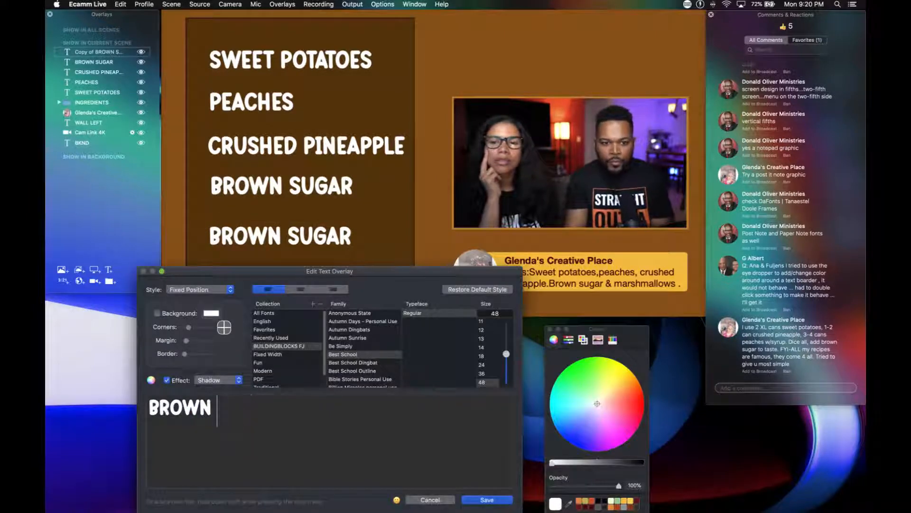
key(BackSpace)
key(BackSpace)
key(BackSpace)
key(BackSpace)
key(BackSpace)
key(BackSpace)
text(M)
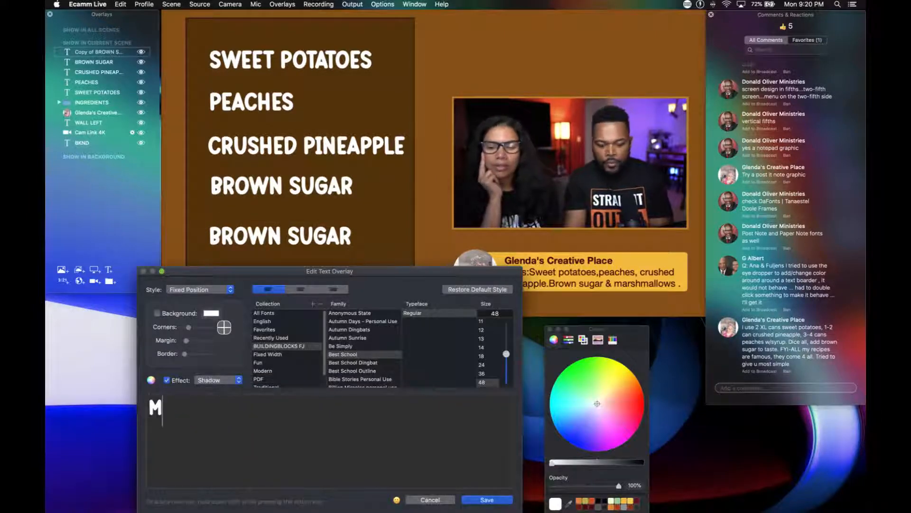
text(ARSHMALLO)
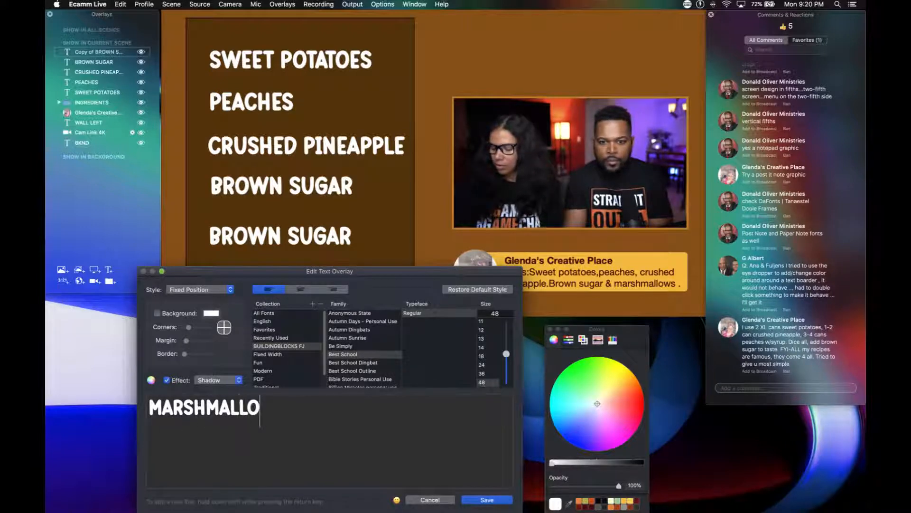
text(WS)
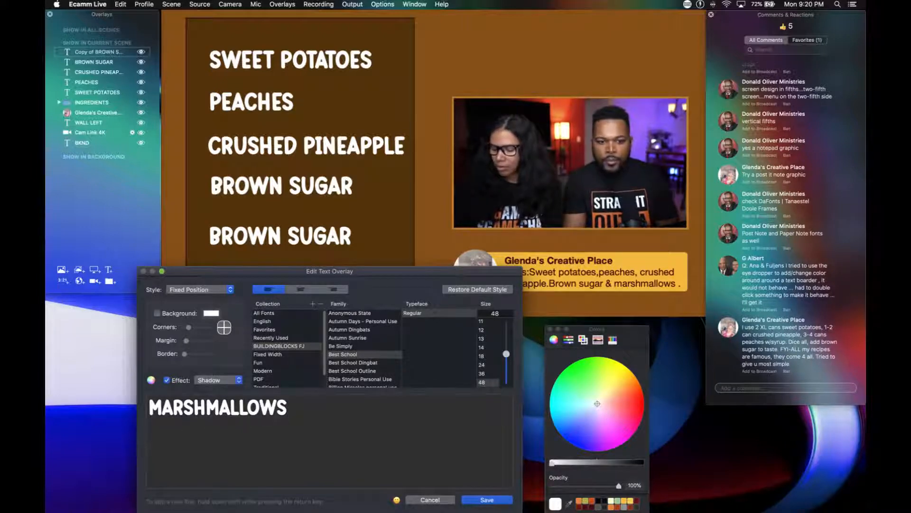
click(484, 500)
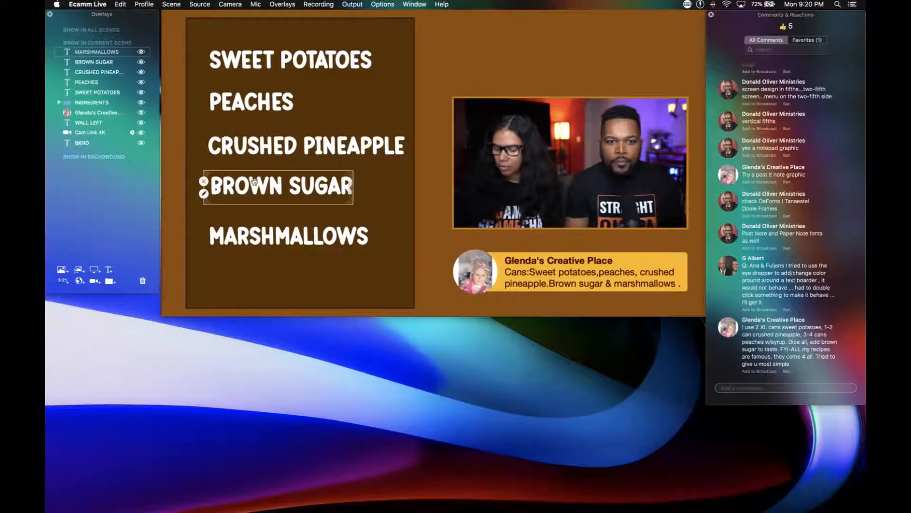
Spread the five ingredient lines evenly down the dark panel and align their left edges.
drag(258, 234, 259, 251)
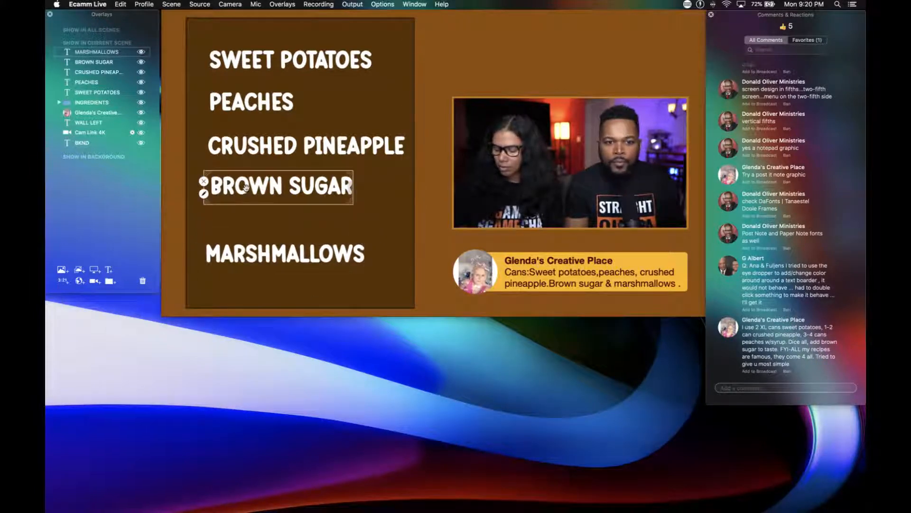
drag(248, 191, 247, 207)
drag(241, 148, 240, 161)
drag(242, 111, 236, 124)
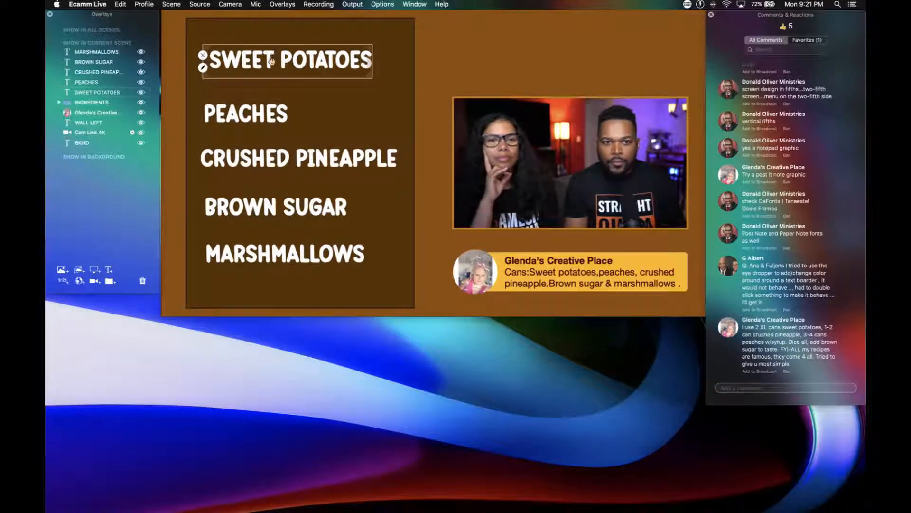
drag(270, 61, 263, 70)
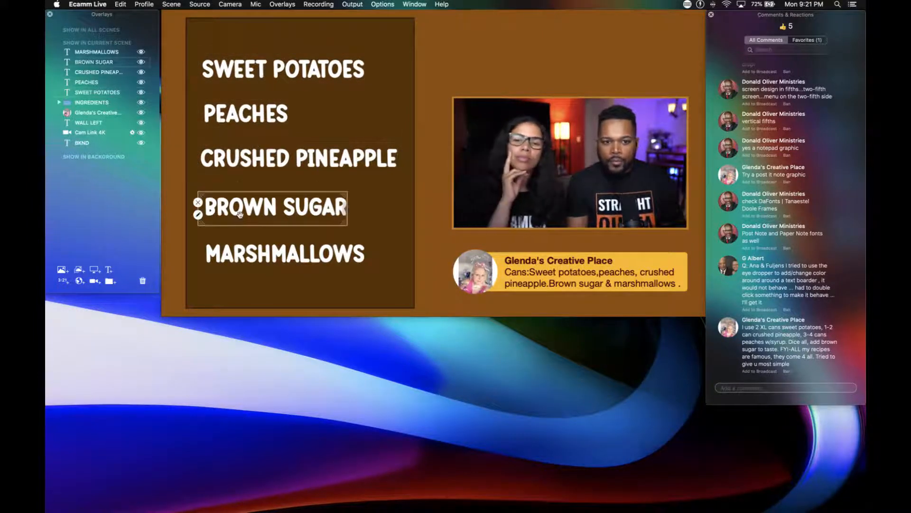
drag(239, 217, 236, 219)
drag(241, 263, 240, 264)
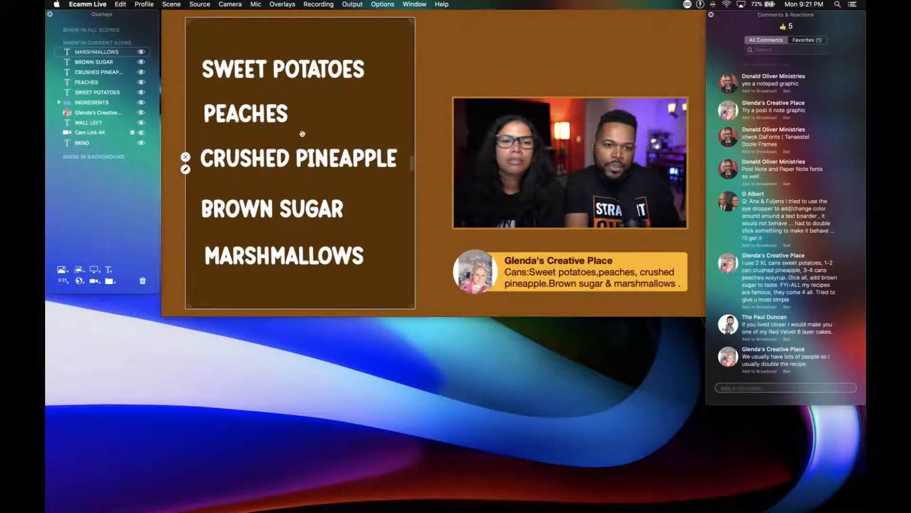
Open the SWEET POTATOES text overlay for editing and put the quantity 2 in front of its text.
click(195, 77)
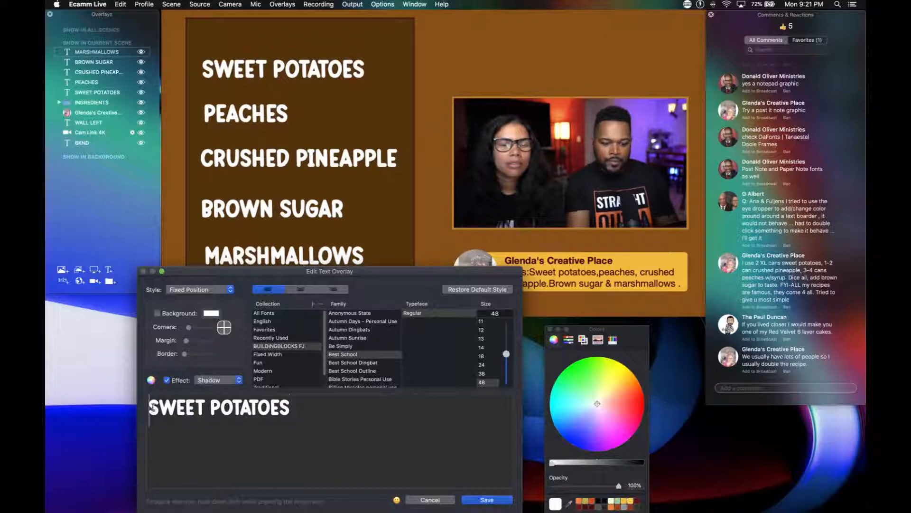
text(2)
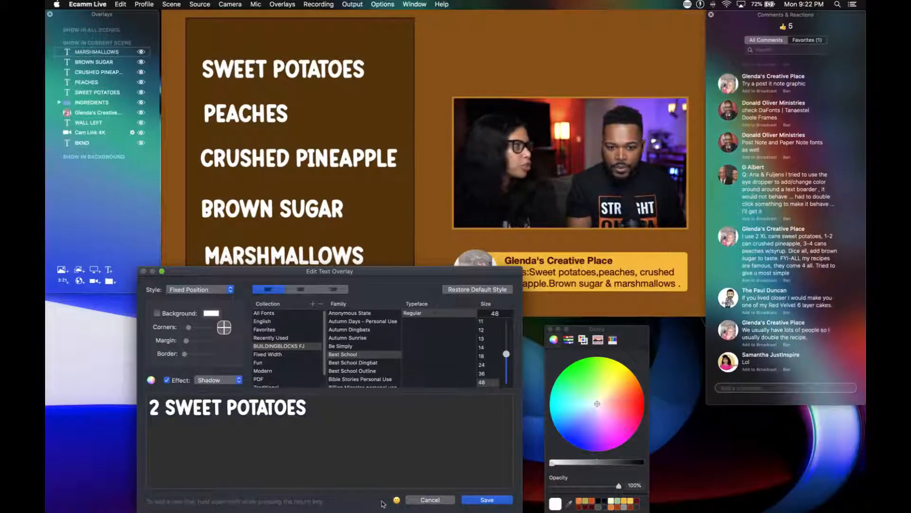
click(397, 500)
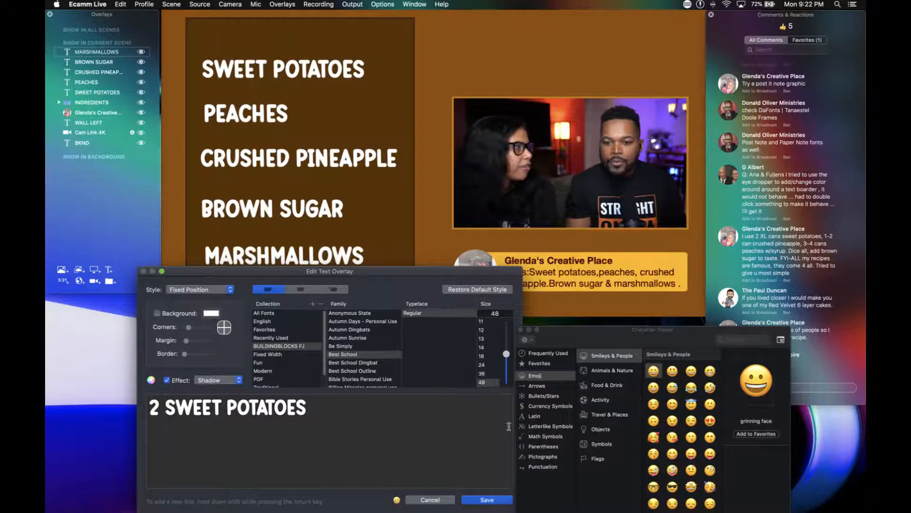
click(730, 341)
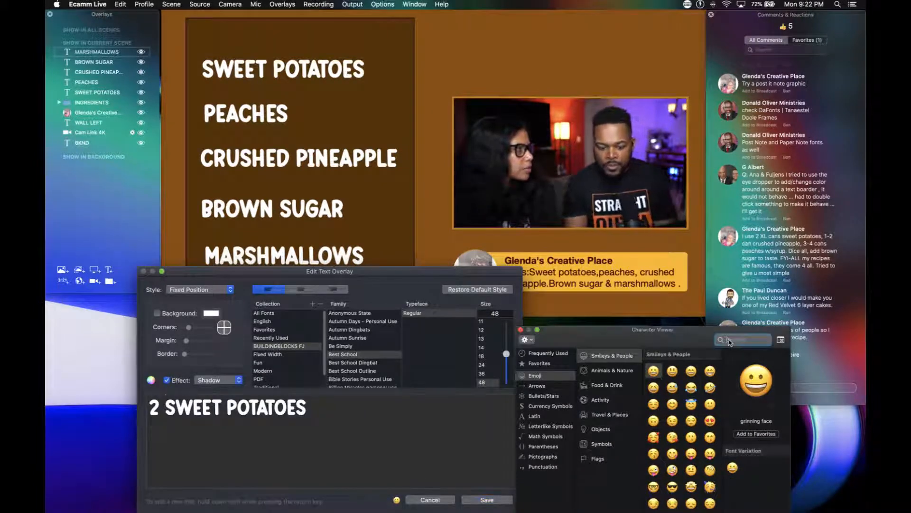
text(CAN)
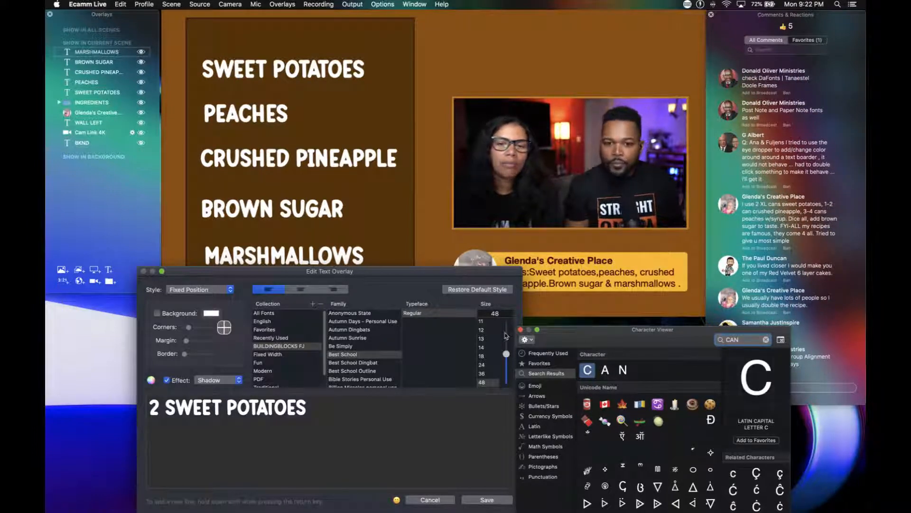
click(521, 330)
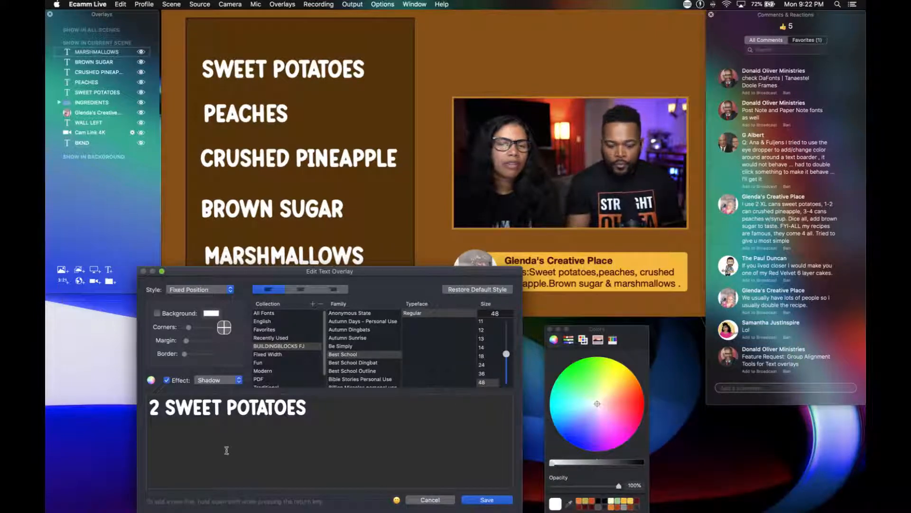
Complete the first ingredient line as 2 CANS SWEET POTATOES, then shrink and shift it to fit inside the dark panel.
text(CANS)
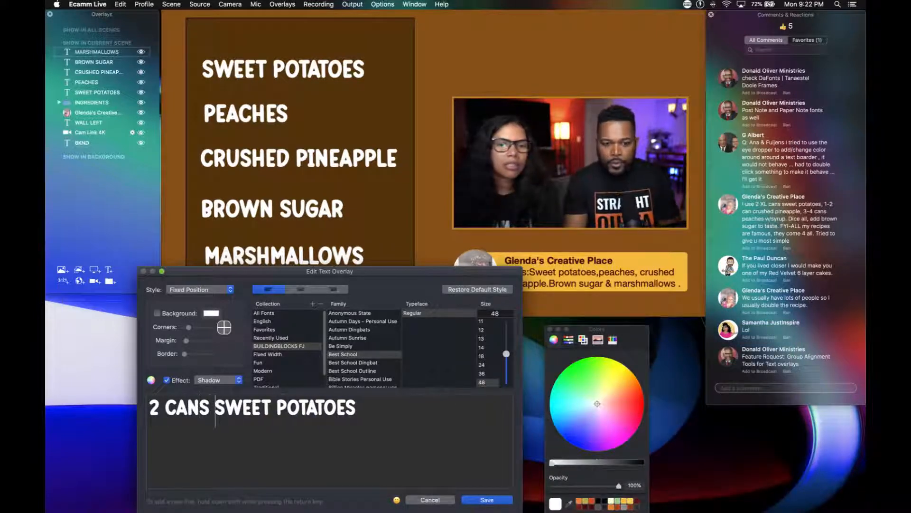
key(Return)
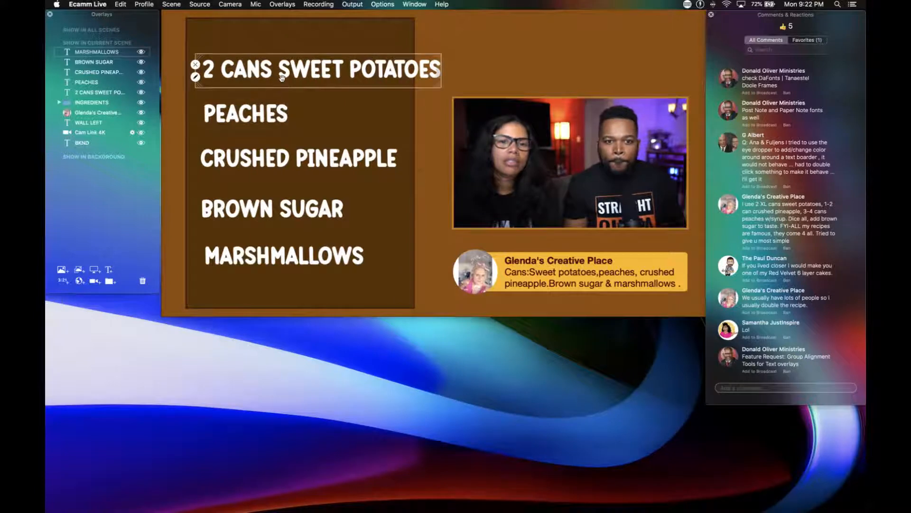
drag(282, 77, 266, 67)
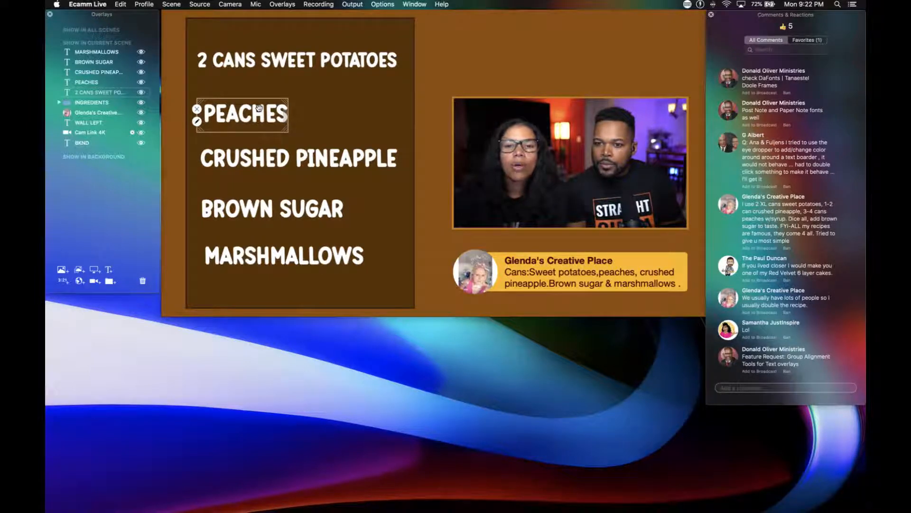
Show the viewer comment with the recipe quantities on the broadcast and change the CRUSHED PINEAPPLE line to 2 CANS CRUSHED PINEAPPLE.
click(728, 206)
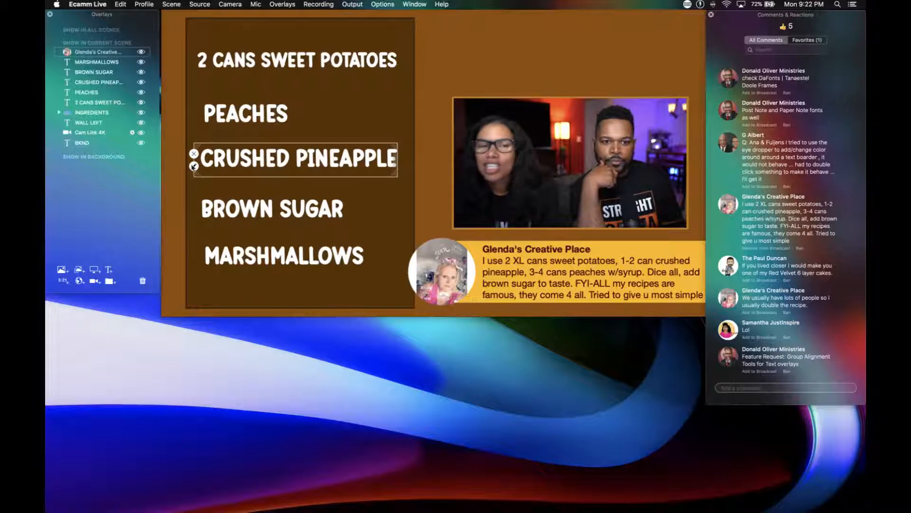
click(194, 166)
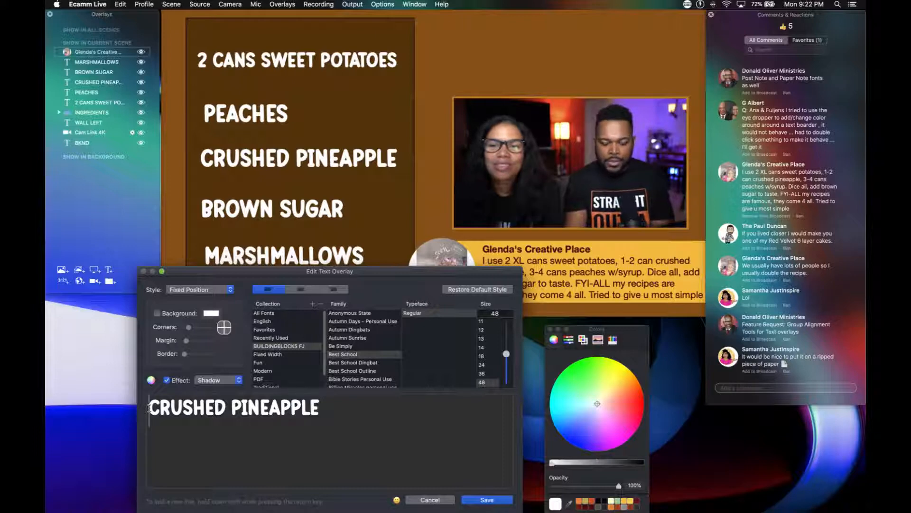
text(2 )
text(CANS)
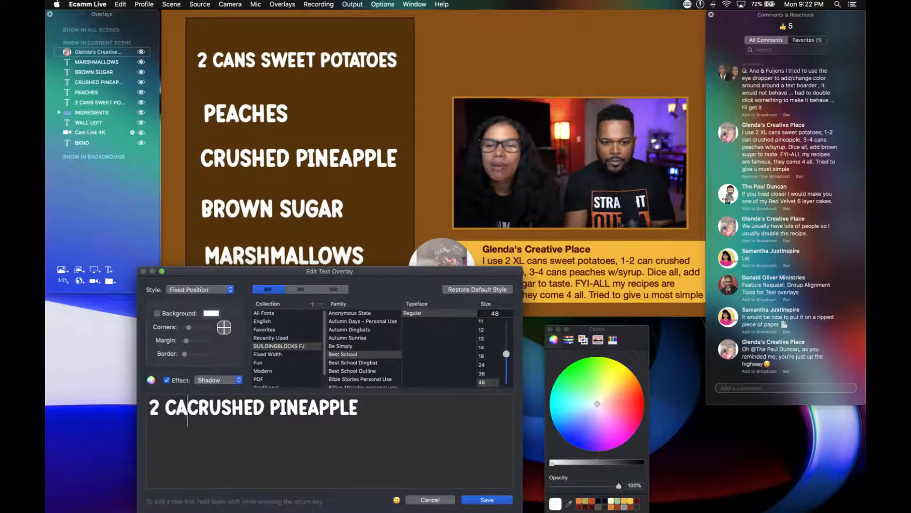
key(Return)
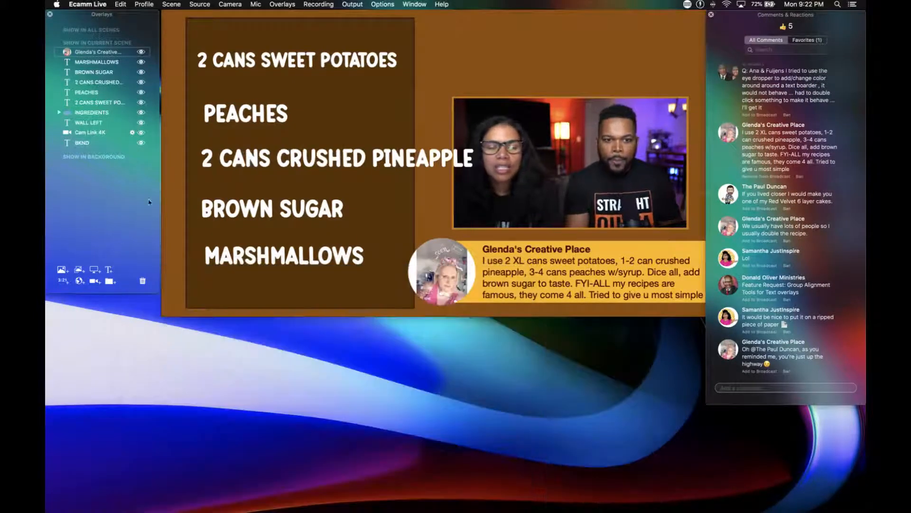
Shrink the 2 CANS CRUSHED PINEAPPLE line and shift it left to fit inside the dark panel.
click(238, 172)
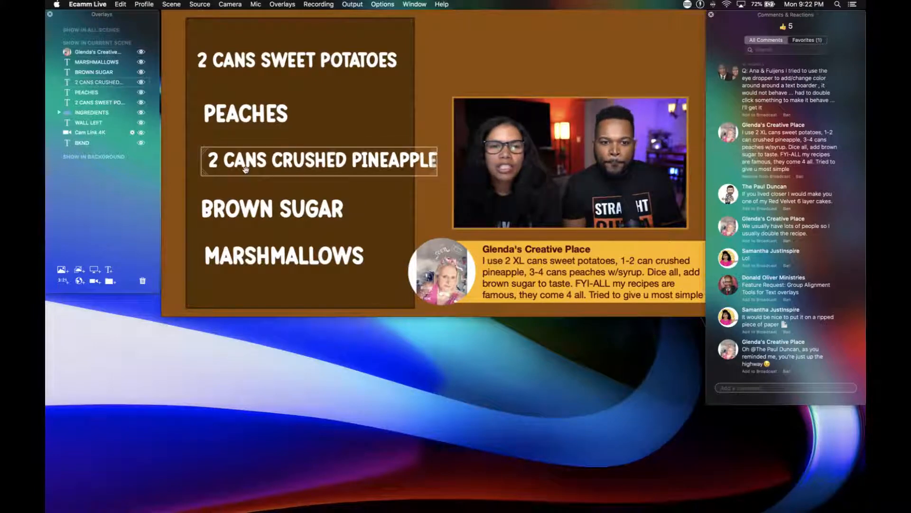
drag(246, 169, 231, 165)
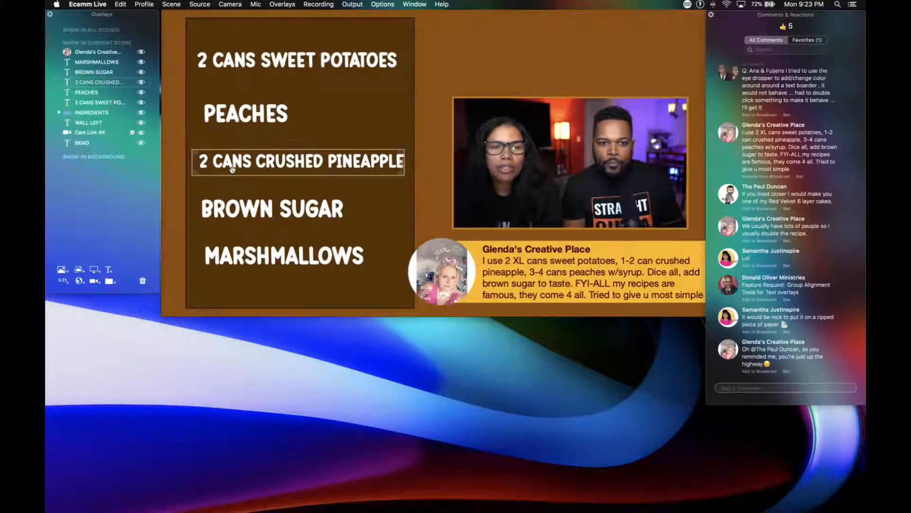
click(237, 65)
click(242, 114)
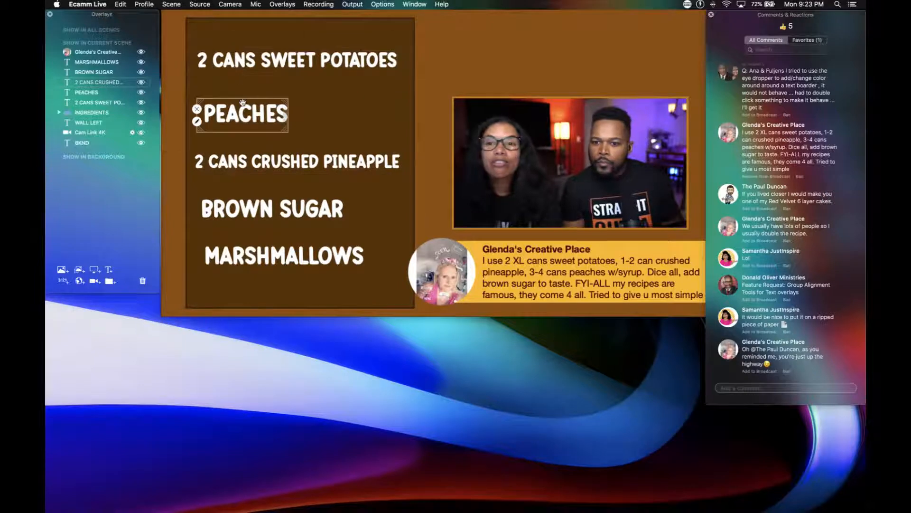
click(266, 161)
click(502, 266)
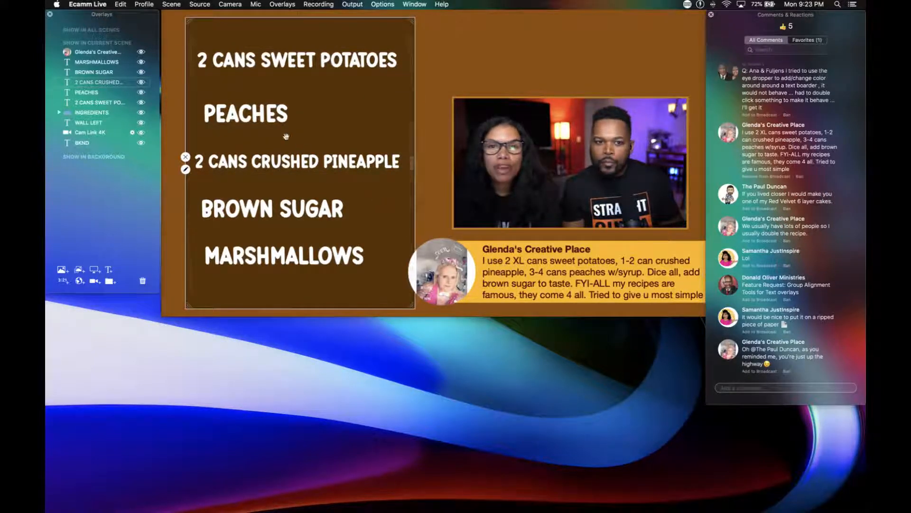
Change the PEACHES overlay's text to 4 CANS PEACHES.
double_click(246, 120)
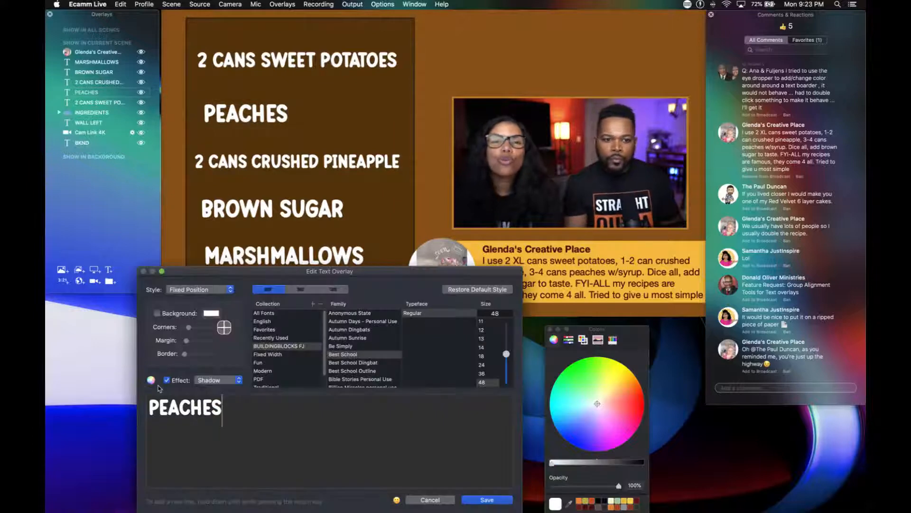
click(150, 403)
text(4 CANS)
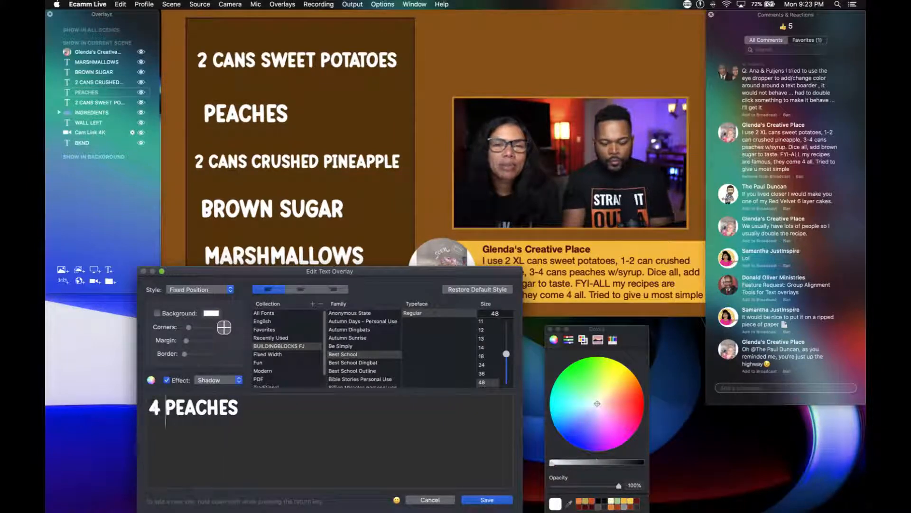
key(Return)
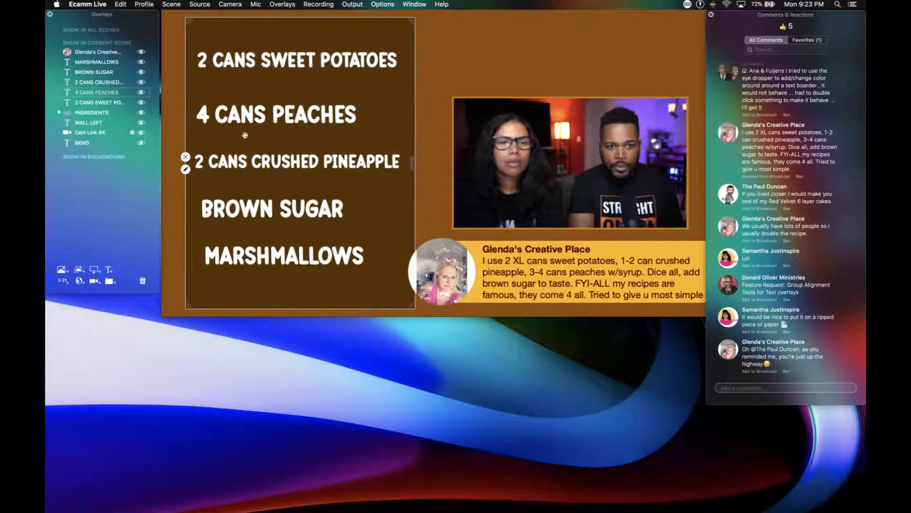
Move the peaches, crushed pineapple, brown sugar and marshmallows lines up for even spacing and align their left edges.
drag(245, 115, 244, 109)
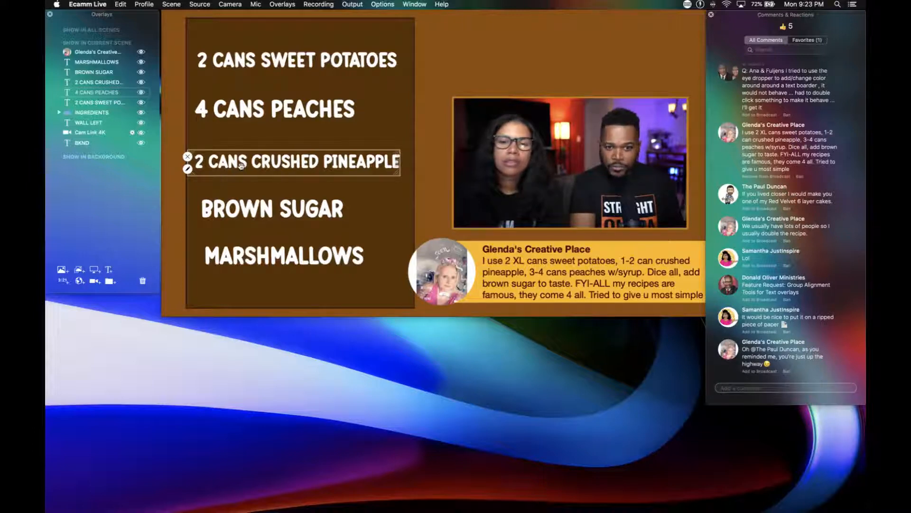
drag(241, 165, 241, 159)
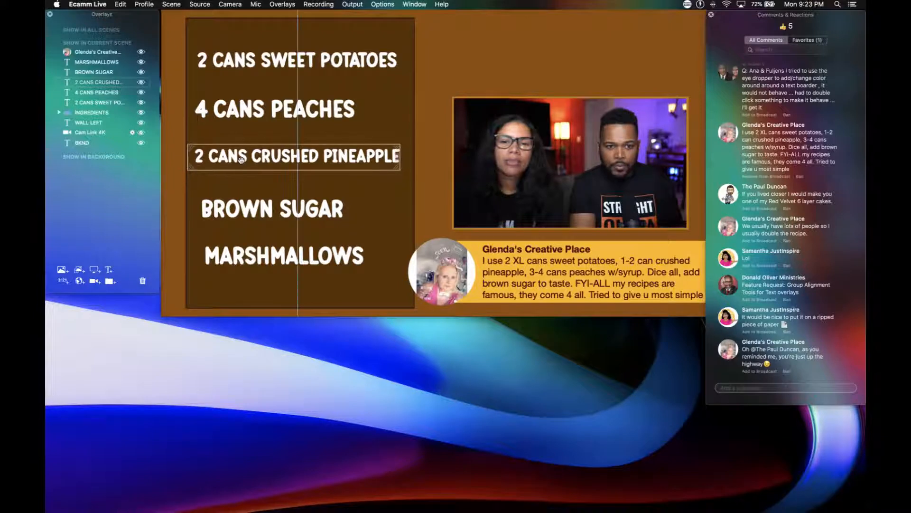
drag(240, 210, 236, 201)
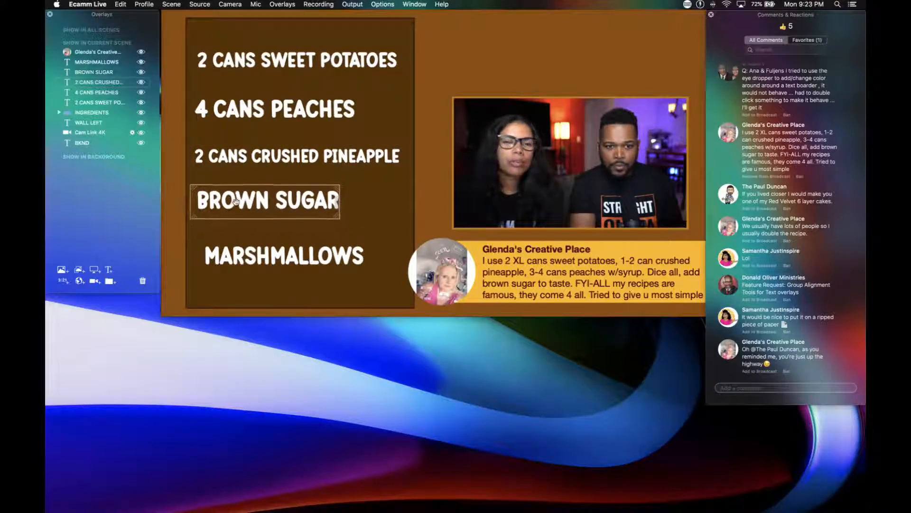
drag(249, 255, 239, 241)
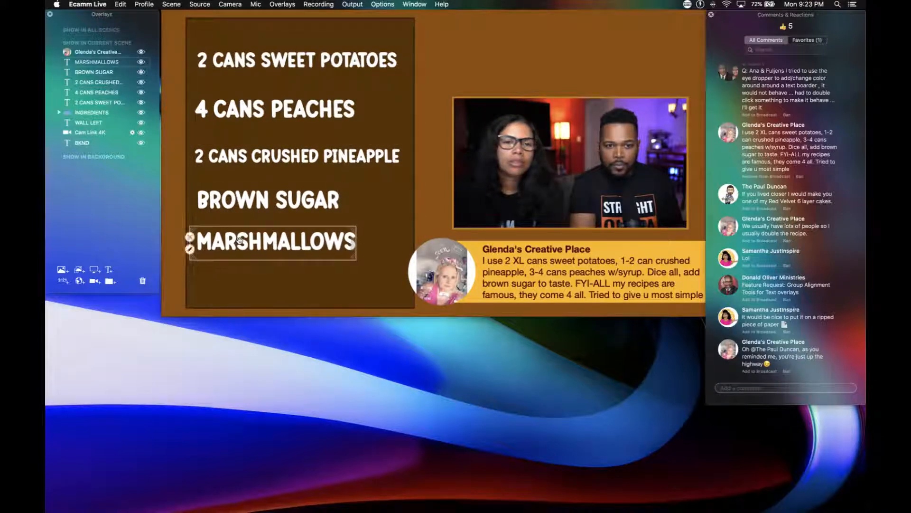
drag(243, 201, 242, 200)
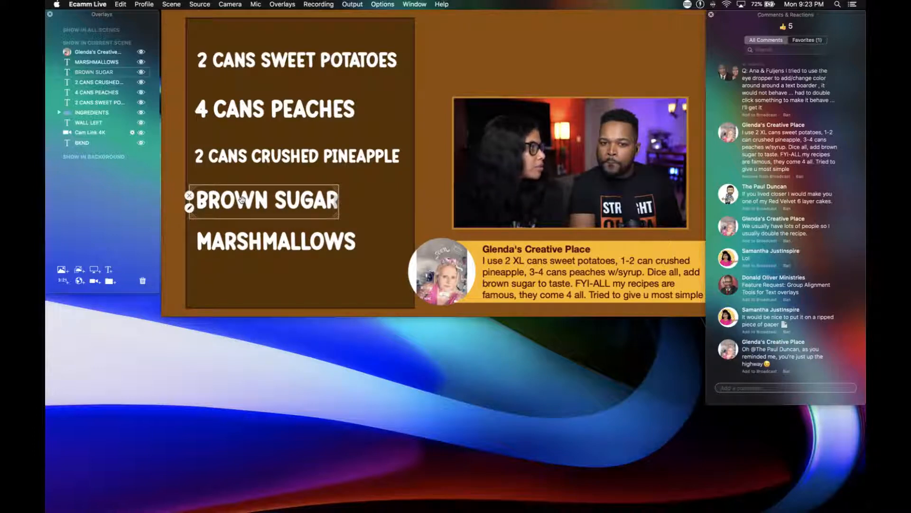
Extend the peaches line to 4 CANS PEACHES W/ SYRUP, then shrink and shift it to fit inside the dark panel.
click(273, 117)
double_click(273, 116)
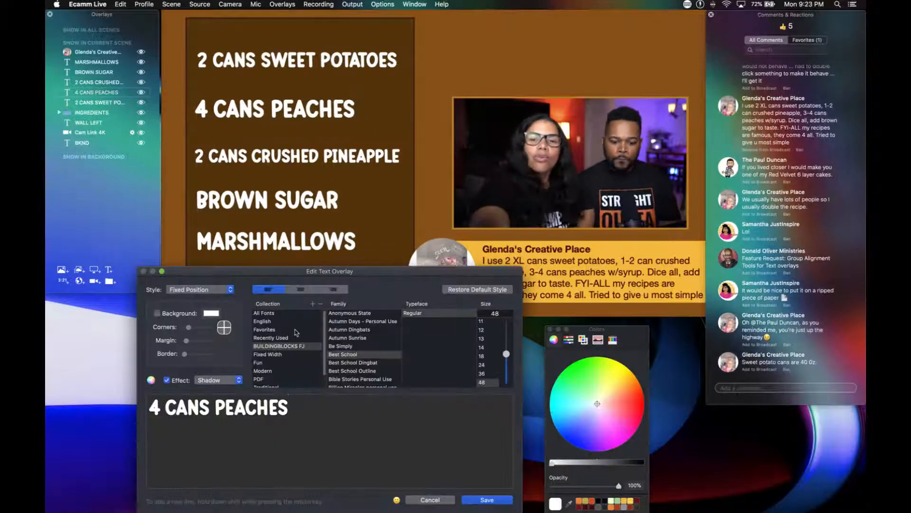
text(W/ SYR)
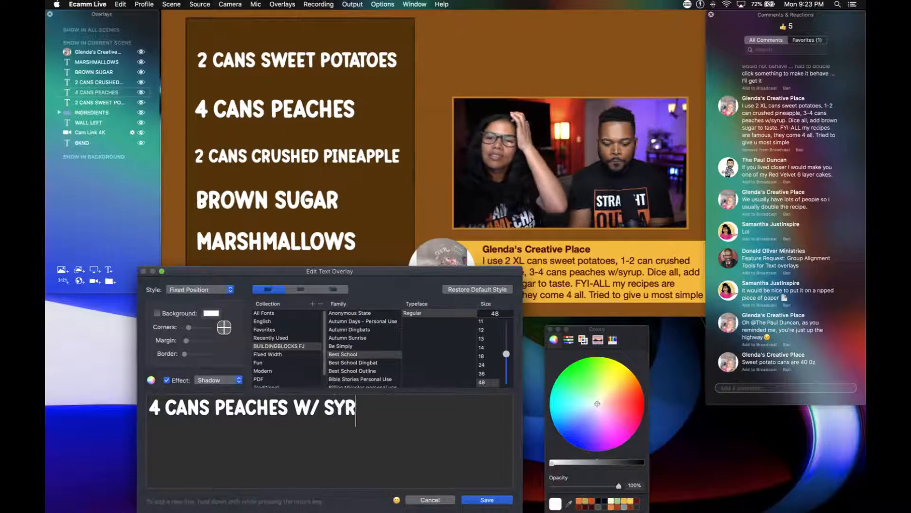
text(UP)
key(Return)
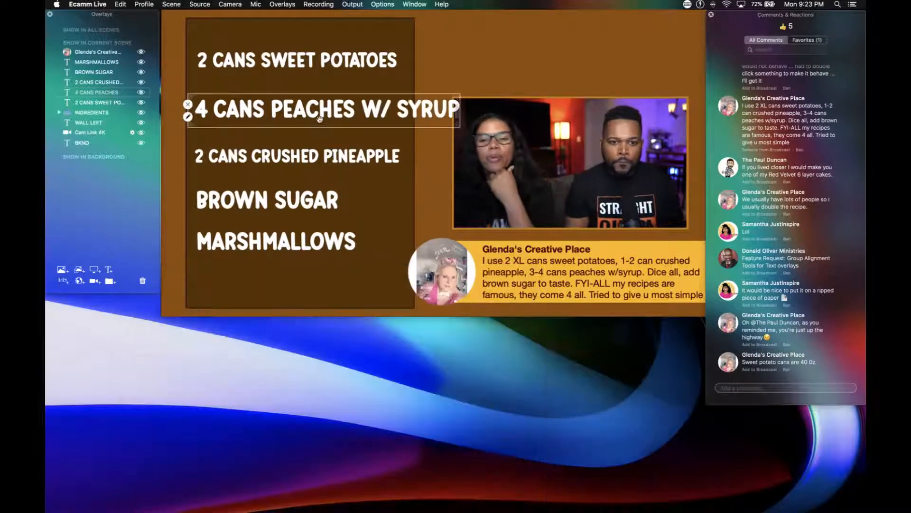
scroll(320, 117, down, 5)
drag(320, 115, 295, 112)
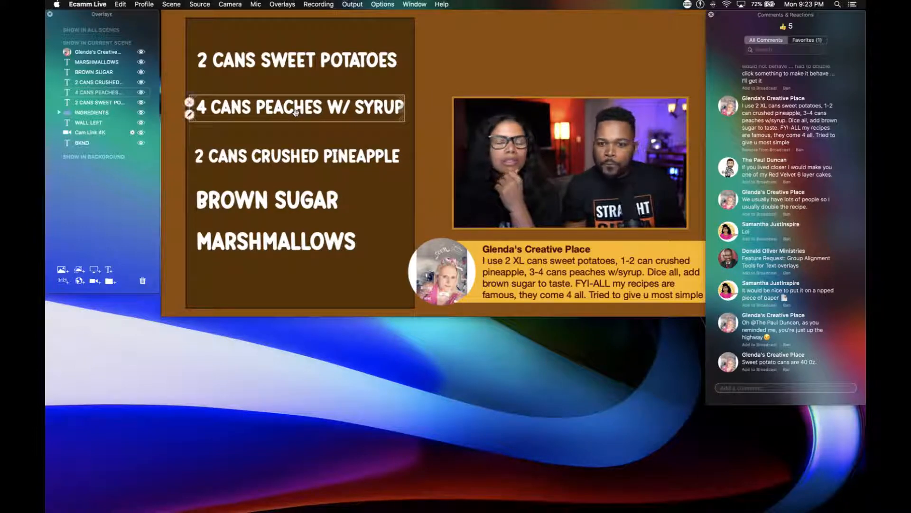
Insert the can size 40 OZ after the number 2 in the sweet potatoes overlay's text.
click(291, 66)
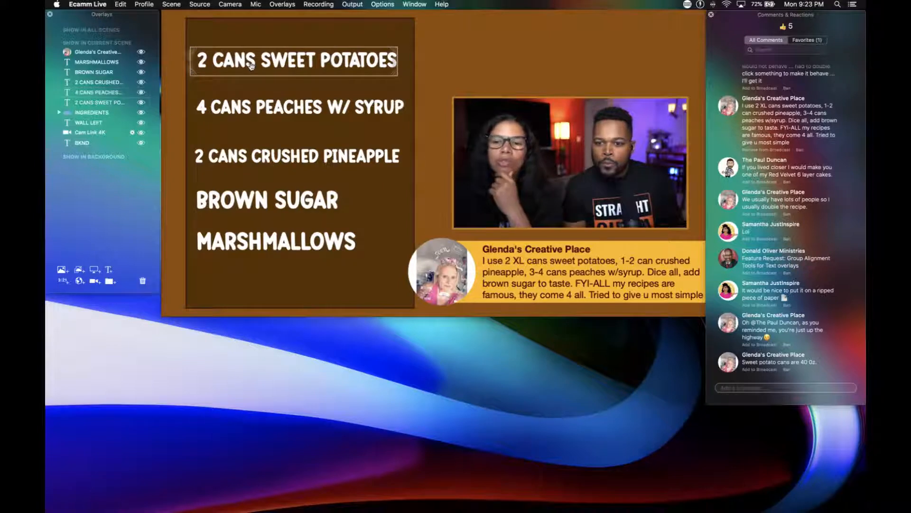
click(190, 67)
click(214, 411)
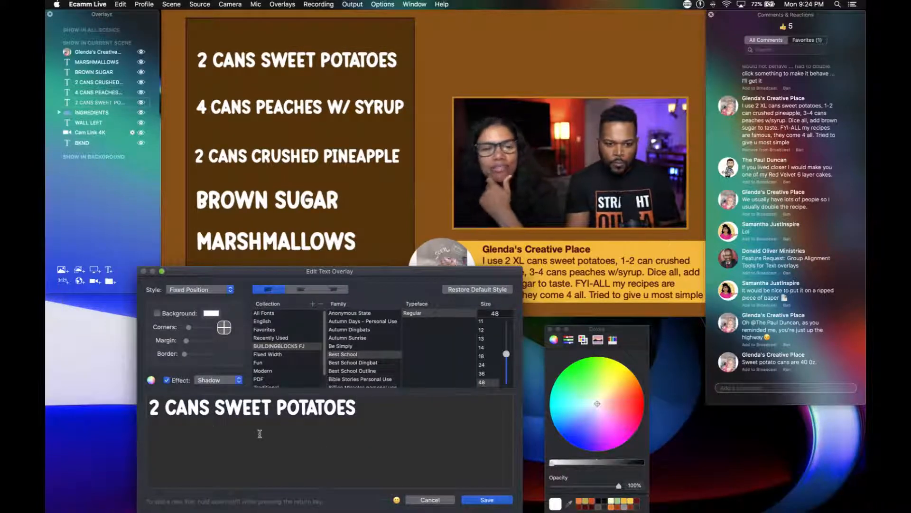
key(Left)
key(Left)
key(Left)
key(Left)
key(Left)
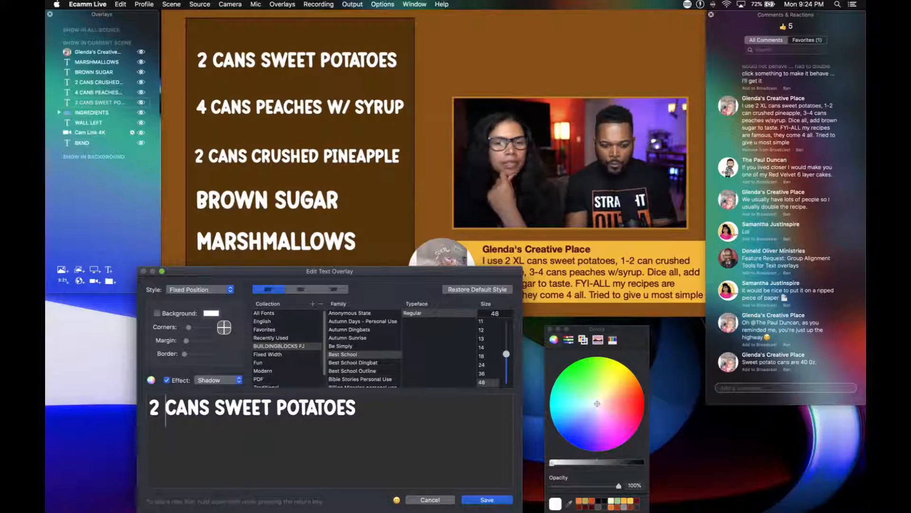
text(40 OZ)
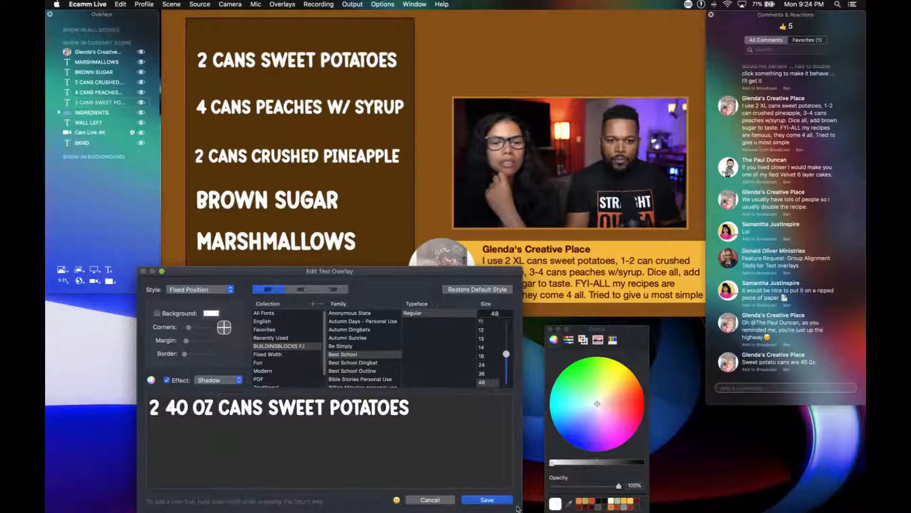
Try writing the sweet potatoes can size as 40oZ, without a space and with a lowercase o.
key(BackSpace)
key(BackSpace)
key(BackSpace)
key(BackSpace)
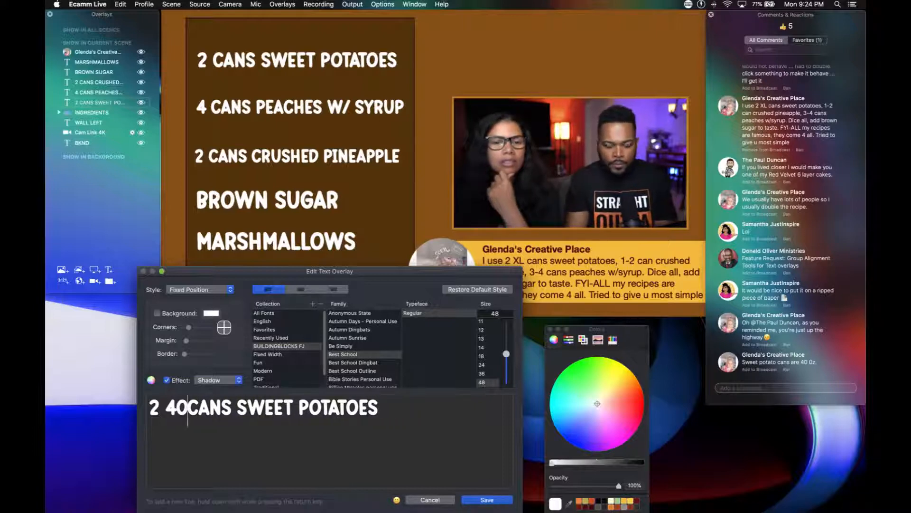
text(oZ)
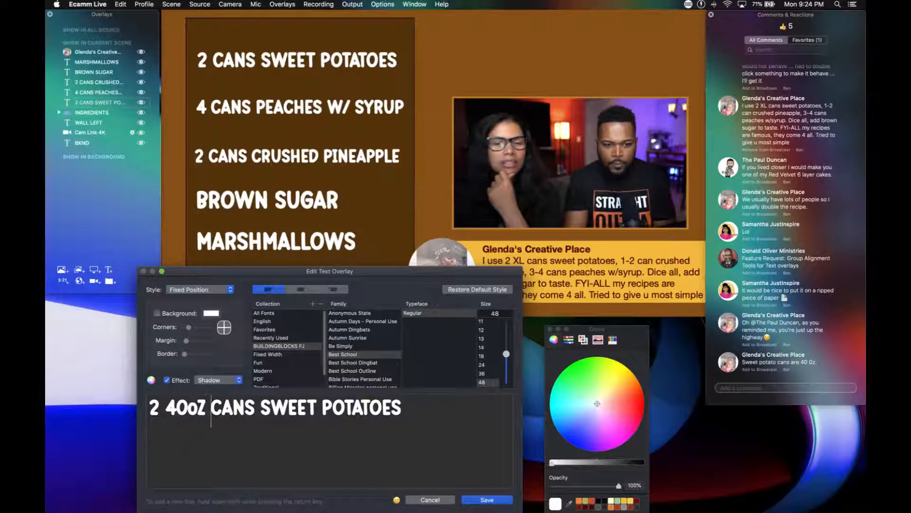
key(BackSpace)
key(BackSpace)
text(Z)
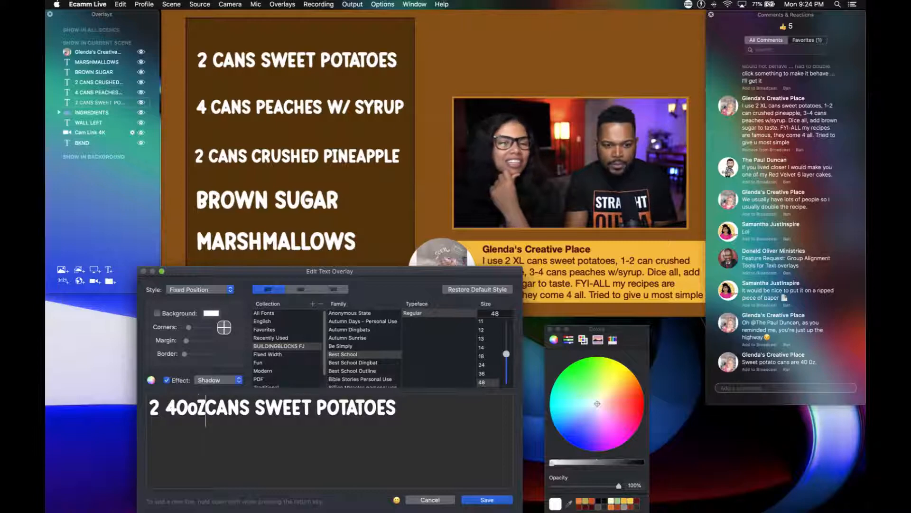
key(BackSpace)
key(BackSpace)
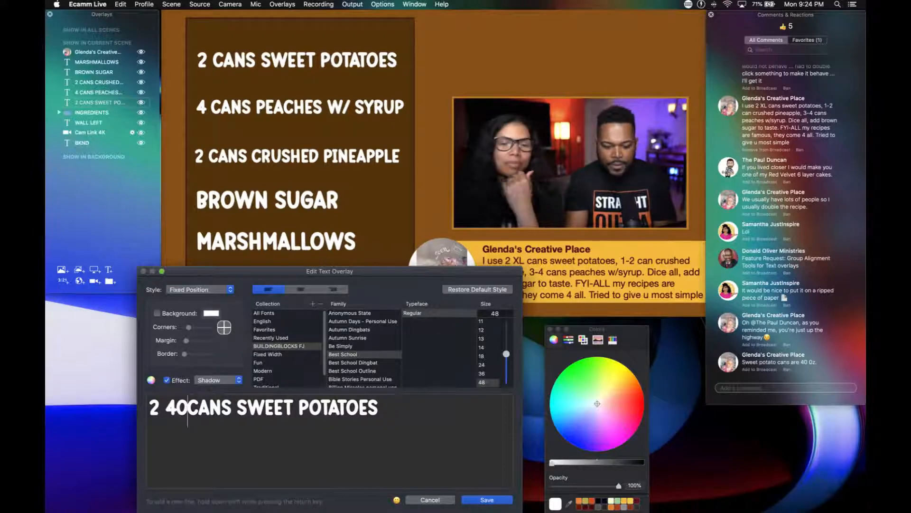
Complete the sweet potatoes line as 2 40 OZ CANS SWEET POTATOES, with a space before OZ, and save it.
text(oz)
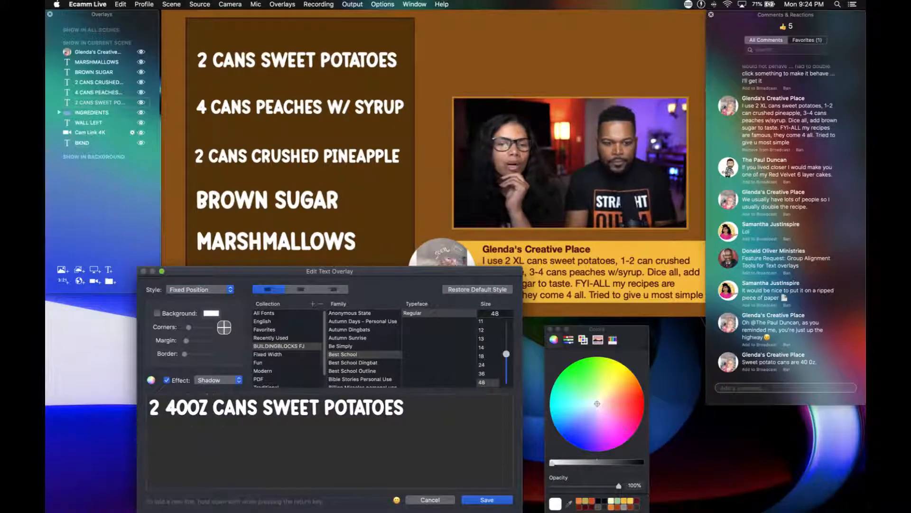
key(Left)
key(Left)
key(Left)
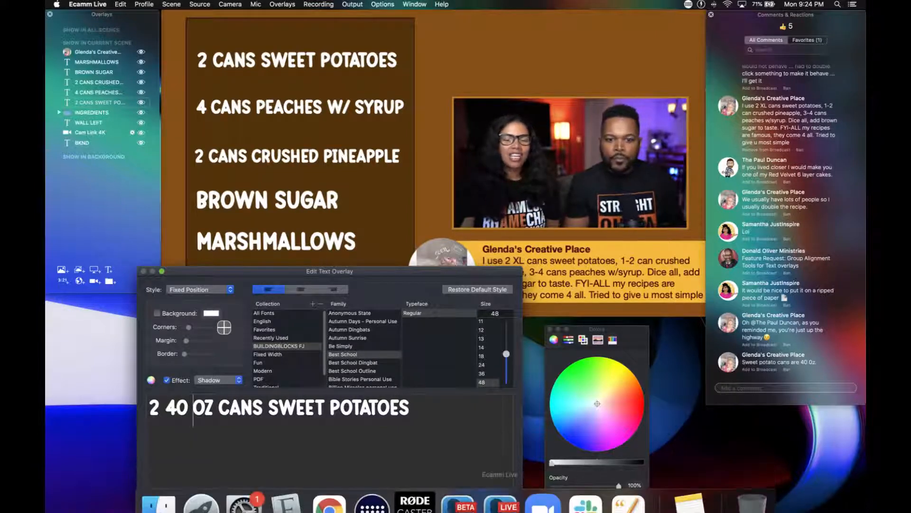
click(489, 497)
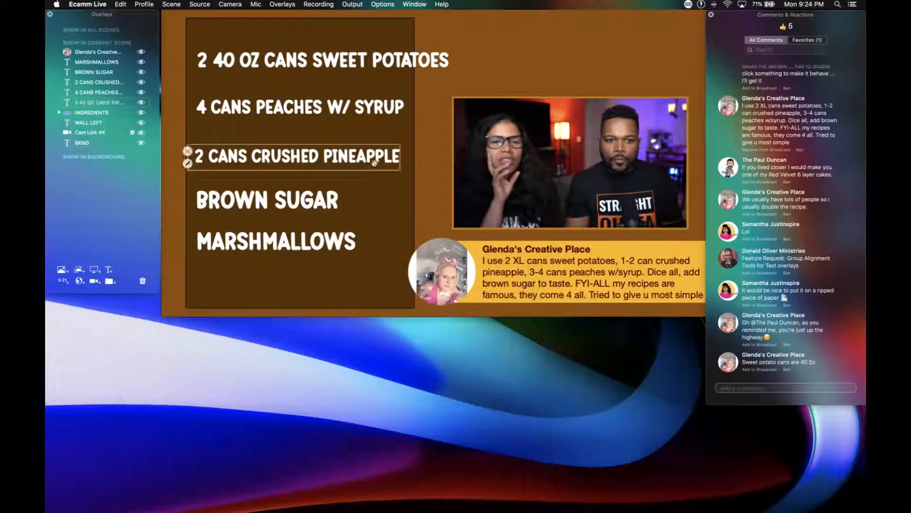
Shrink the 2 40 OZ CANS SWEET POTATOES line and shift it left to fit inside the dark panel.
scroll(341, 65, down, 5)
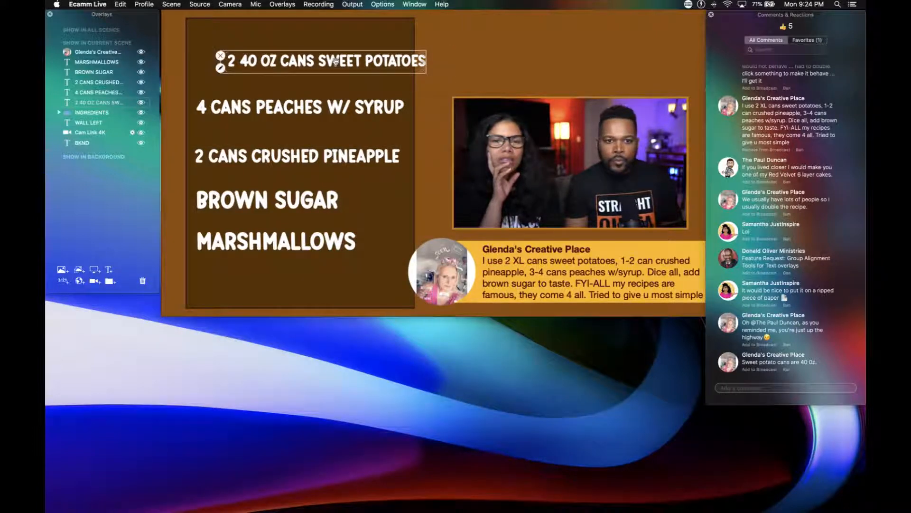
drag(340, 65, 309, 61)
scroll(310, 61, up, 2)
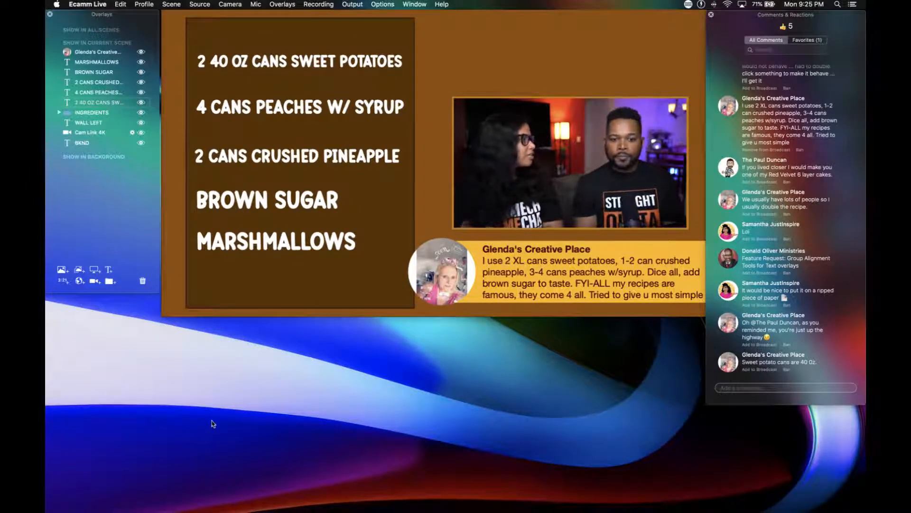
Open Font Book and add the Tanaestel Doodle Frames 01 font file from Finder to the BUILDINGBLOCKS FJ collection.
mouse_move(200, 510)
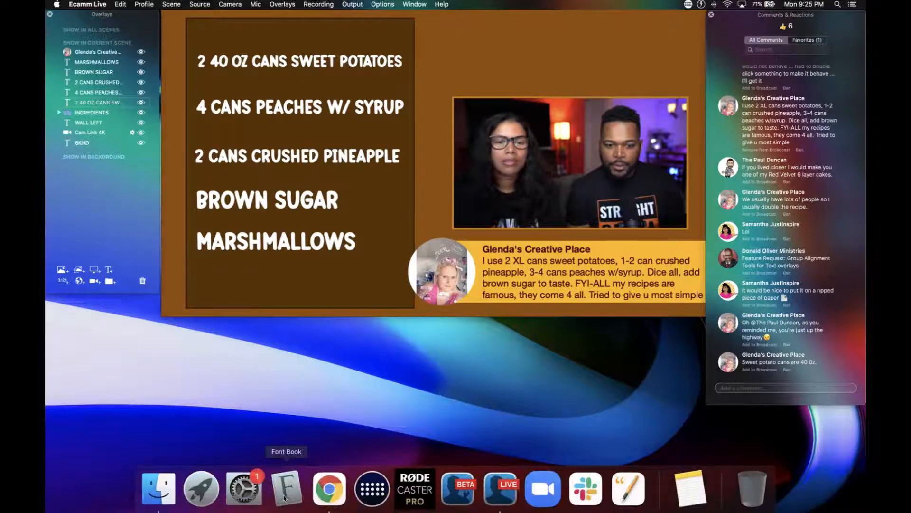
click(286, 490)
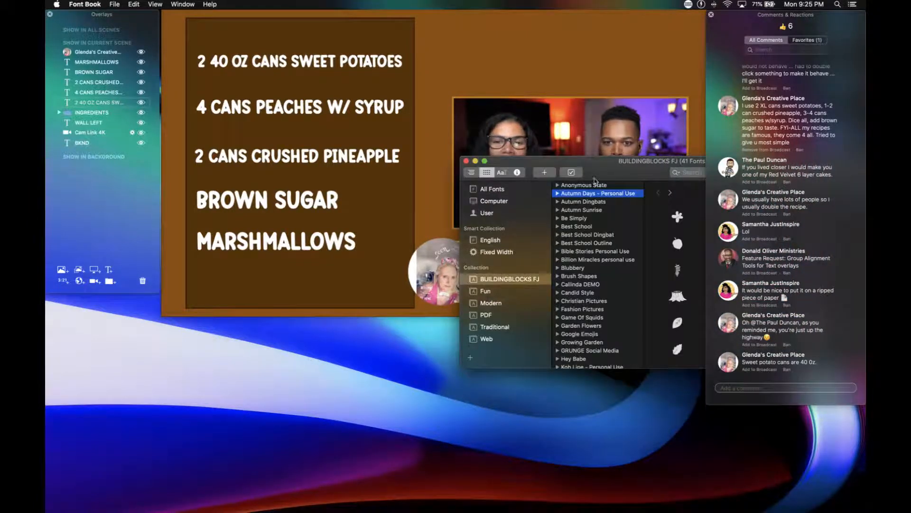
drag(620, 167, 582, 212)
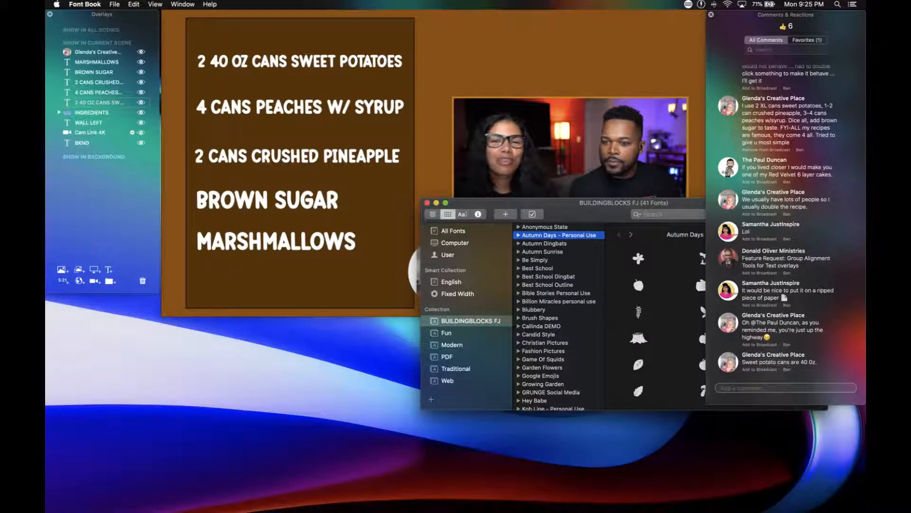
key(super+Tab)
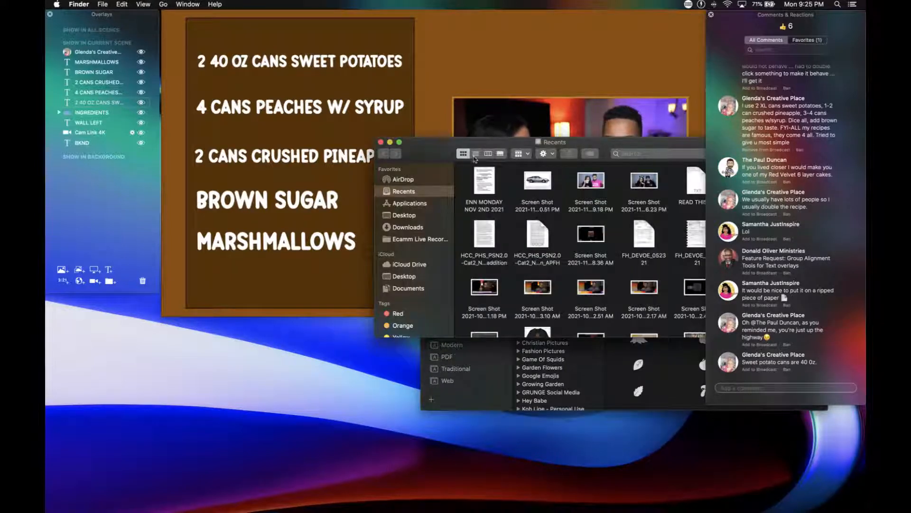
drag(439, 155, 865, 138)
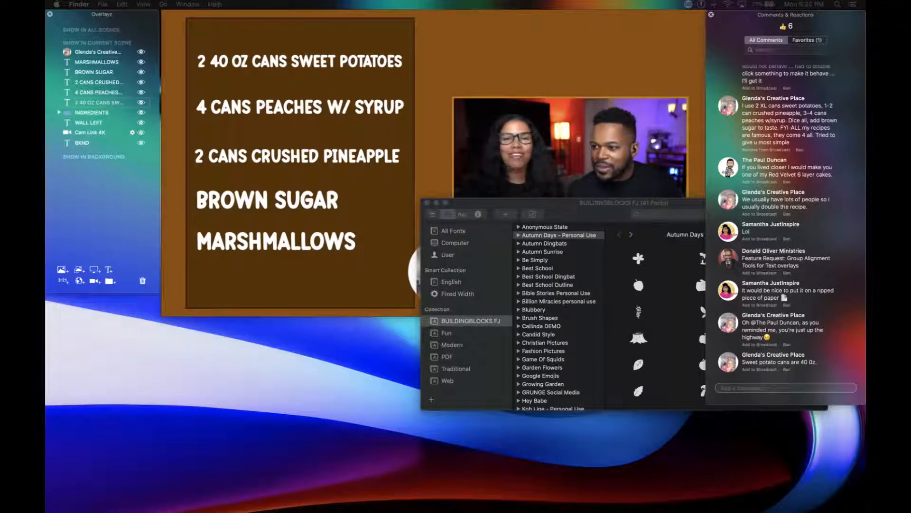
drag(740, 192, 536, 269)
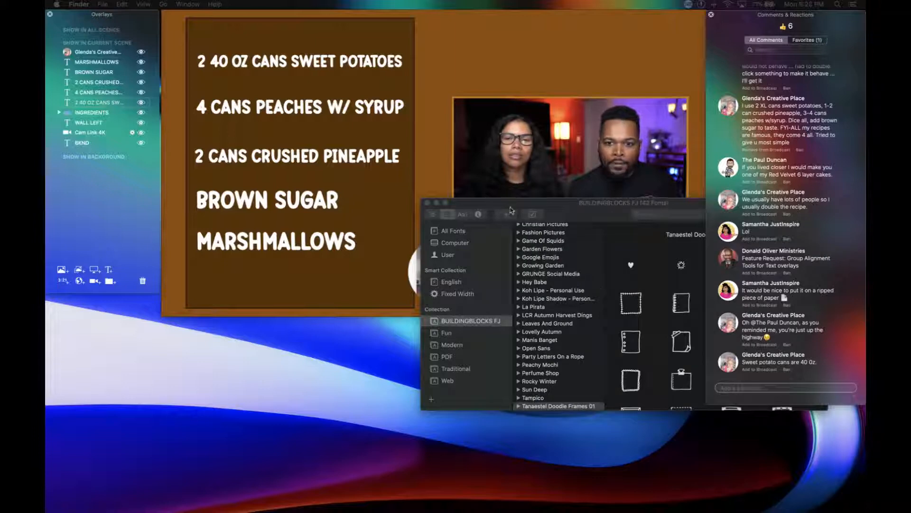
Look through the frame glyphs of Tanaestel Doodle Frames 01, then close Font Book.
drag(510, 209, 348, 230)
scroll(467, 373, down, 5)
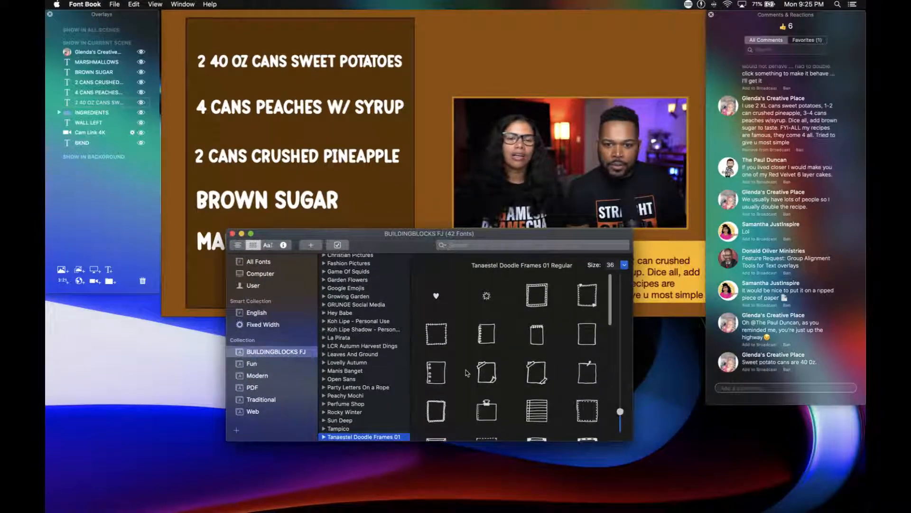
scroll(467, 373, down, 8)
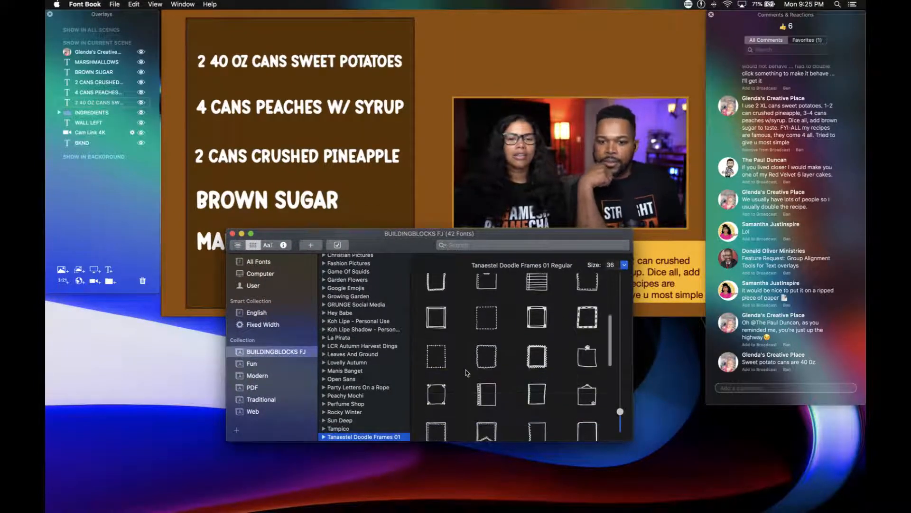
scroll(467, 373, down, 8)
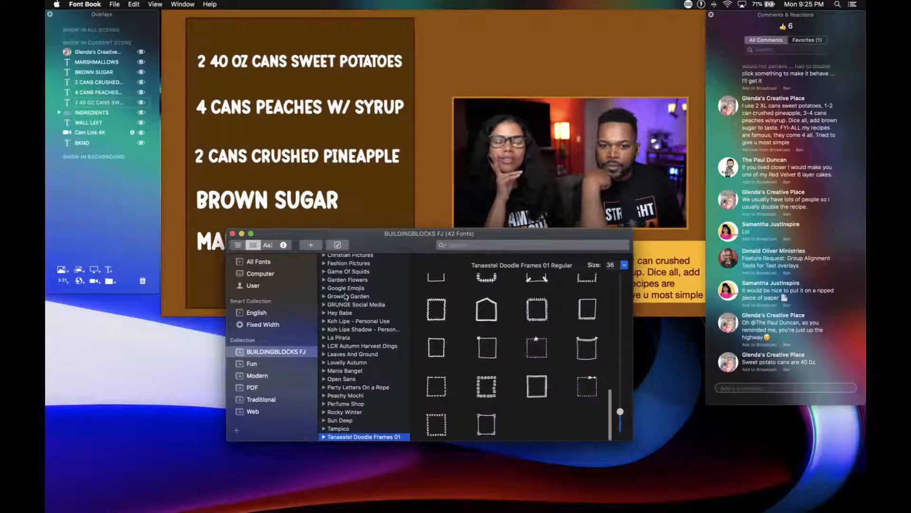
click(232, 234)
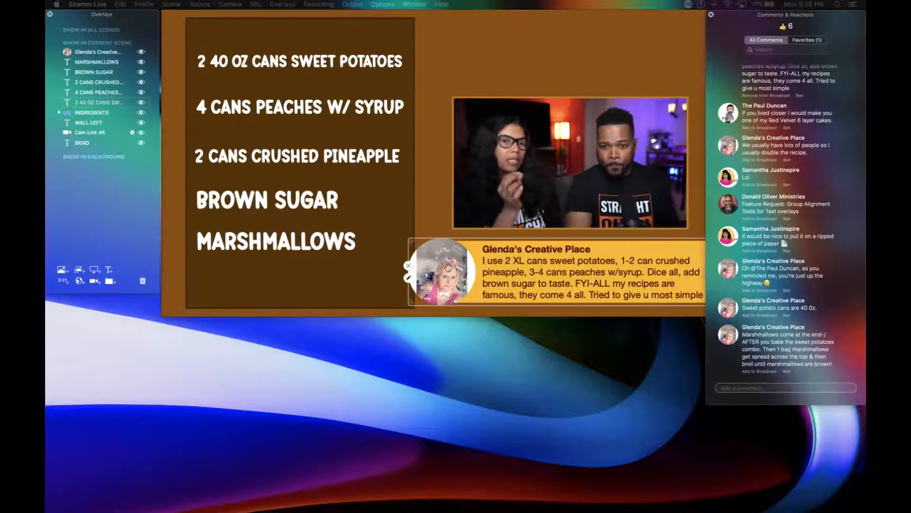
Hide the viewer comment overlay and the WALL LEFT panel behind the ingredients.
click(408, 266)
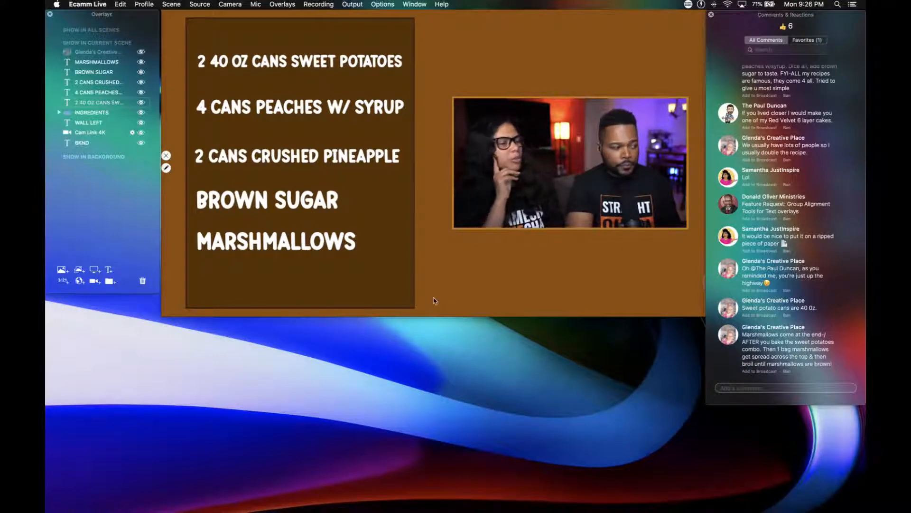
click(141, 124)
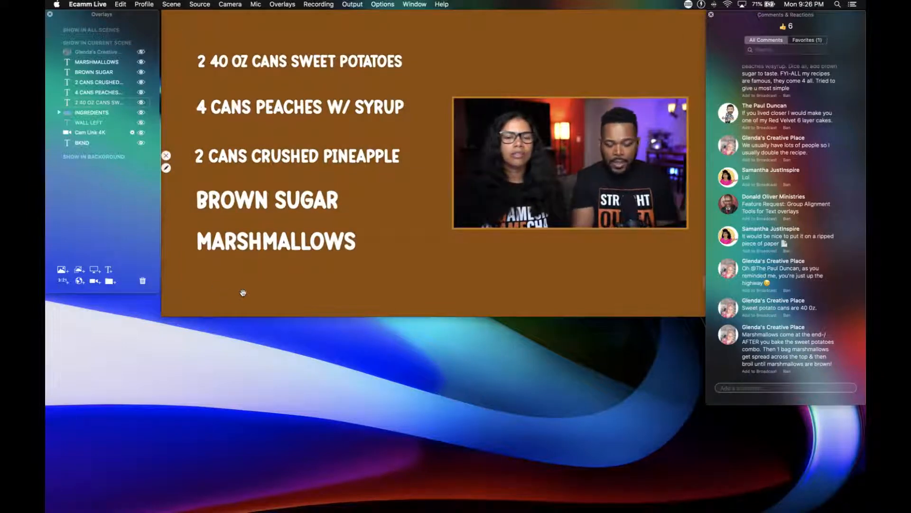
Start a new text overlay in the Tanaestel Doodle Frames 01 font and clear its placeholder text.
key(super+t)
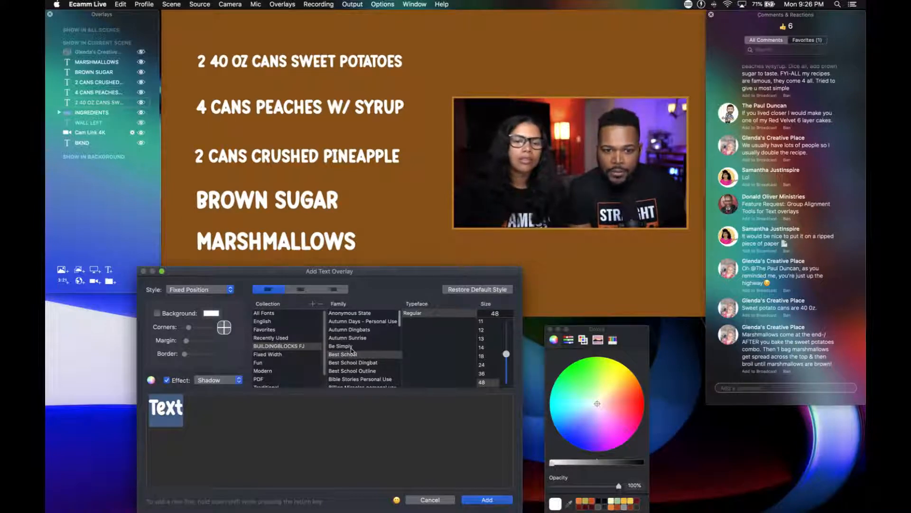
scroll(351, 351, down, 15)
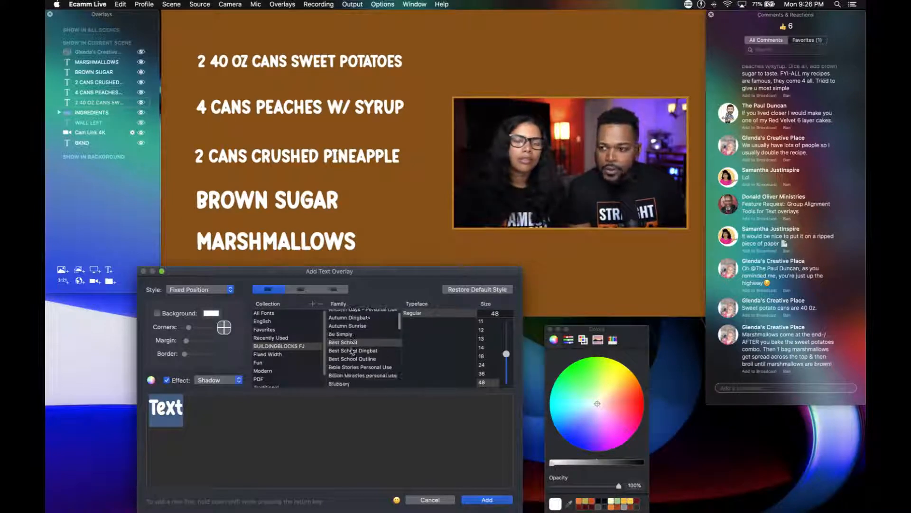
scroll(352, 351, down, 15)
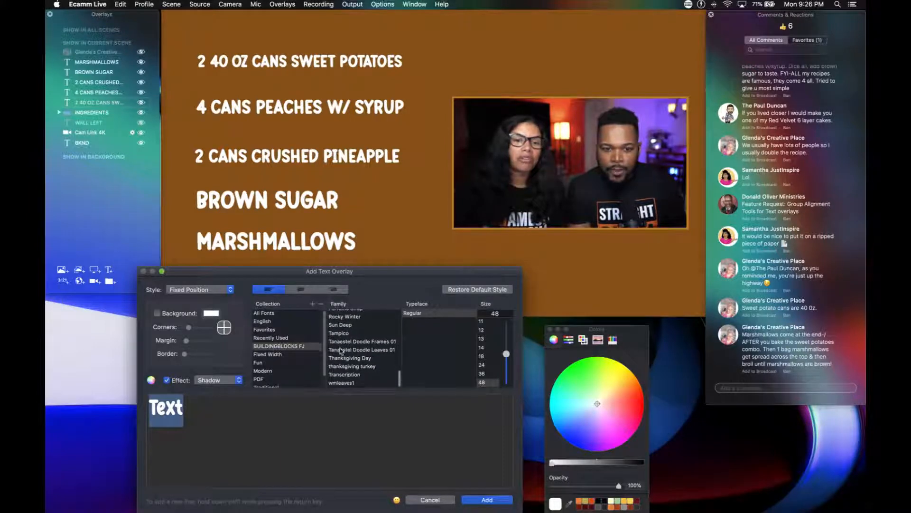
click(340, 343)
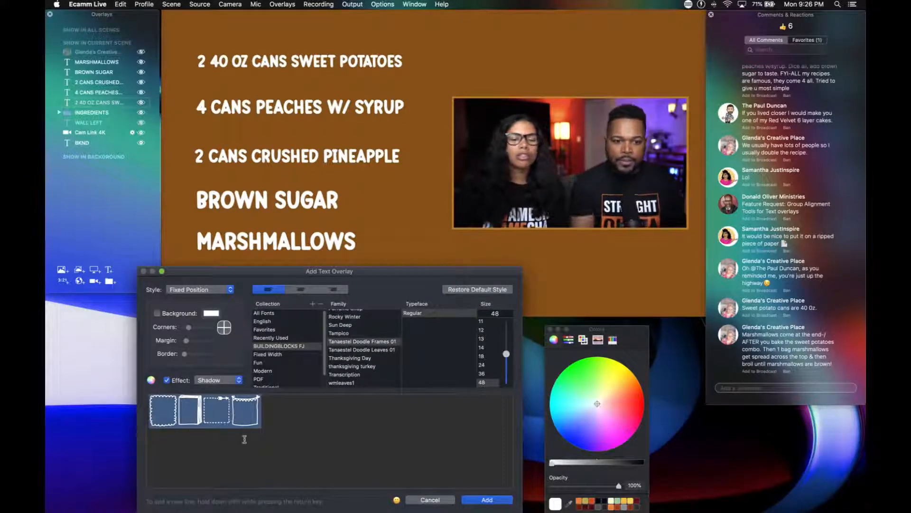
key(BackSpace)
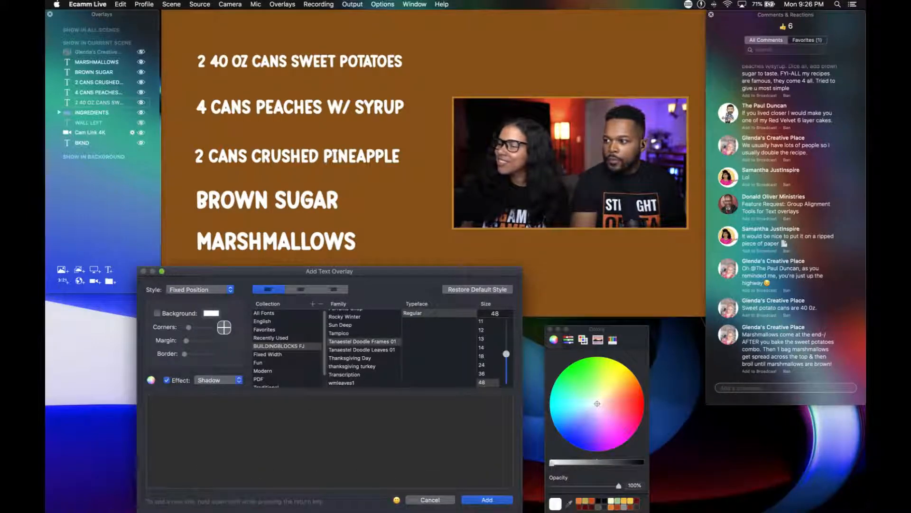
Try the characters 1 and Q as doodle frames in the new text overlay.
key(super+Tab)
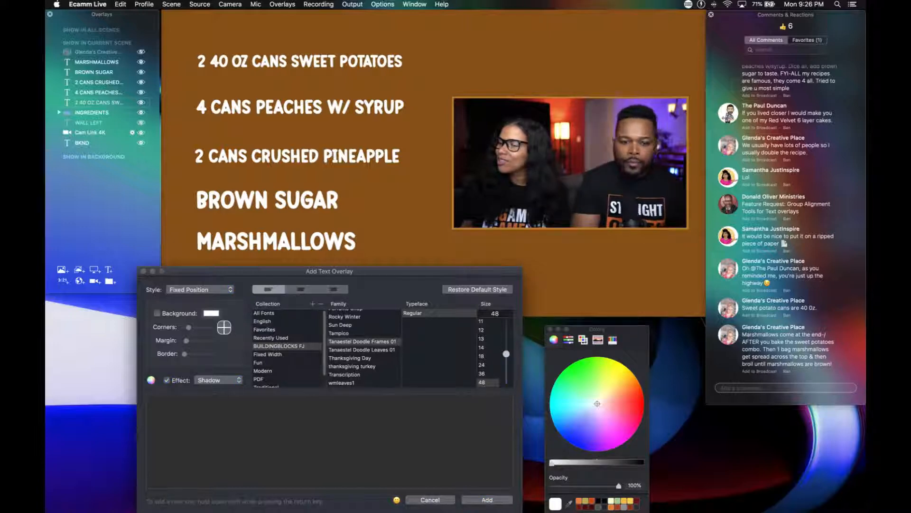
click(174, 409)
text(1)
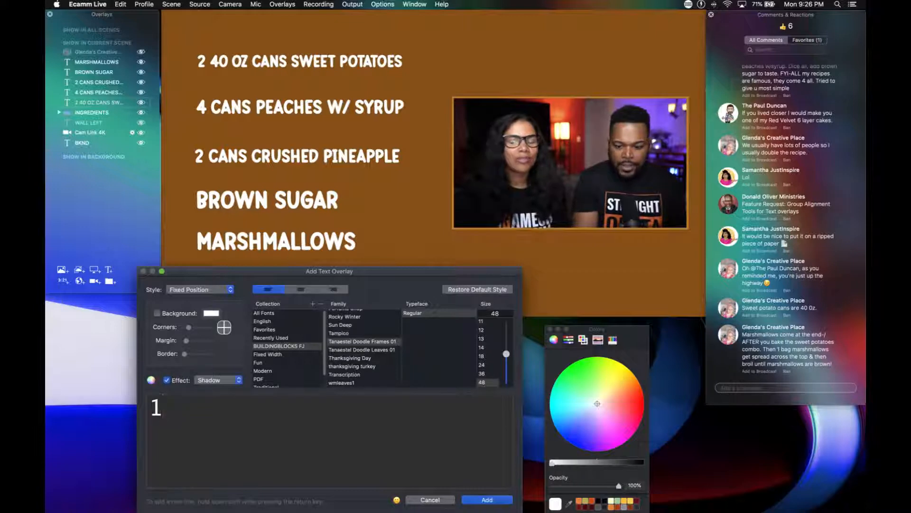
key(BackSpace)
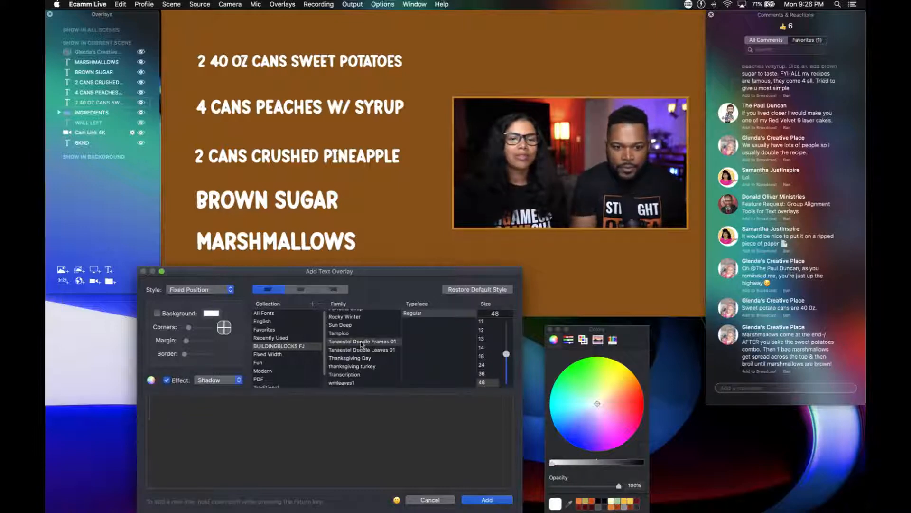
text(Q)
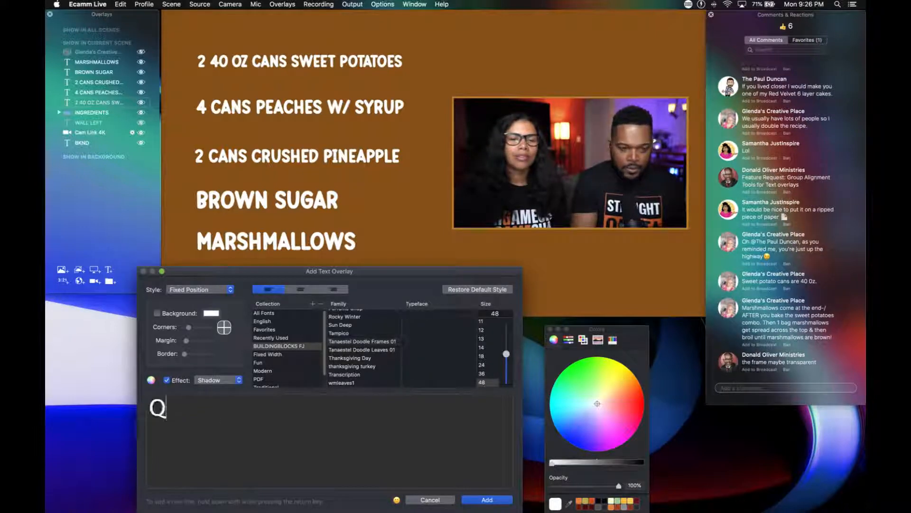
key(BackSpace)
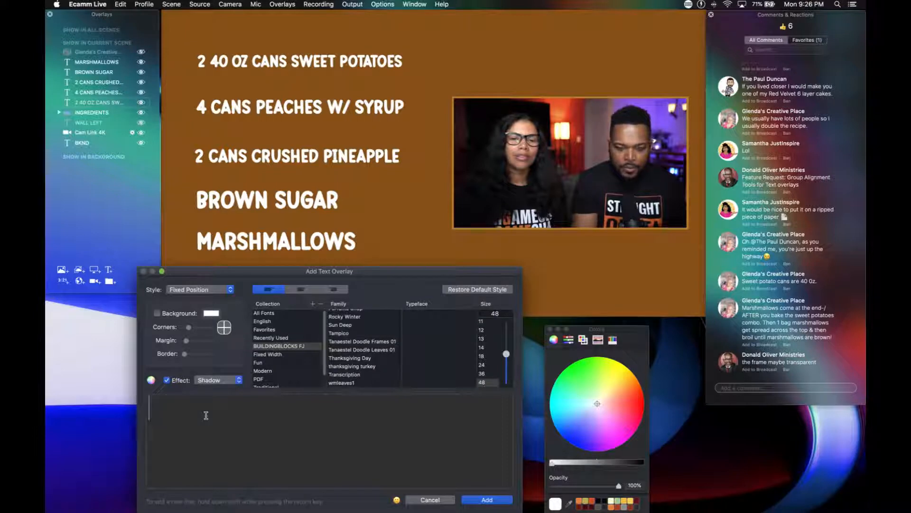
text(W)
key(BackSpace)
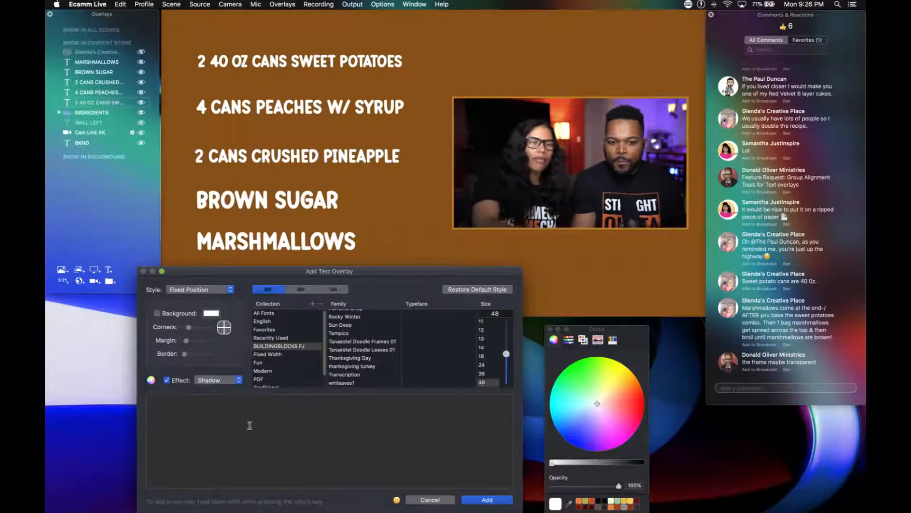
text(QWERTY)
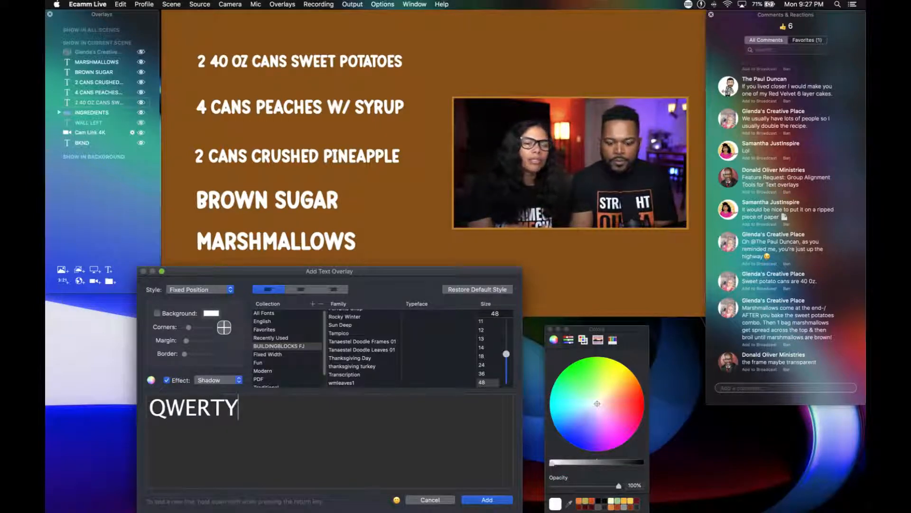
key(BackSpace)
key(BackSpace)
key(BackSpace)
key(BackSpace)
key(BackSpace)
key(BackSpace)
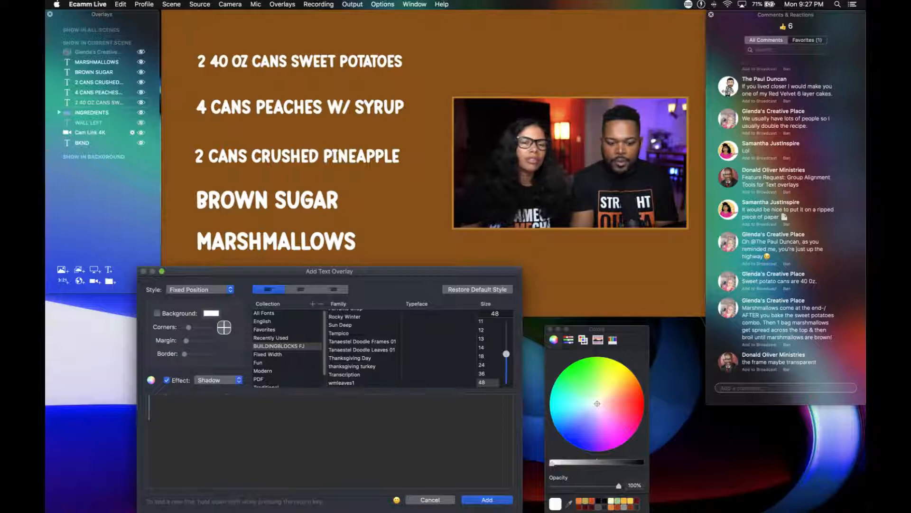
Enter ABCDEFG in the new text overlay and apply the Tanaestel Doodle Frames 01 font to it.
text(ABCDE)
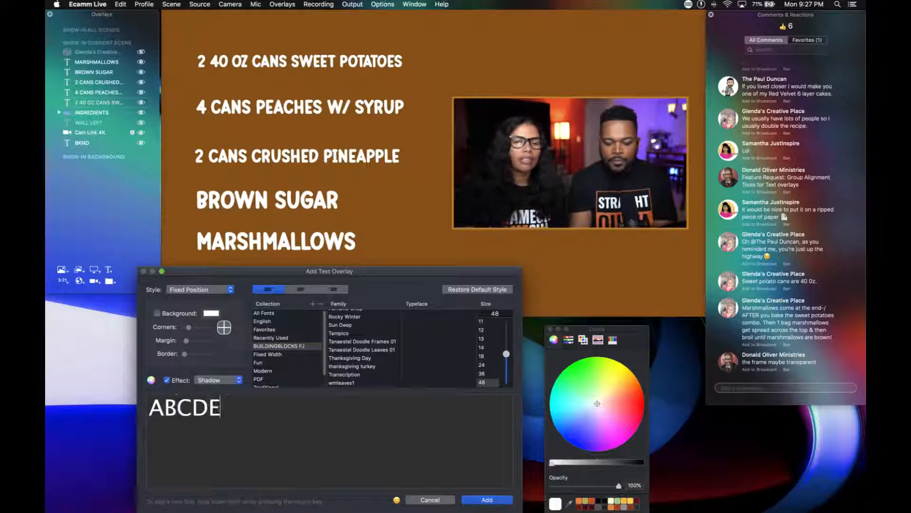
text(FG)
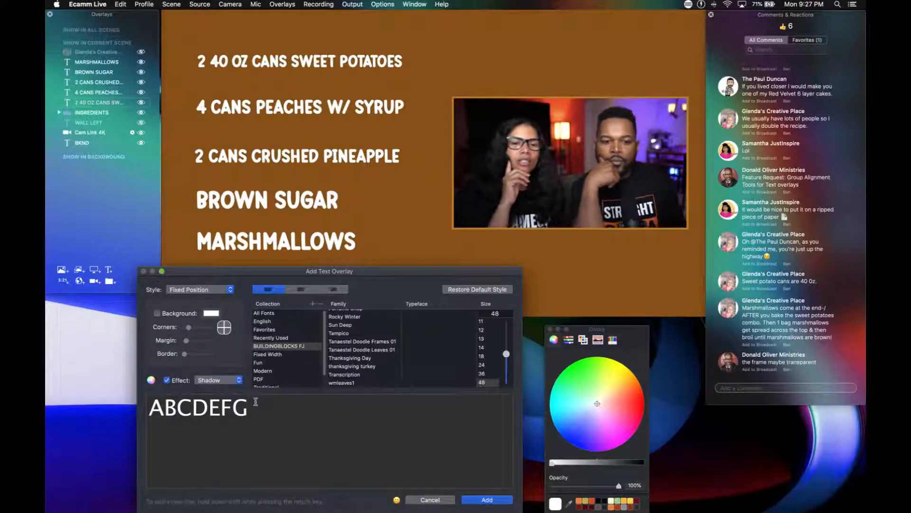
drag(256, 414, 141, 398)
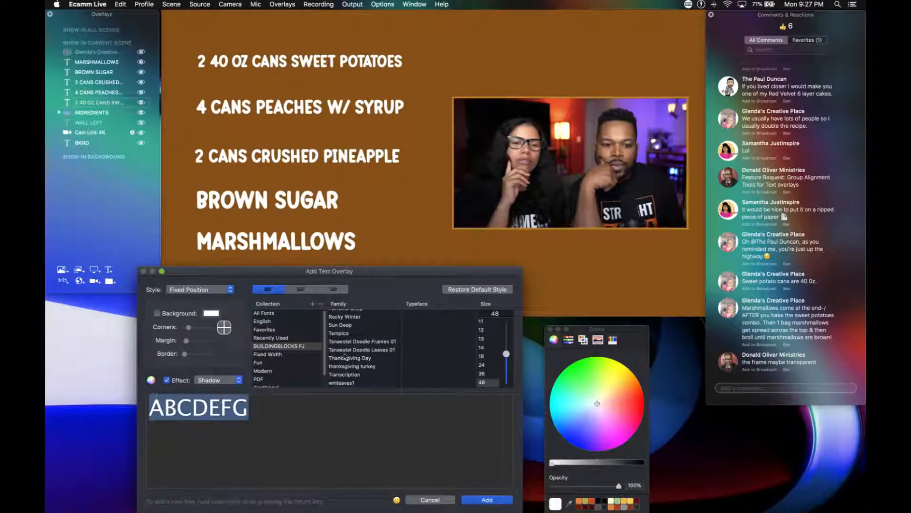
click(360, 343)
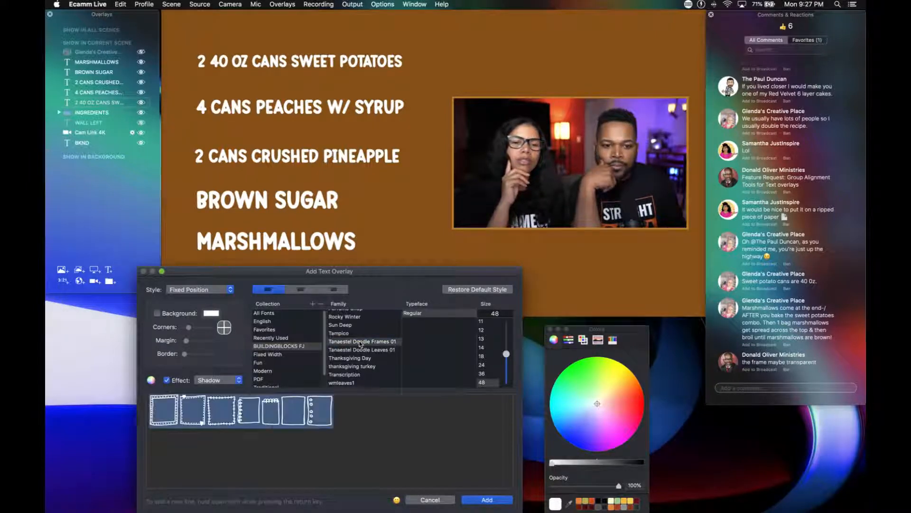
click(341, 422)
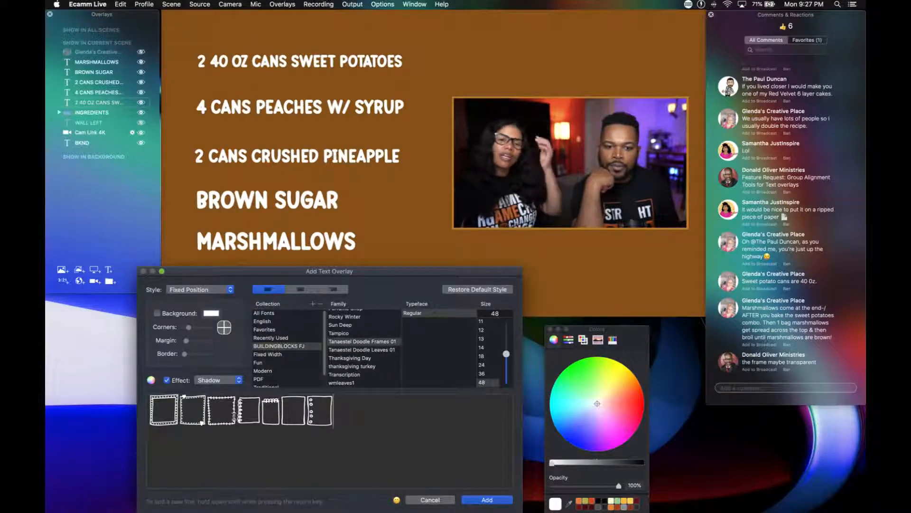
Delete every frame character except D, the spiral notebook with its binding along the side, and add the overlay to the scene.
click(236, 418)
key(BackSpace)
key(BackSpace)
key(BackSpace)
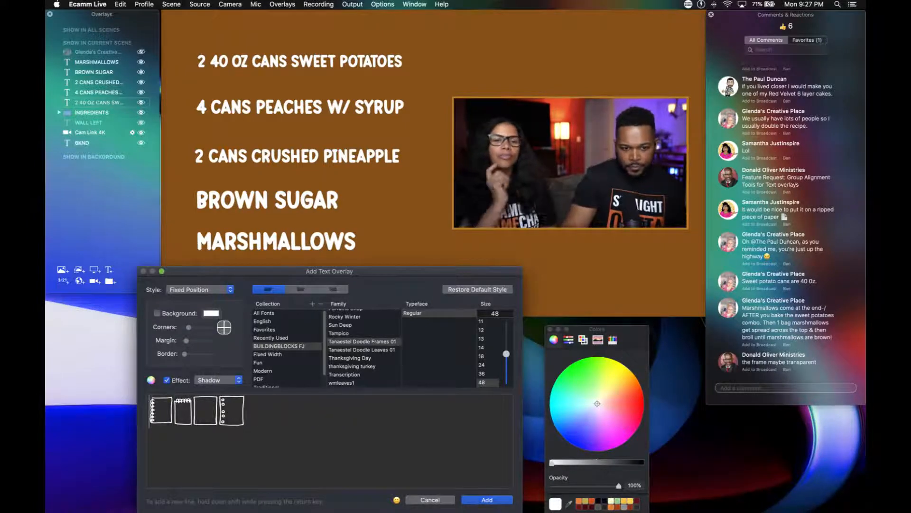
click(286, 422)
key(BackSpace)
key(BackSpace)
key(BackSpace)
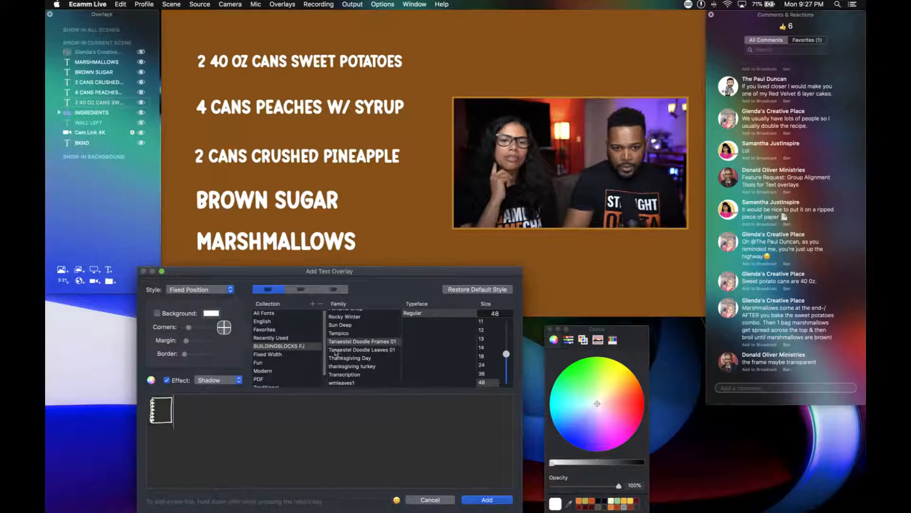
click(485, 499)
Enlarge the notebook frame to surround the ingredient list and place its layer directly beneath the ingredient text overlays.
mouse_move(431, 216)
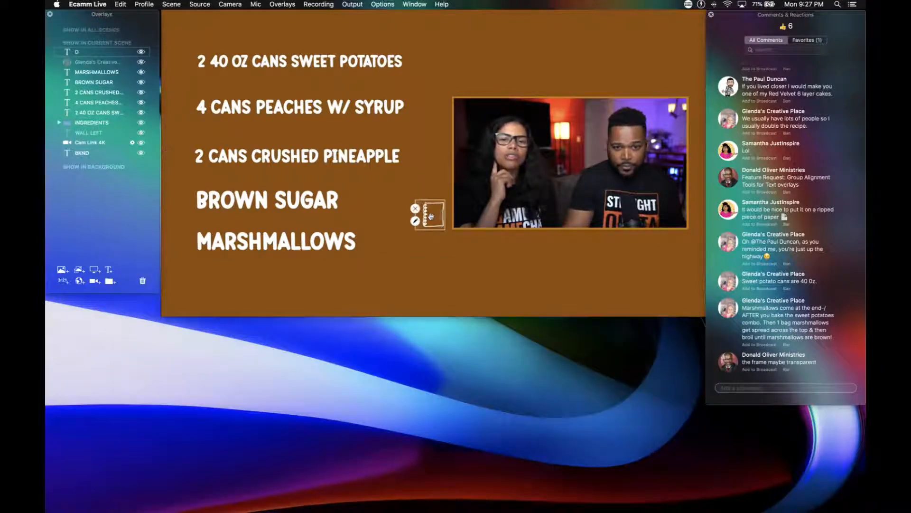
scroll(431, 216, up, 10)
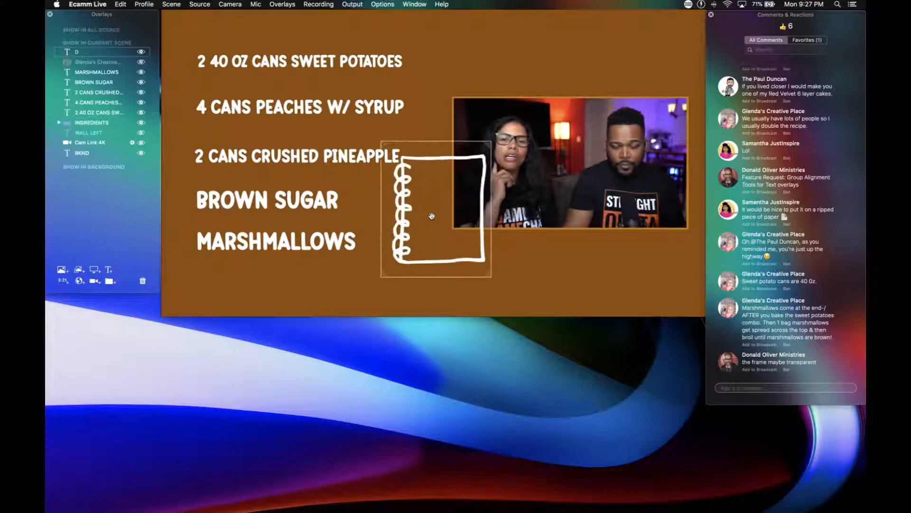
mouse_move(431, 216)
mouse_down()
mouse_move(361, 157)
mouse_move(289, 152)
mouse_move(274, 179)
mouse_up()
scroll(289, 152, up, 8)
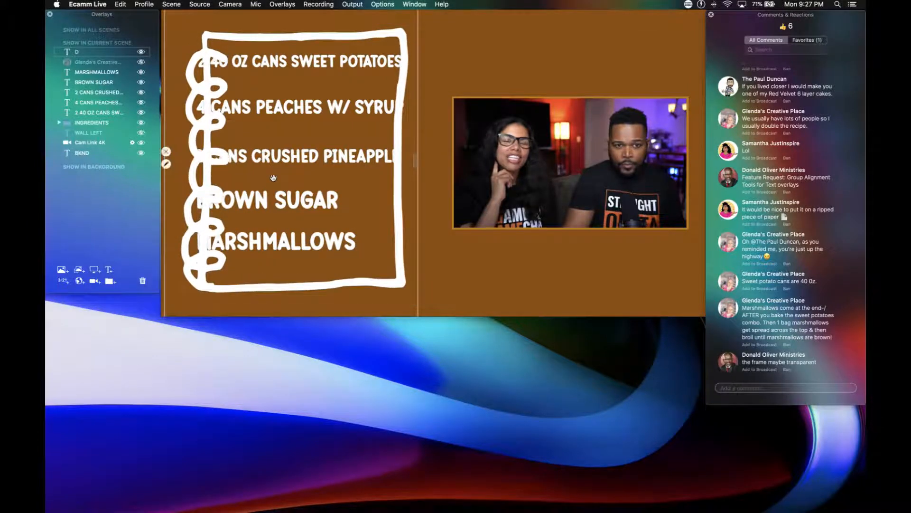
scroll(297, 184, down, 2)
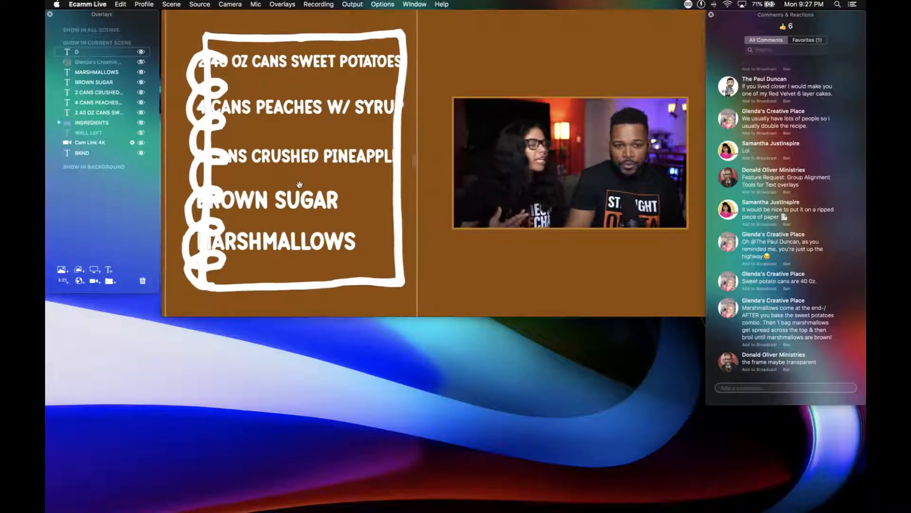
drag(299, 184, 314, 185)
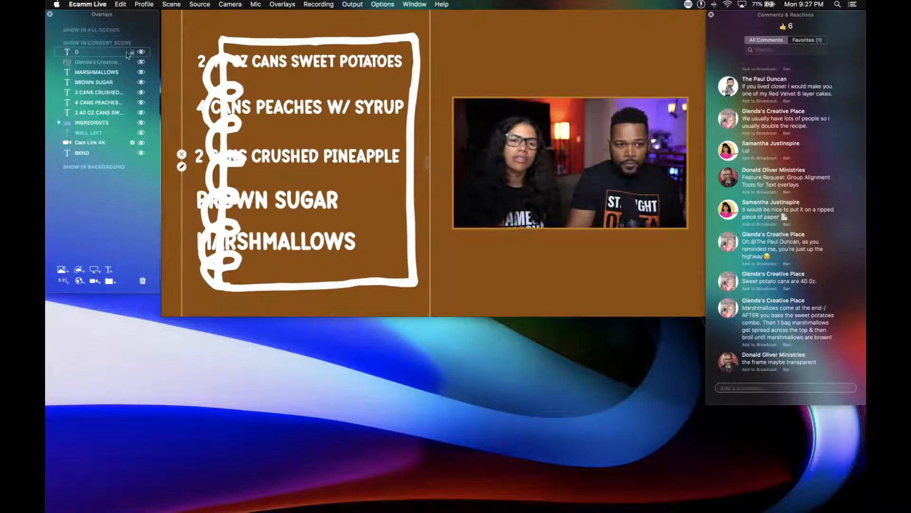
drag(87, 52, 87, 113)
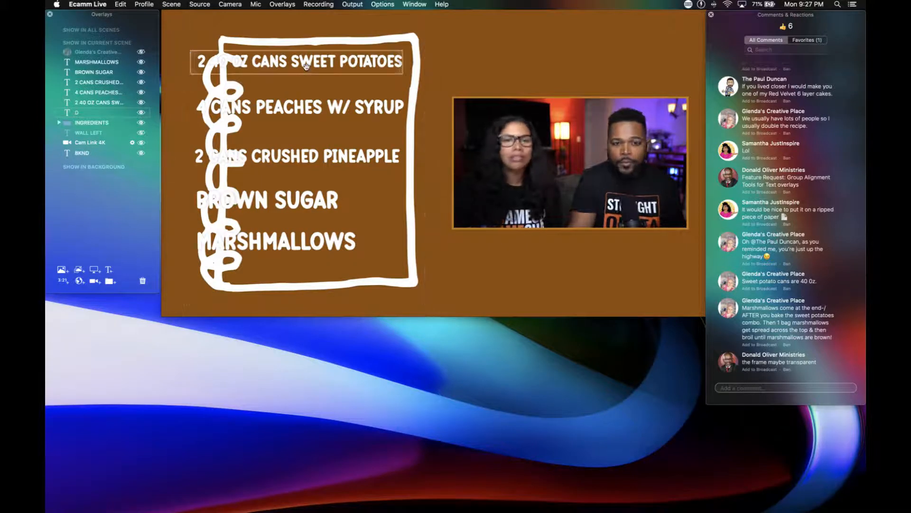
Shrink the sweet potatoes, peaches and crushed pineapple lines and align them inside the notebook frame, clear of the spiral binding.
scroll(306, 66, down, 4)
drag(306, 66, 327, 72)
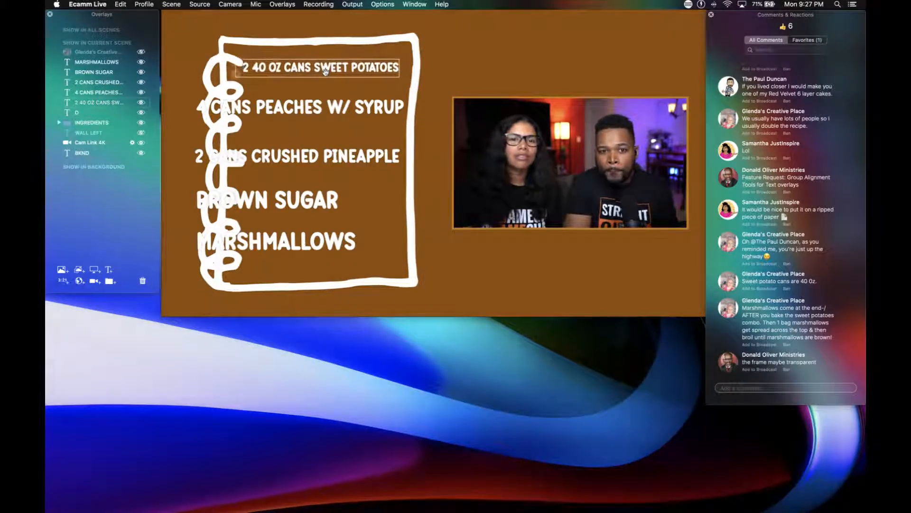
scroll(326, 73, down, 3)
scroll(327, 73, up, 2)
click(319, 109)
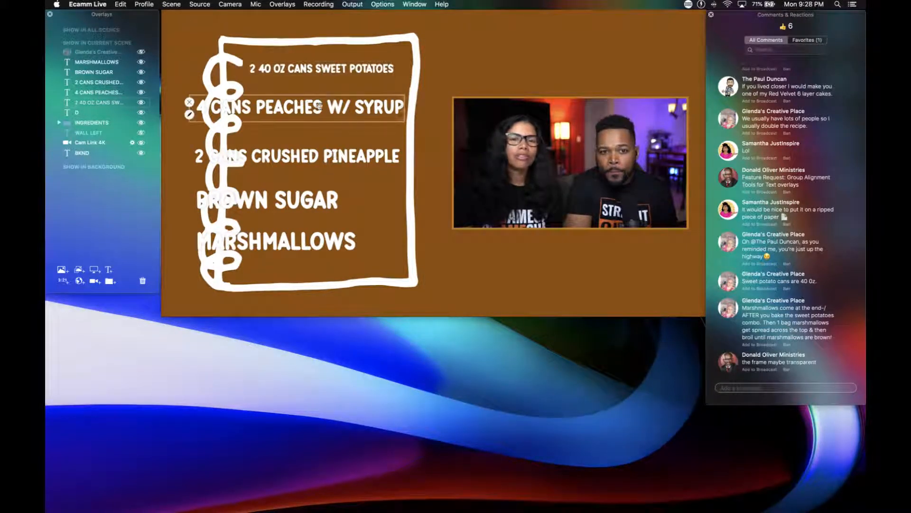
scroll(320, 111, down, 4)
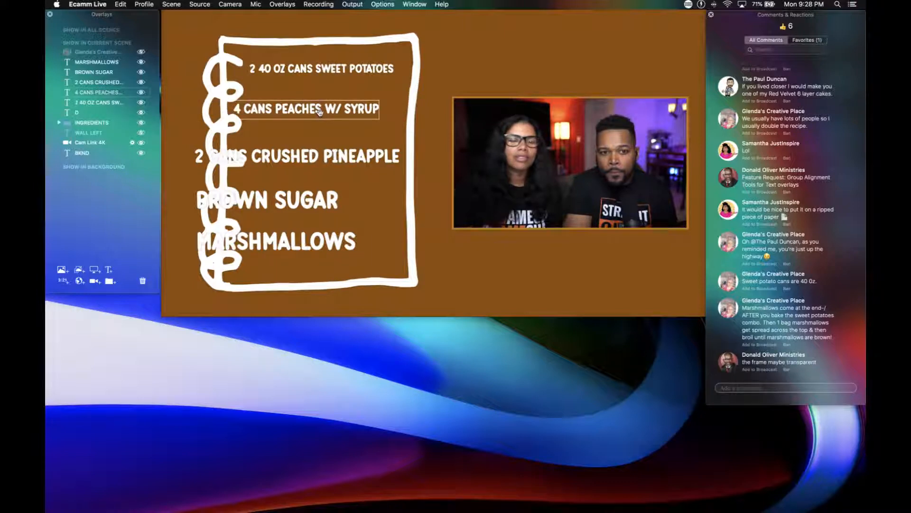
drag(319, 112, 334, 108)
click(335, 148)
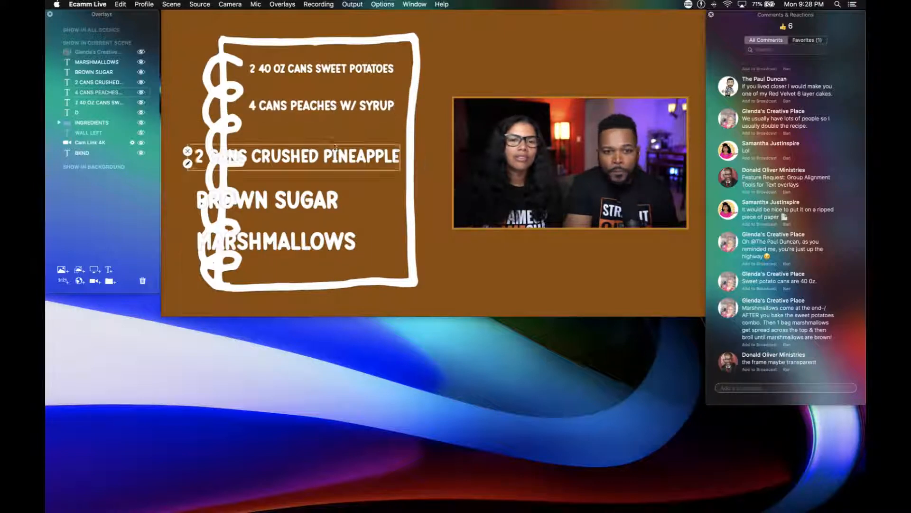
scroll(335, 149, down, 4)
drag(343, 157, 351, 144)
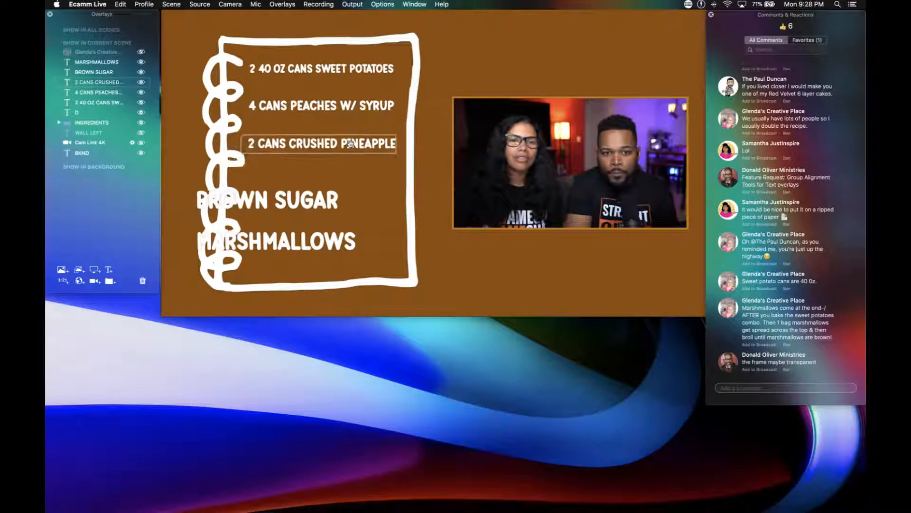
Shrink the BROWN SUGAR and MARSHMALLOWS lines and line them up under the other ingredients inside the notebook frame.
click(312, 202)
scroll(313, 203, down, 3)
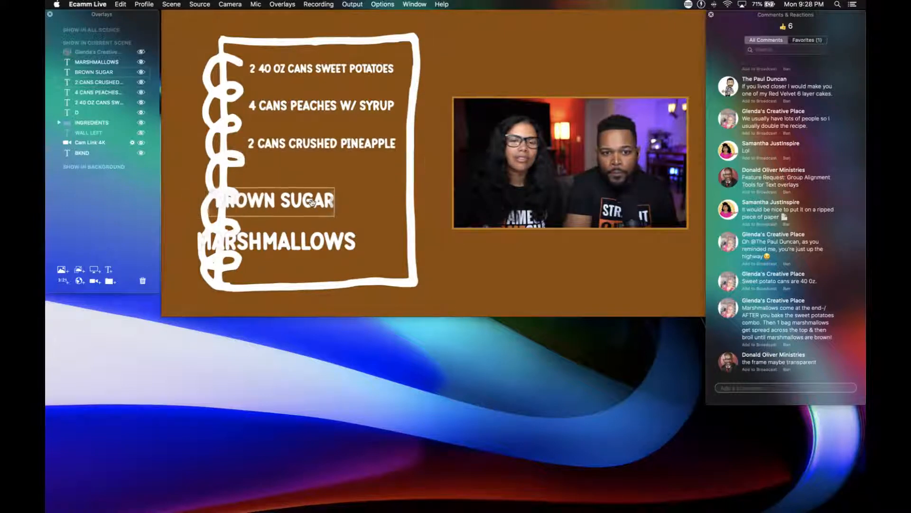
scroll(312, 202, down, 2)
drag(313, 202, 325, 180)
scroll(345, 173, down, 2)
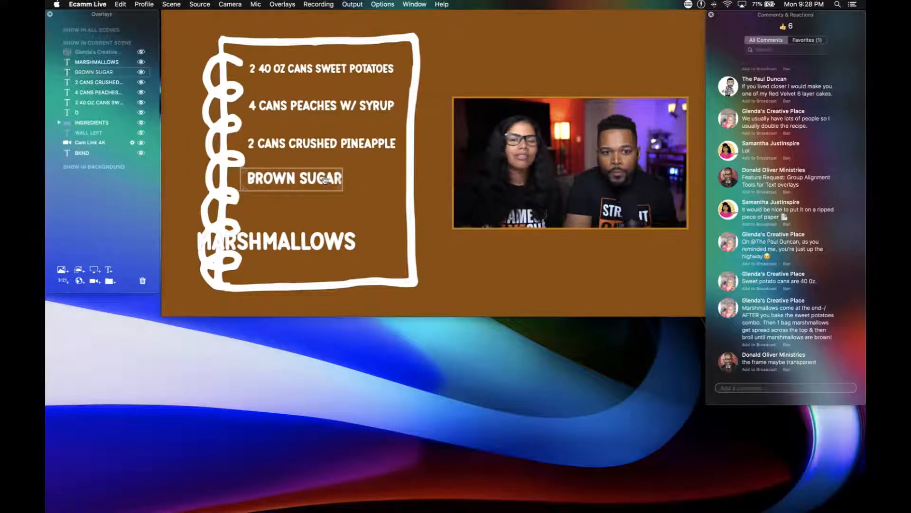
click(319, 241)
scroll(319, 241, down, 5)
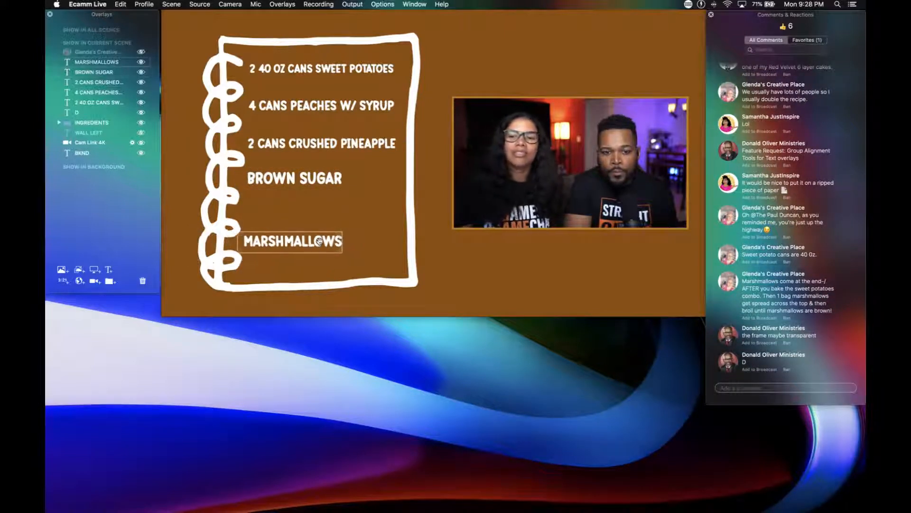
drag(319, 241, 323, 206)
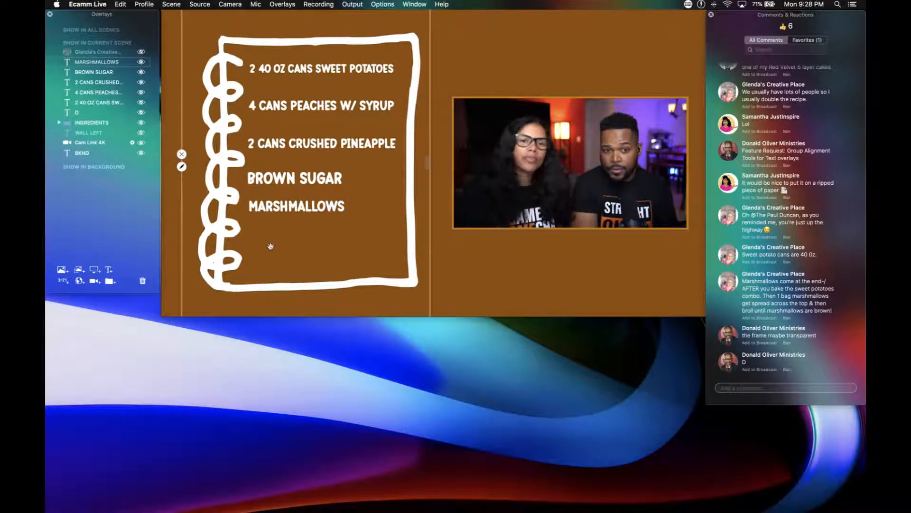
scroll(289, 182, down, 2)
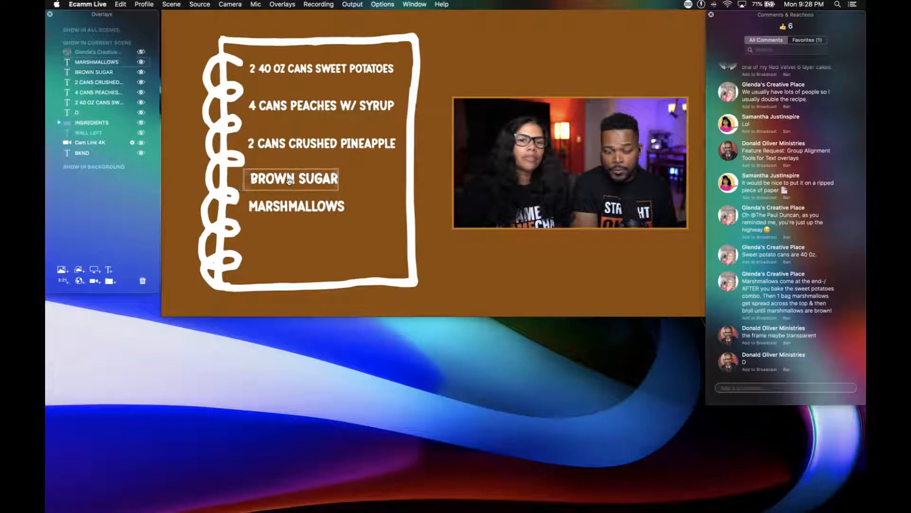
drag(290, 181, 288, 177)
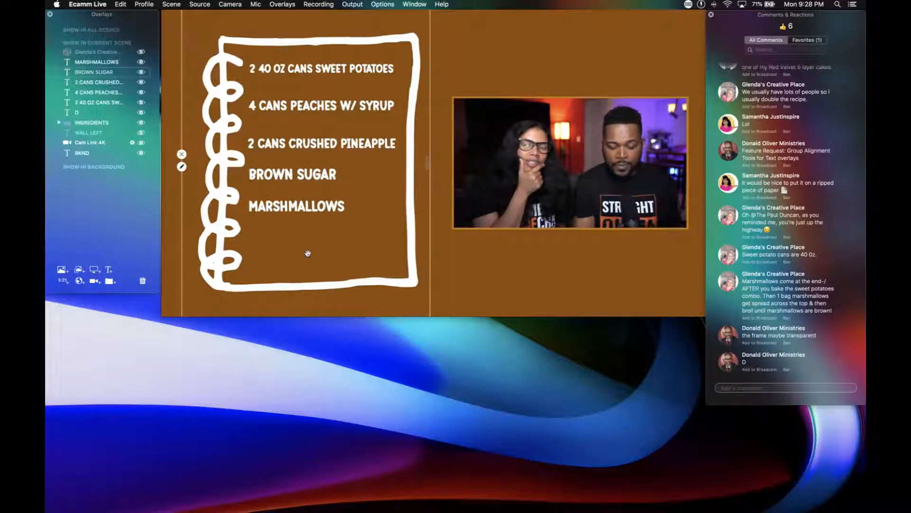
Start a new text overlay, compare the Thanksgiving Day and thanksgiving turkey fonts, and select Thanksgiving Day.
key(super+t)
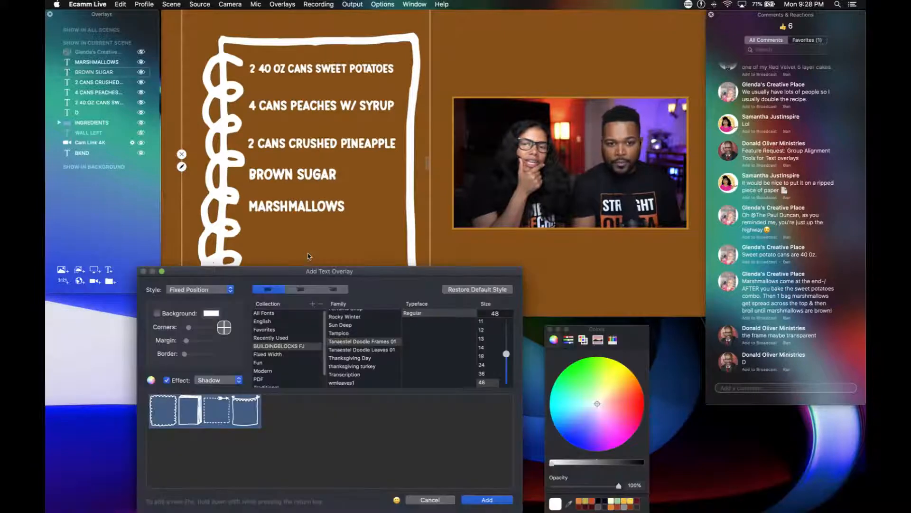
scroll(359, 366, down, 2)
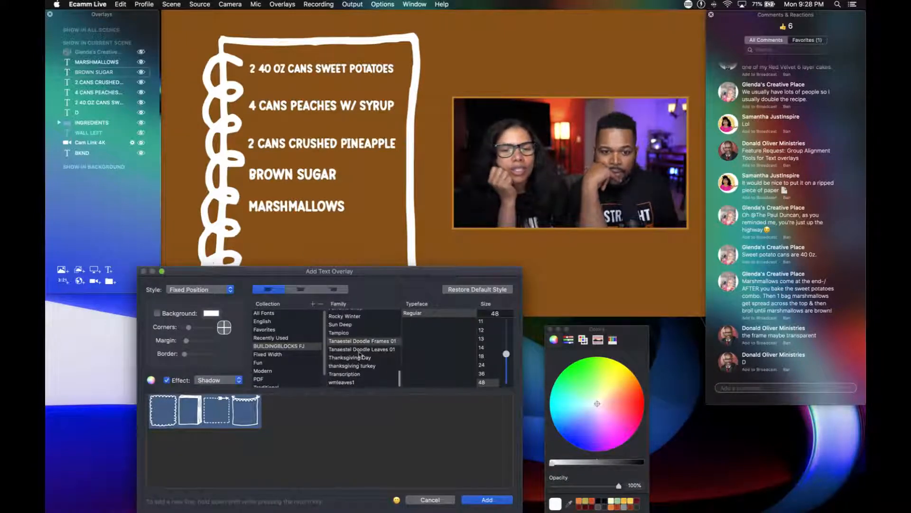
click(359, 361)
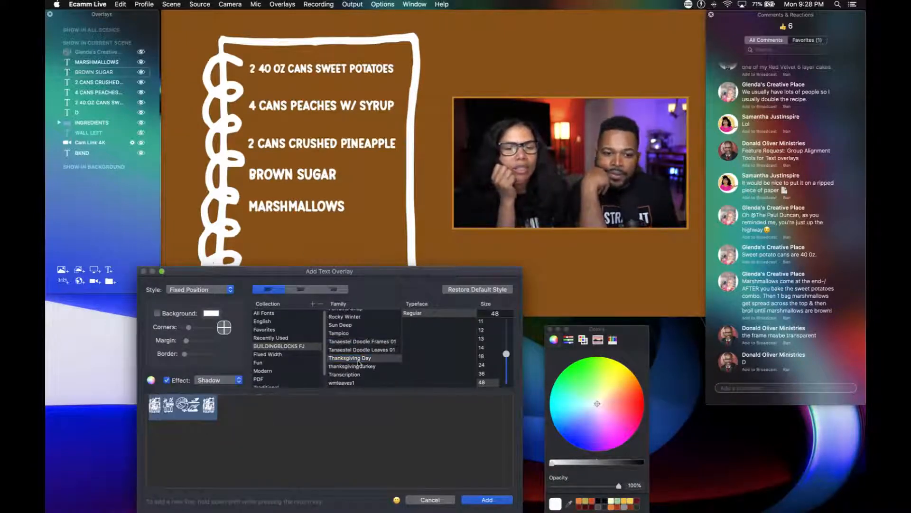
click(359, 366)
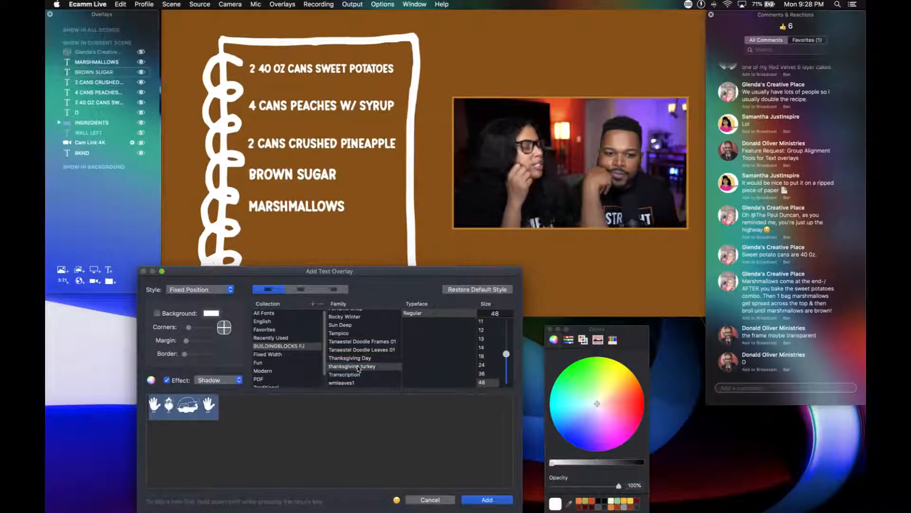
click(359, 359)
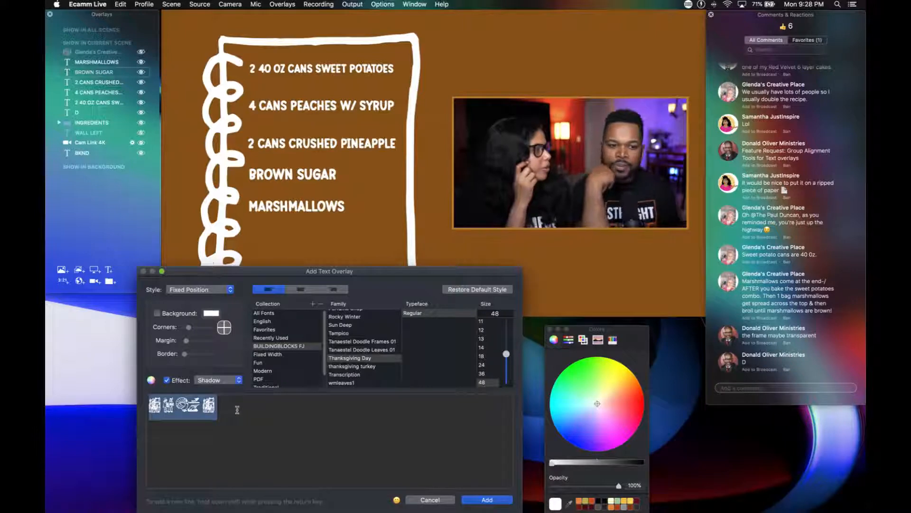
Replace the sample text with the letters A to D to preview the Thanksgiving Day graphics, and clear the text.
key(BackSpace)
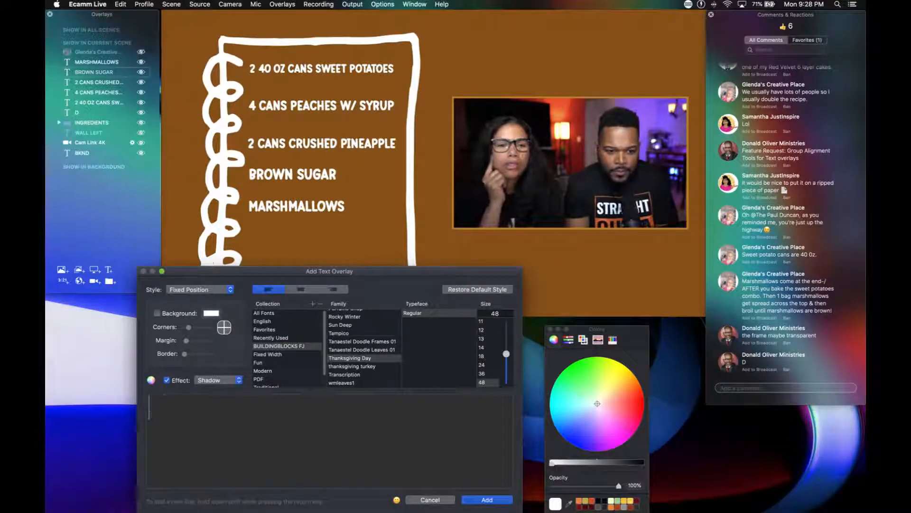
text(AB)
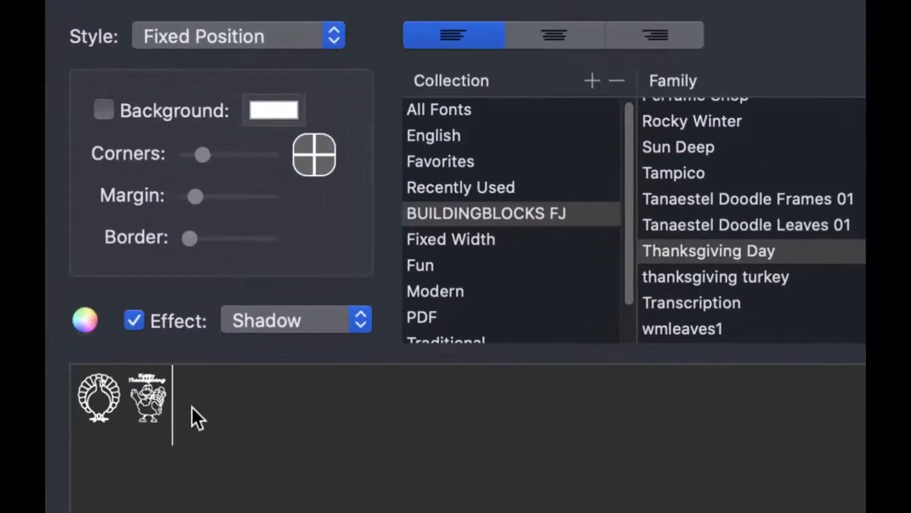
text(c)
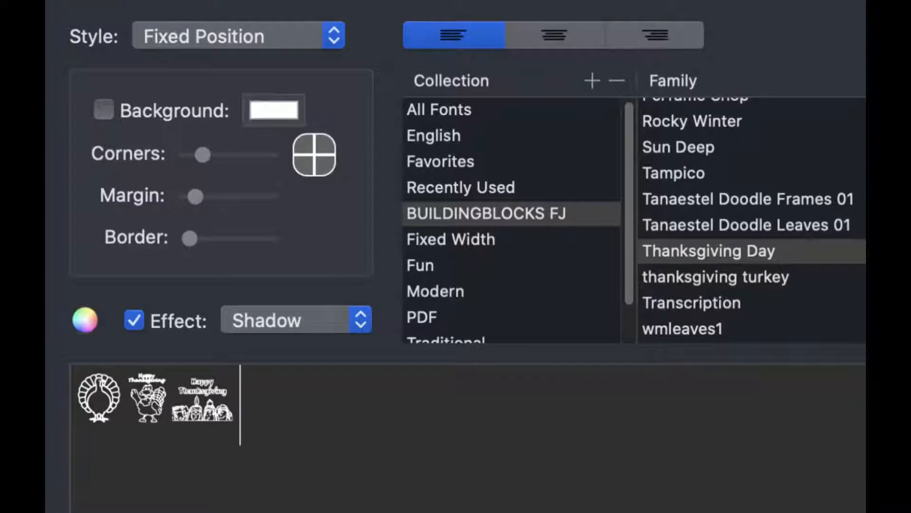
text(d)
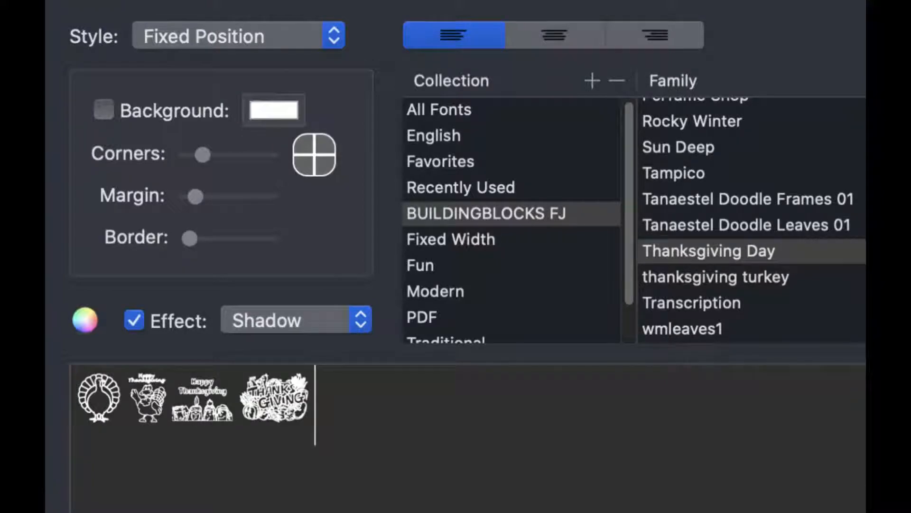
text(e)
key(BackSpace)
key(BackSpace)
key(BackSpace)
key(BackSpace)
key(BackSpace)
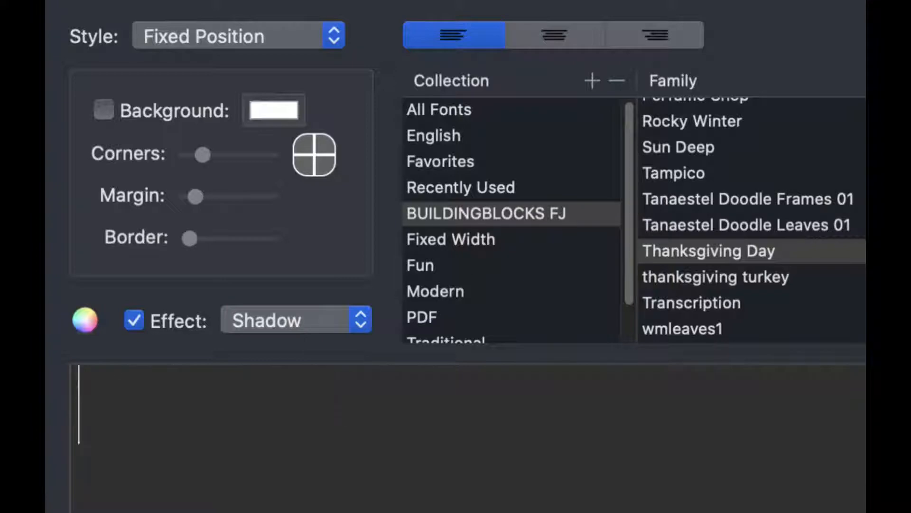
text(e)
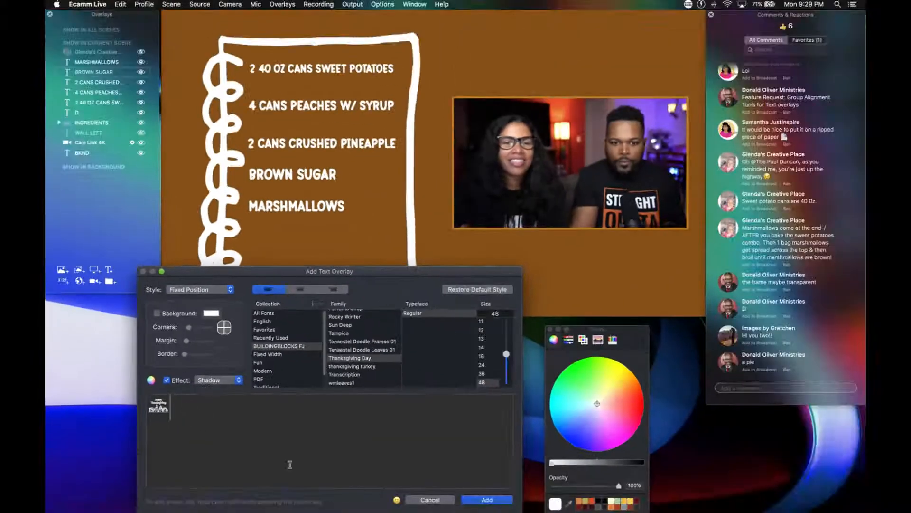
Add the letter C graphic, Happy Thanksgiving with four faces, as an overlay and place it in the notebook under MARSHMALLOWS.
click(476, 498)
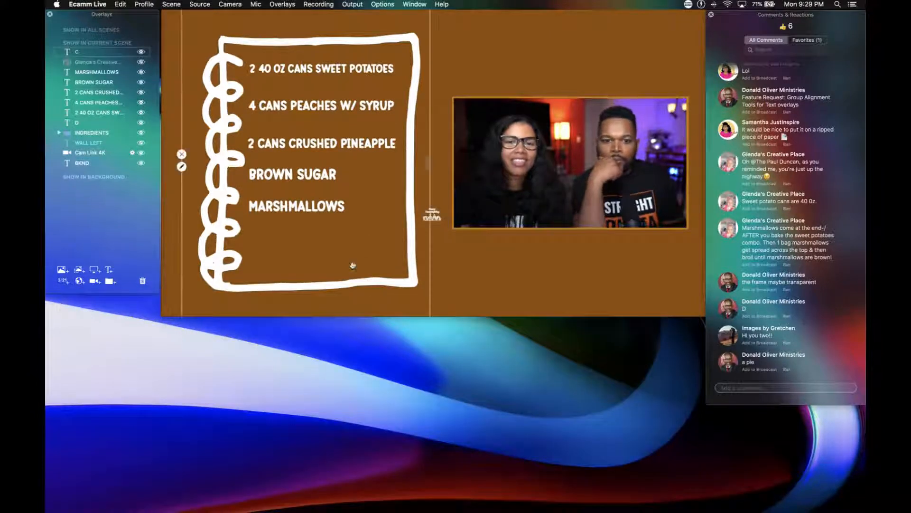
drag(437, 220, 315, 255)
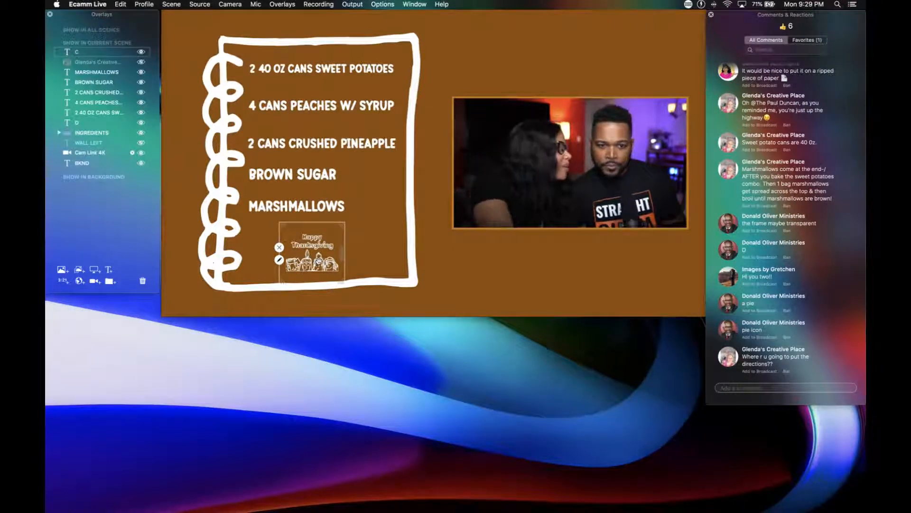
Move the Happy Thanksgiving graphic out of the notebook, across the camera frame, into the scene's lower-right corner below the video.
drag(317, 260, 636, 205)
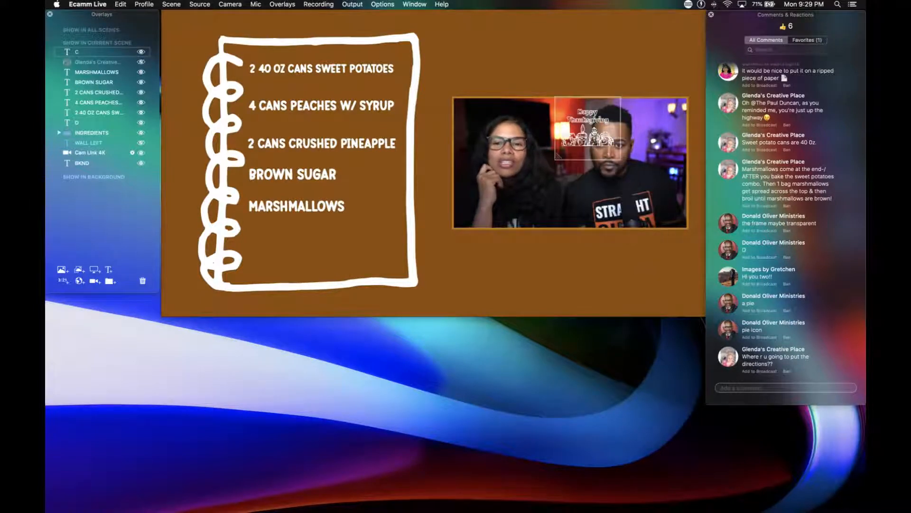
drag(590, 150, 682, 230)
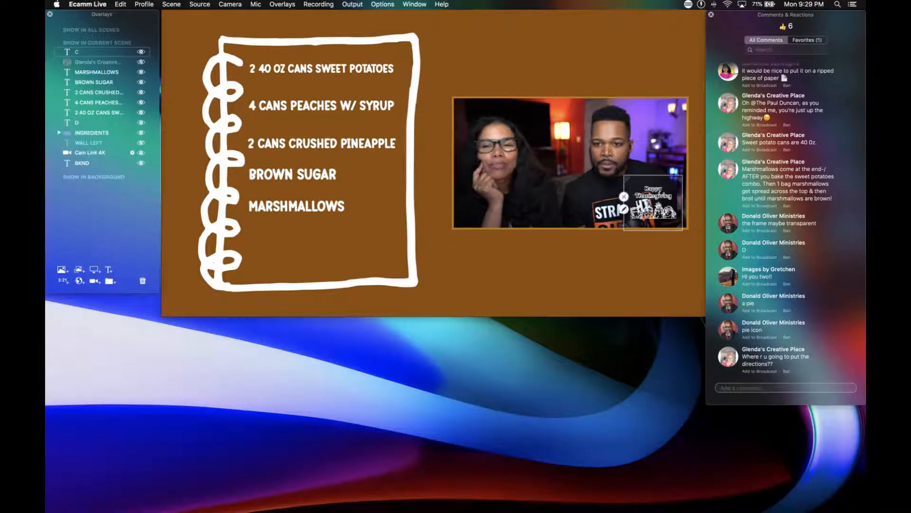
drag(659, 207, 645, 280)
drag(668, 304, 676, 312)
drag(645, 280, 667, 285)
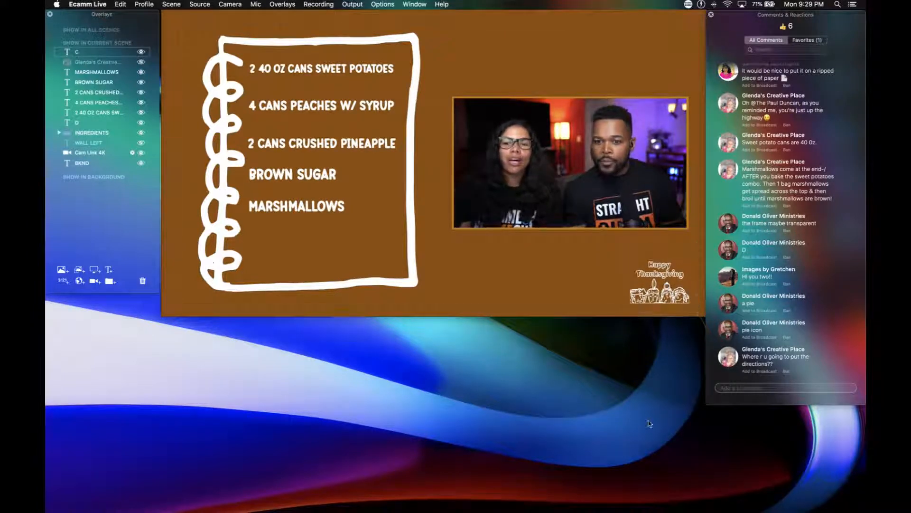
Enlarge the Happy Thanksgiving graphic slightly and fit it into the scene's lower-right corner, clear of the camera frame.
scroll(654, 284, up, 2)
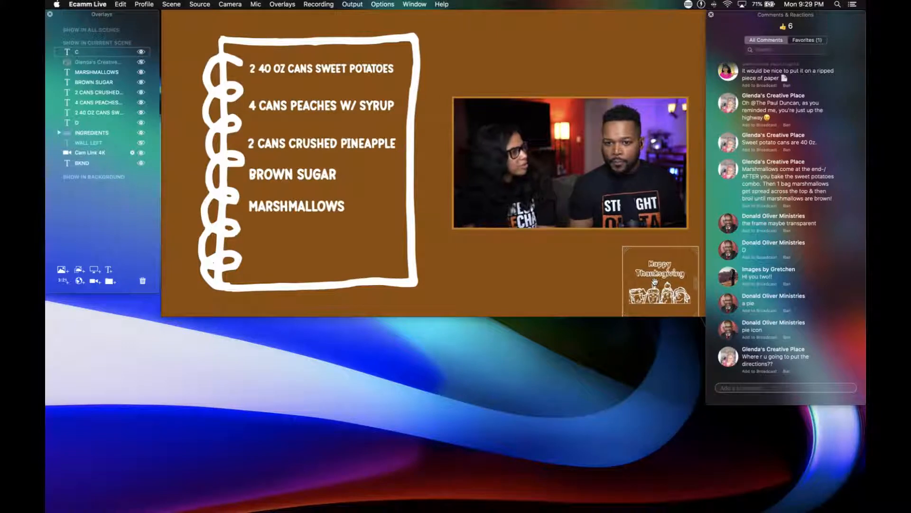
scroll(654, 283, up, 6)
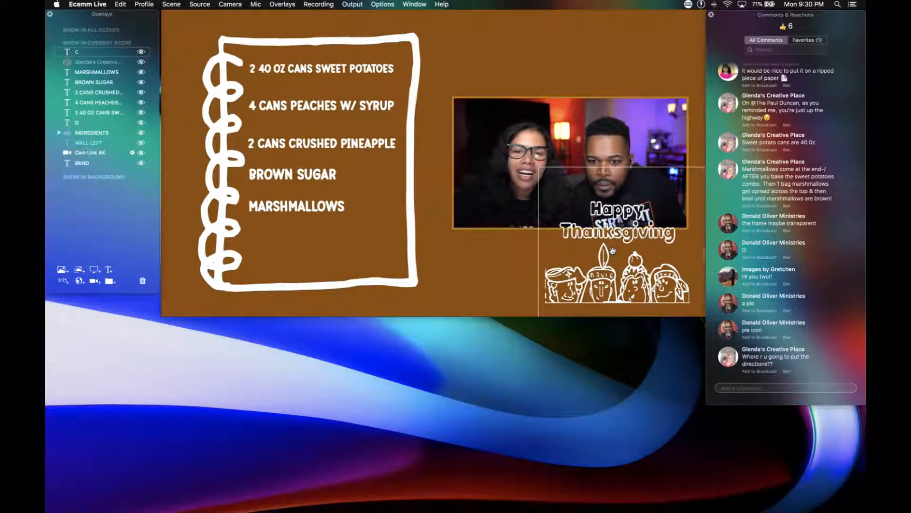
mouse_move(615, 273)
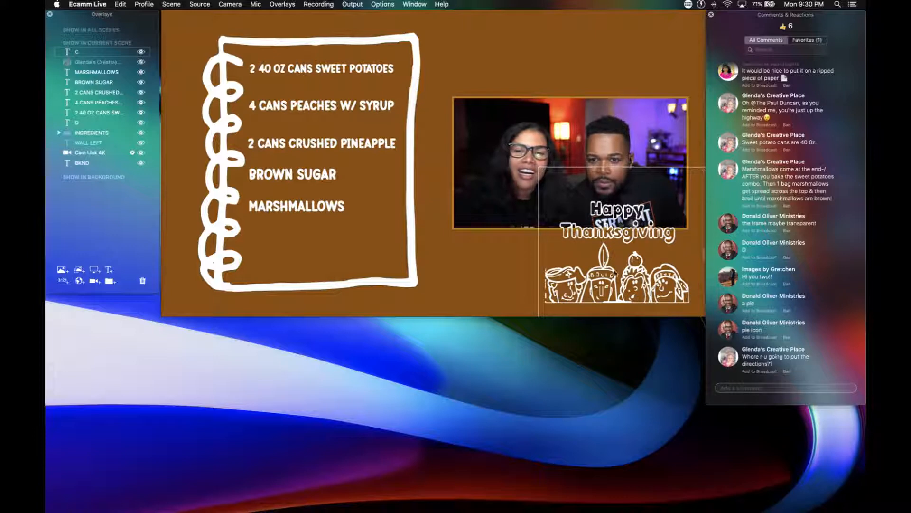
scroll(615, 273, down, 6)
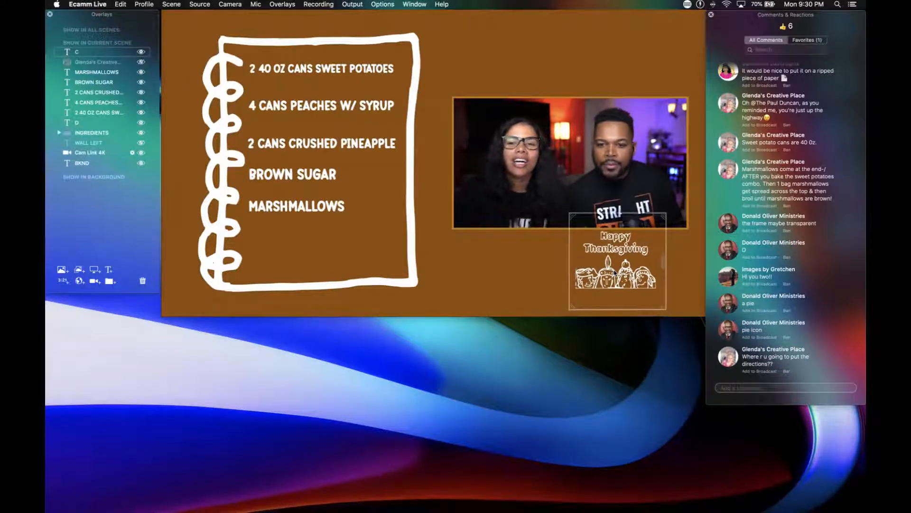
scroll(615, 273, down, 1)
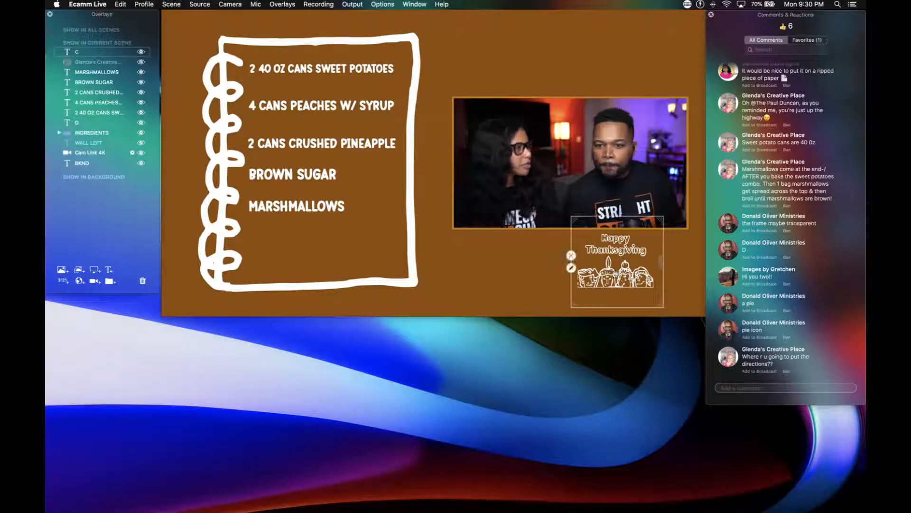
drag(614, 273, 647, 292)
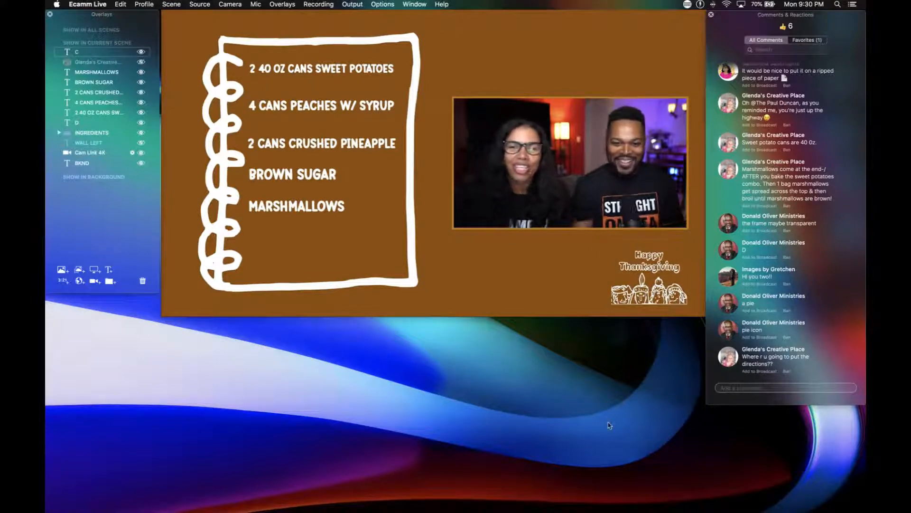
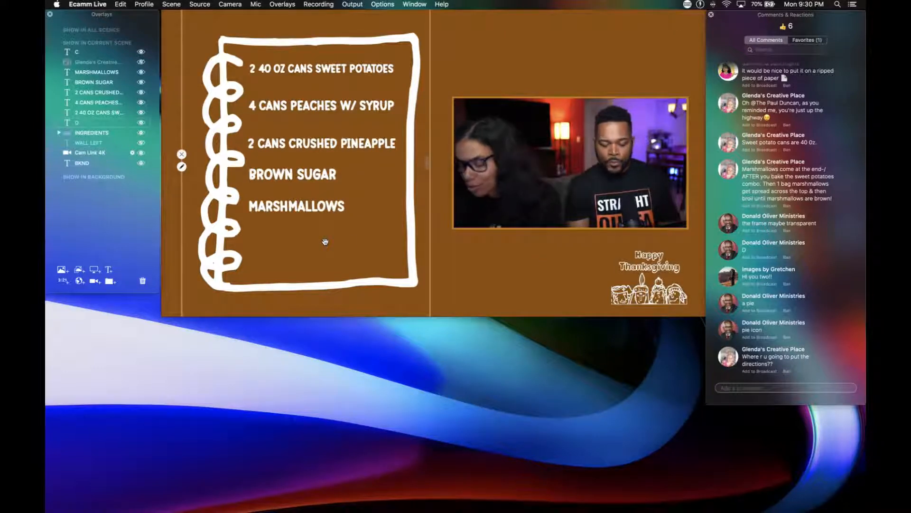
Start a new text overlay, clear its leftover text and search the character viewer for PIE.
key(super+t)
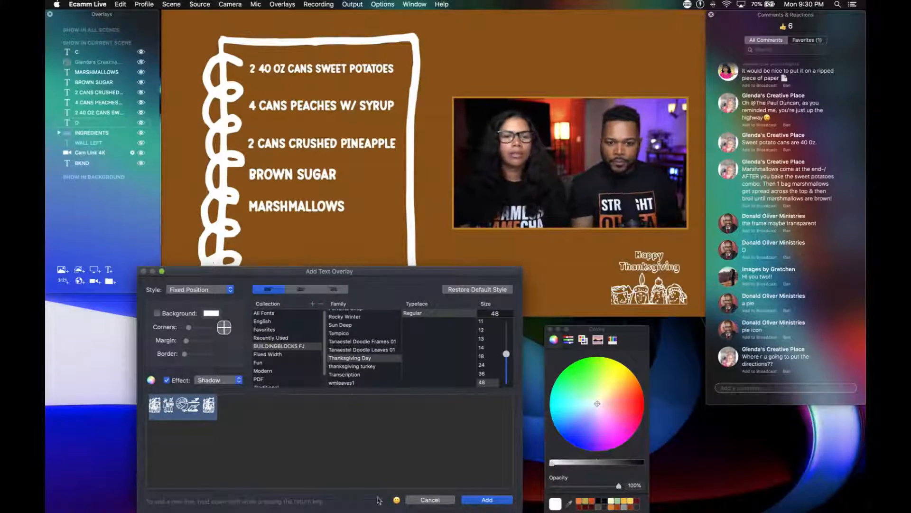
click(397, 500)
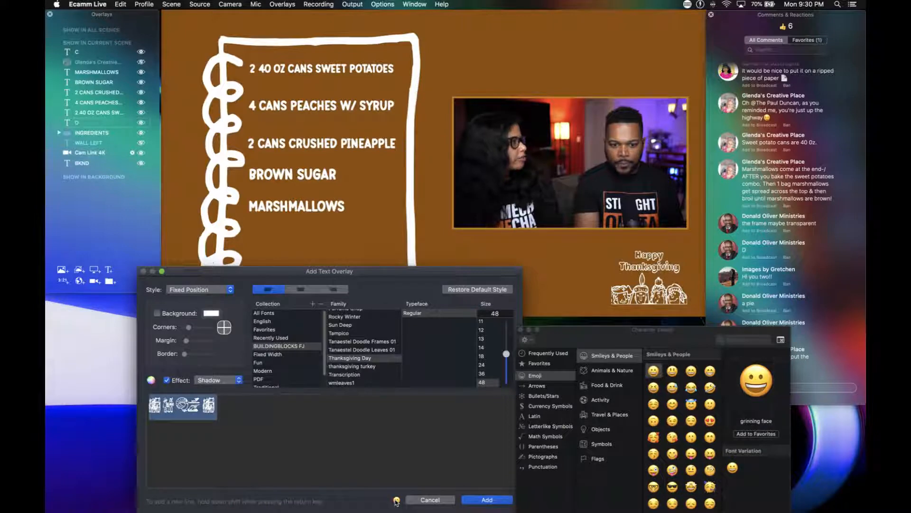
key(BackSpace)
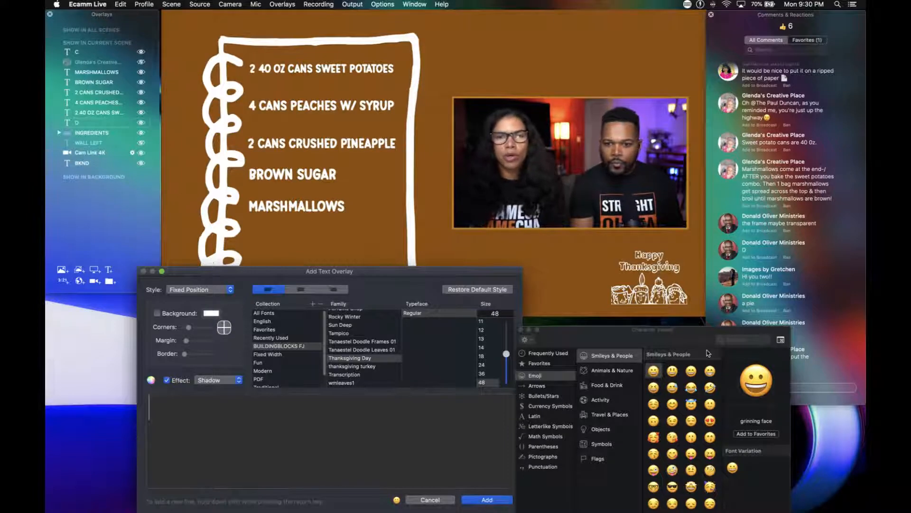
click(734, 340)
text(PIE)
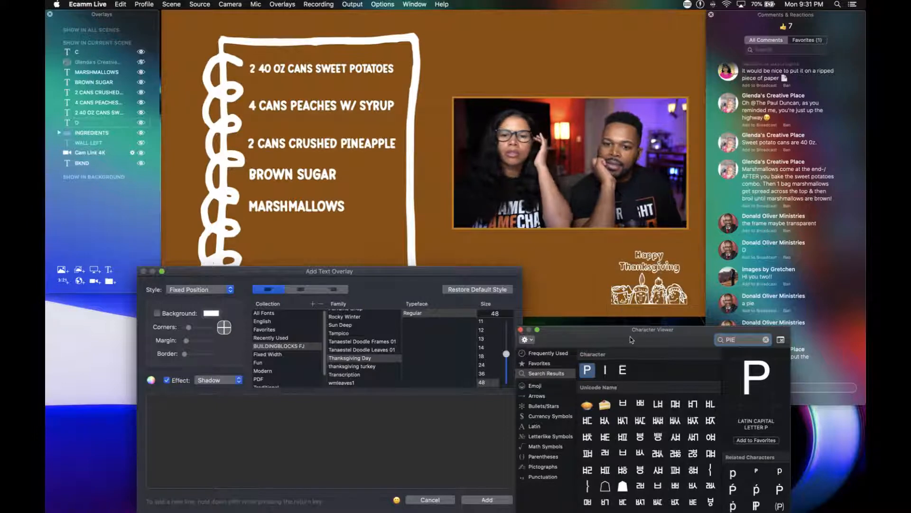
drag(630, 330, 667, 299)
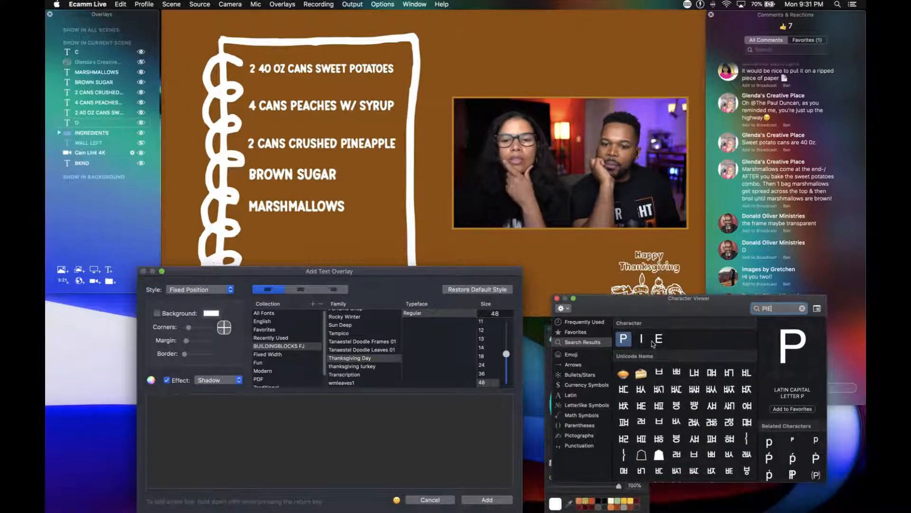
Insert the pie emoji into the text overlay, turn off its shadow effect and add it to the scene.
click(640, 374)
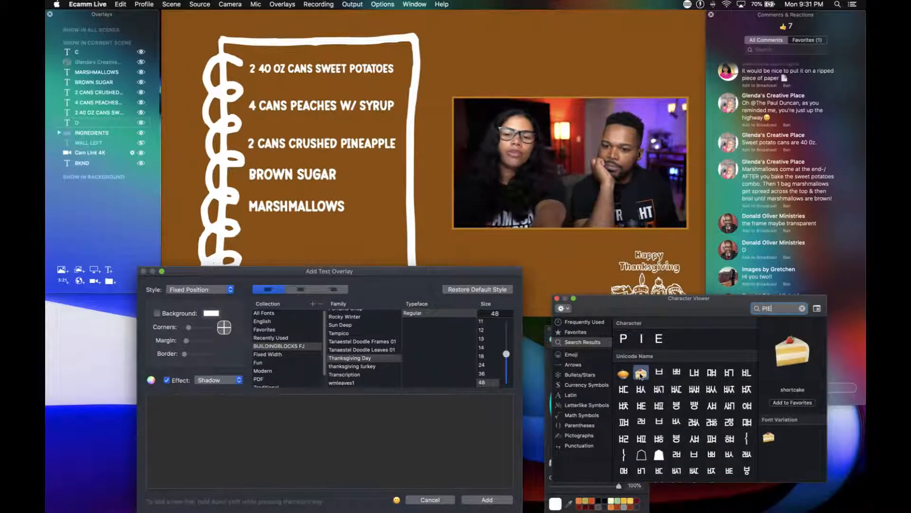
click(625, 374)
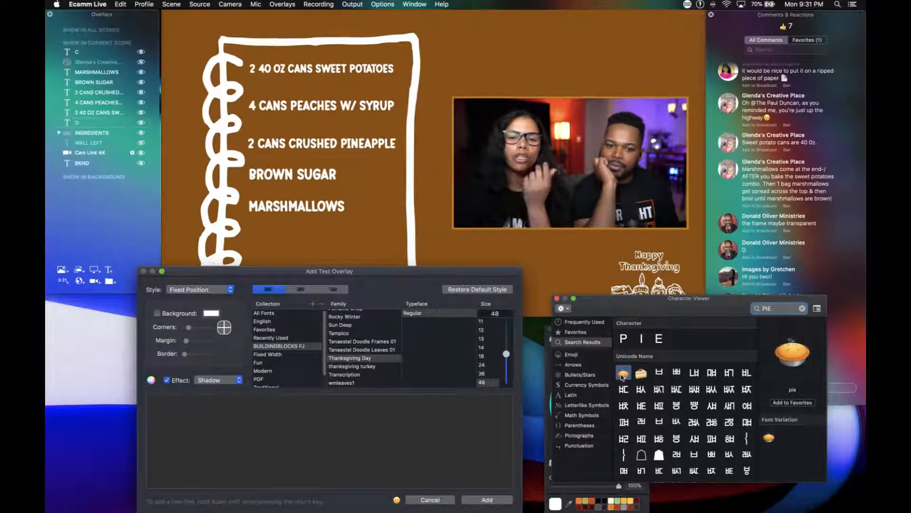
double_click(623, 374)
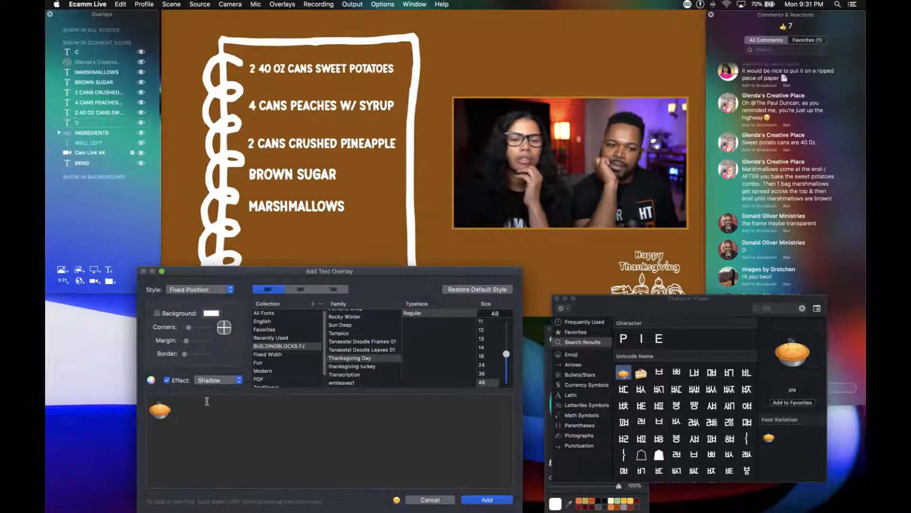
click(167, 380)
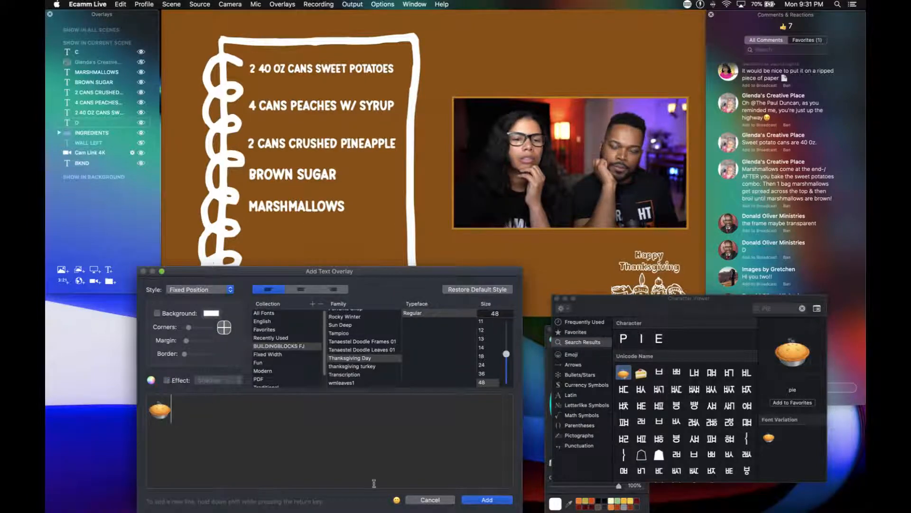
click(488, 499)
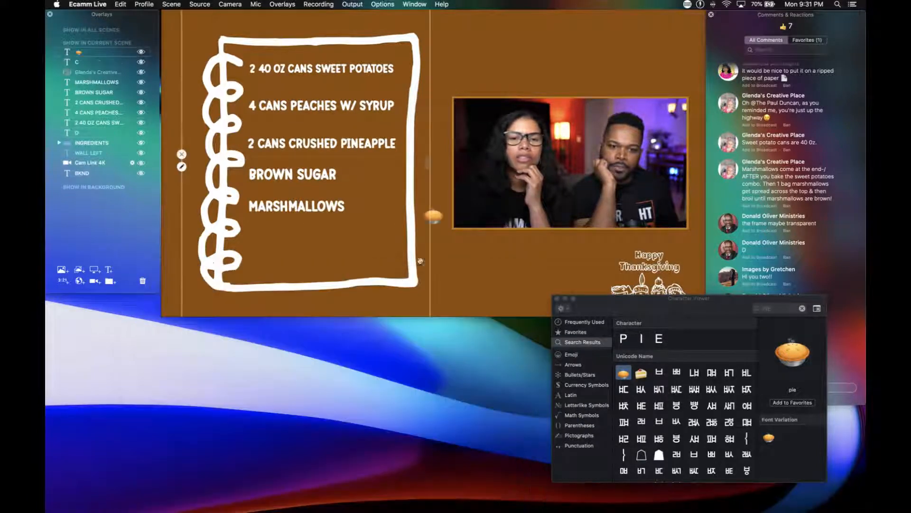
Close the character viewer, place the pie emoji inside the notebook under MARSHMALLOWS and enlarge it to fill the space.
click(557, 298)
click(433, 213)
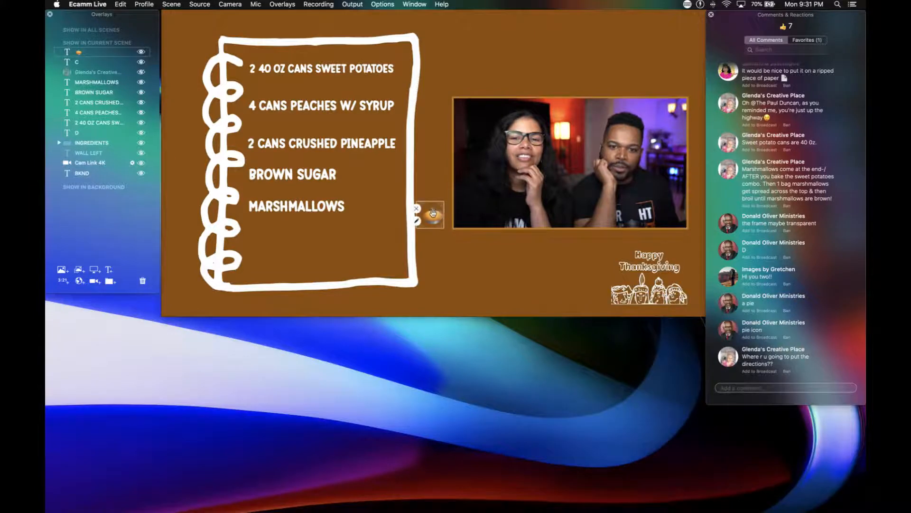
drag(433, 213, 314, 247)
scroll(314, 246, up, 3)
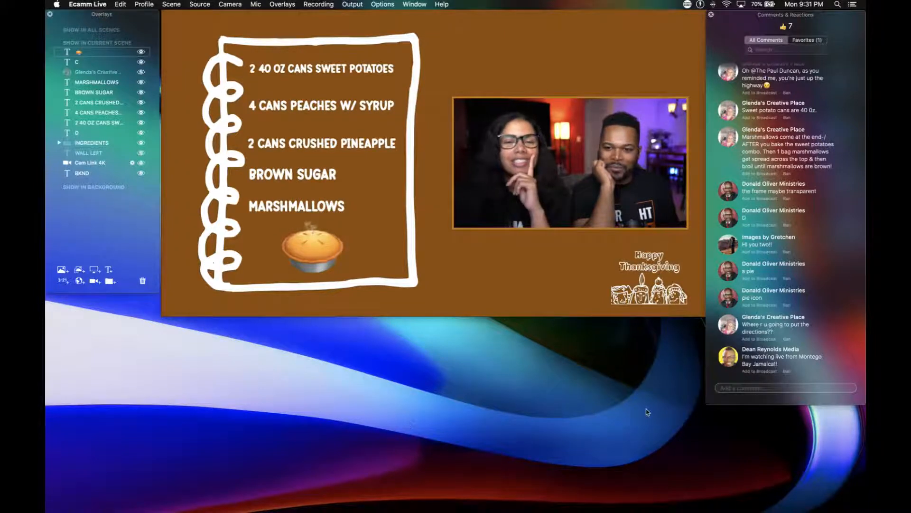
Show the viewer comment about watching live from Montego Bay Jamaica on the broadcast, and hide it again.
click(729, 357)
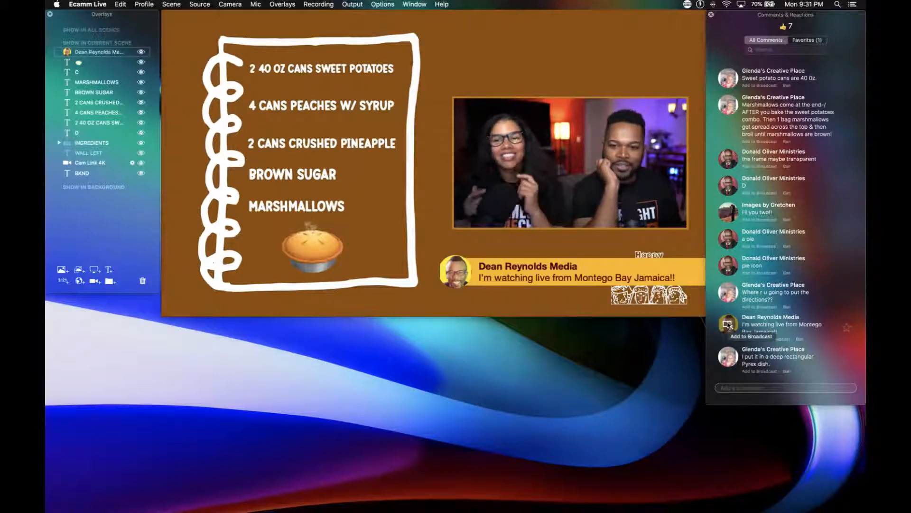
click(728, 324)
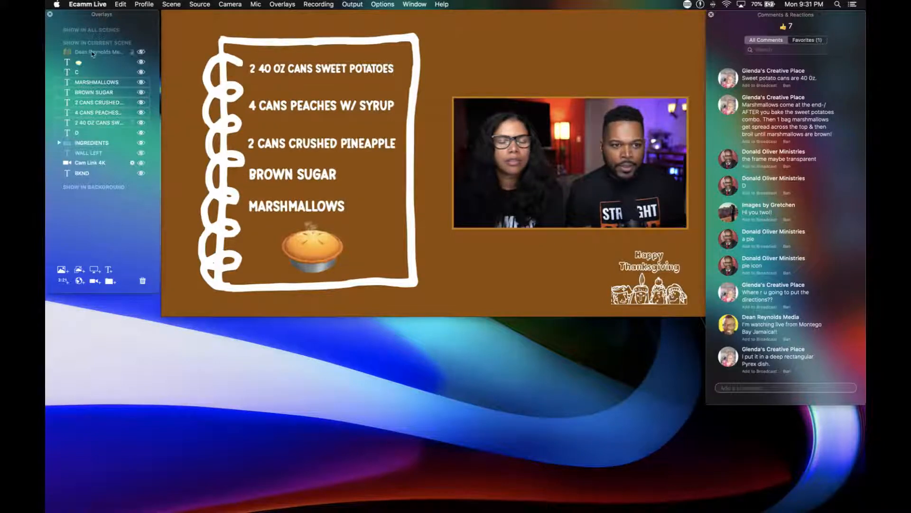
Move the five ingredient text overlays into the INGREDIENTS group, and toggle the group's visibility off and on to check it.
drag(98, 82, 114, 144)
click(59, 92)
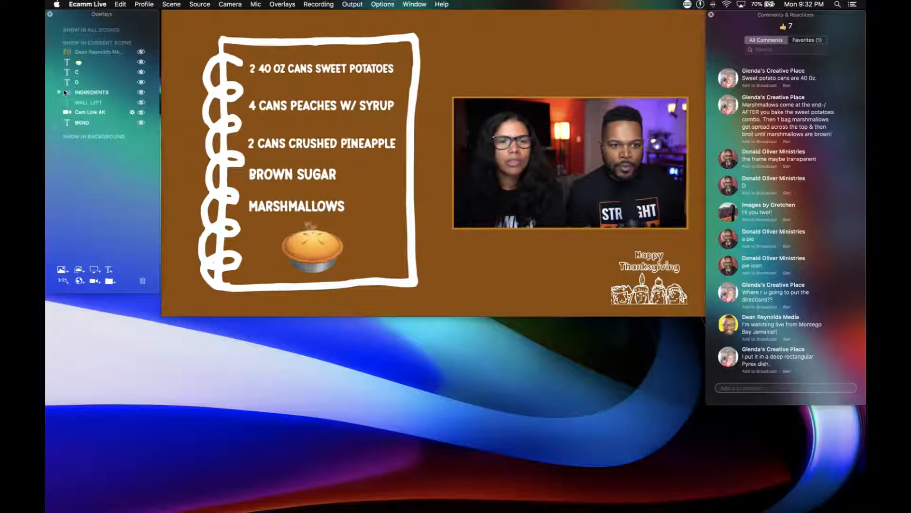
click(141, 92)
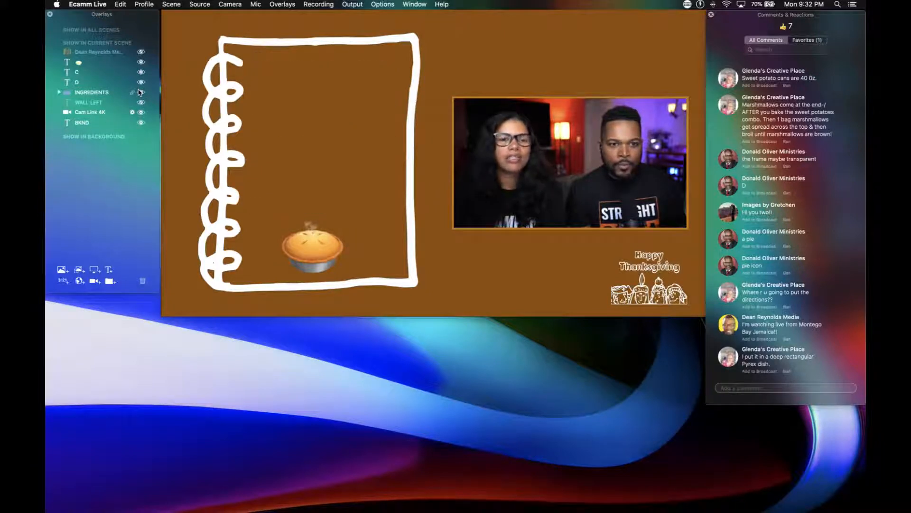
click(140, 93)
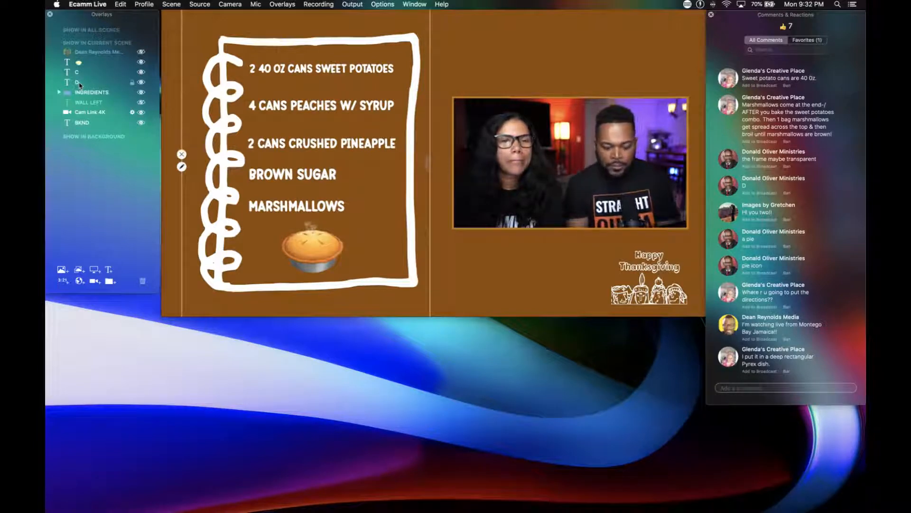
Create an overlay group named FRAME, move the notebook graphic D into it and collapse the group.
key(super+g)
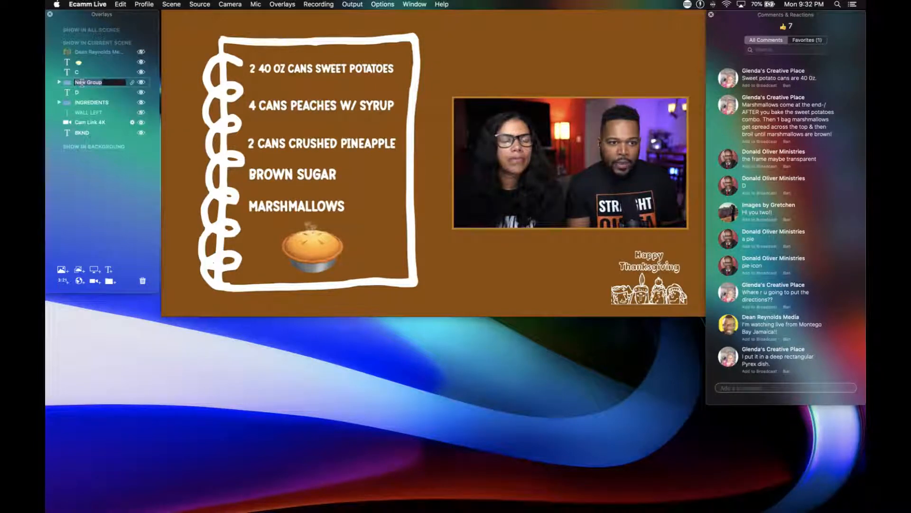
text(FRAME)
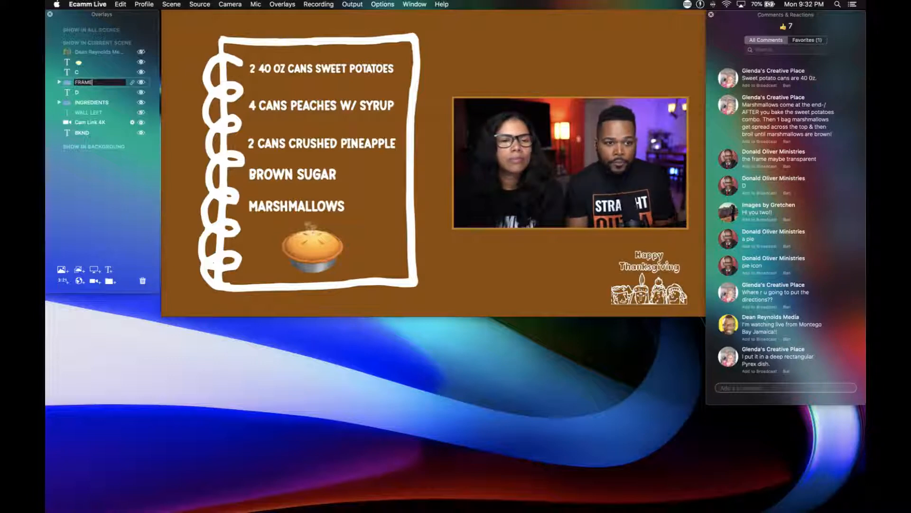
key(Return)
click(140, 93)
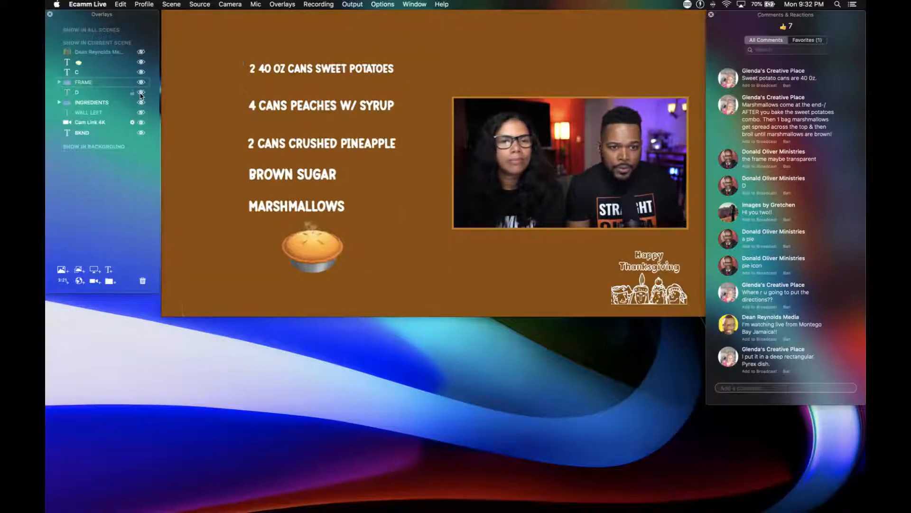
click(140, 93)
drag(81, 96, 83, 83)
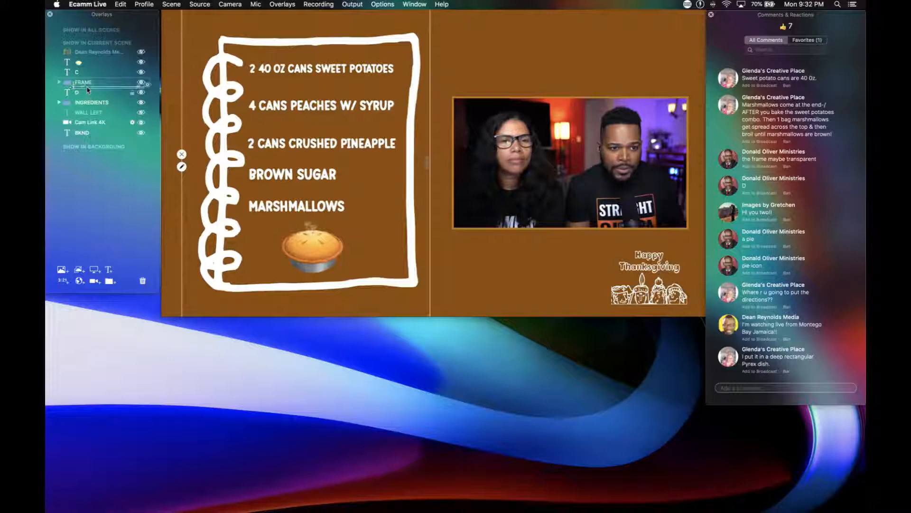
click(58, 82)
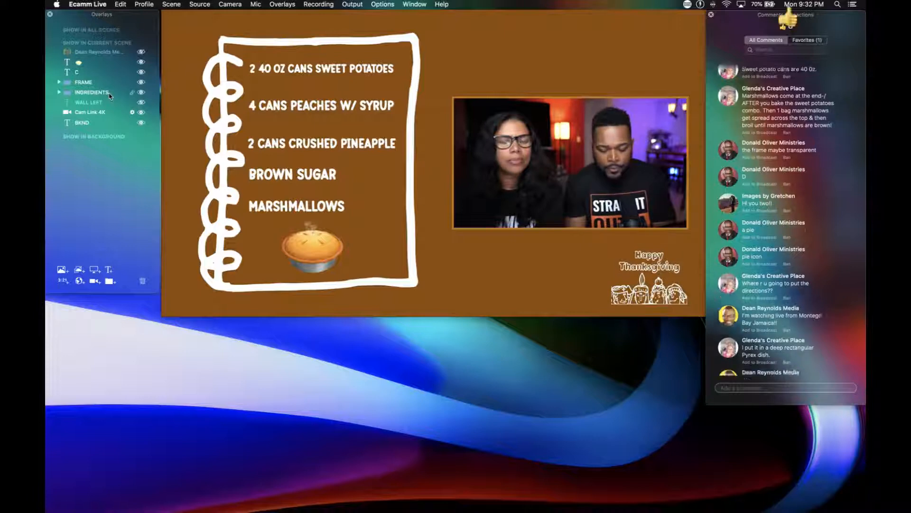
Create a group named LOGO holding the Happy Thanksgiving graphic C, and move the viewer comment overlay above it.
key(super+g)
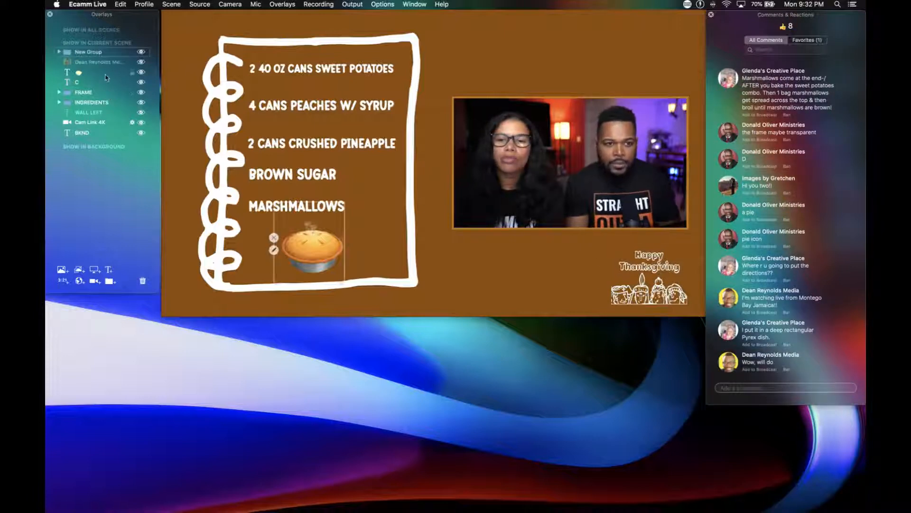
double_click(99, 51)
text(LOGO)
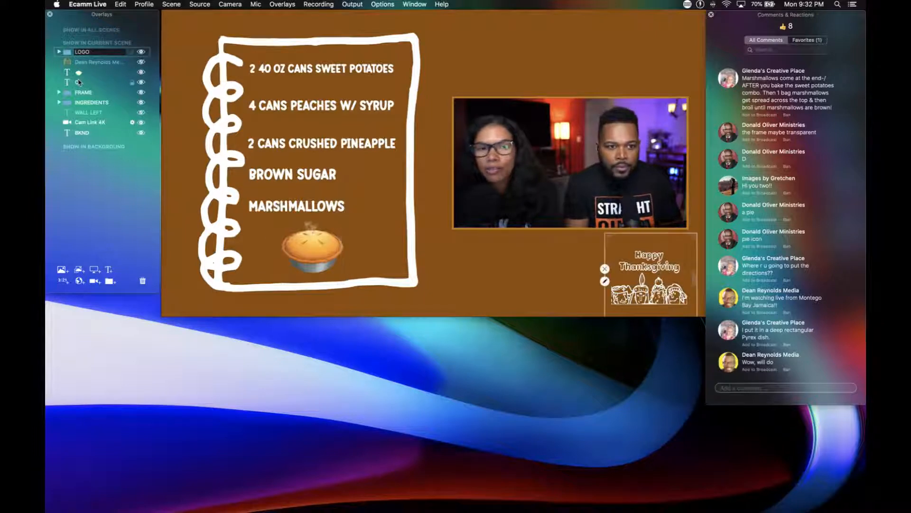
drag(79, 82, 87, 61)
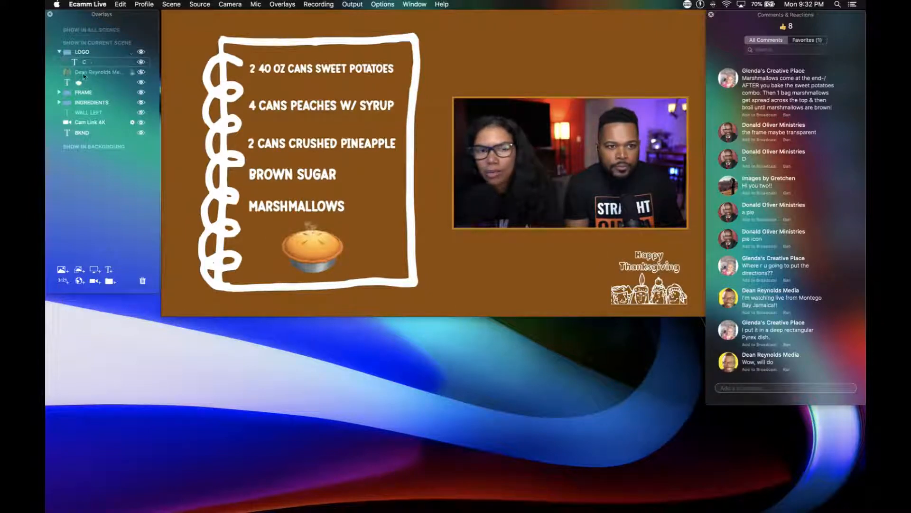
drag(83, 73, 85, 48)
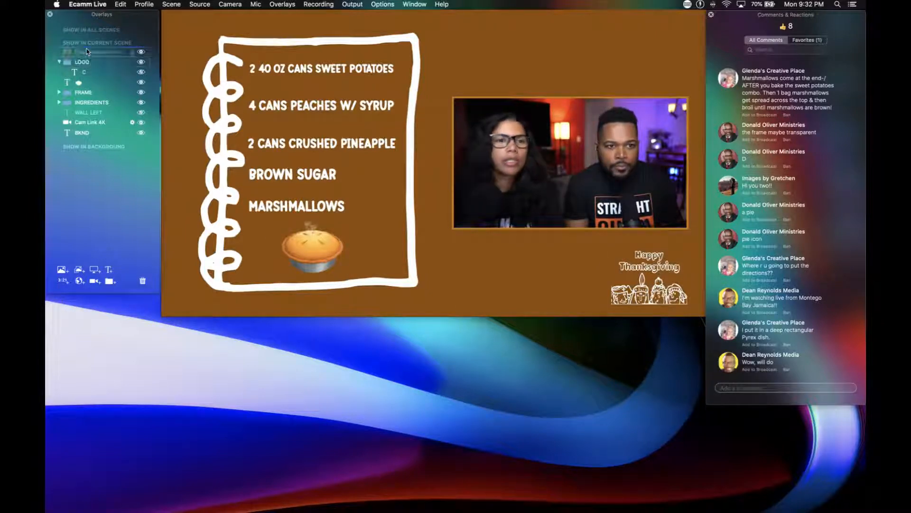
click(59, 62)
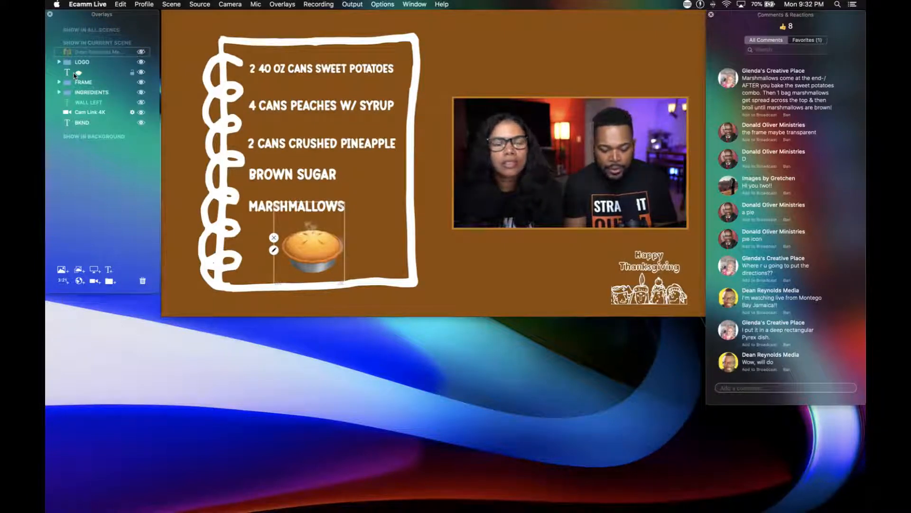
Create a group named PIE holding the pie emoji, and move the INGREDIENTS group directly above it.
key(super+g)
double_click(81, 50)
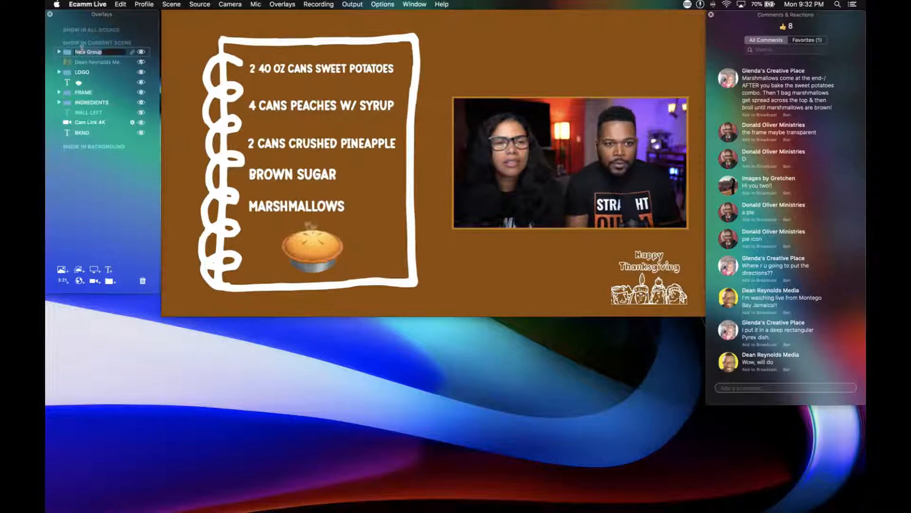
text(Pi)
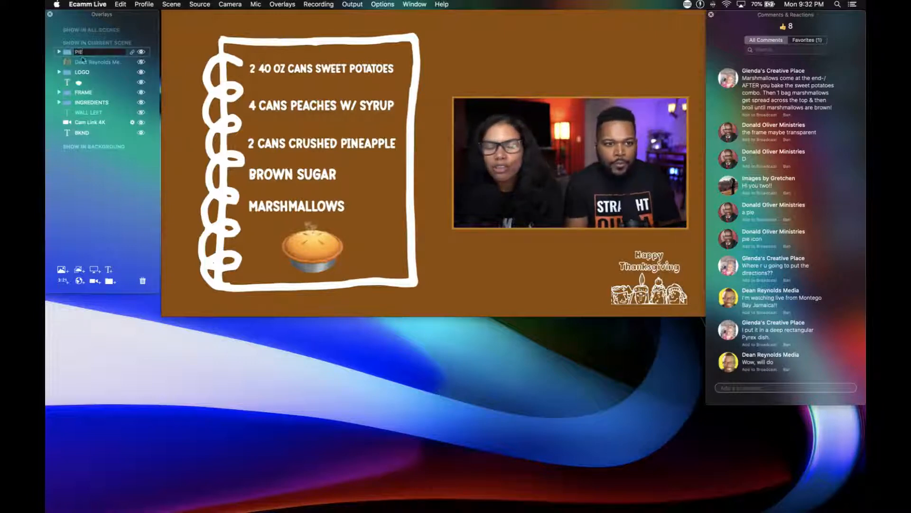
drag(80, 84, 95, 53)
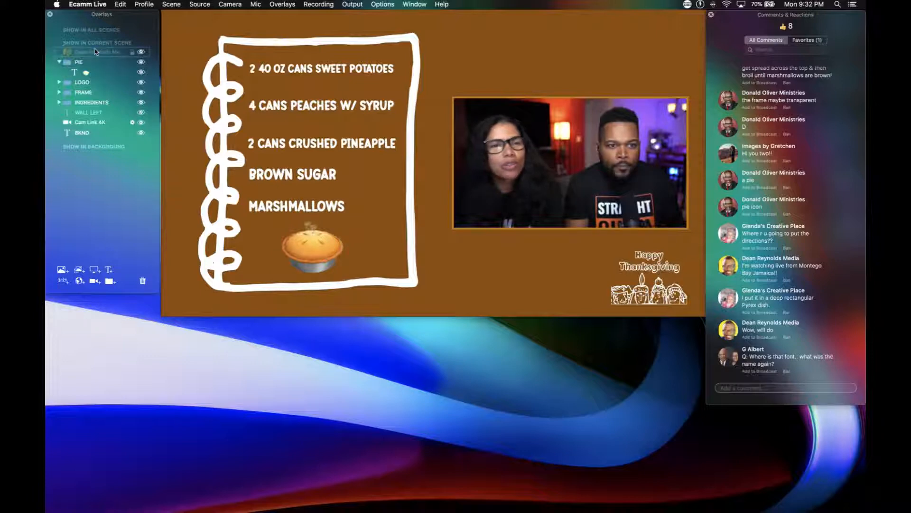
click(59, 62)
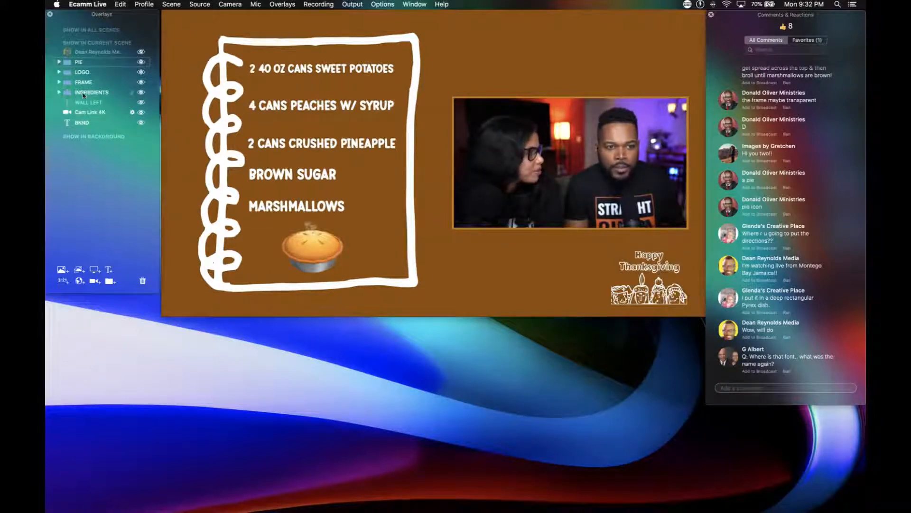
drag(86, 94, 89, 63)
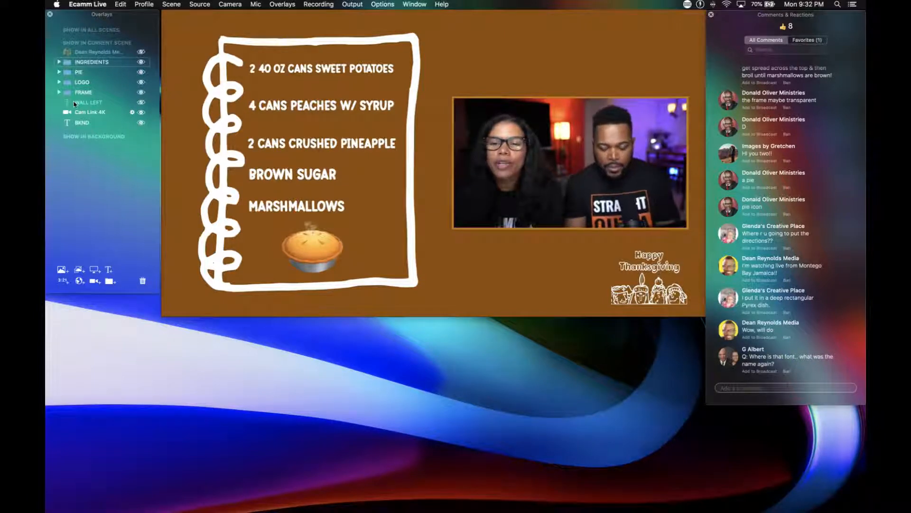
Move the nested New Group out of INGREDIENTS to just below FRAME and rename it BACKGROUND.
click(59, 62)
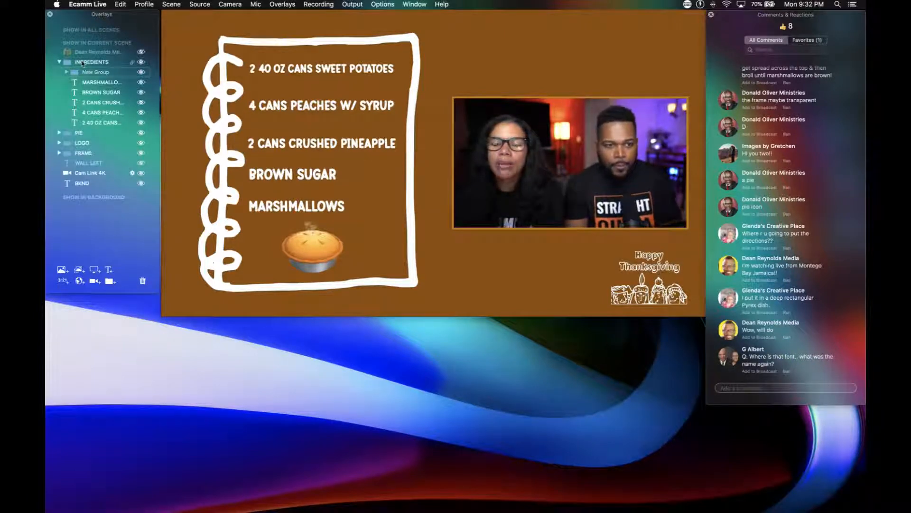
drag(74, 73, 67, 162)
double_click(86, 155)
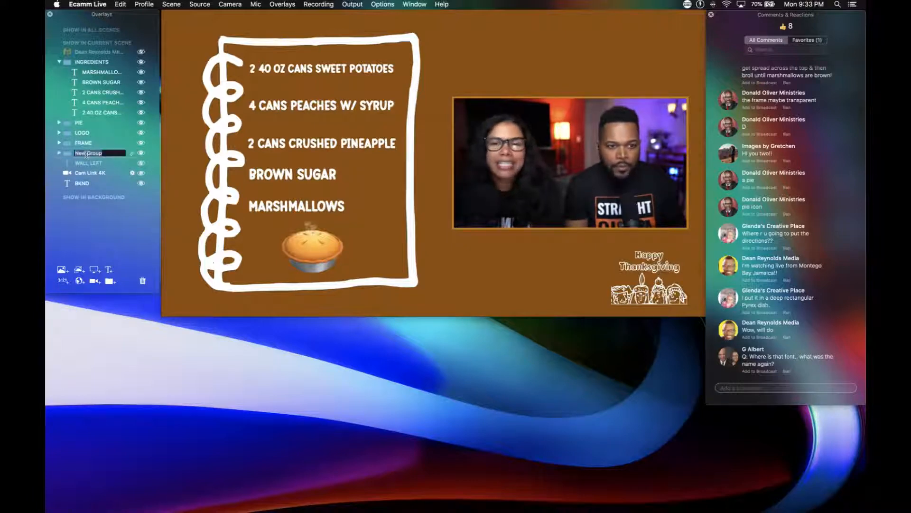
text(BACKGROUND)
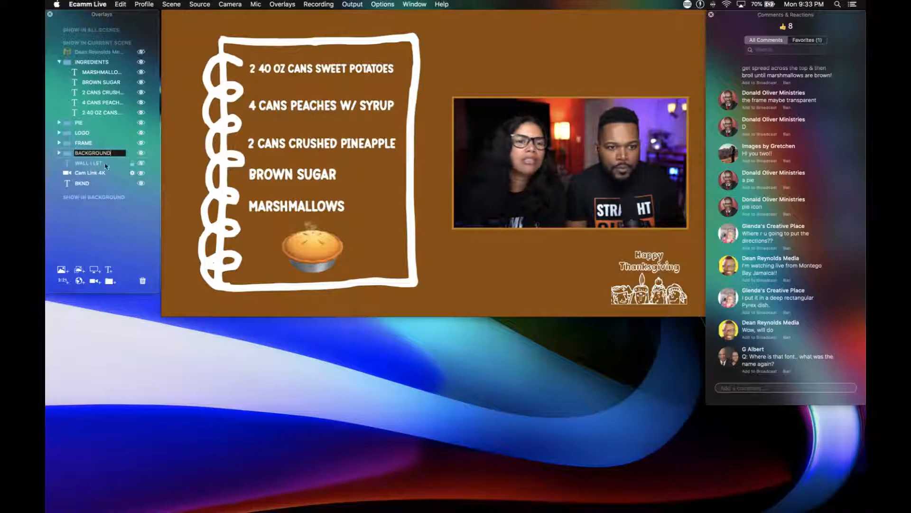
Move the BKND overlay into the BACKGROUND group and Cam Link 4K directly above INGREDIENTS, then collapse both groups.
drag(85, 182, 100, 157)
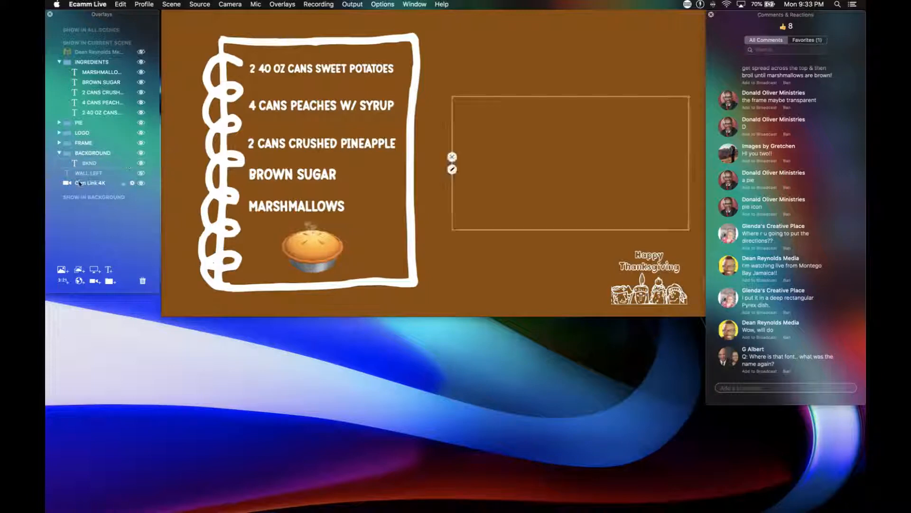
drag(80, 184, 92, 57)
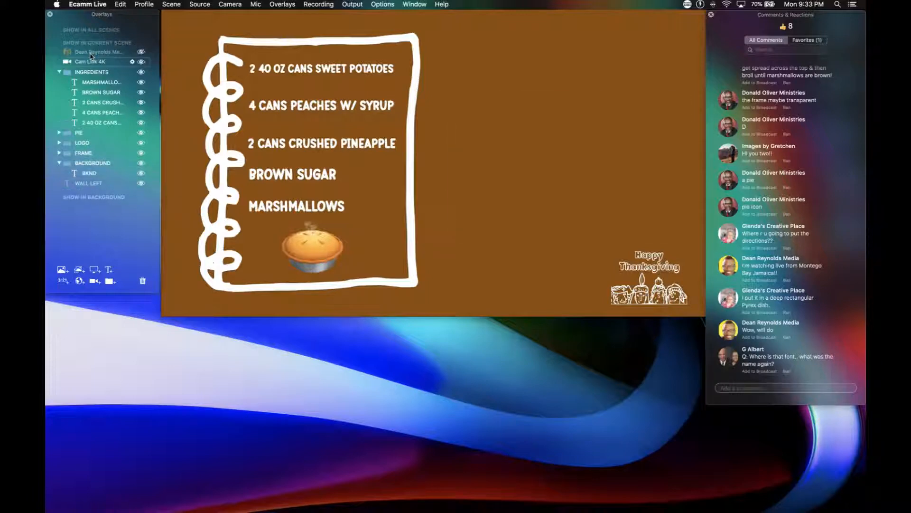
click(59, 164)
click(60, 72)
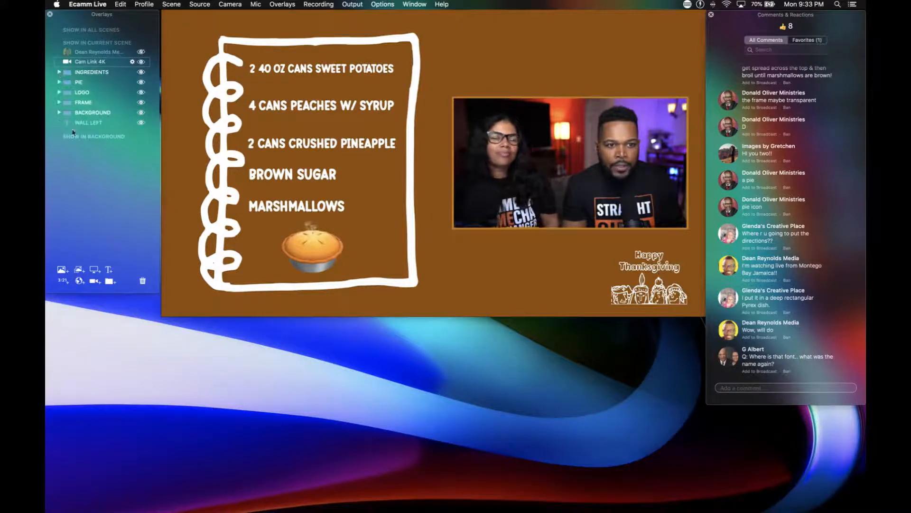
Delete the WALL LEFT text overlay from the current scene.
click(87, 124)
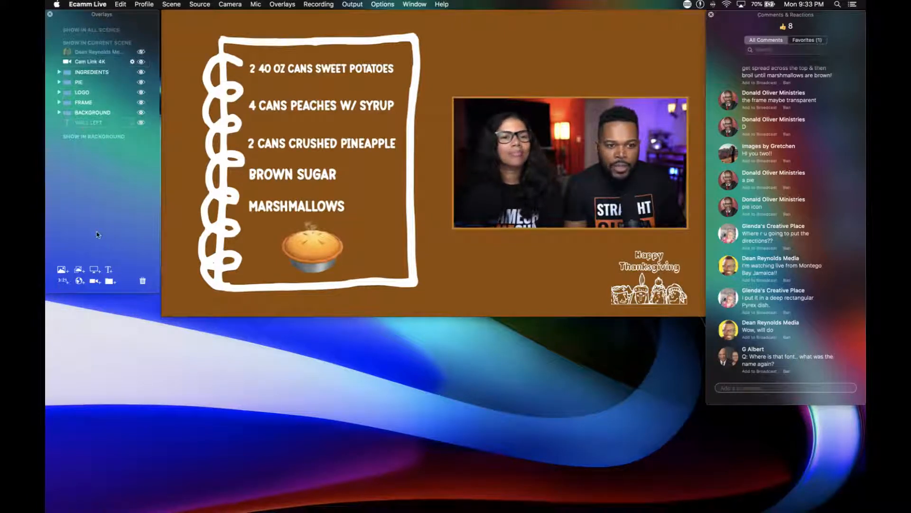
click(142, 280)
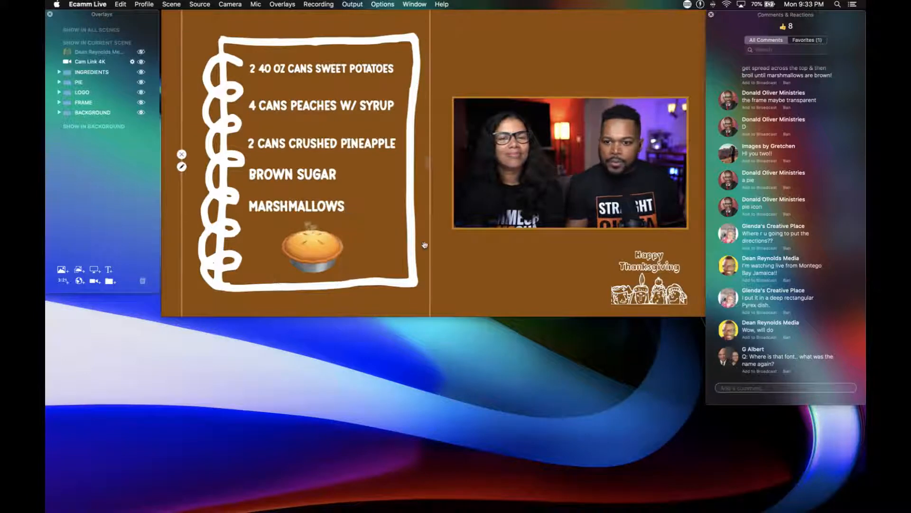
Find the viewer comment suggesting Tanaestel Doole Frames on DaFonts, show it on the broadcast and mark it as a favorite.
scroll(754, 257, up, 2)
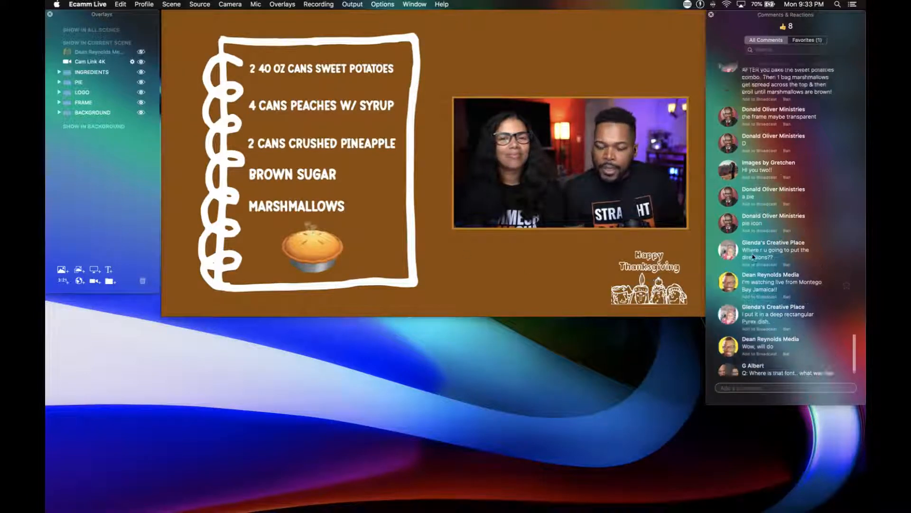
scroll(753, 257, up, 2)
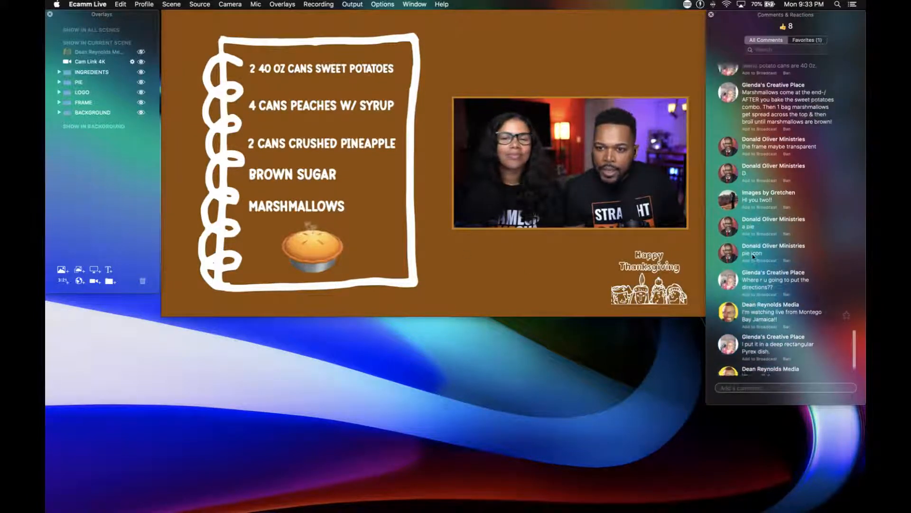
scroll(753, 255, up, 5)
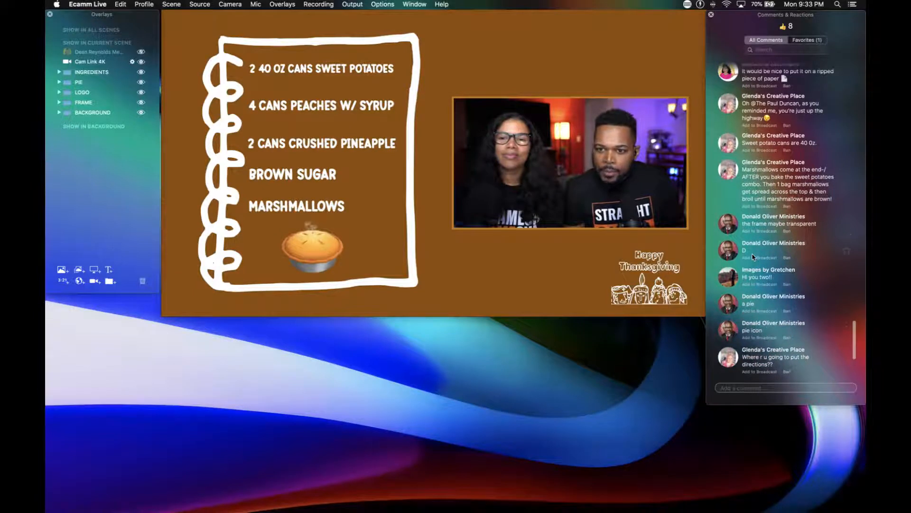
scroll(753, 256, up, 5)
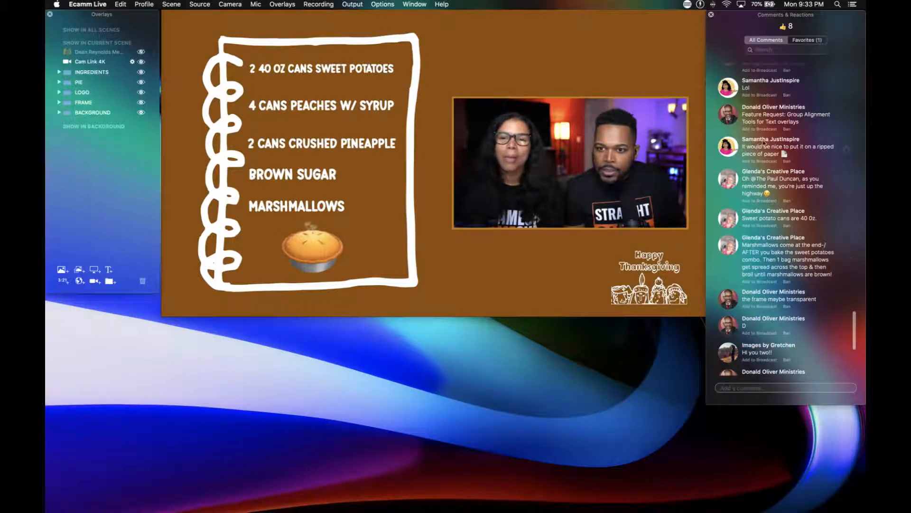
scroll(793, 173, up, 10)
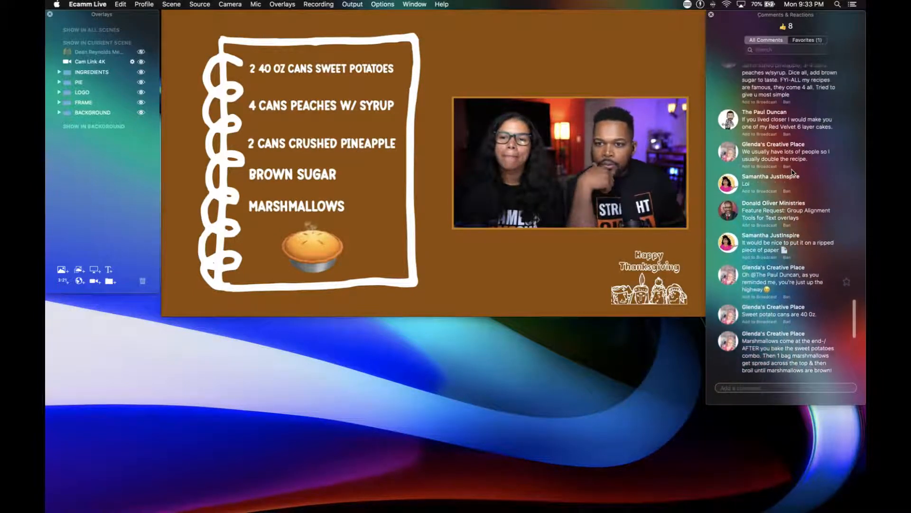
scroll(792, 173, up, 5)
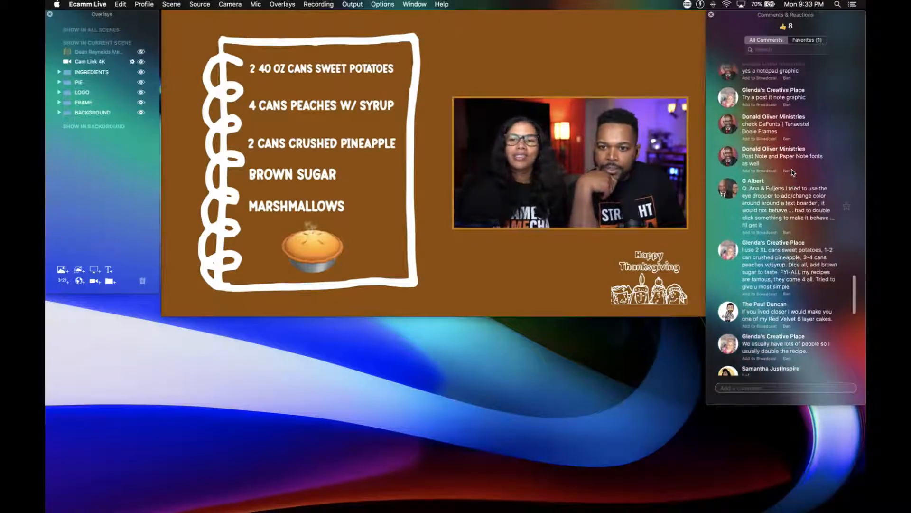
click(728, 125)
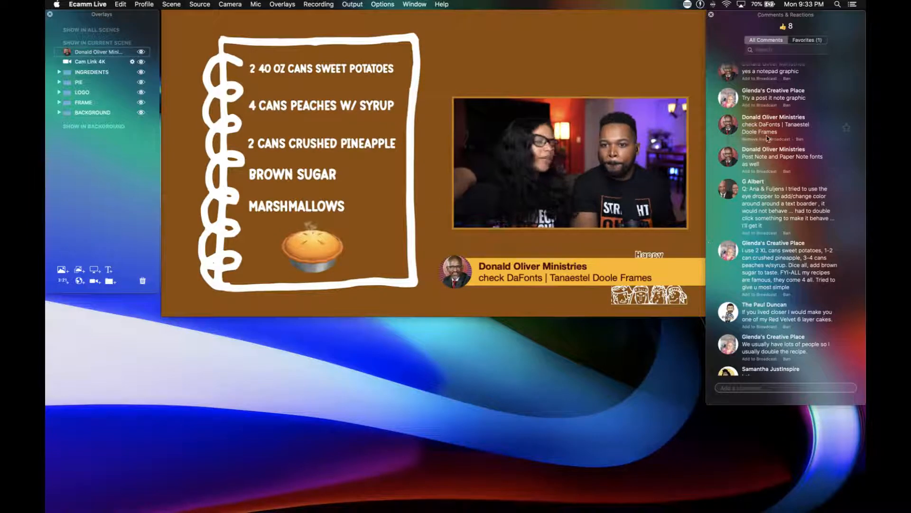
click(847, 128)
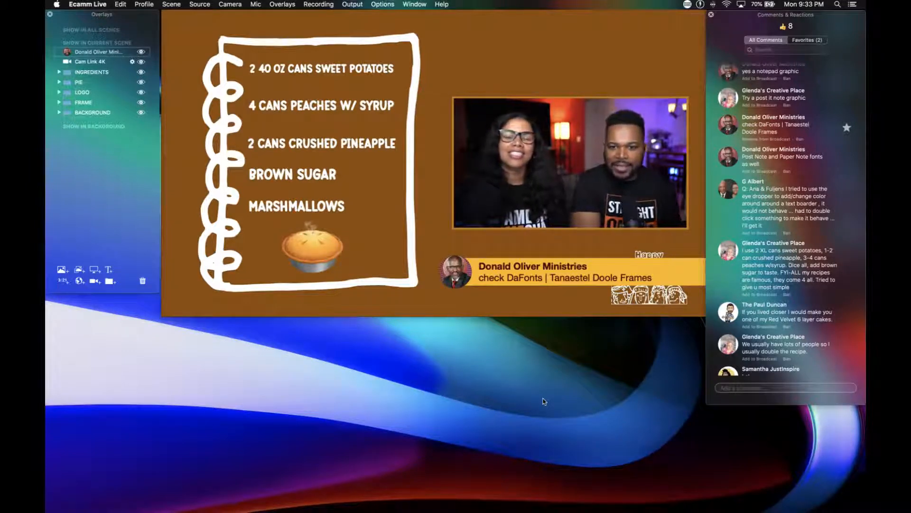
Return to the newest viewer comments and remove the displayed font comment from the broadcast.
scroll(779, 331, down, 10)
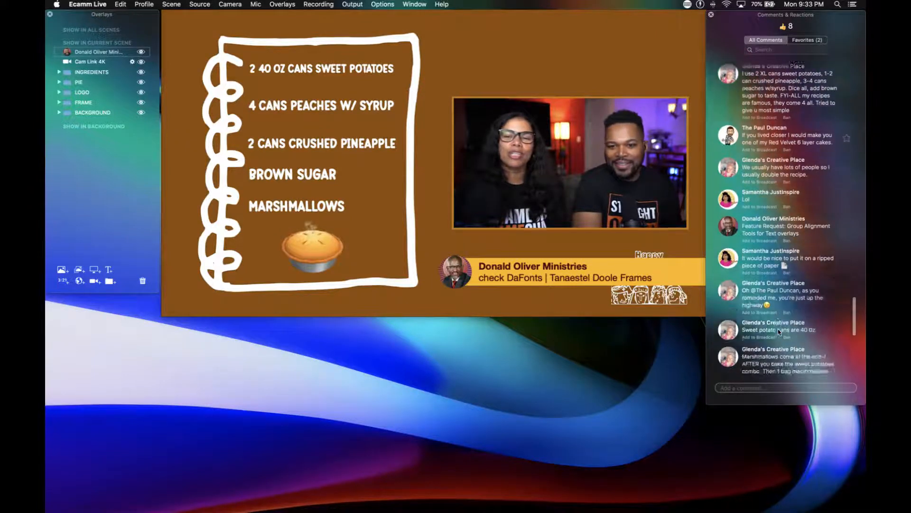
scroll(779, 332, down, 5)
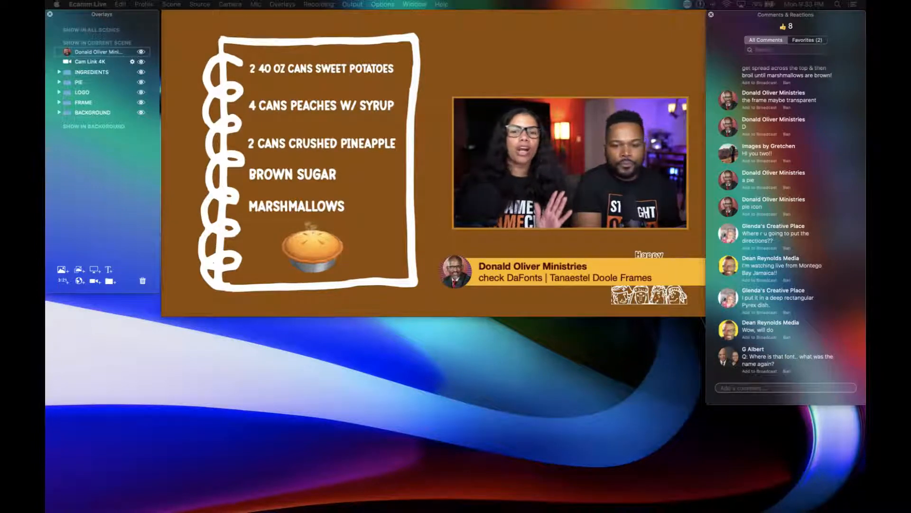
mouse_move(516, 266)
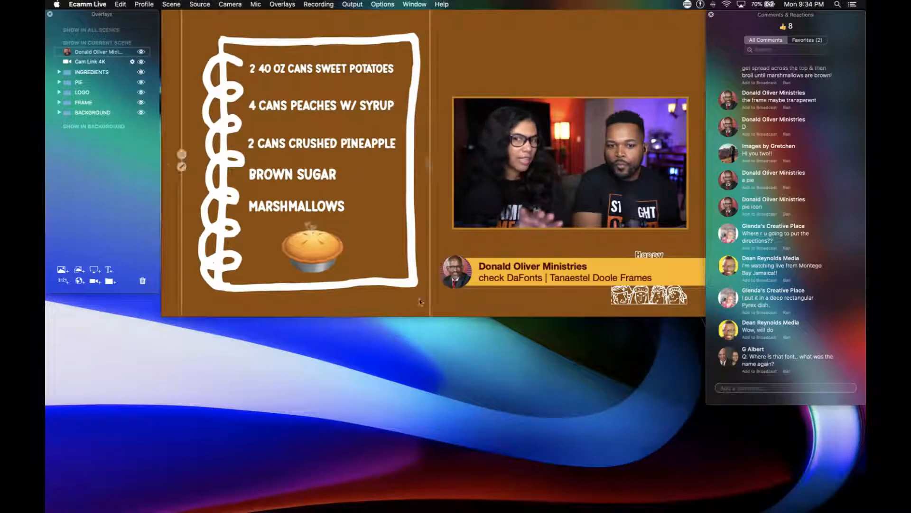
click(439, 266)
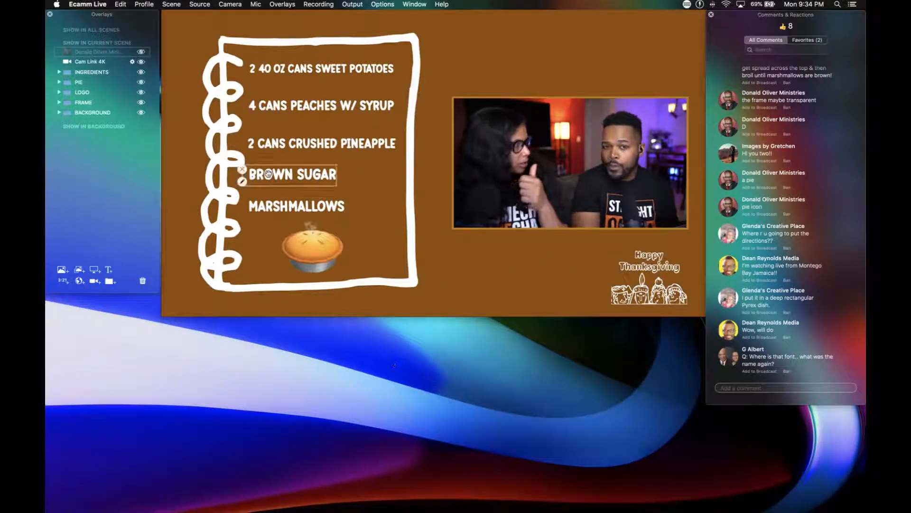
Hide the whole INGREDIENTS group in the scene and show it again.
click(142, 72)
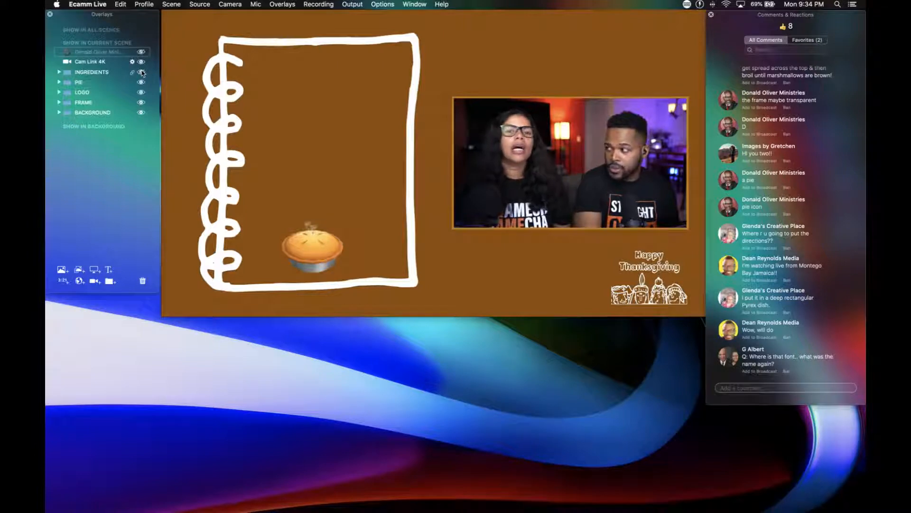
click(141, 72)
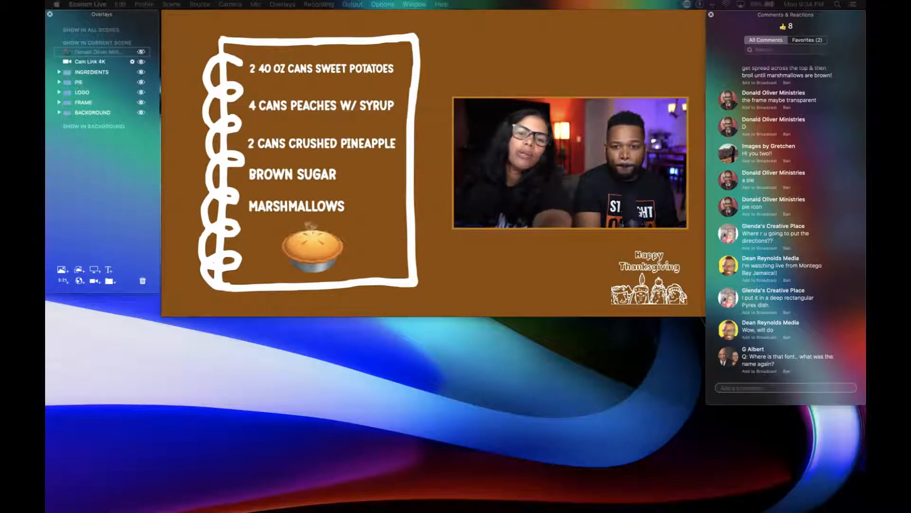
mouse_move(557, 145)
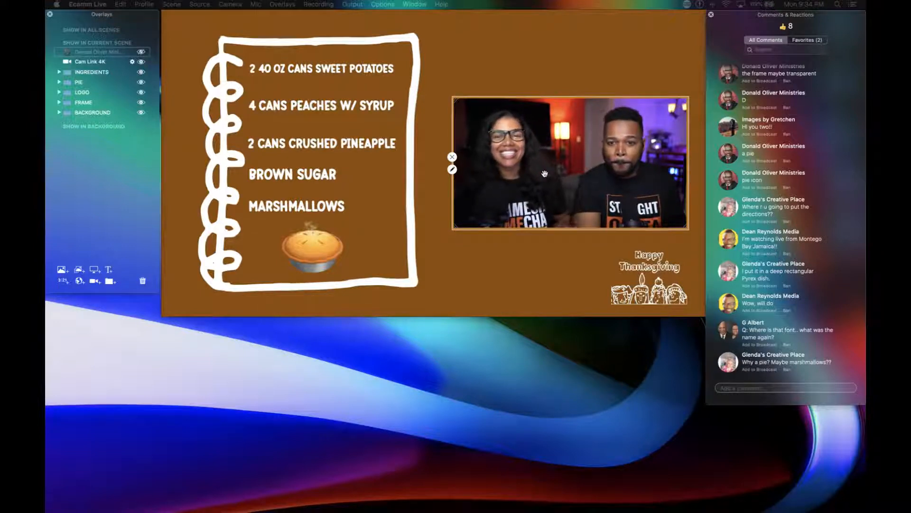
drag(544, 174, 558, 174)
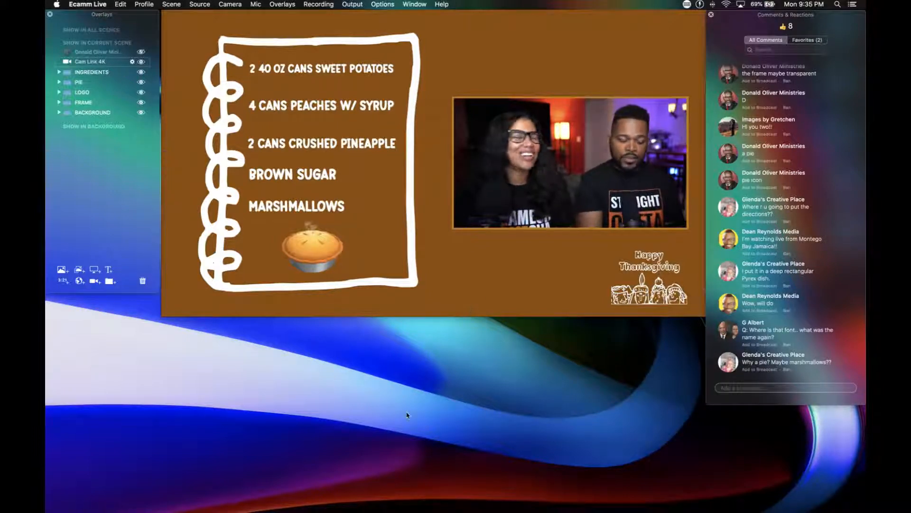
Start a new text overlay, clear its placeholder text and search the emoji characters for MARSHMALLOWS.
key(super+t)
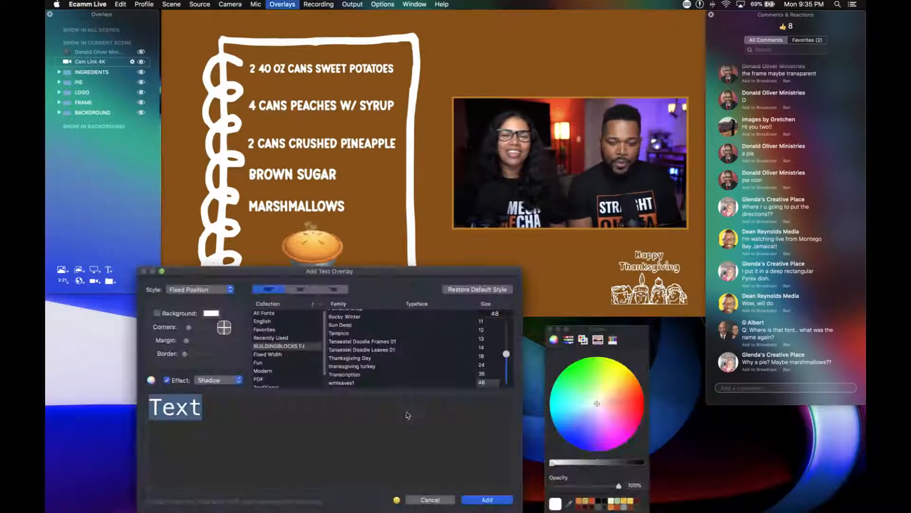
key(BackSpace)
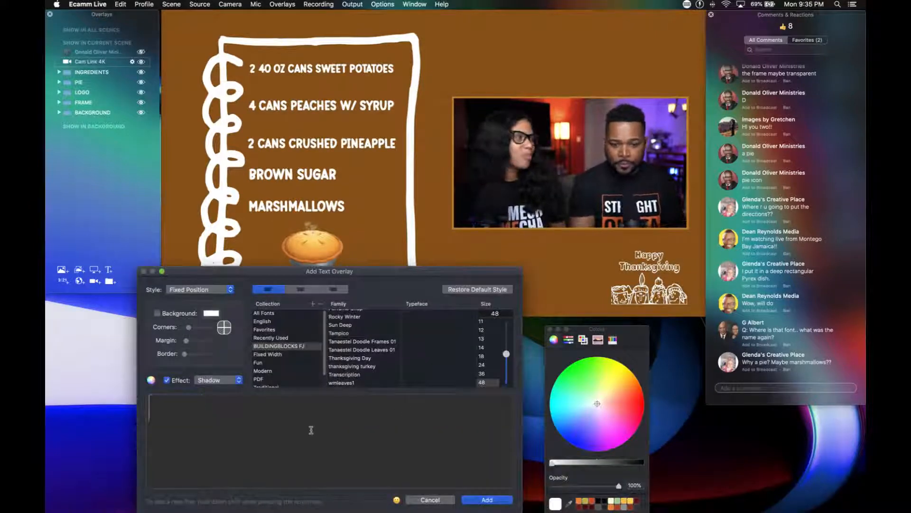
click(397, 499)
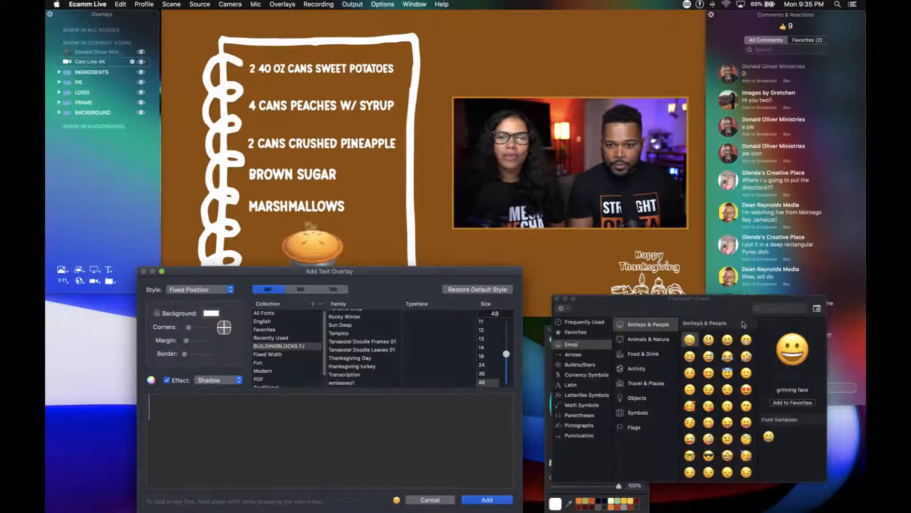
click(767, 310)
text(MA)
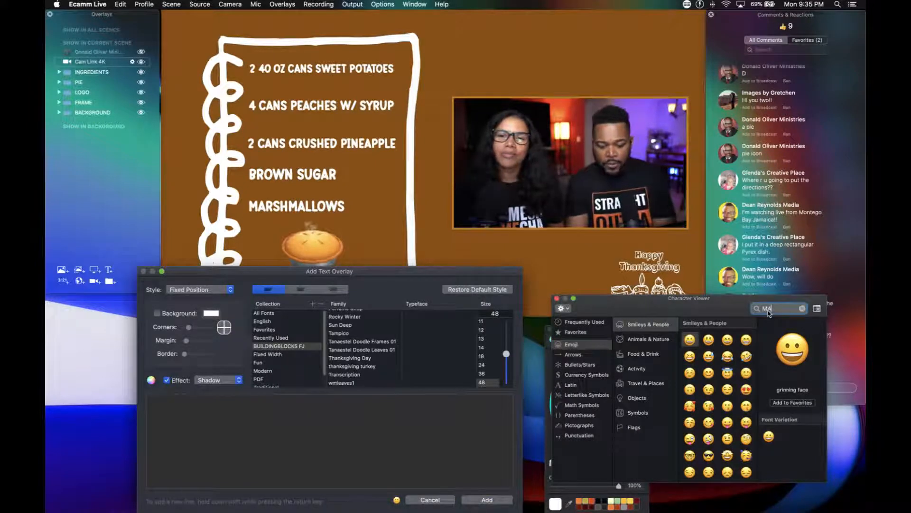
text(RSHMA)
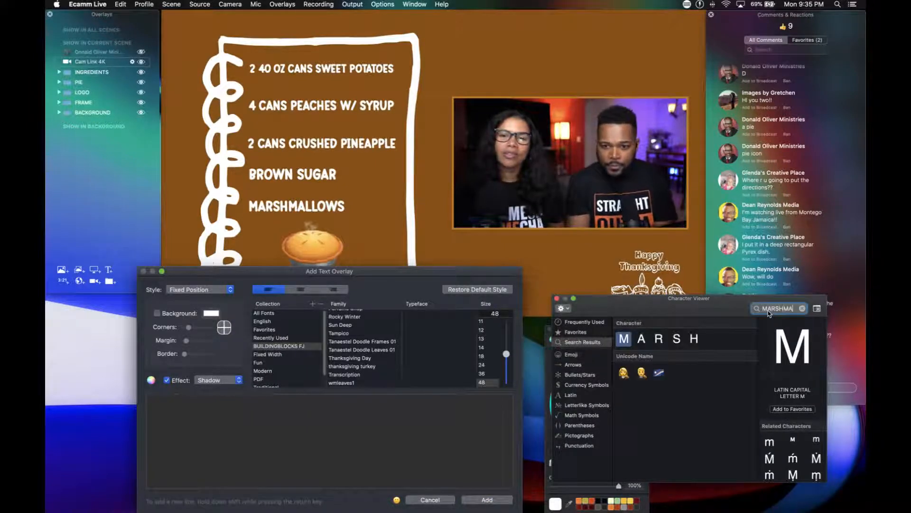
text(LLOPW)
key(BackSpace)
key(BackSpace)
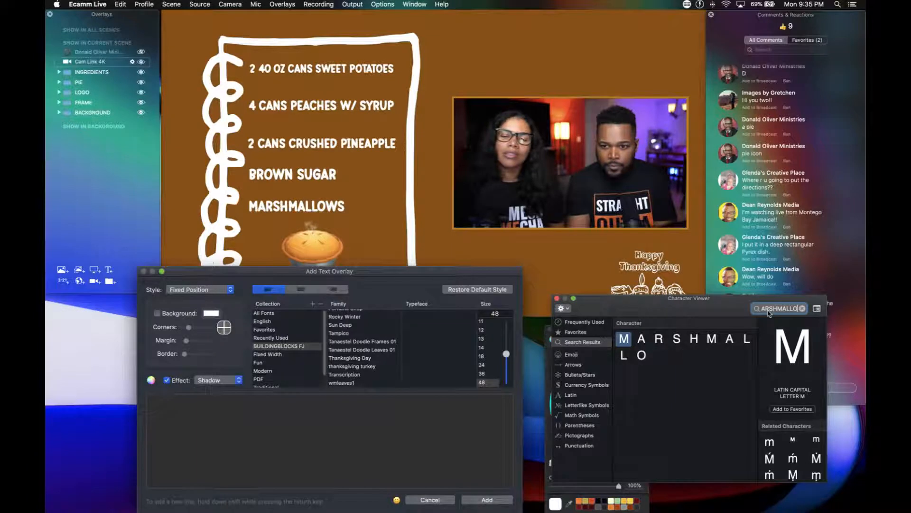
text(WS)
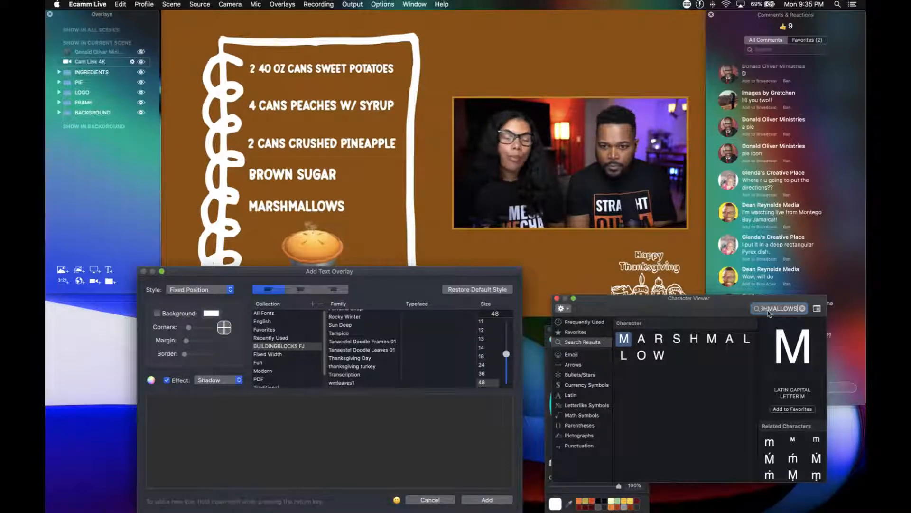
Clear the emoji search, close the character viewer and cancel the new text overlay.
key(BackSpace)
key(BackSpace)
key(BackSpace)
key(BackSpace)
key(BackSpace)
key(BackSpace)
key(BackSpace)
key(BackSpace)
key(BackSpace)
key(BackSpace)
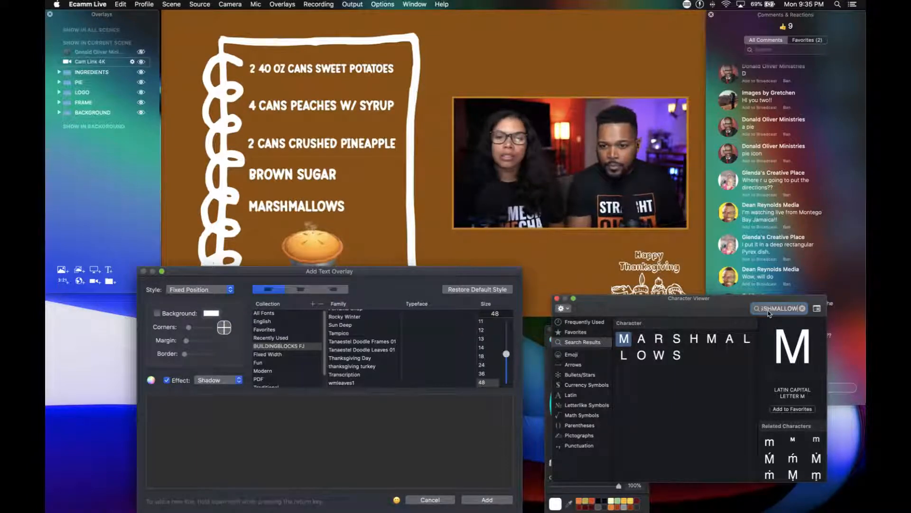
key(BackSpace)
key(BackSpace)
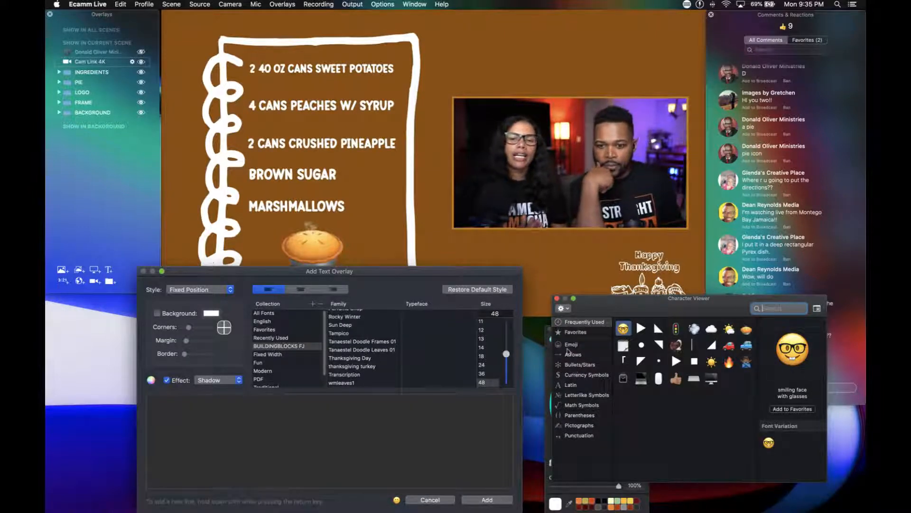
click(557, 298)
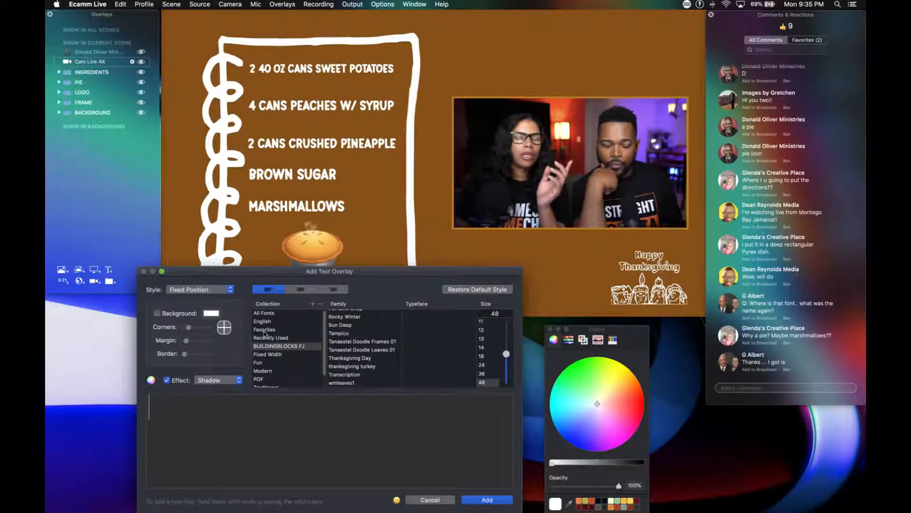
click(432, 501)
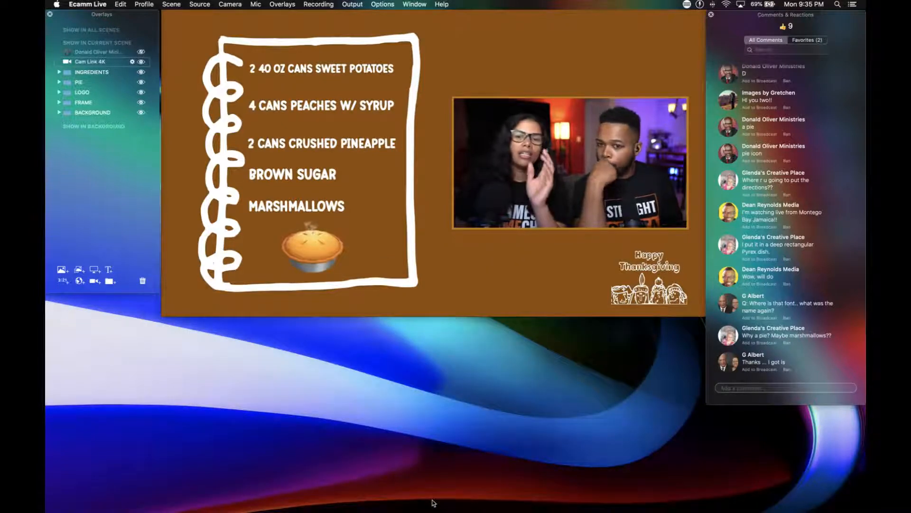
Start a new text overlay in the current recipe scene.
mouse_move(627, 280)
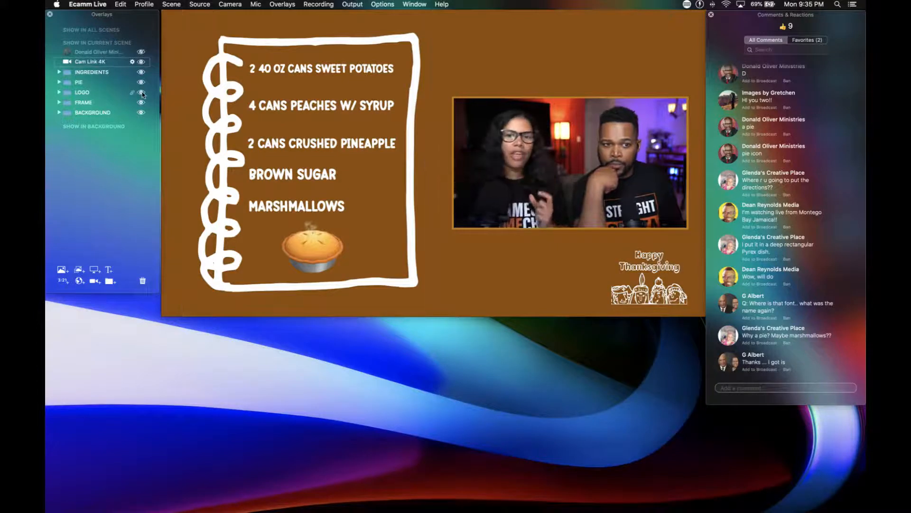
mouse_move(175, 122)
key(super+t)
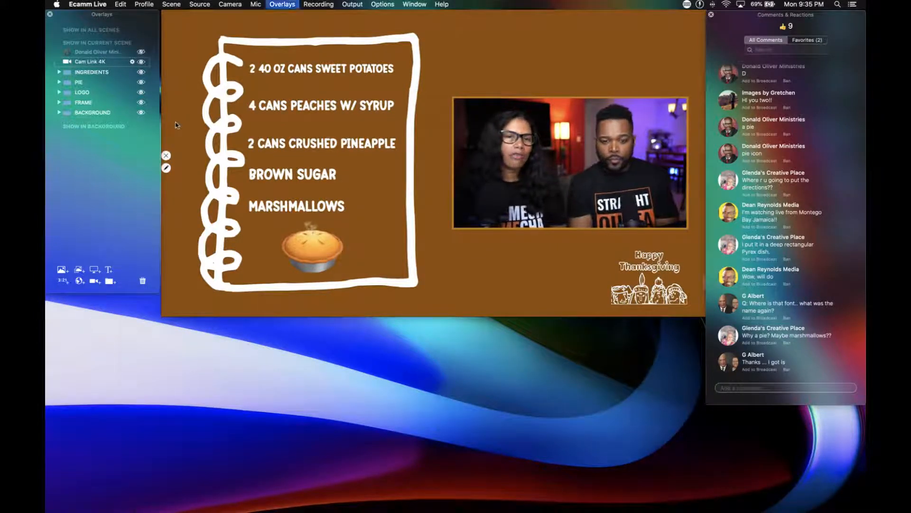
text(HAPP)
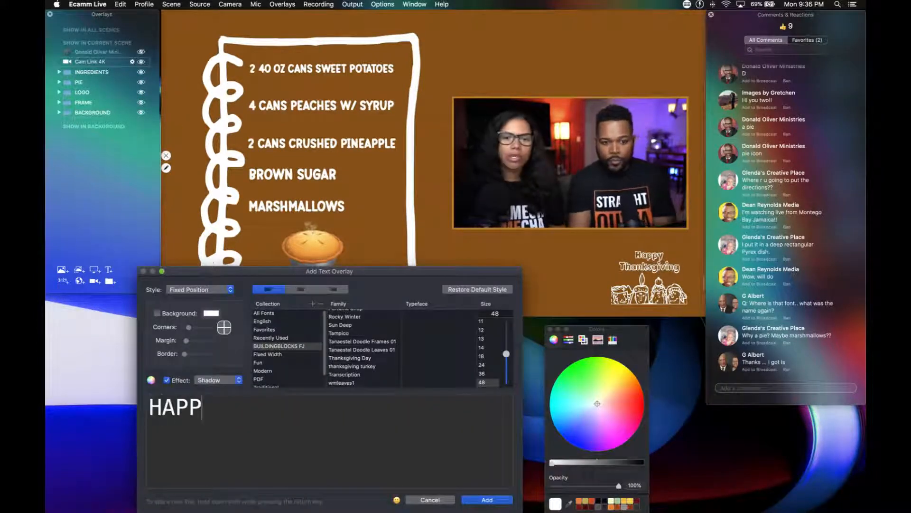
text(Y THANKS)
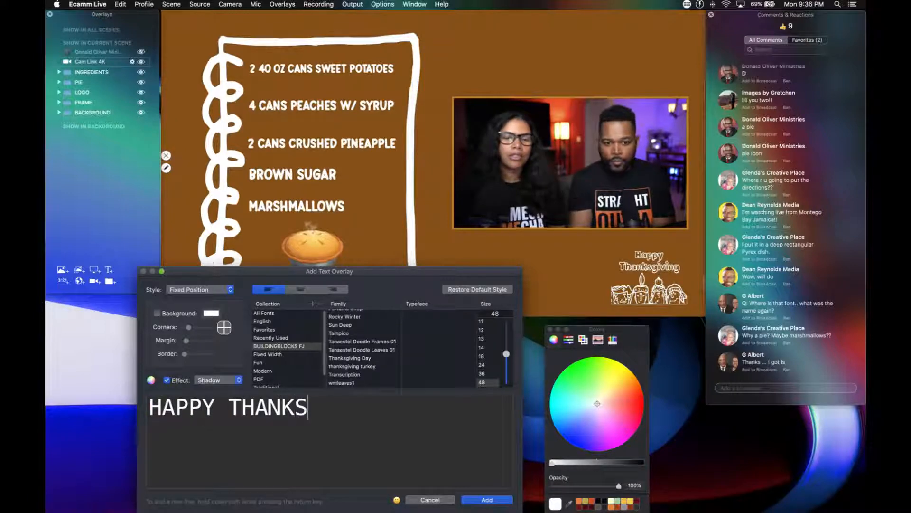
text(GIBI)
key(BackSpace)
key(BackSpace)
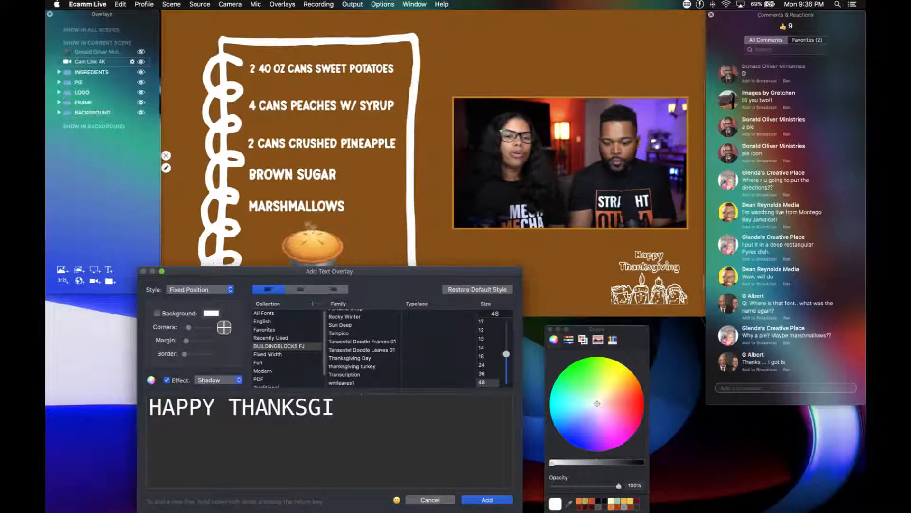
key(BackSpace)
key(BackSpace)
key(BackSpace)
key(BackSpace)
key(BackSpace)
key(BackSpace)
key(BackSpace)
key(BackSpace)
key(BackSpace)
key(BackSpace)
key(BackSpace)
key(BackSpace)
key(BackSpace)
key(BackSpace)
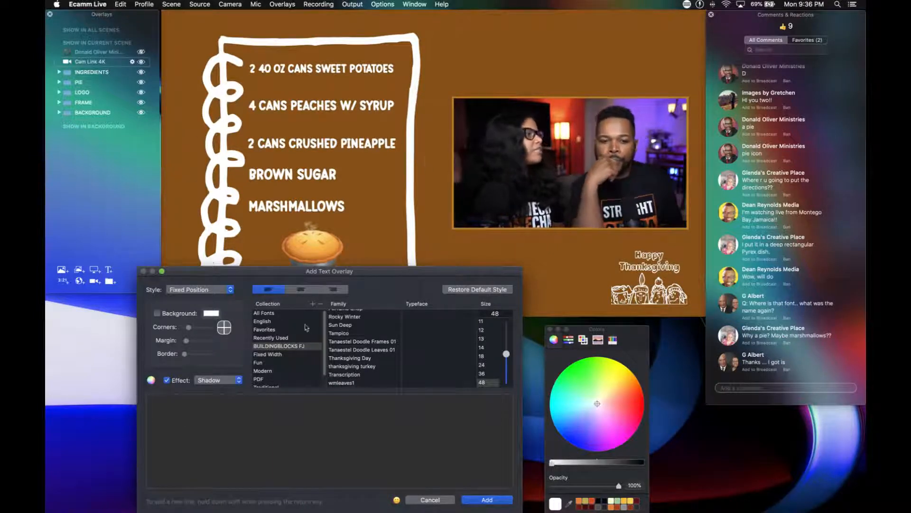
Enter QWERTY as the overlay text and change its font to Thanksgiving Day from the BUILDINGBLOCKS FJ collection.
click(345, 359)
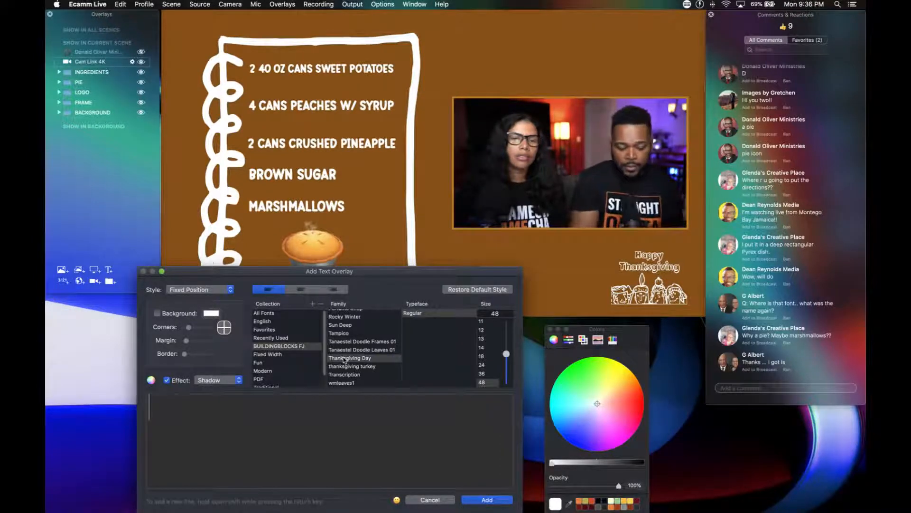
text(Q)
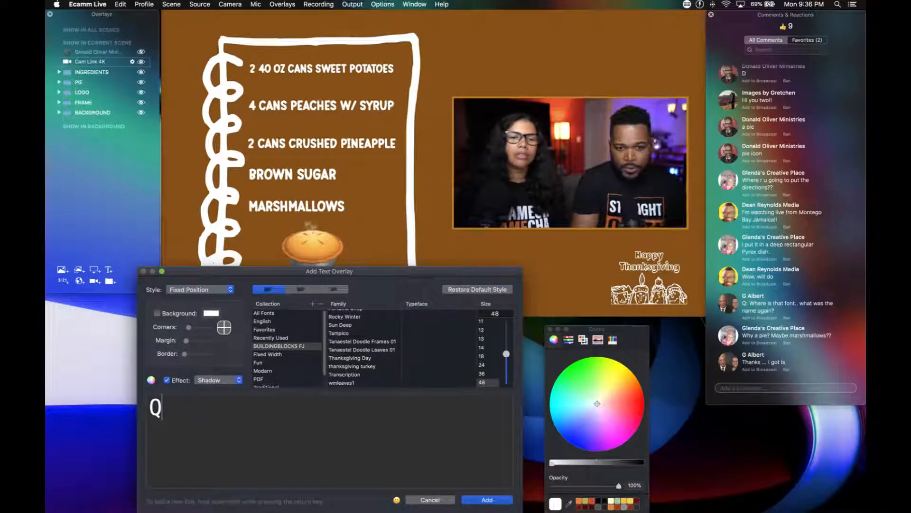
key(BackSpace)
text(QWE)
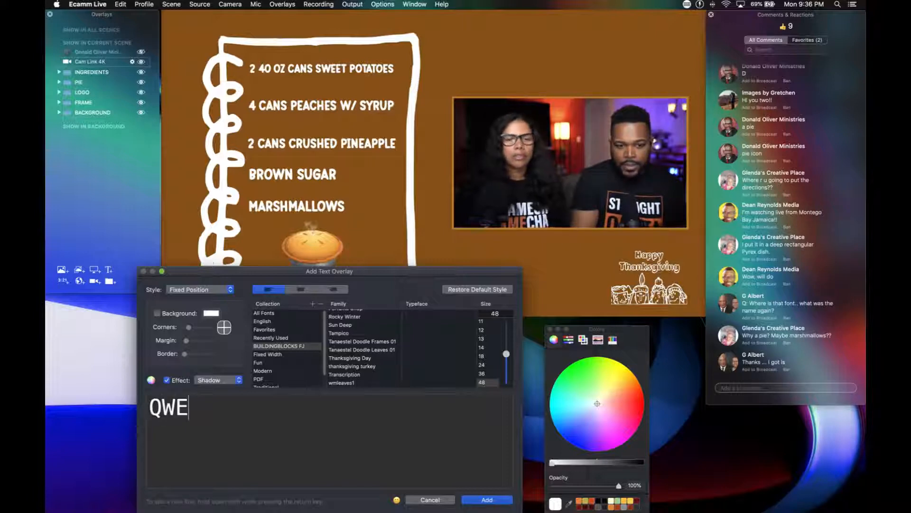
text(E)
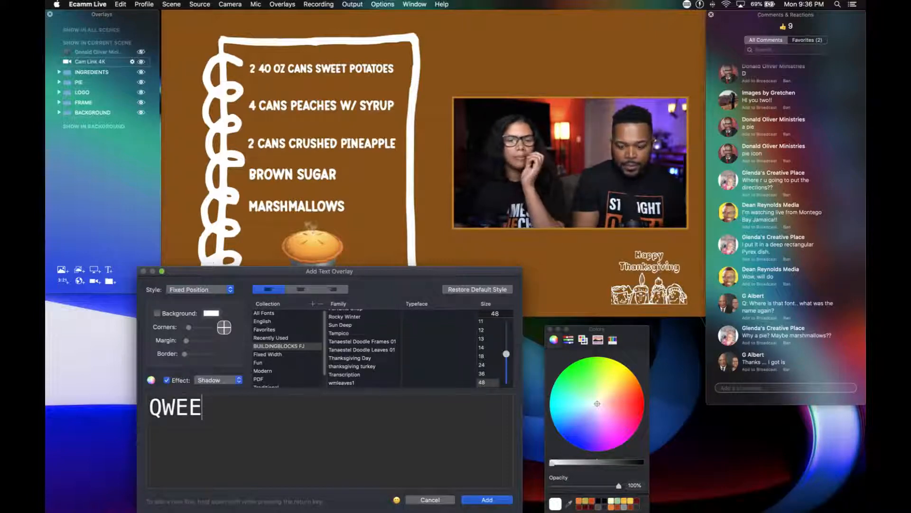
key(BackSpace)
text(RTY)
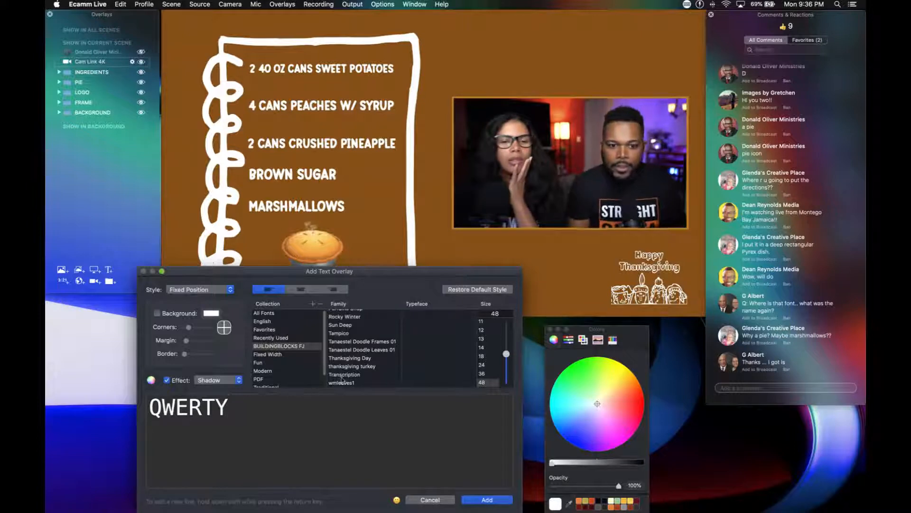
drag(235, 412, 137, 407)
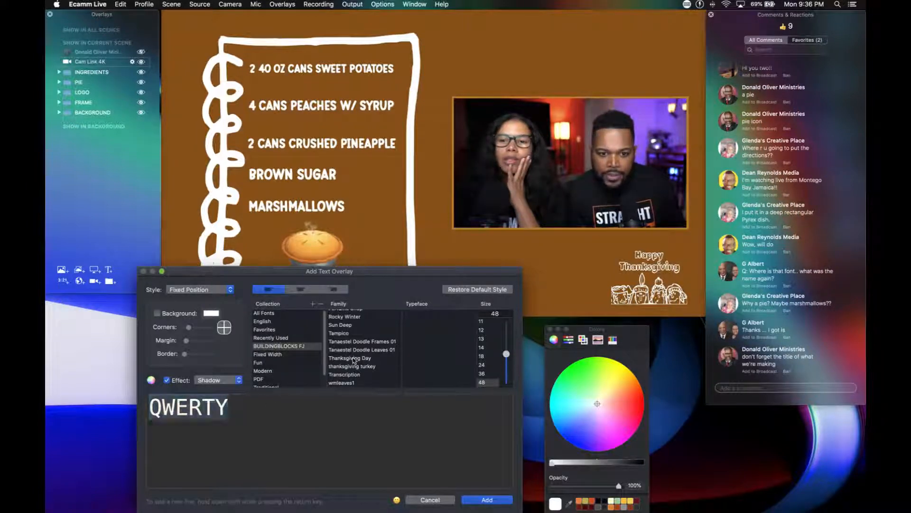
click(354, 358)
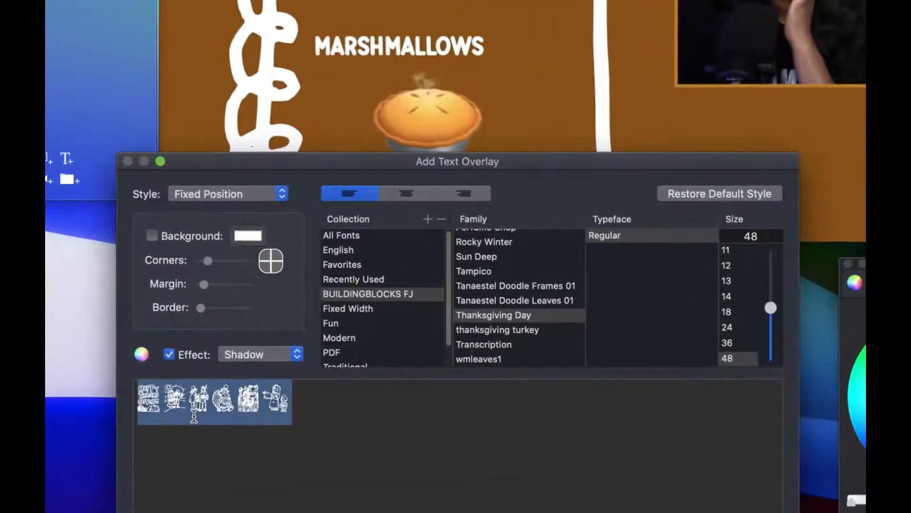
Add the lowercase letters g through z after the existing text to preview the Thanksgiving Day font's picture characters.
click(195, 417)
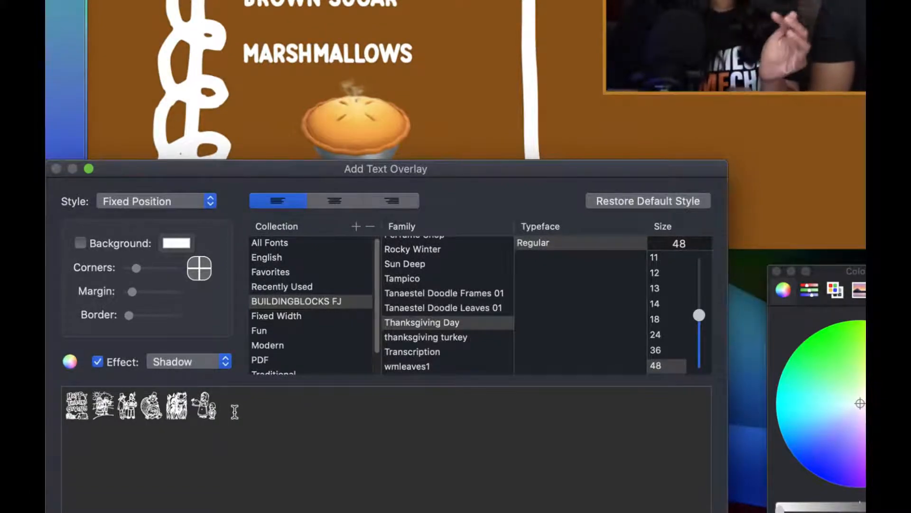
text(g)
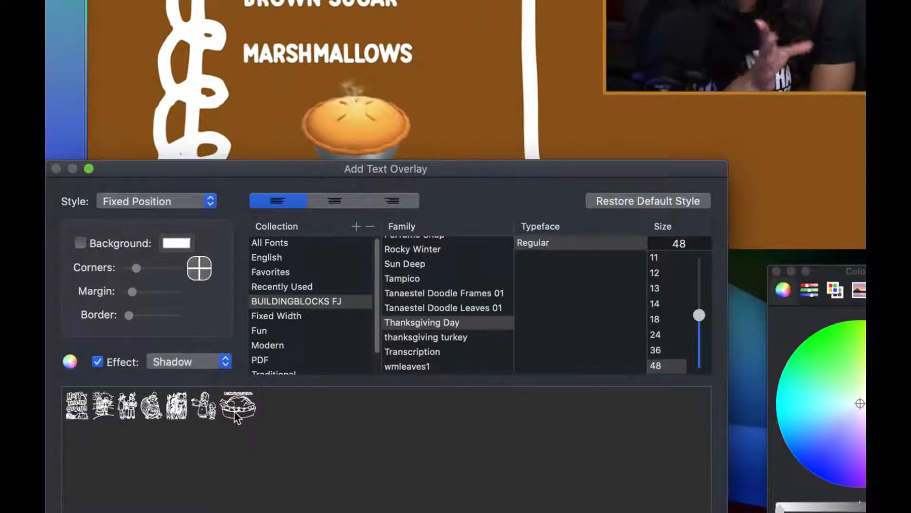
text(hij)
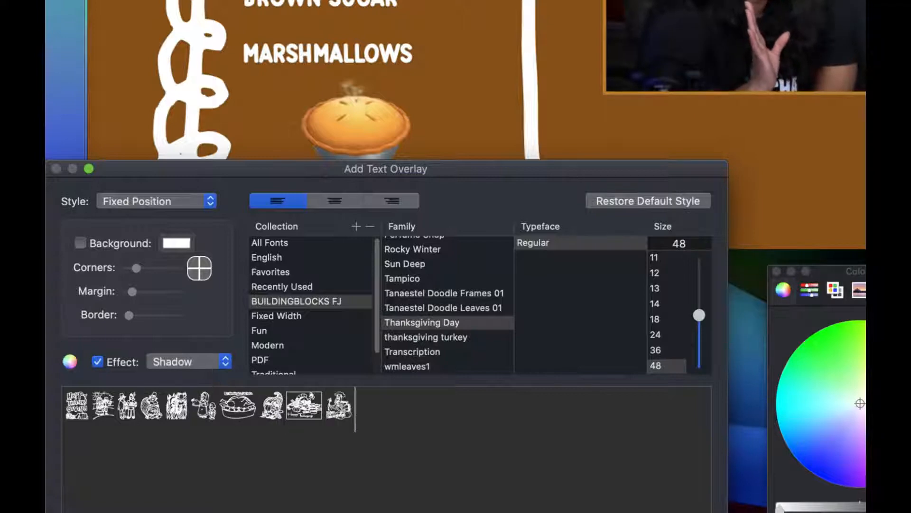
text(klm)
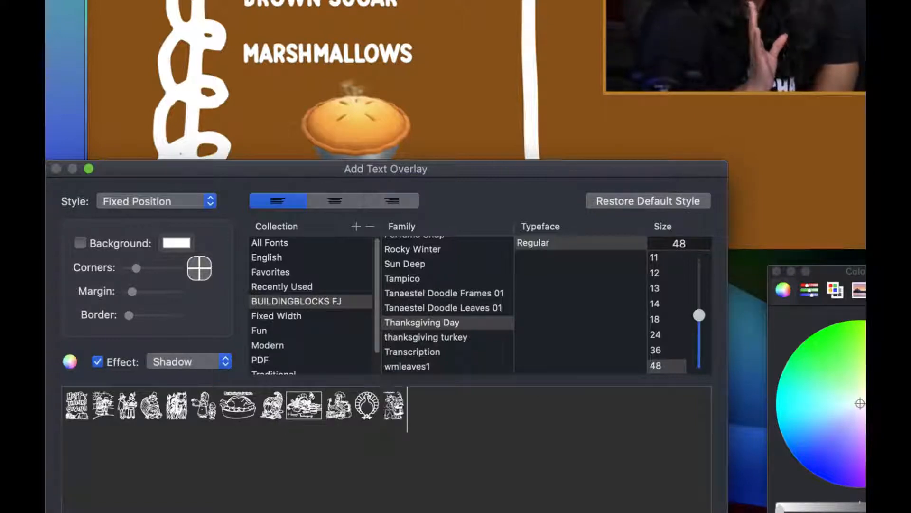
text(n)
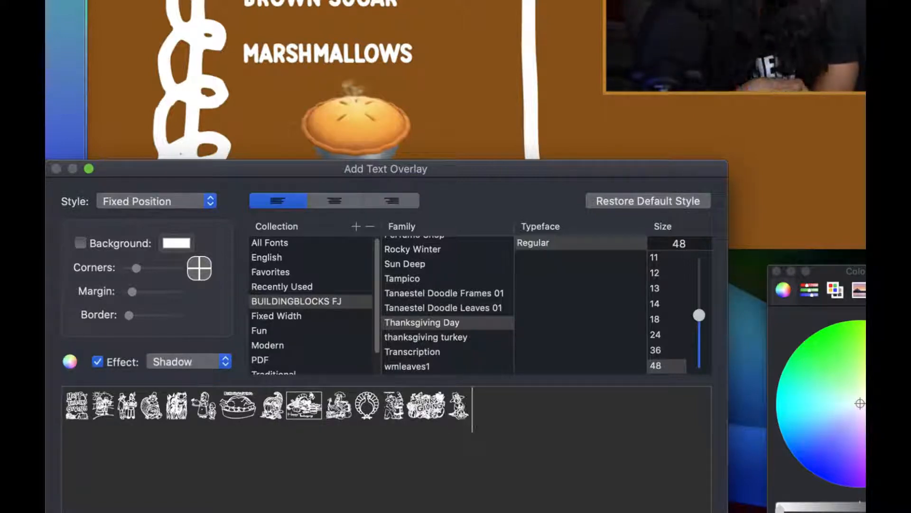
text(o)
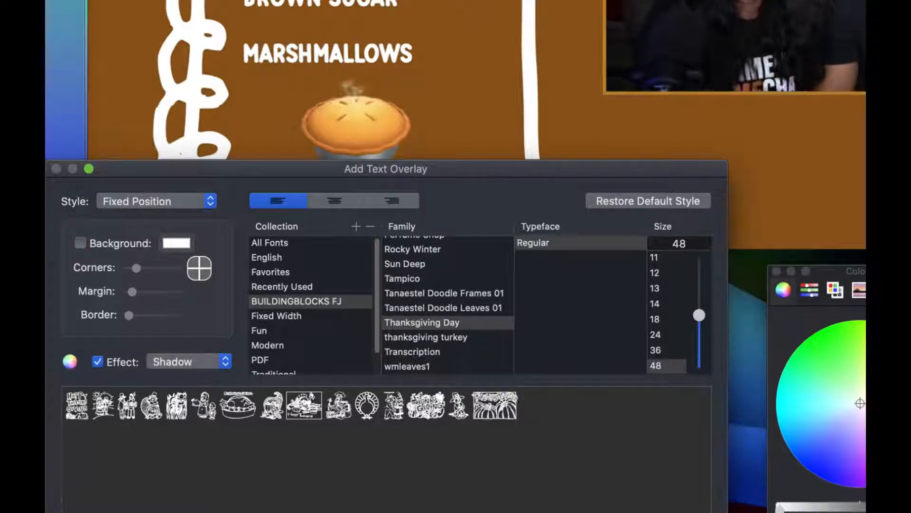
text(pq)
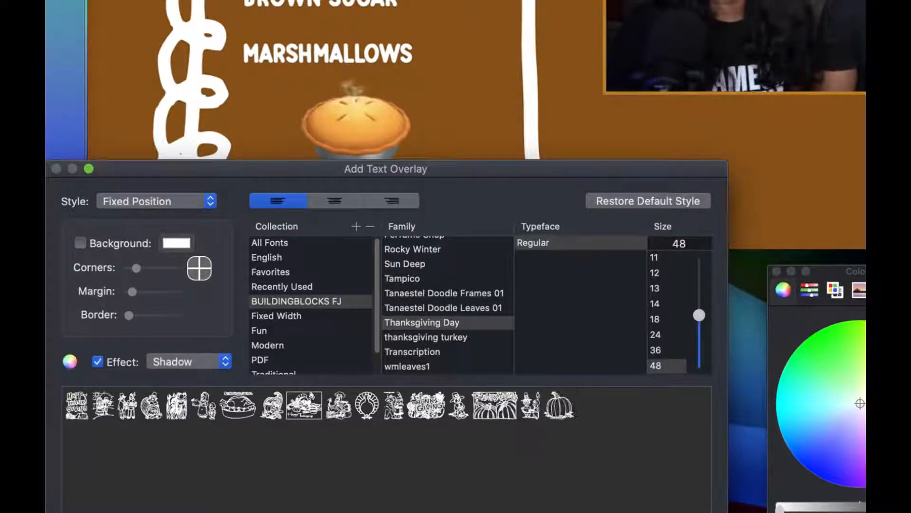
text(rs)
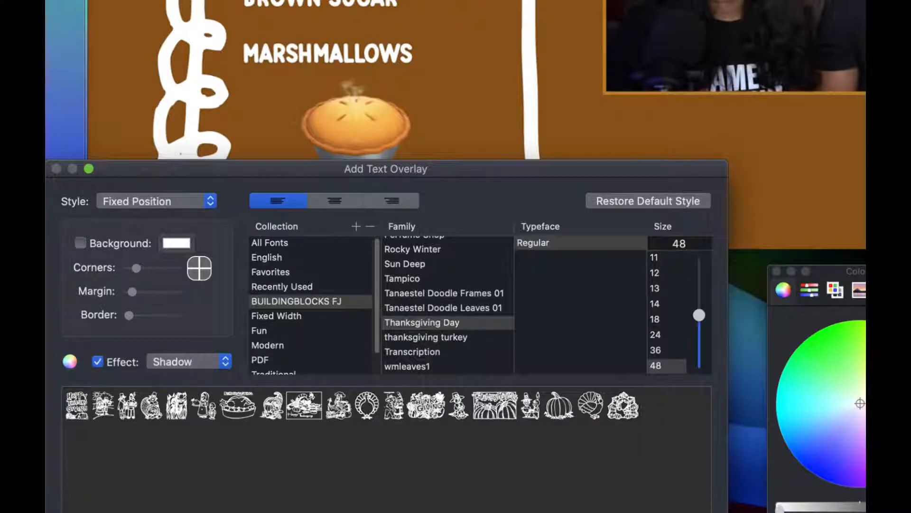
text(tuv)
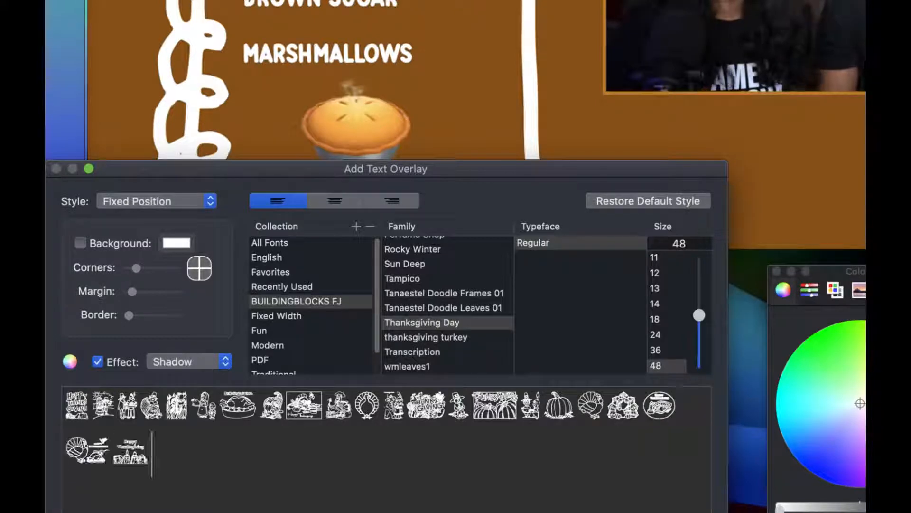
text(wx)
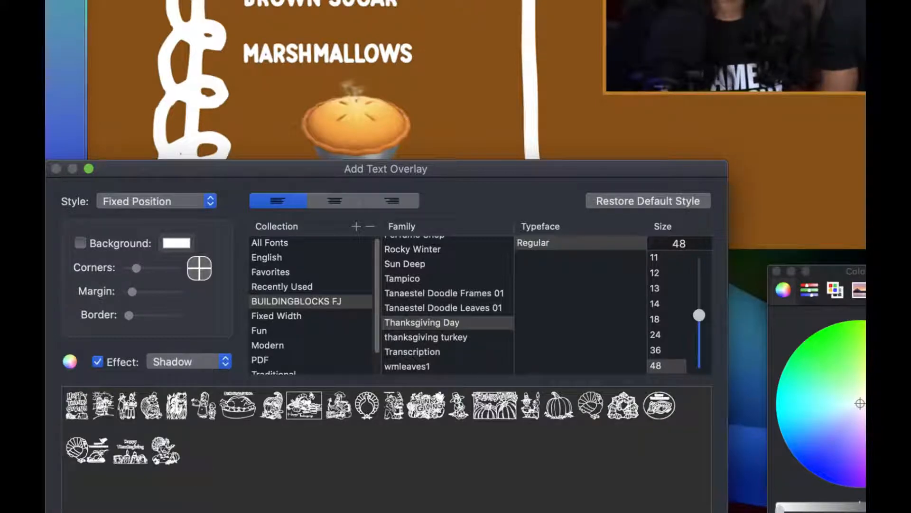
text(y)
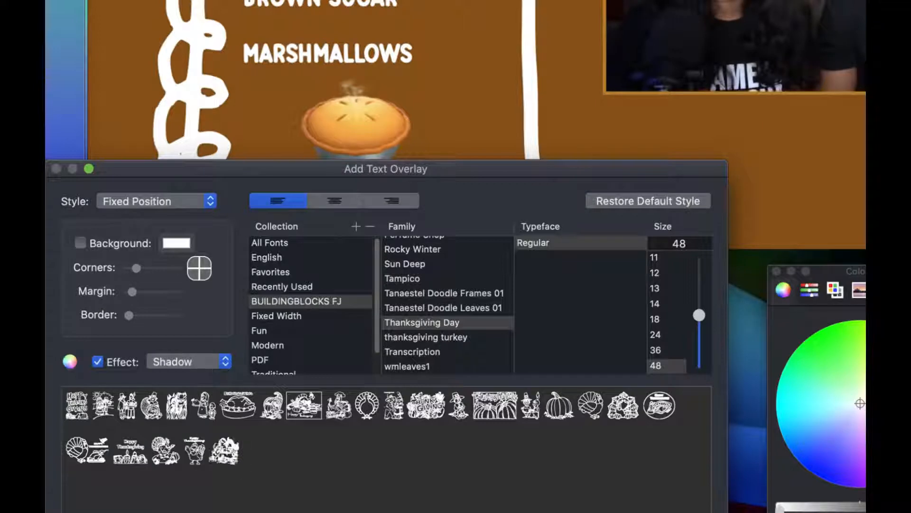
text(z)
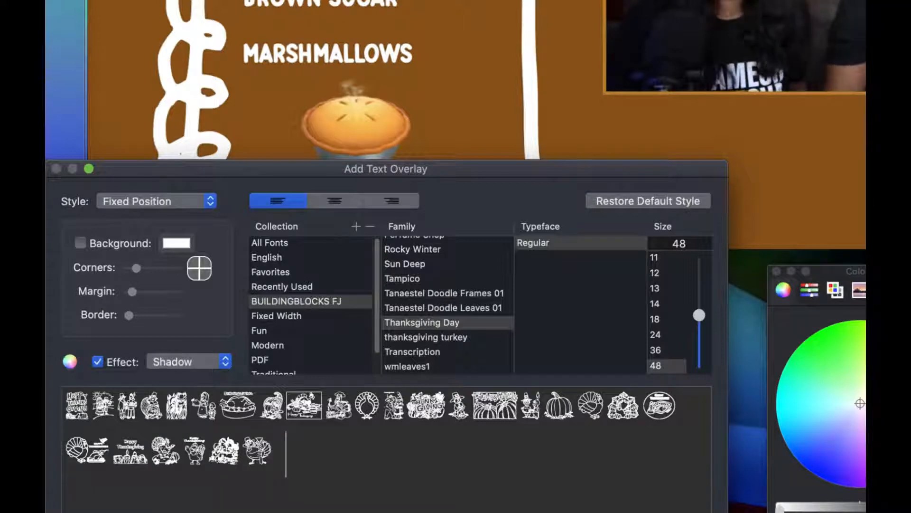
text(AB)
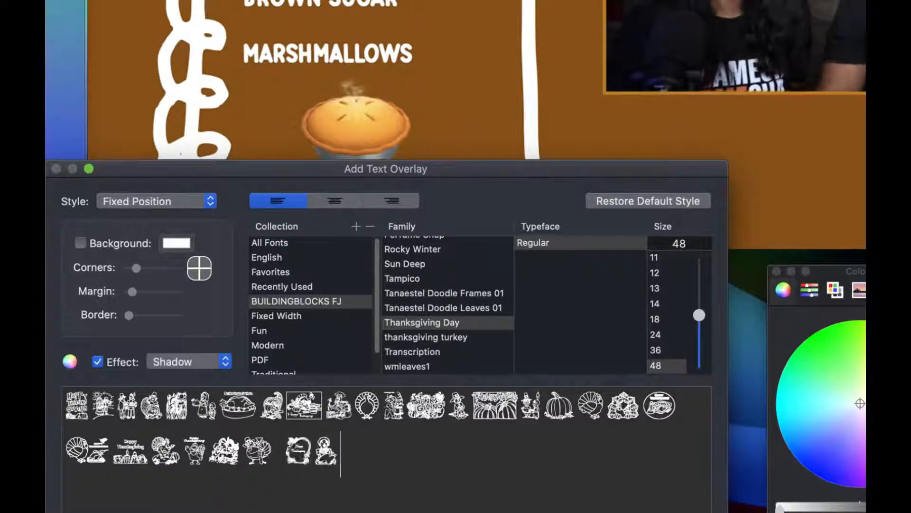
text(C)
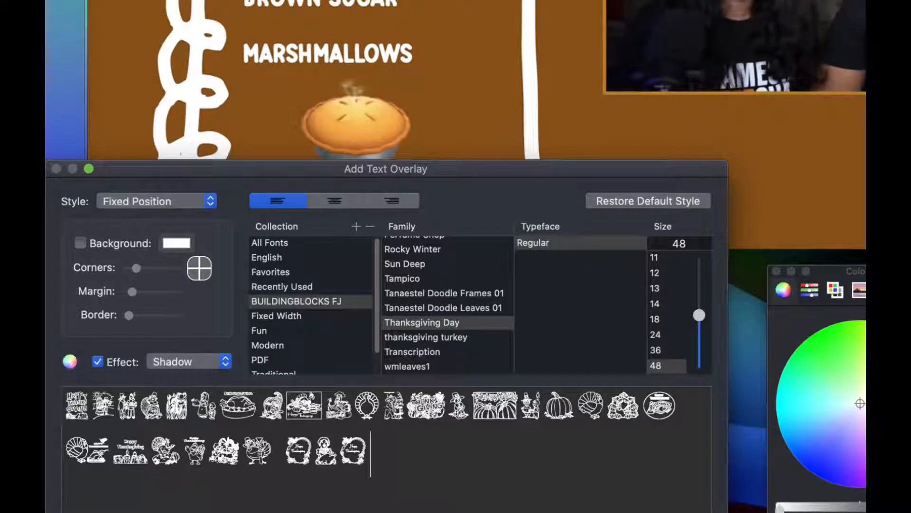
text(DEFGH)
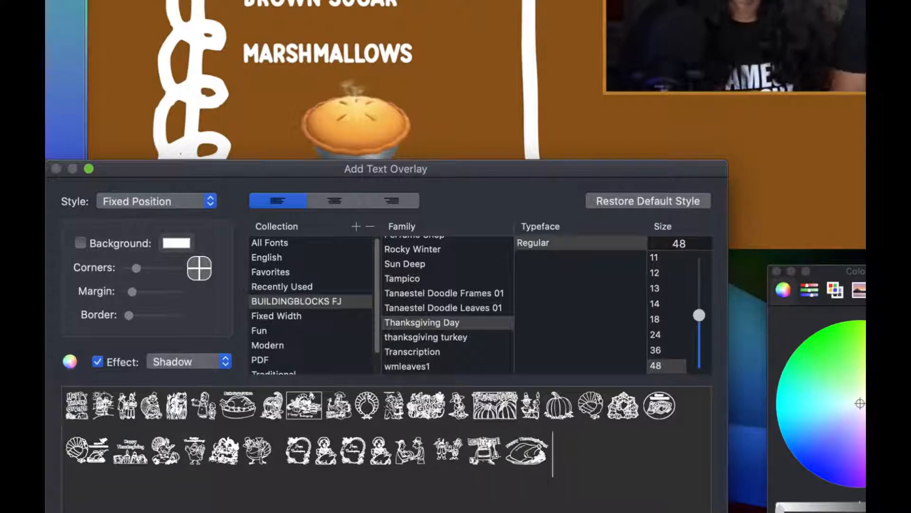
text(I)
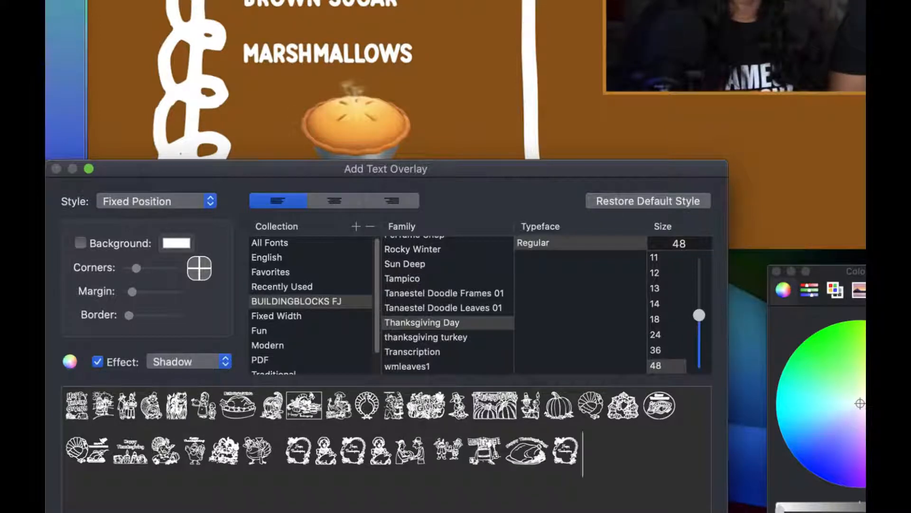
text(J)
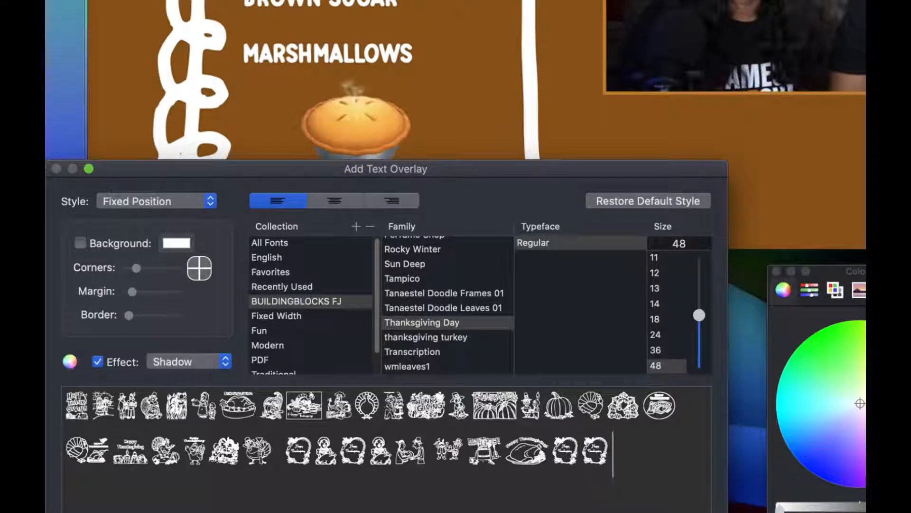
text(K)
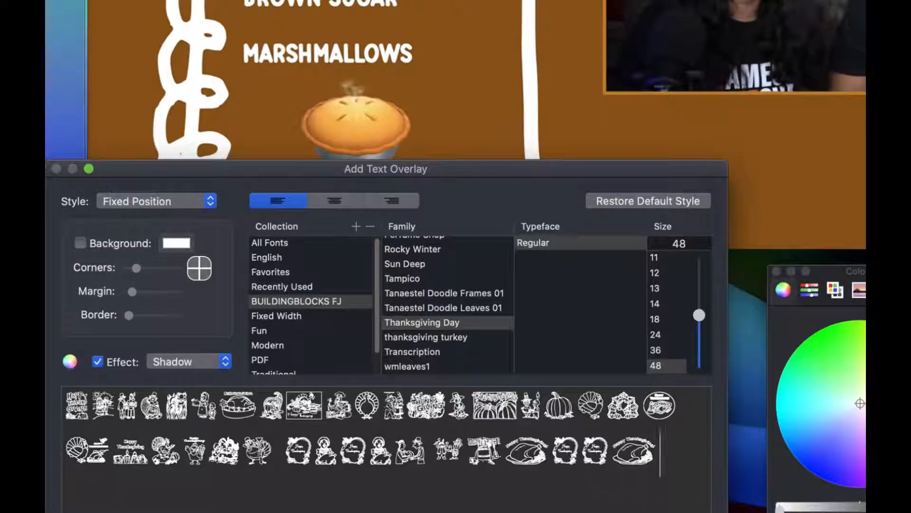
text(L)
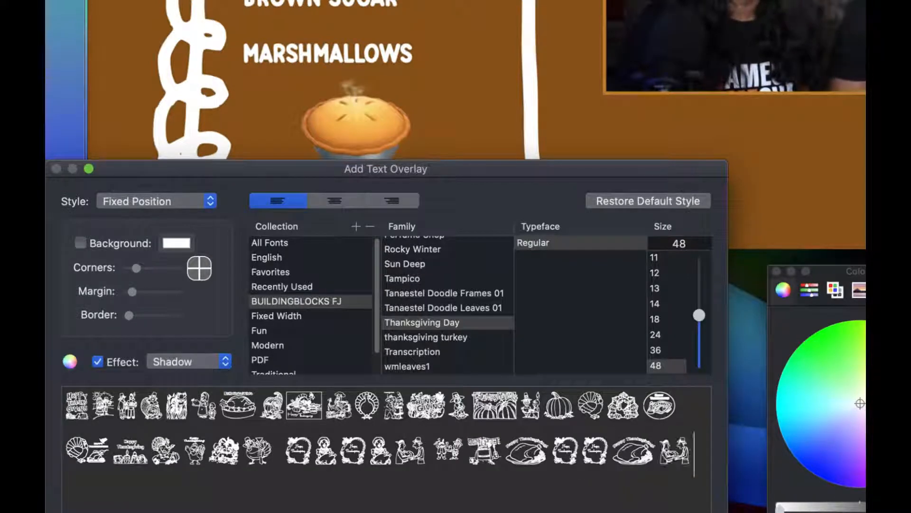
text(M)
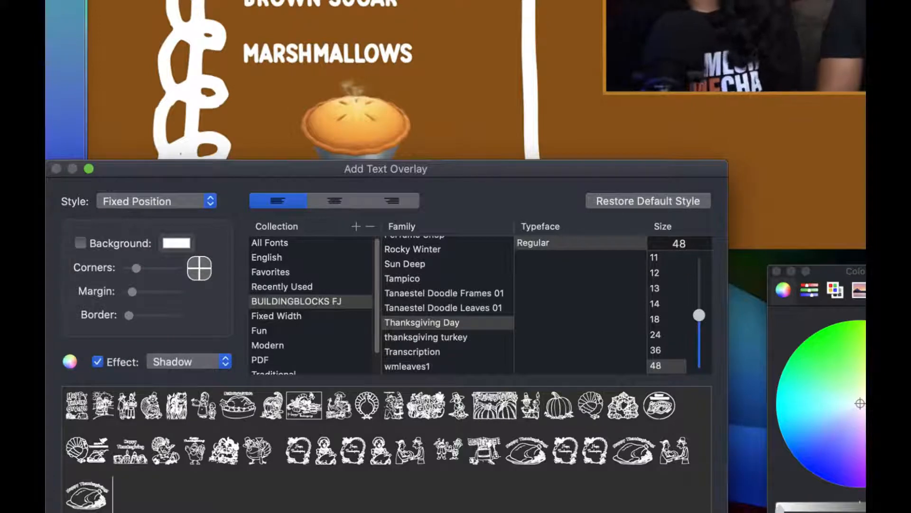
Replace the previewed characters with a single capital M in the Thanksgiving Day font and add it as an overlay.
key(BackSpace)
key(BackSpace)
key(BackSpace)
key(BackSpace)
key(BackSpace)
key(BackSpace)
key(BackSpace)
key(BackSpace)
key(BackSpace)
key(BackSpace)
key(BackSpace)
key(BackSpace)
key(BackSpace)
key(BackSpace)
key(BackSpace)
key(BackSpace)
key(BackSpace)
key(BackSpace)
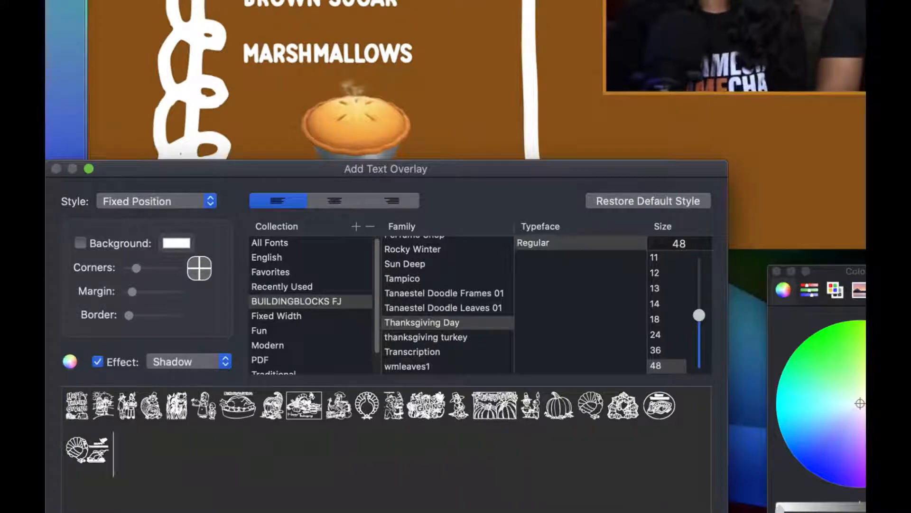
key(BackSpace)
key(BackSpace)
key(BackSpace)
key(BackSpace)
key(BackSpace)
key(BackSpace)
key(BackSpace)
key(BackSpace)
key(BackSpace)
key(BackSpace)
key(BackSpace)
key(BackSpace)
key(BackSpace)
key(BackSpace)
key(BackSpace)
key(BackSpace)
key(BackSpace)
key(BackSpace)
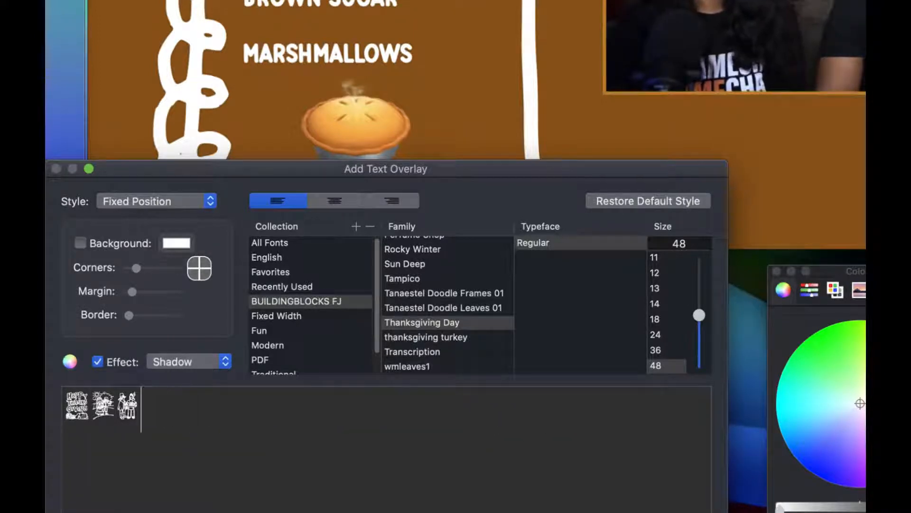
key(BackSpace)
key(BackSpace)
key(BackSpace)
text(M)
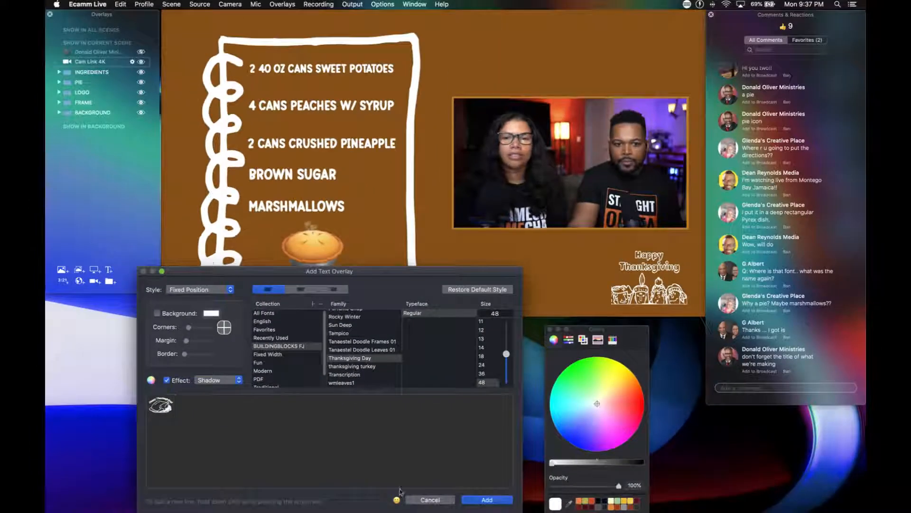
click(487, 499)
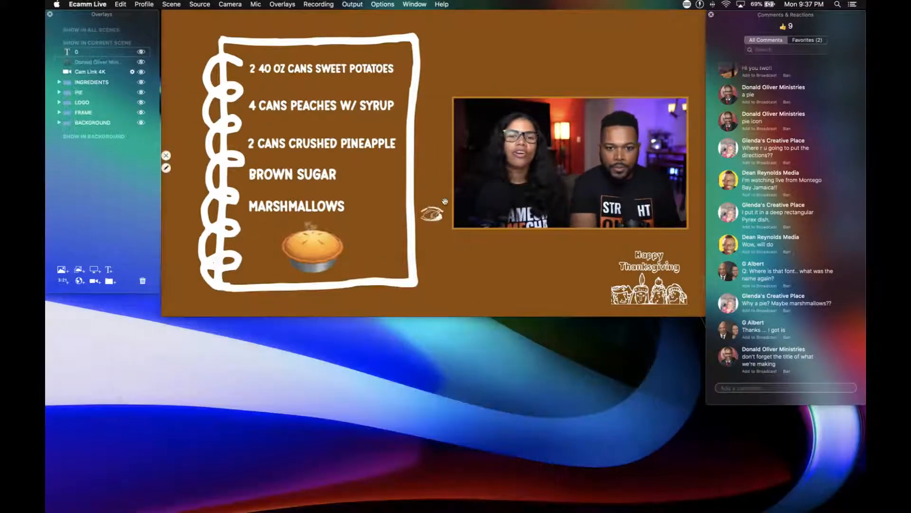
Enlarge the Happy Thanksgiving turkey graphic and position it above the camera frame.
scroll(434, 216, up, 5)
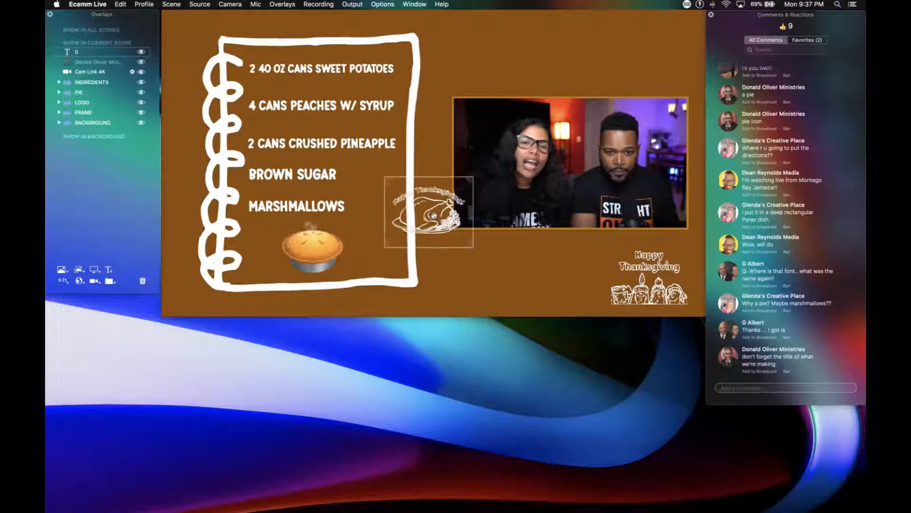
drag(434, 216, 582, 70)
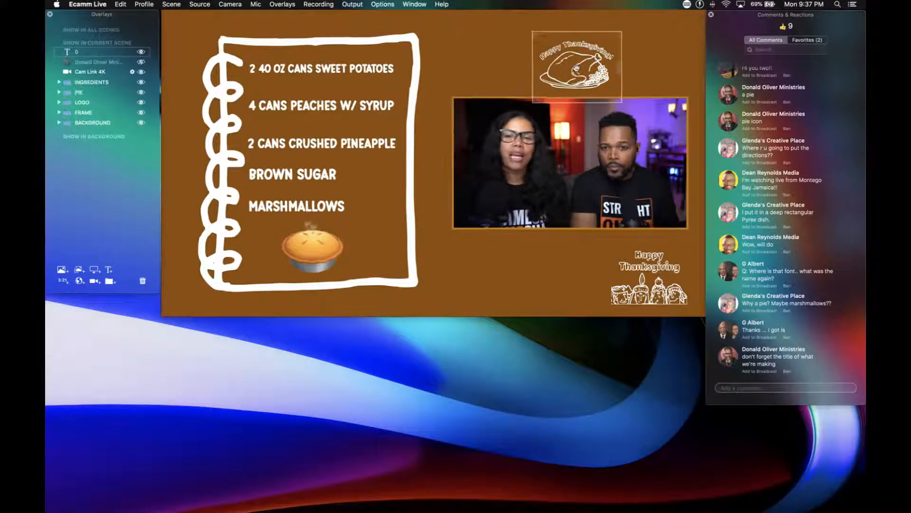
scroll(576, 69, up, 3)
drag(576, 69, 581, 61)
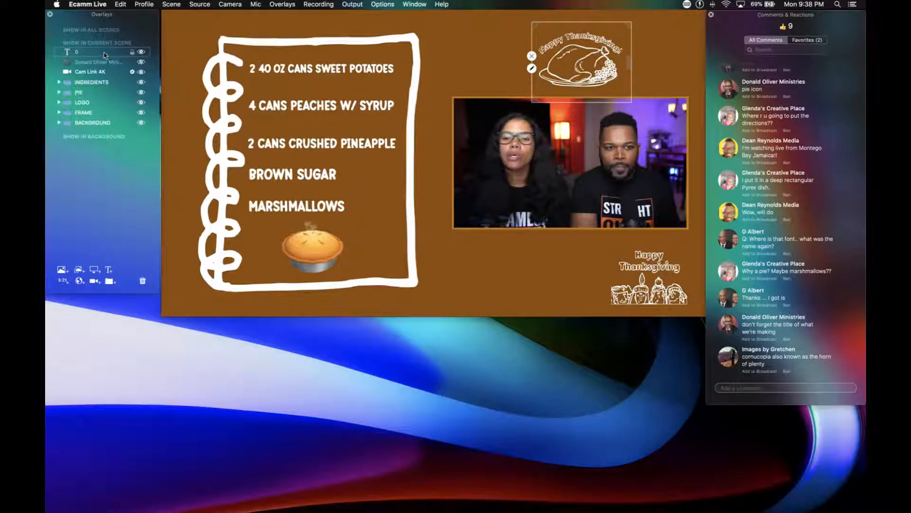
Delete the turkey graphic overlay and show the viewer comment naming the sweet potato dish on the broadcast.
click(142, 282)
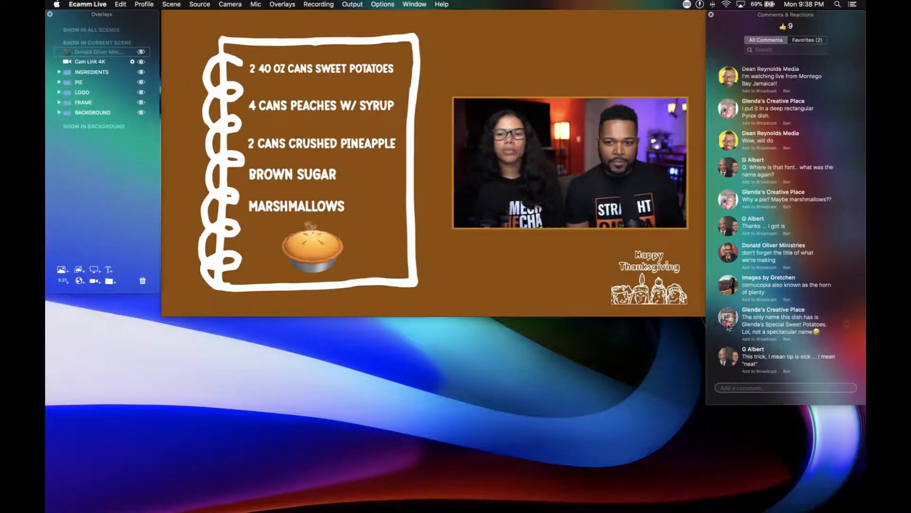
click(730, 318)
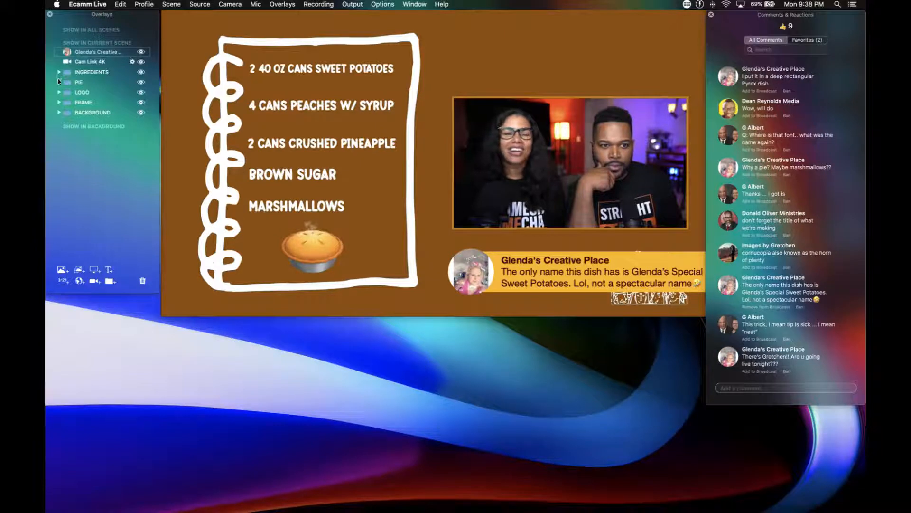
Hide the PIE group and move the linked INGREDIENTS lines down together, leaving room at the head of the notepad.
click(141, 83)
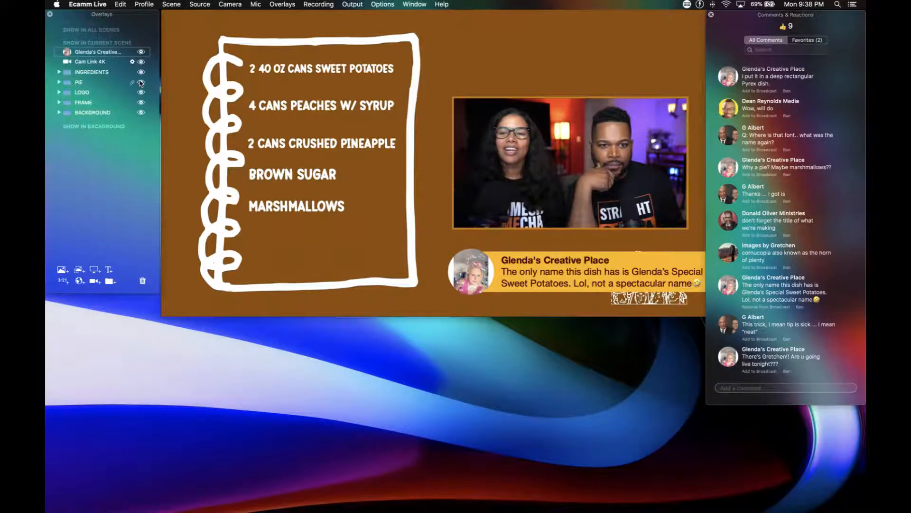
click(59, 71)
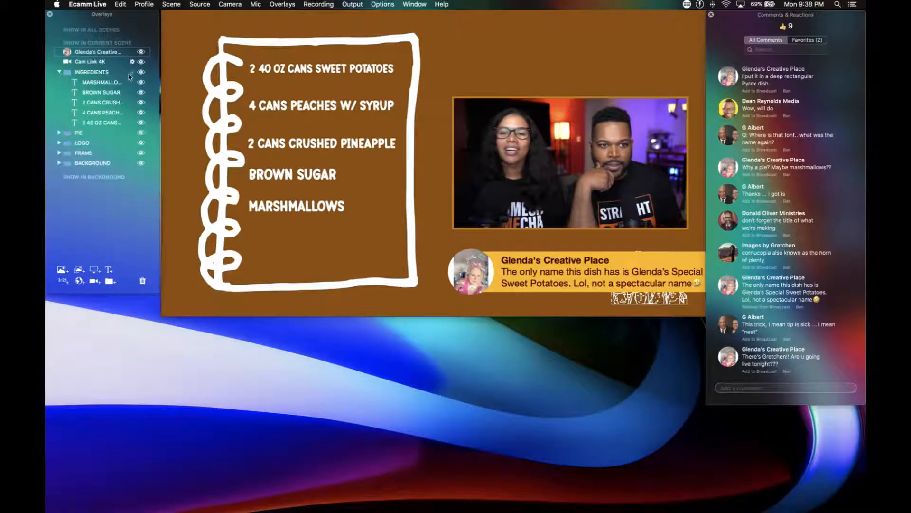
mouse_move(239, 88)
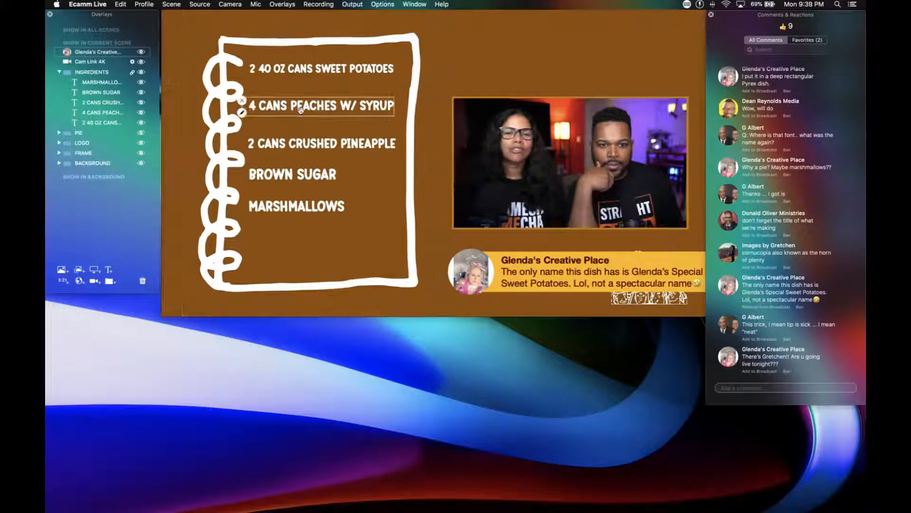
drag(301, 111, 301, 142)
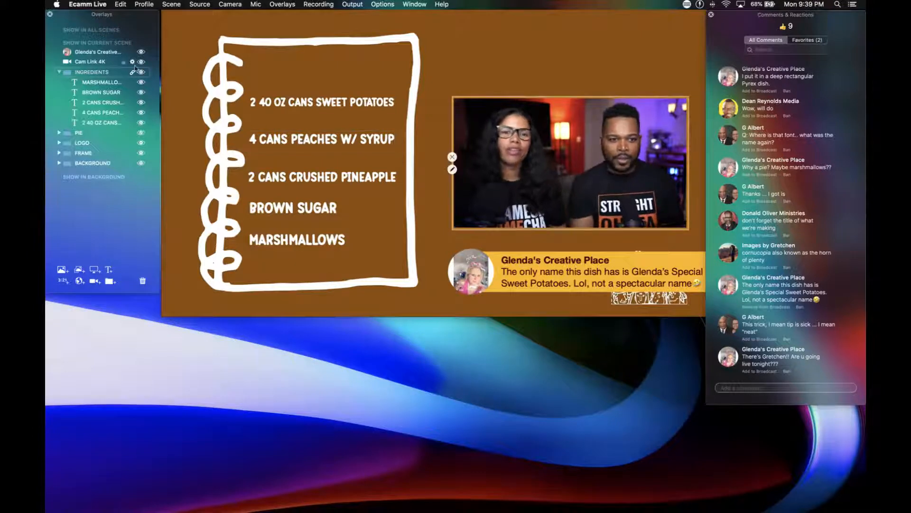
click(60, 72)
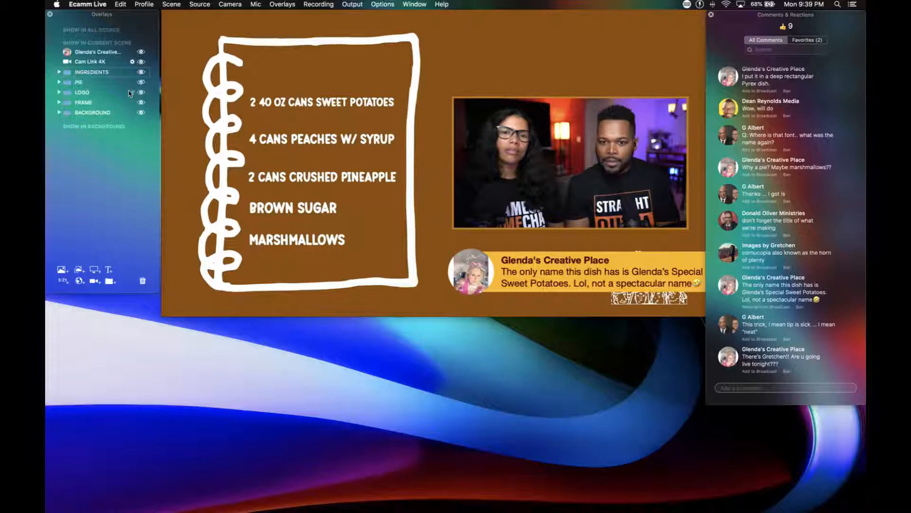
Start a new text overlay with the Best School font from the BUILDINGBLOCKS FJ collection.
key(super+t)
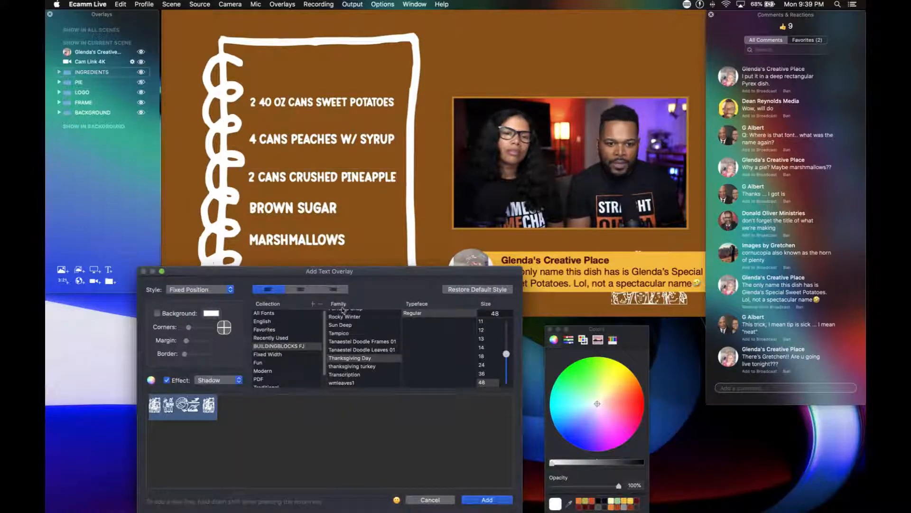
scroll(351, 336, up, 15)
scroll(349, 336, up, 2)
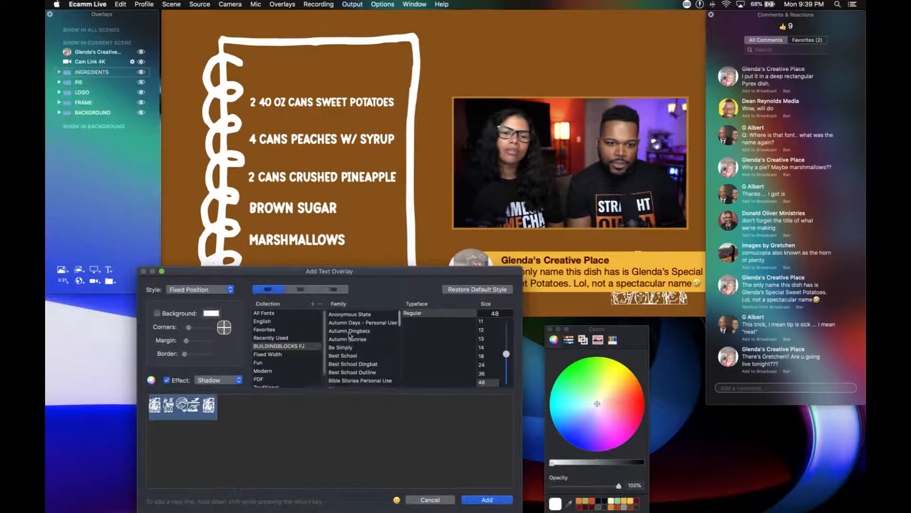
click(340, 355)
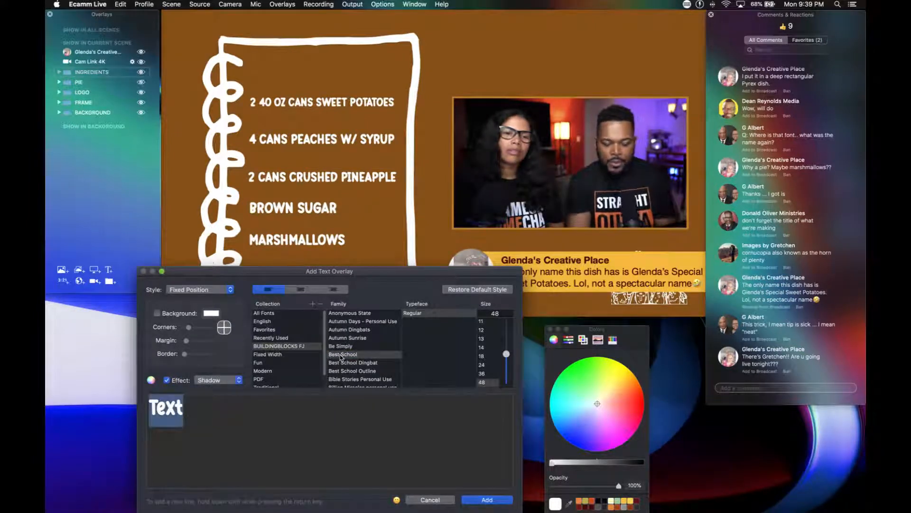
Enter the viewer's first name in possessive form followed by SPECIAL SWEET POTATOES, and add the overlay with its shadow effect off.
text(GLERM)
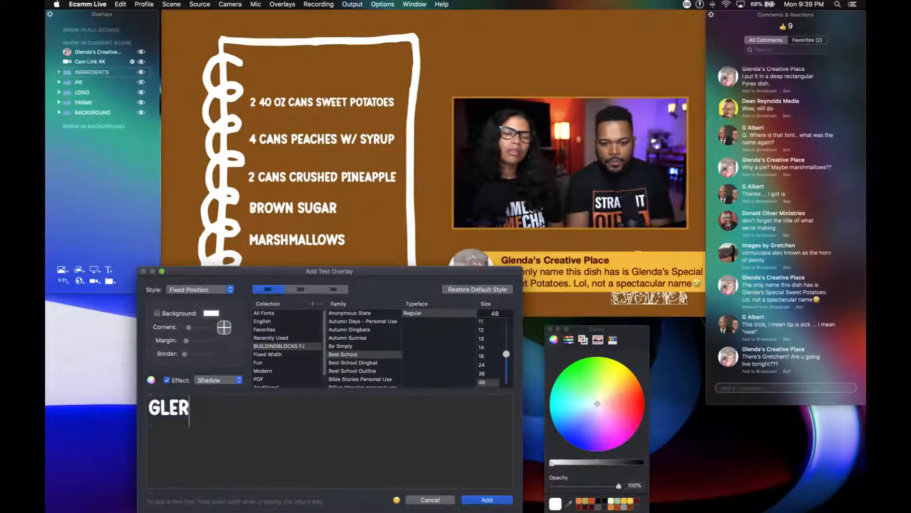
key(BackSpace)
key(BackSpace)
text(NDA')
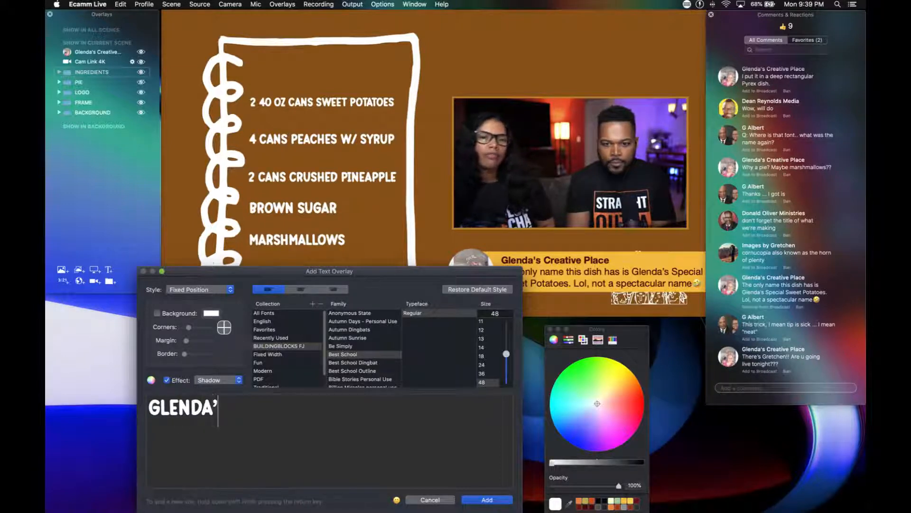
text(S)
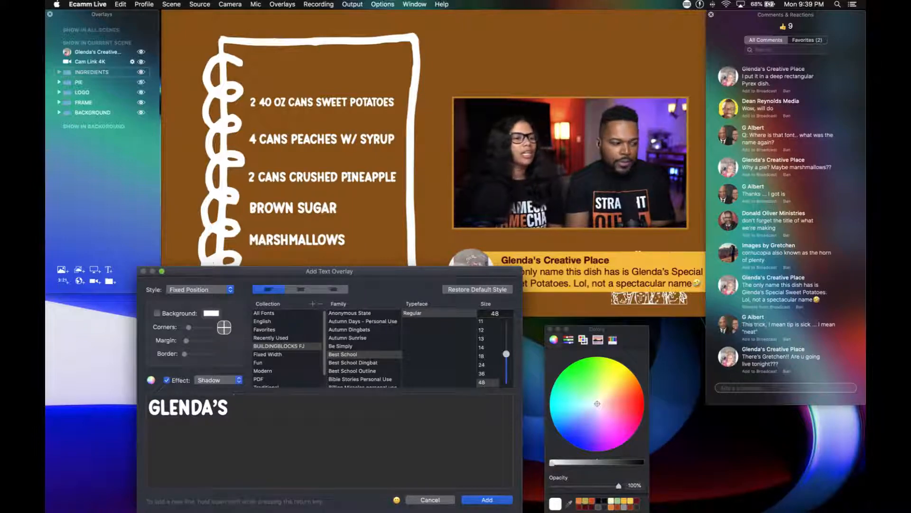
text( SP)
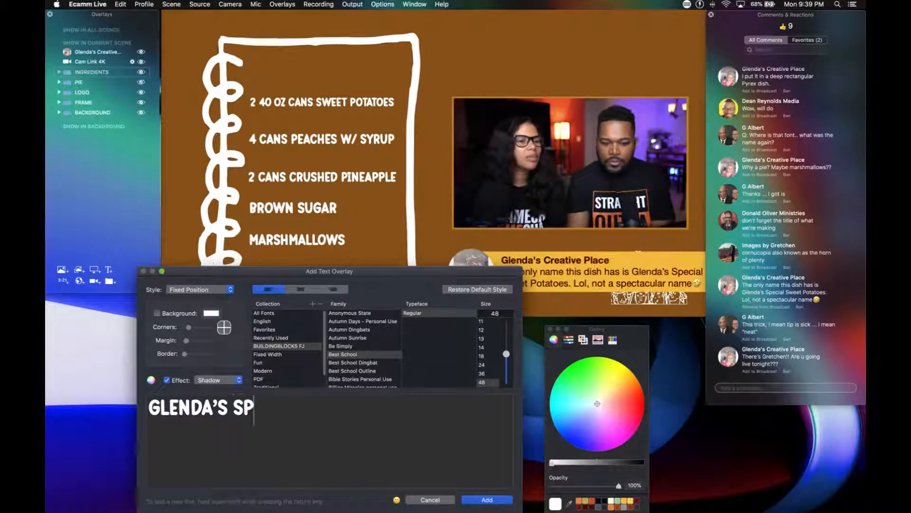
text(ECIAL SWE)
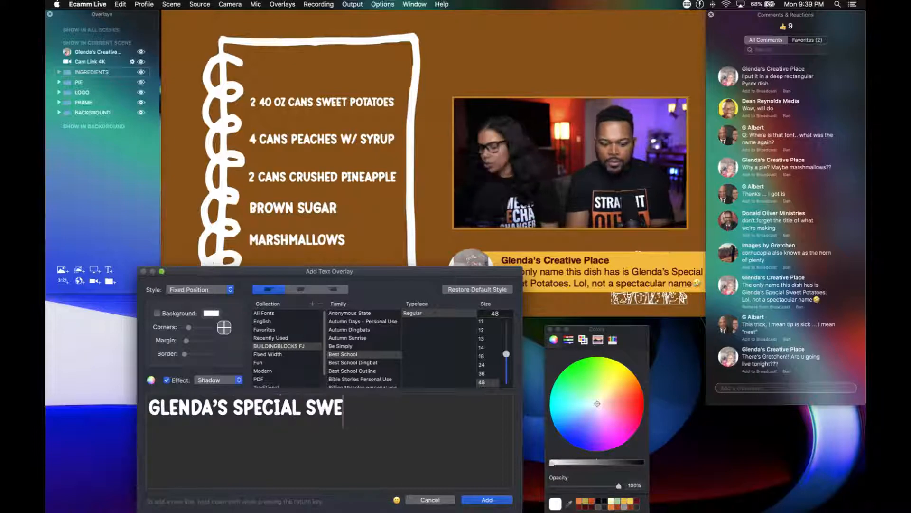
text(ET POTATOES)
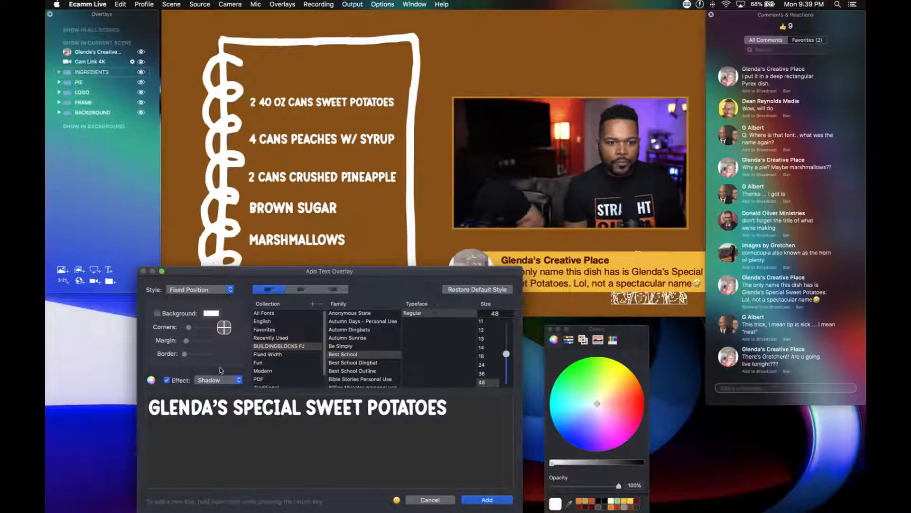
click(166, 379)
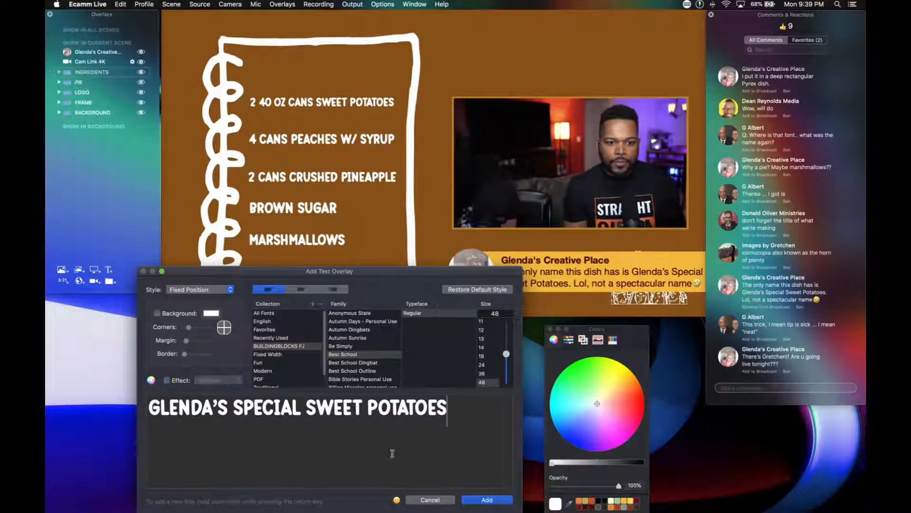
click(487, 499)
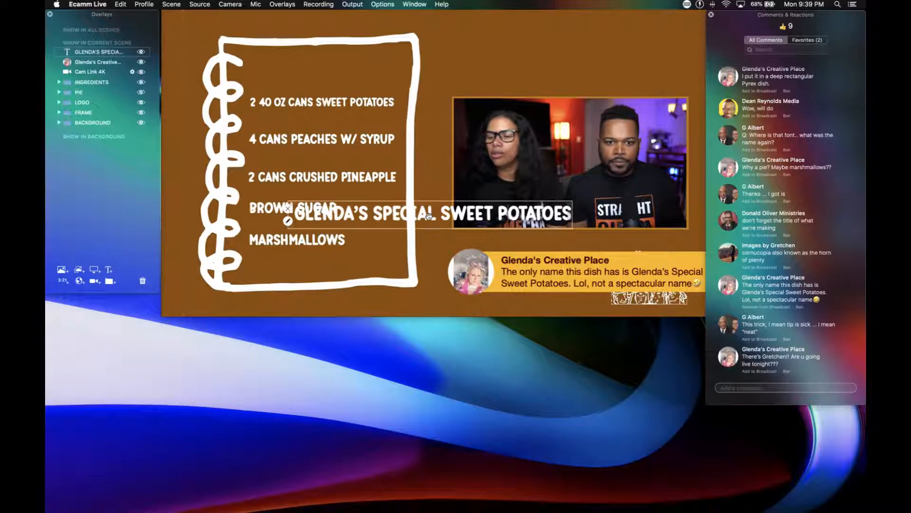
Move the dish title above the ingredient list and shrink it to fit between the notepad's edges.
drag(427, 214, 330, 60)
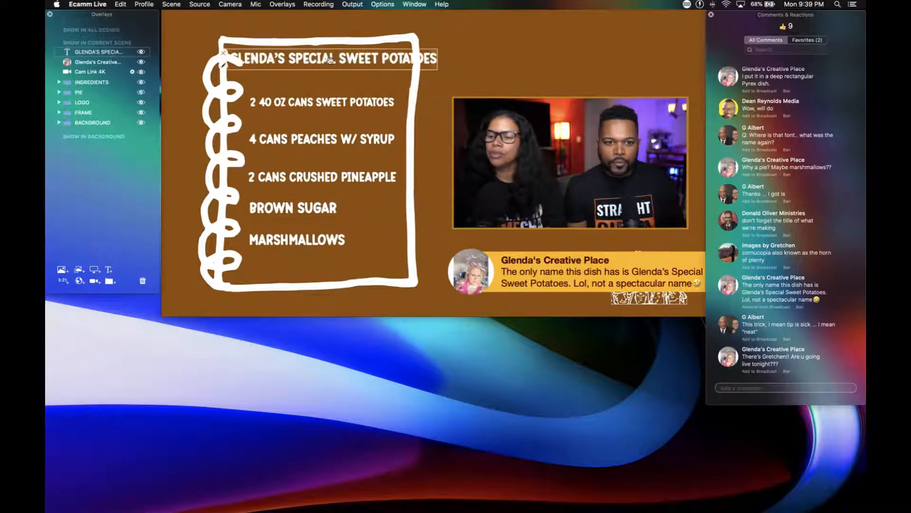
scroll(329, 60, down, 5)
scroll(330, 60, up, 2)
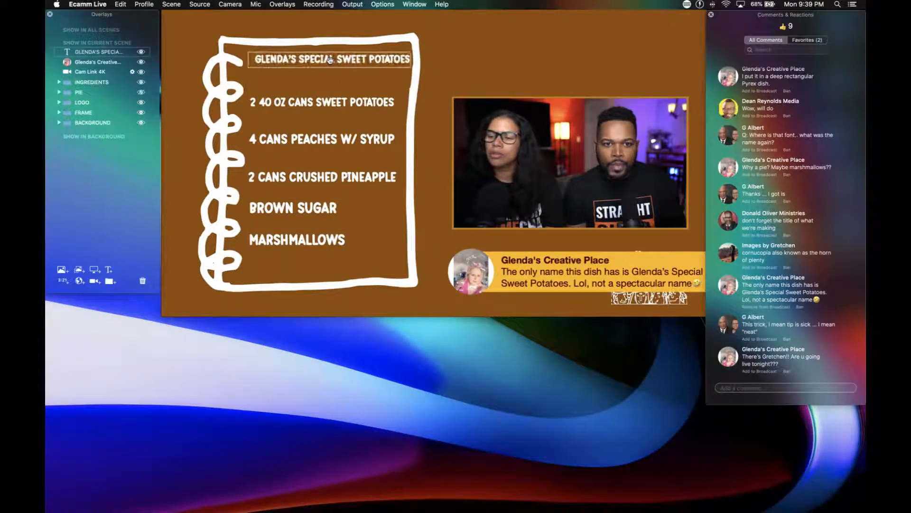
drag(330, 60, 323, 72)
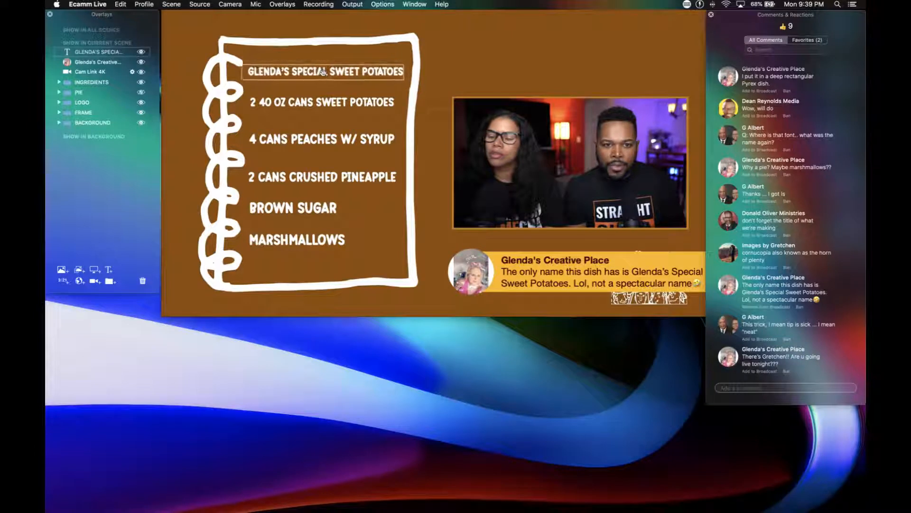
Add a text overlay of 13 underscores in the default style with the background turned off.
key(super+t)
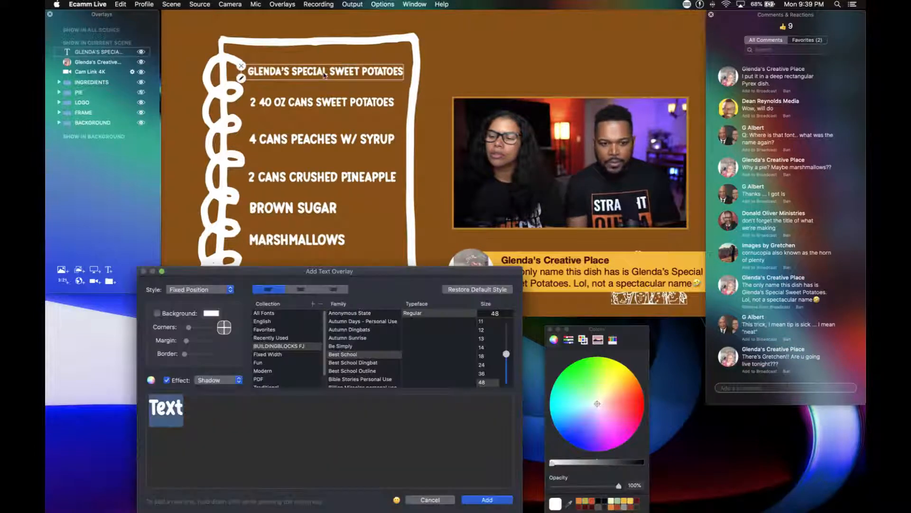
text(_)
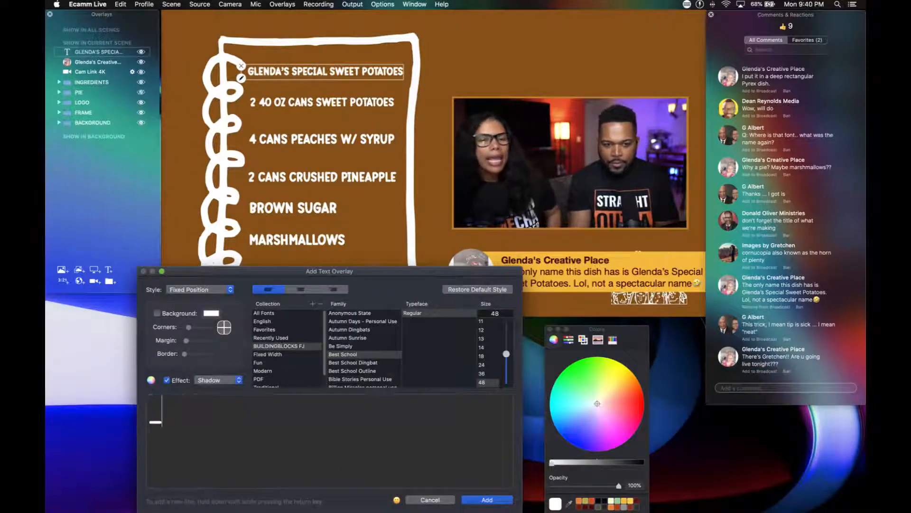
text(____________)
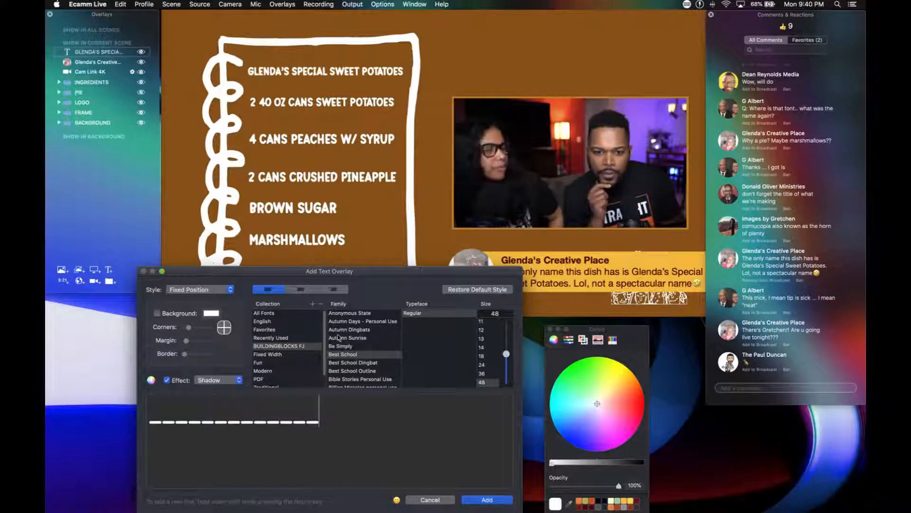
click(456, 292)
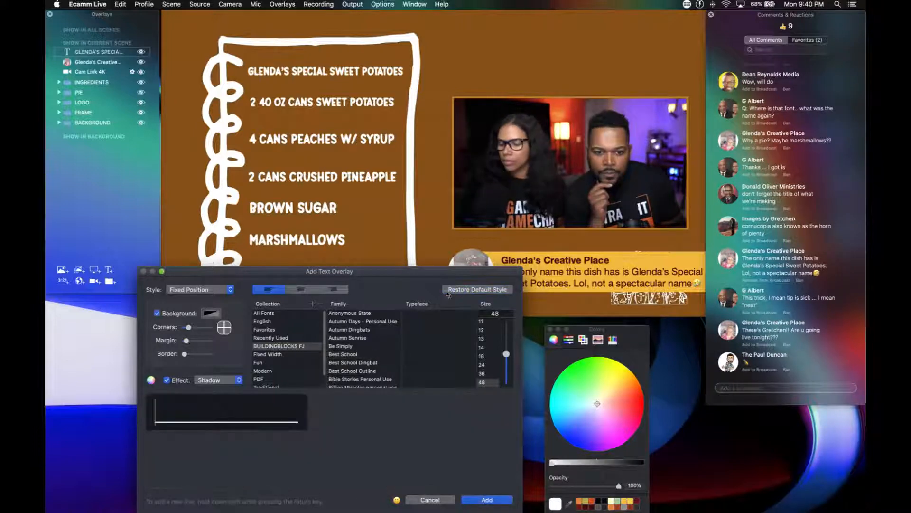
click(157, 314)
click(487, 499)
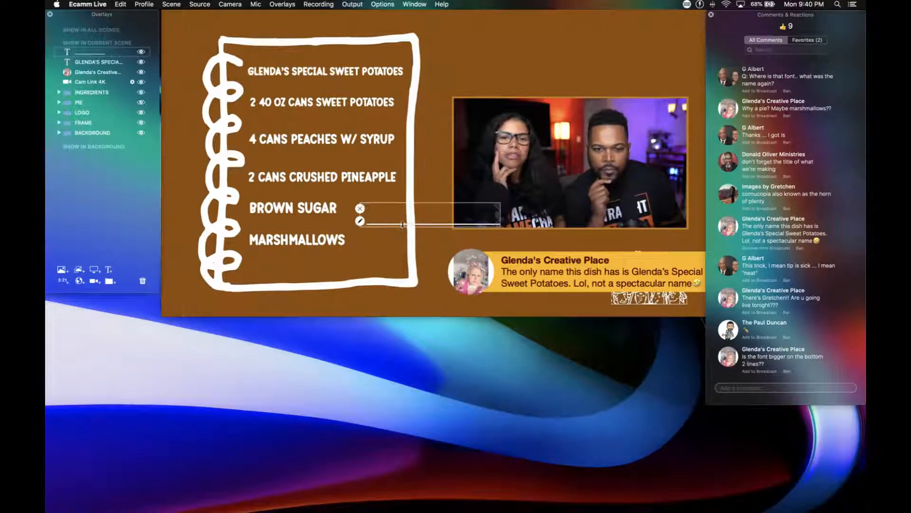
Place the underscore line directly beneath the dish title and resize it to roughly the title's width.
drag(403, 219, 295, 73)
scroll(295, 73, up, 3)
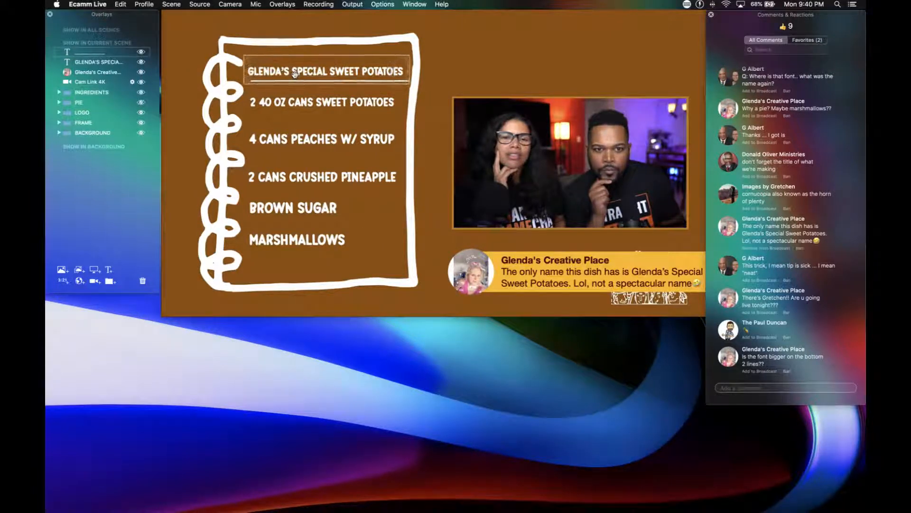
scroll(295, 74, down, 1)
drag(295, 74, 290, 74)
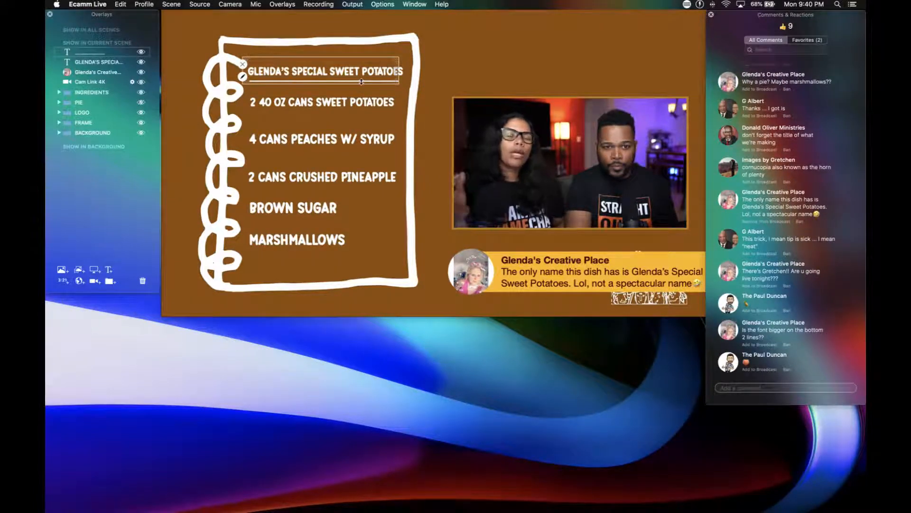
Line up the underline with the dish title's full width and group both overlays in a folder named TITLE.
drag(366, 81, 373, 77)
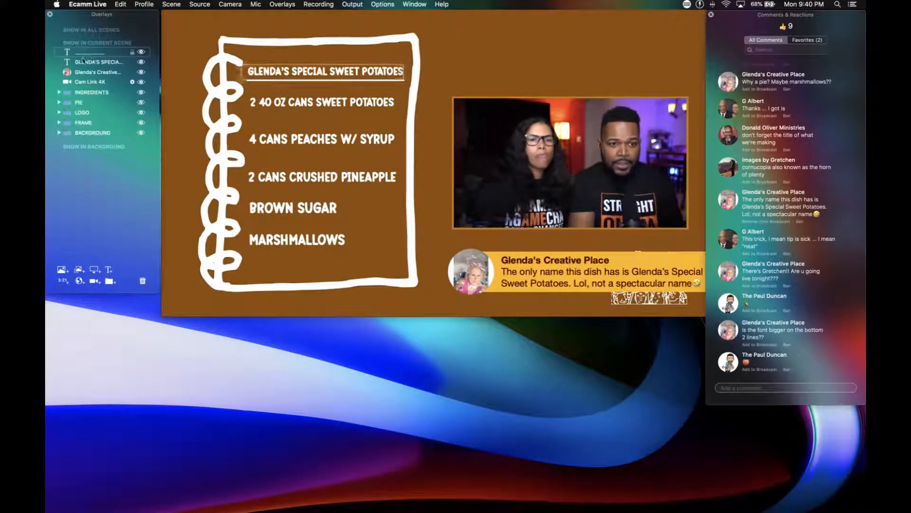
click(59, 92)
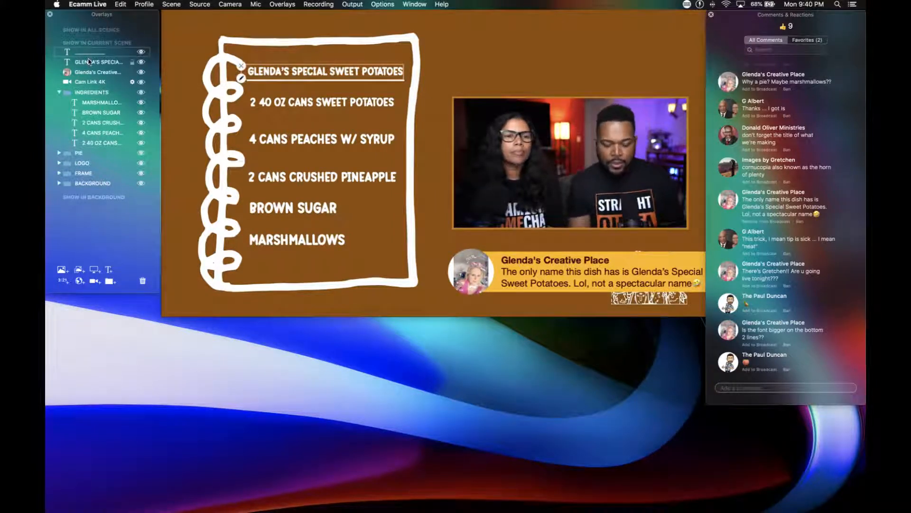
key(super+g)
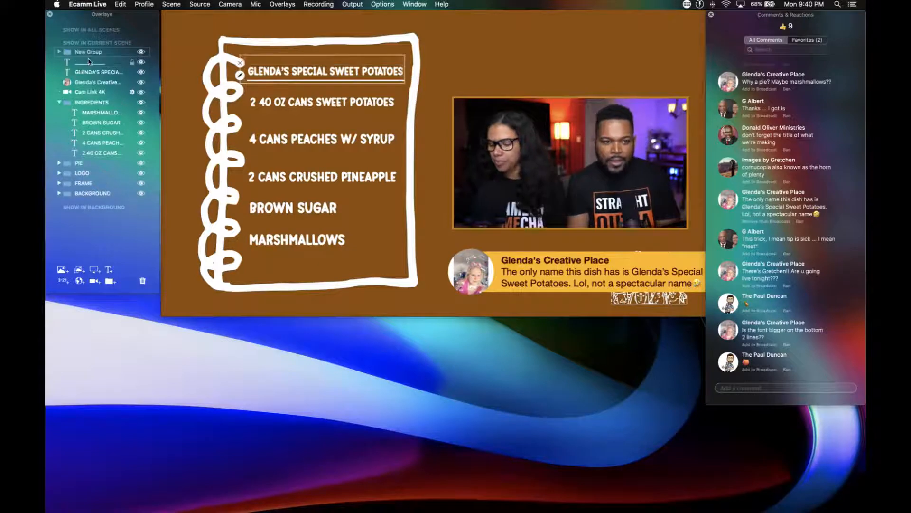
click(89, 52)
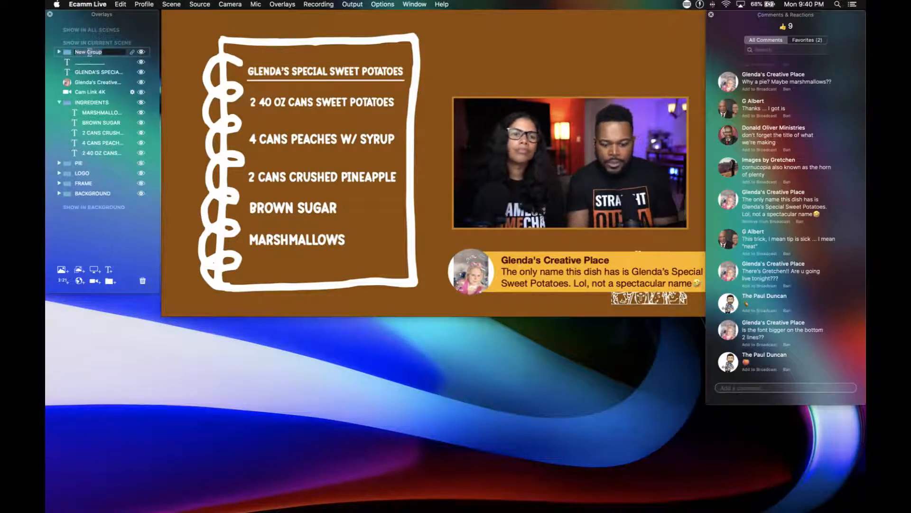
text(TITLE)
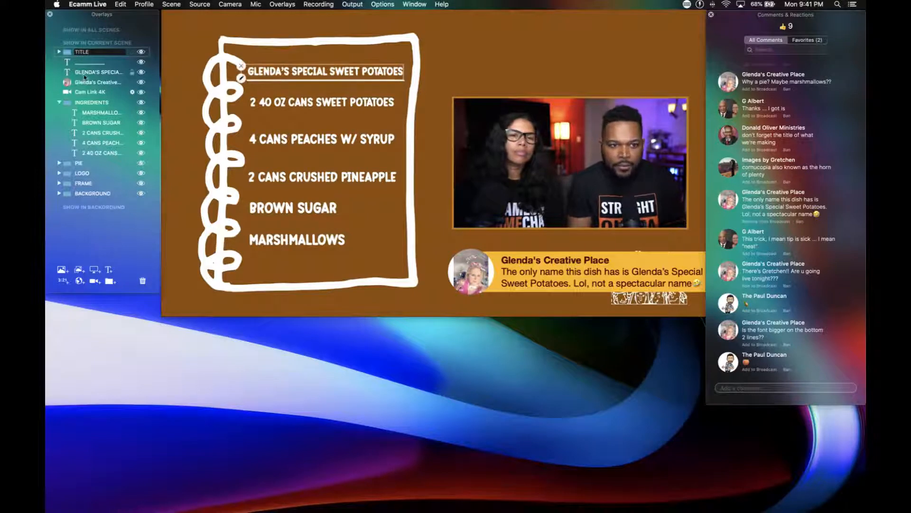
mouse_move(85, 73)
mouse_down()
mouse_move(88, 52)
mouse_move(97, 67)
mouse_up()
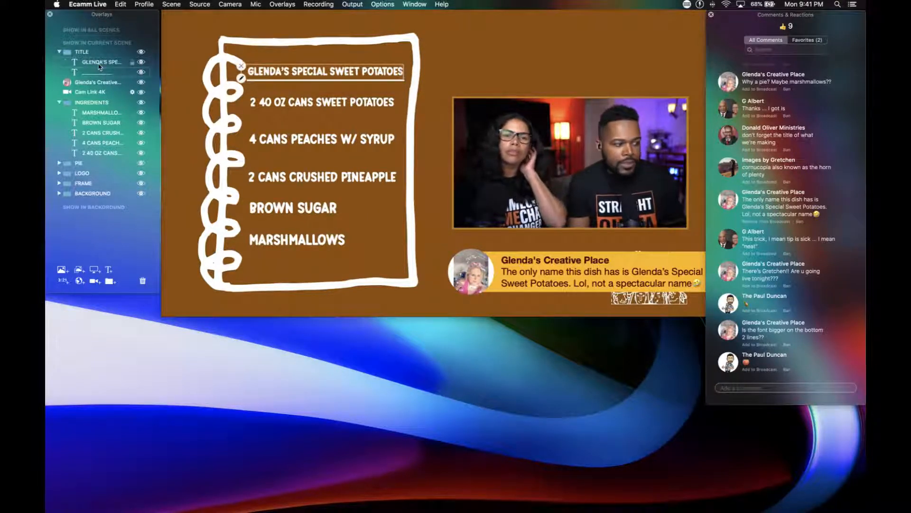
click(59, 52)
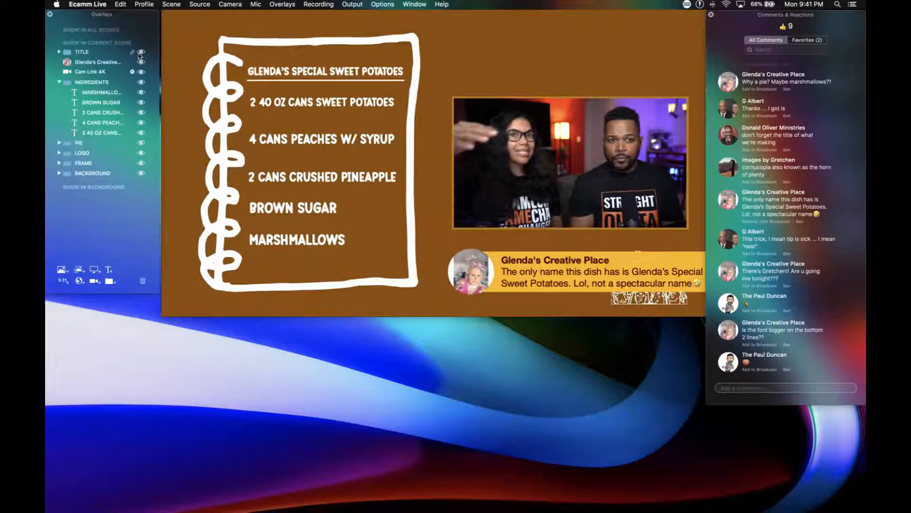
Put the Cam Link 4K overlay into a new group named CAMERA and place the viewer comment overlay above all groups.
drag(107, 63, 110, 46)
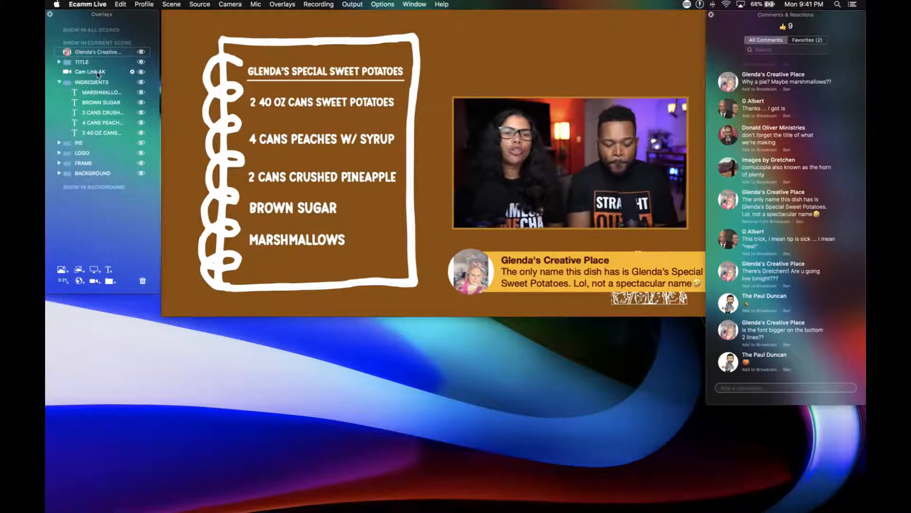
key(super+g)
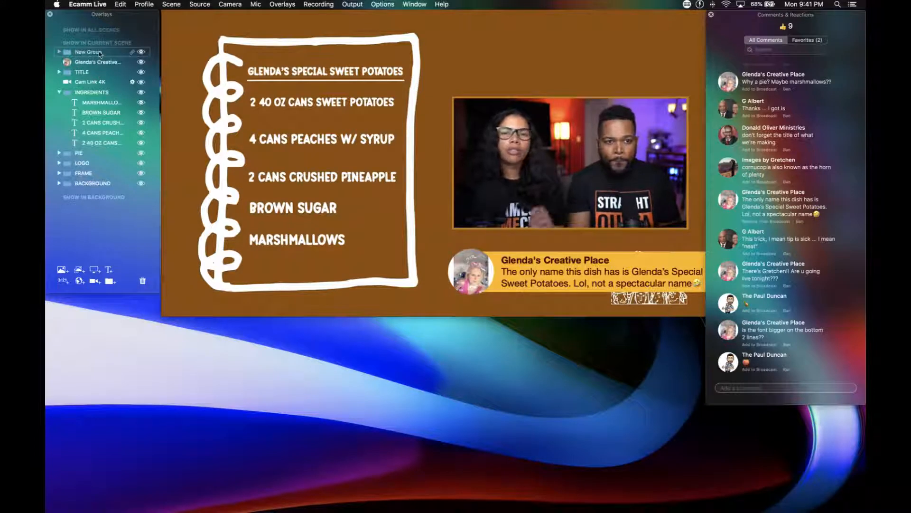
double_click(100, 52)
text(CAMERA)
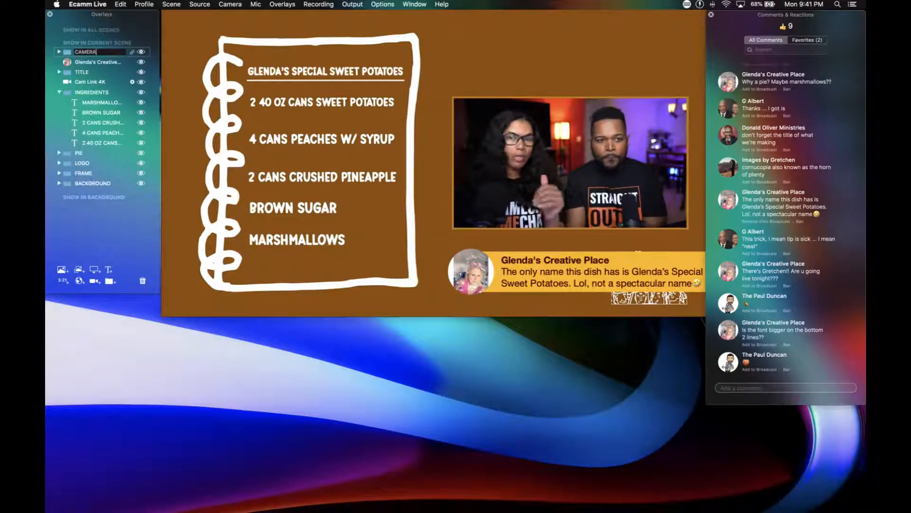
drag(94, 82, 99, 62)
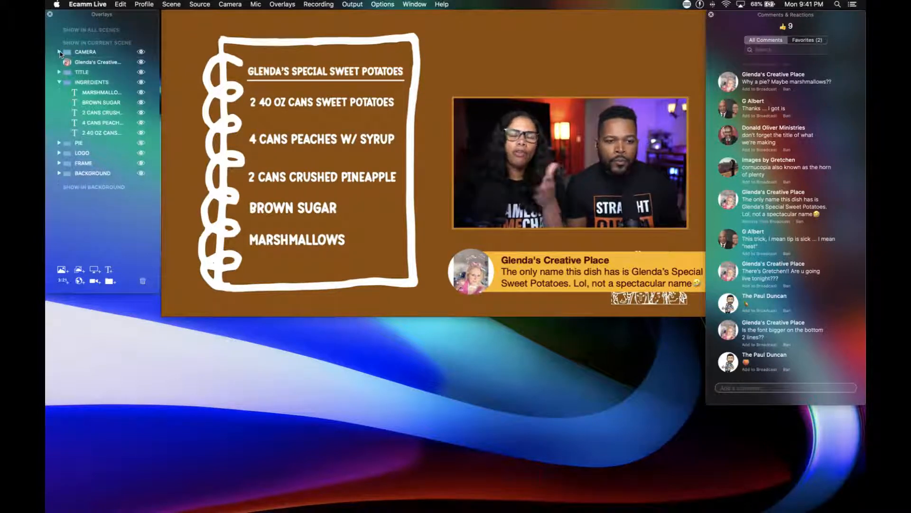
drag(90, 63, 89, 51)
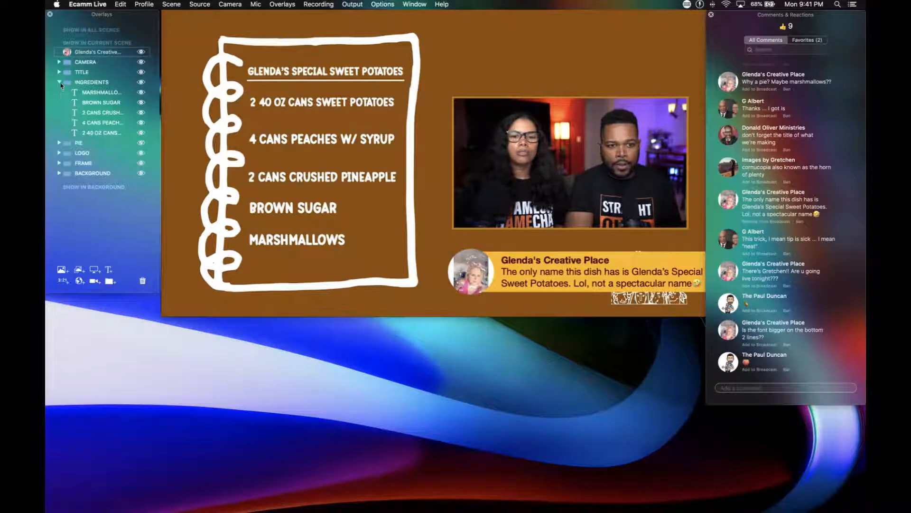
click(59, 82)
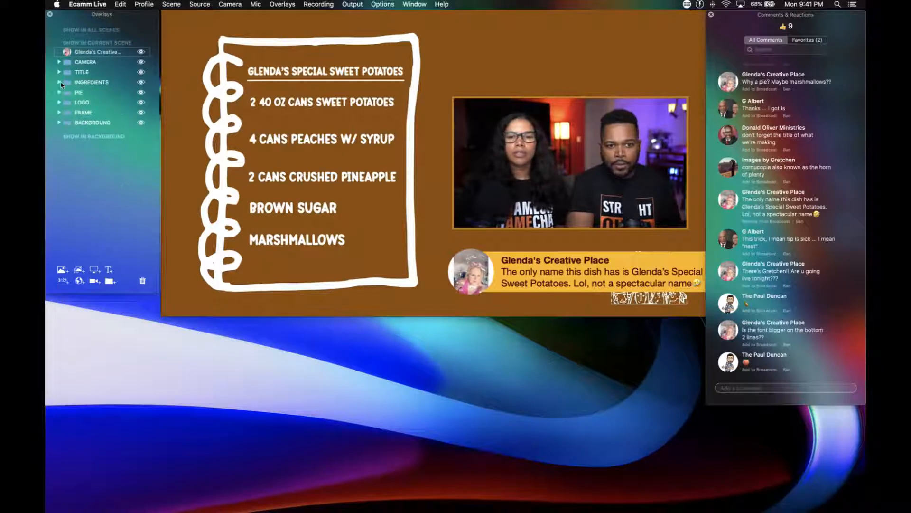
Try recolouring the notepad frame overlay to a dark brown, and undo the colour change.
click(59, 112)
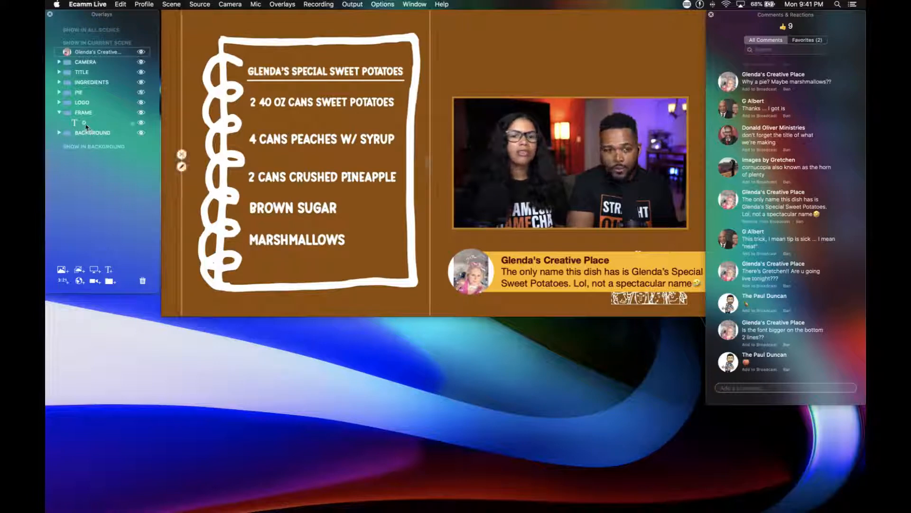
double_click(85, 124)
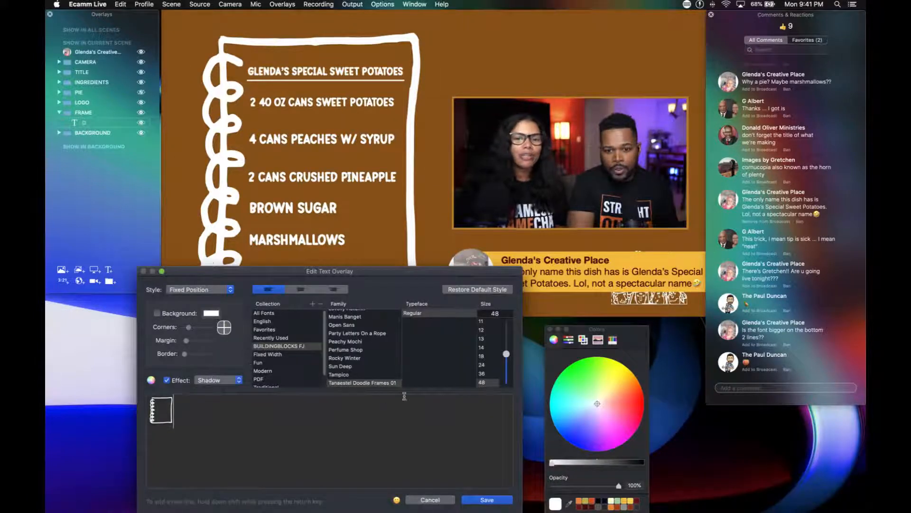
drag(620, 331, 626, 286)
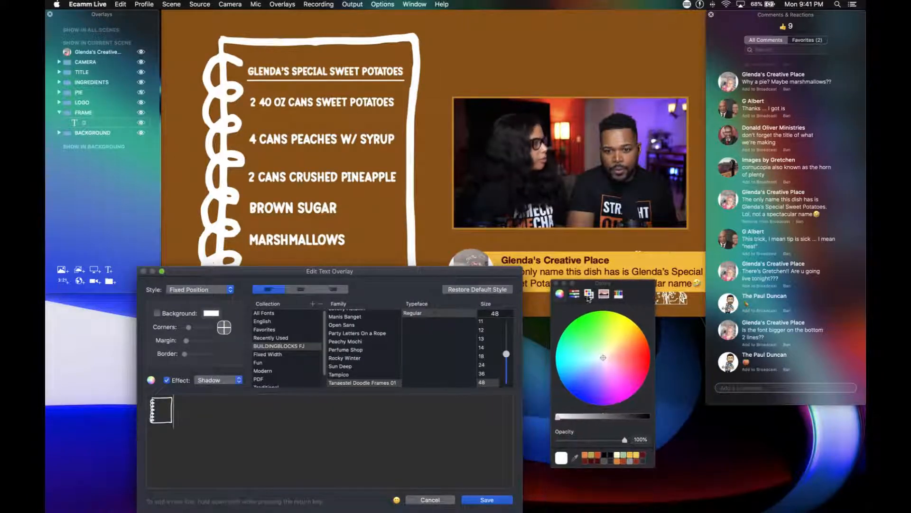
click(622, 294)
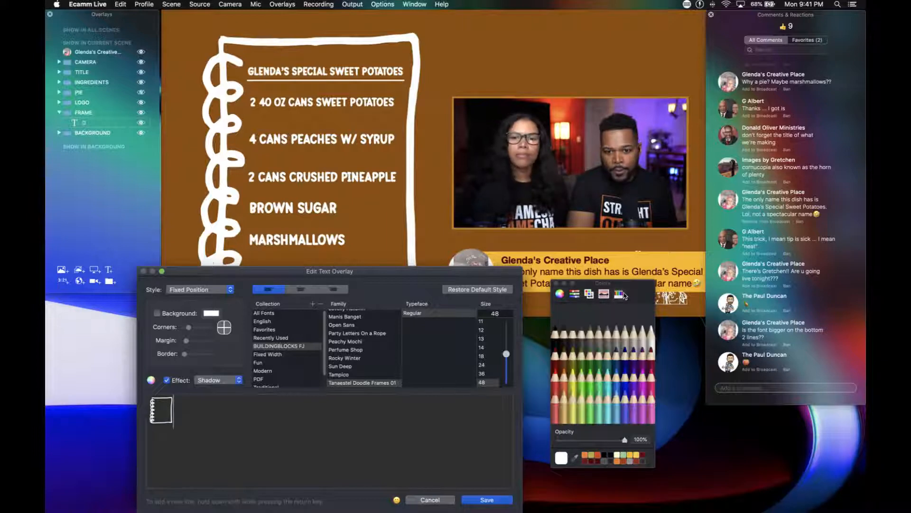
click(565, 360)
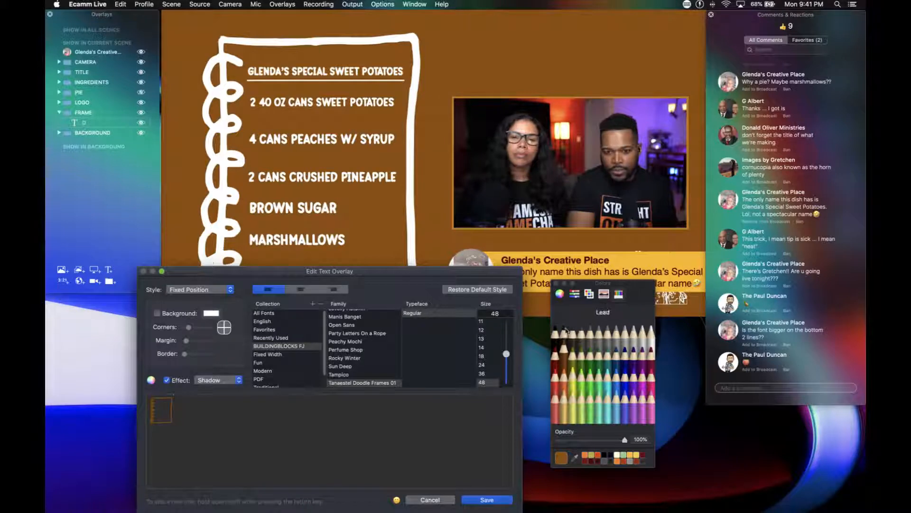
click(560, 294)
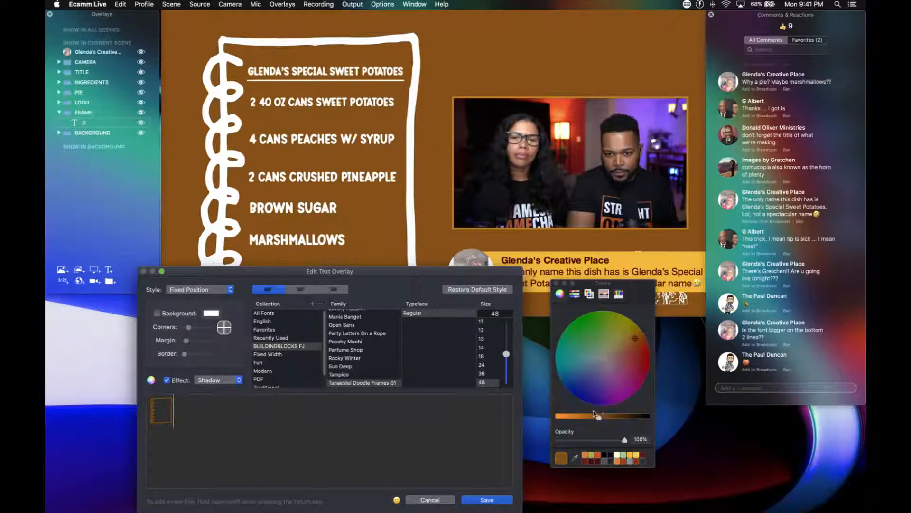
drag(599, 418, 617, 417)
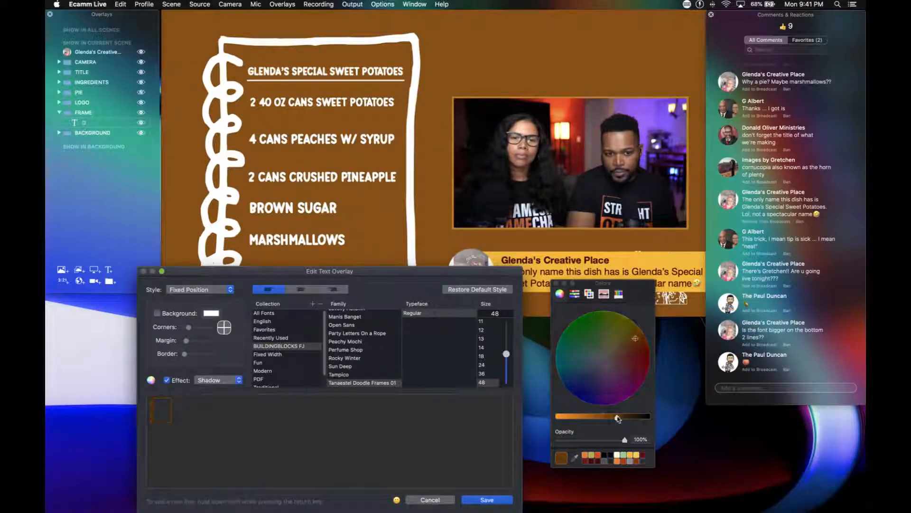
click(488, 500)
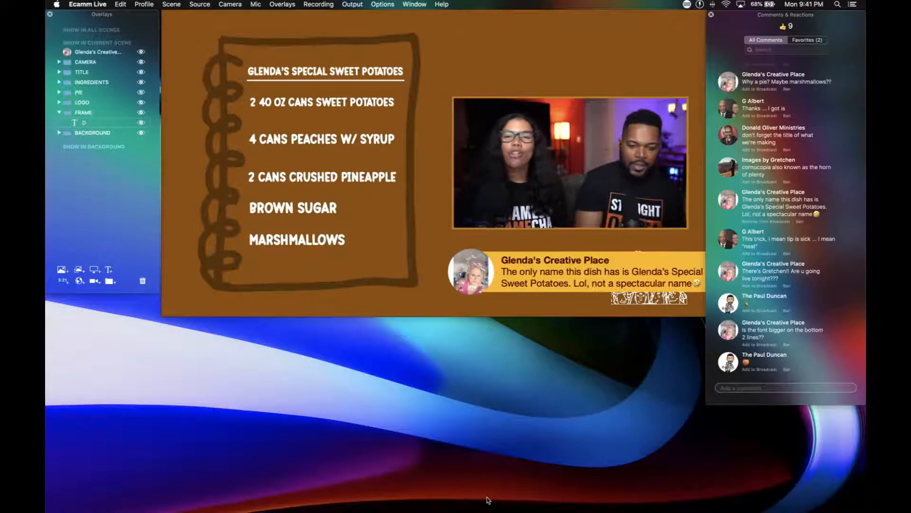
key(super+z)
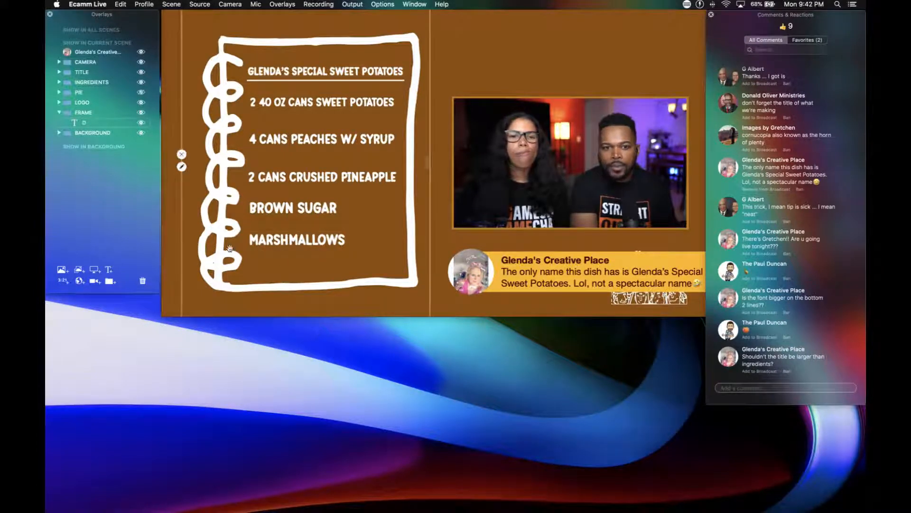
Show the viewer comment asking whether the title should be larger than the ingredients on the broadcast.
click(726, 359)
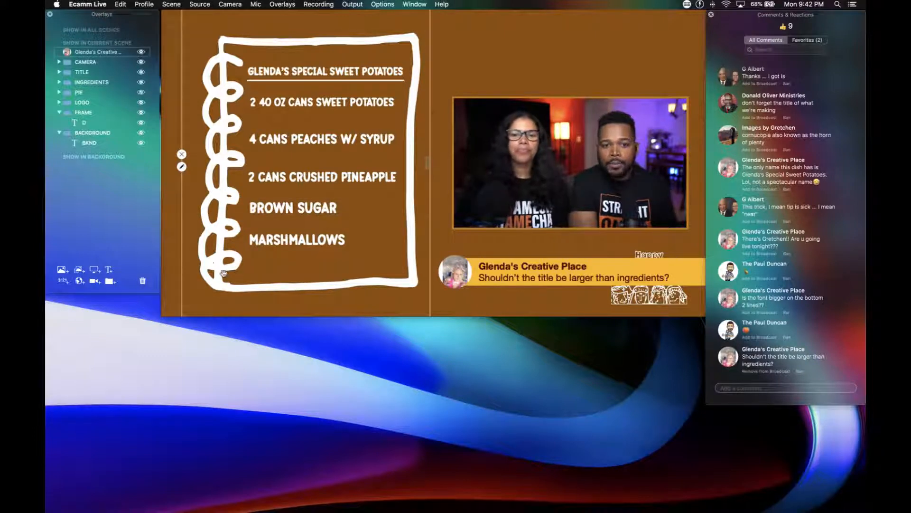
Try fading the notepad frame to a lower opacity with the INGREDIENTS and TITLE groups hidden, and show both groups again.
click(140, 81)
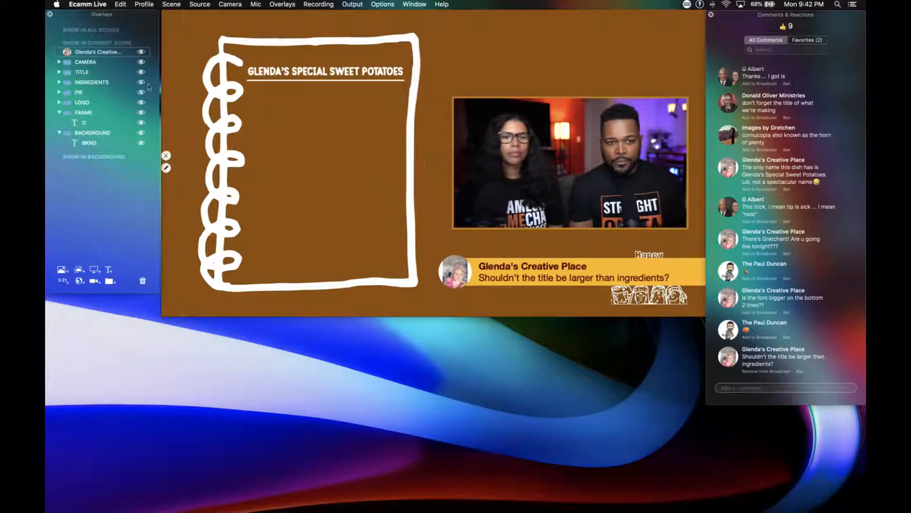
click(141, 72)
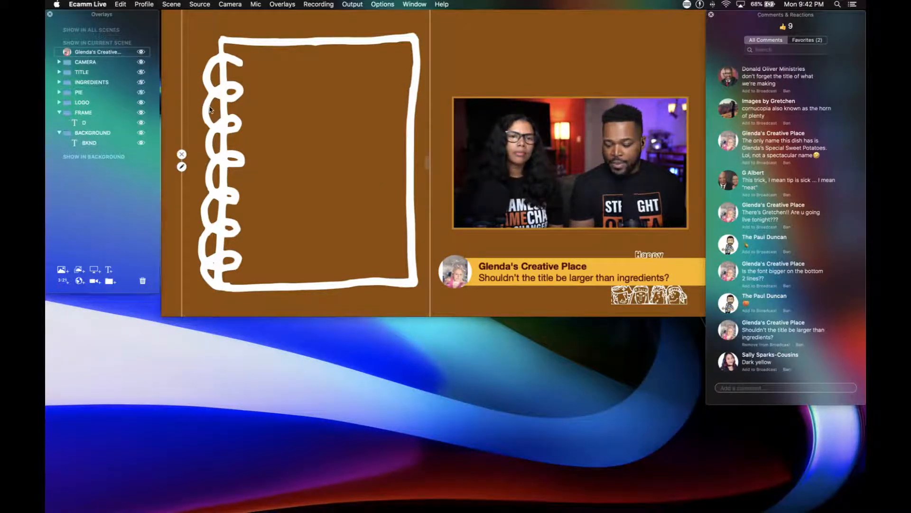
click(211, 110)
scroll(210, 110, down, 5)
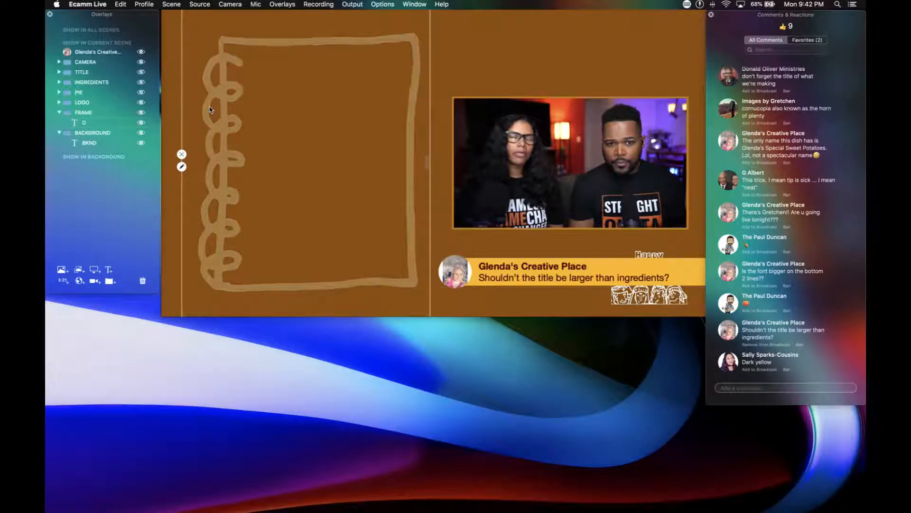
click(140, 84)
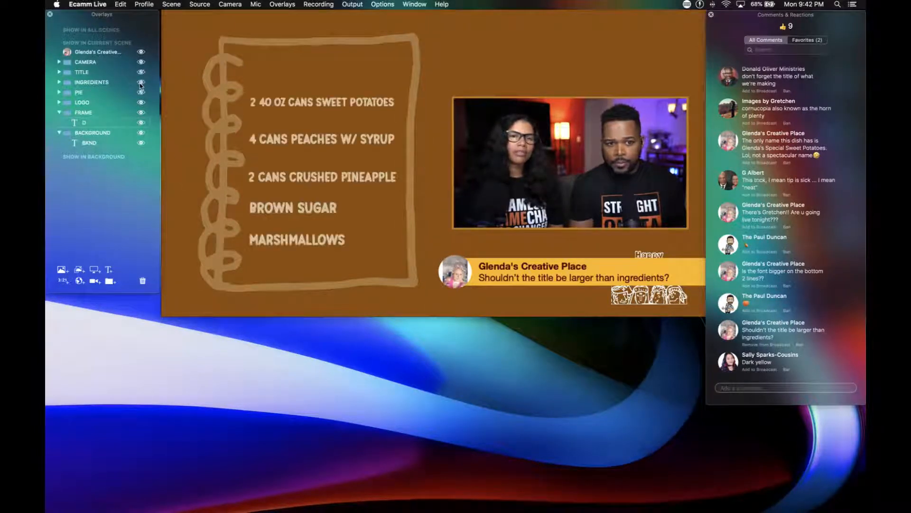
click(142, 72)
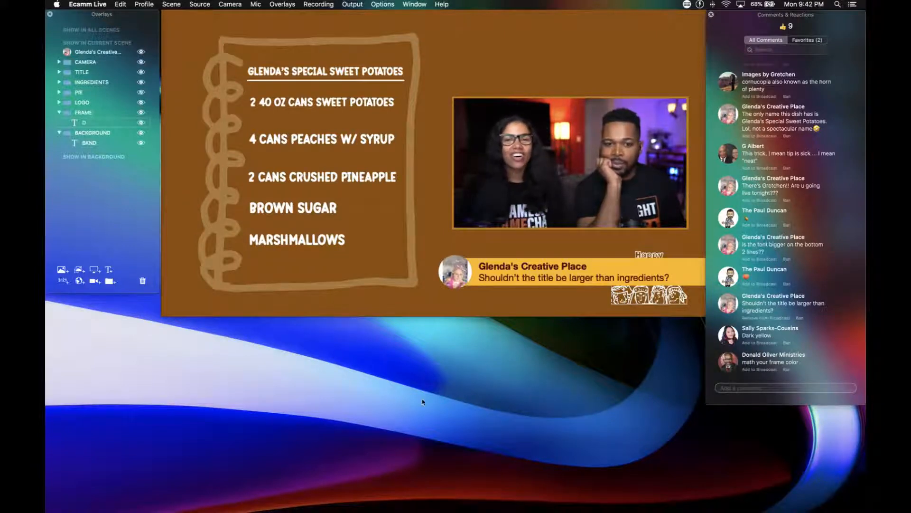
Recolour the notepad frame overlay to golden yellow from the saved colour swatches and save it.
mouse_move(650, 272)
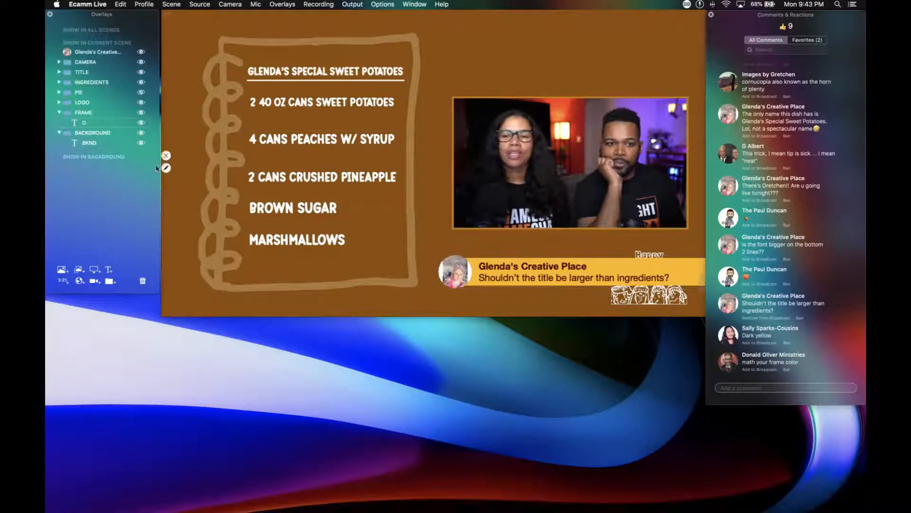
double_click(85, 123)
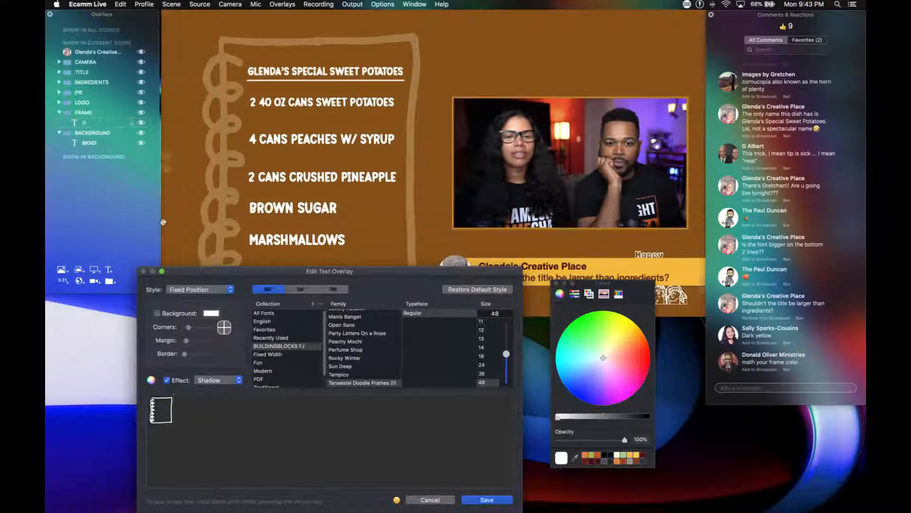
click(631, 456)
click(482, 500)
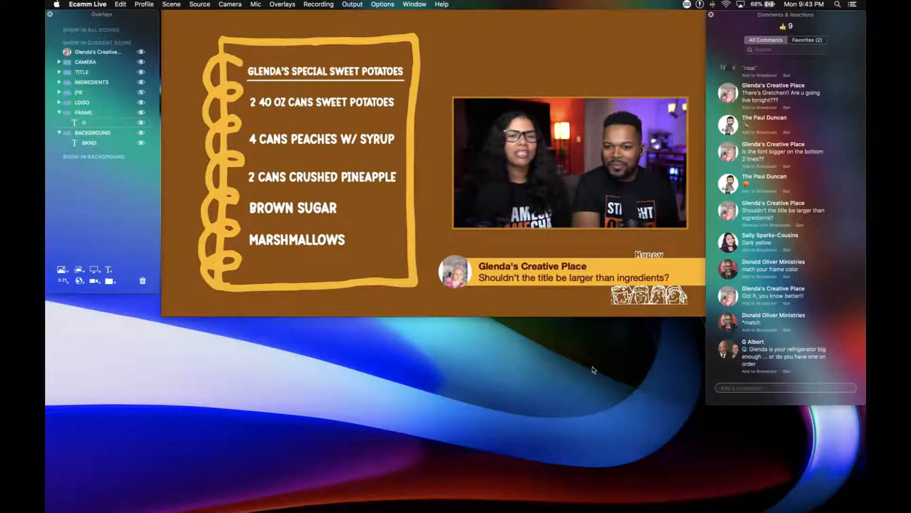
Look back through the viewer comments and display only the favourites.
scroll(737, 295, up, 5)
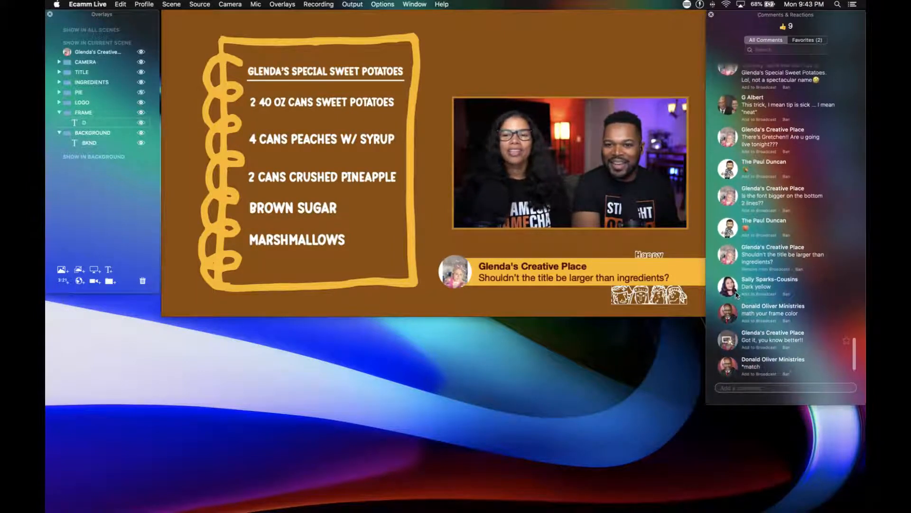
scroll(737, 294, up, 4)
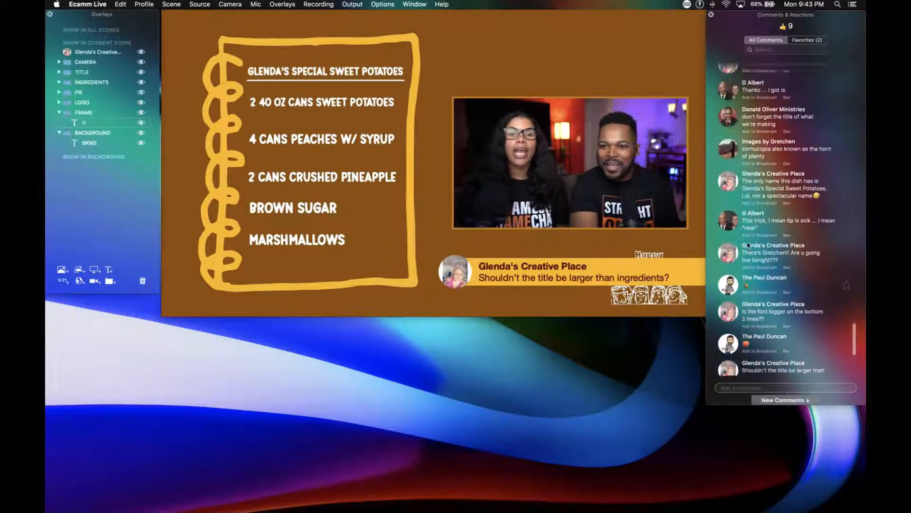
scroll(749, 244, up, 5)
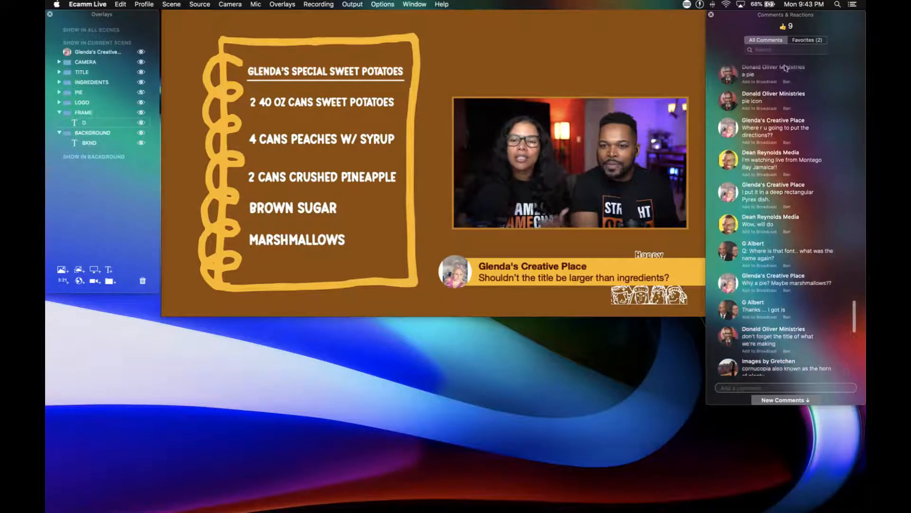
click(806, 41)
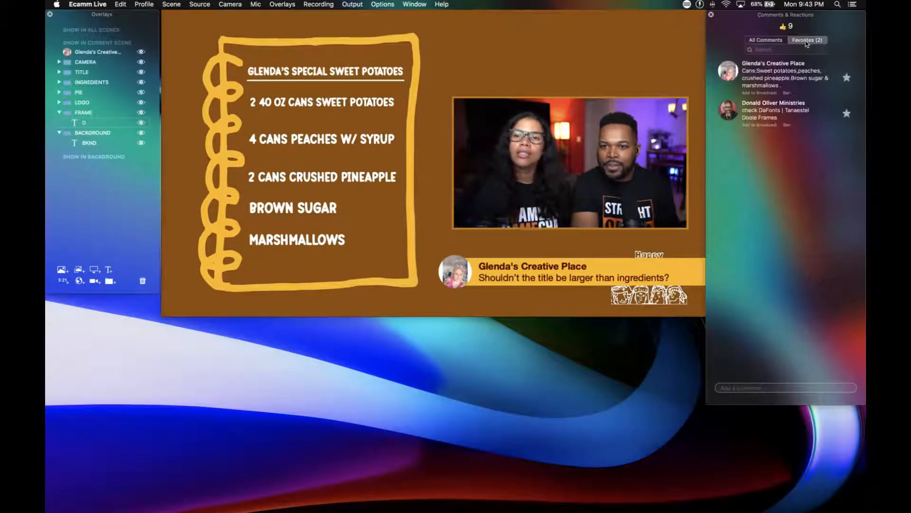
Return to all viewer comments and mark the one about adding marshmallows after baking the sweet potatoes as a favourite.
click(766, 40)
scroll(761, 133, up, 3)
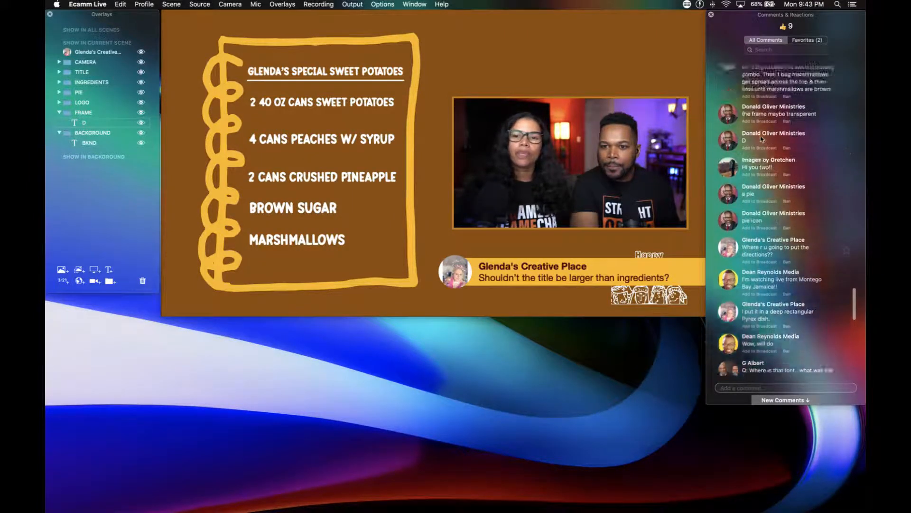
scroll(762, 139, up, 5)
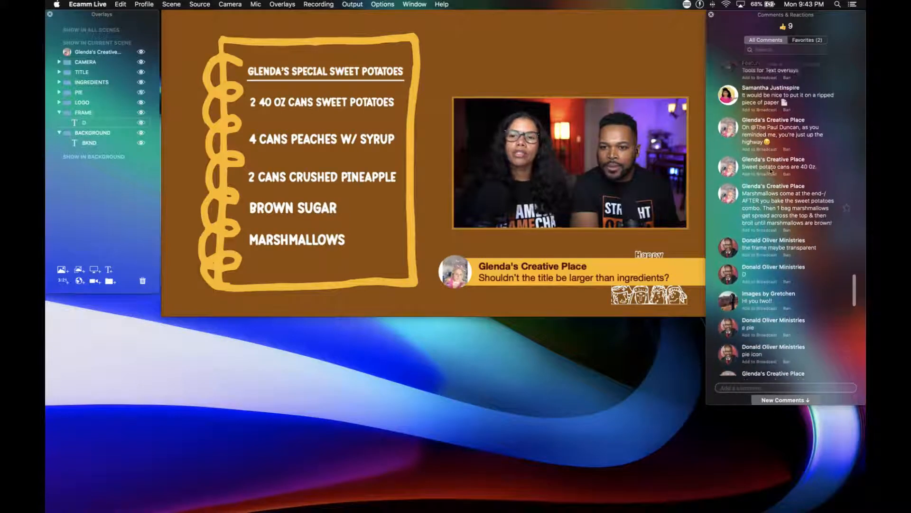
scroll(770, 170, up, 5)
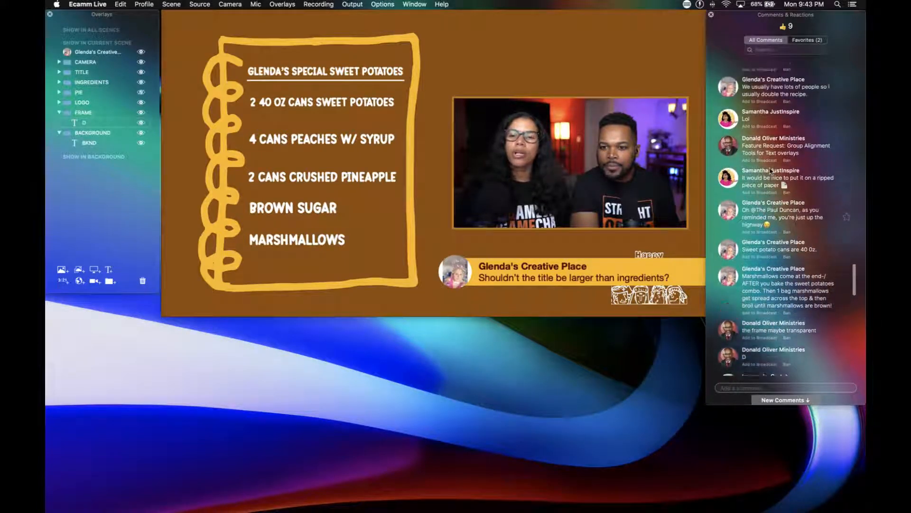
scroll(771, 171, up, 1)
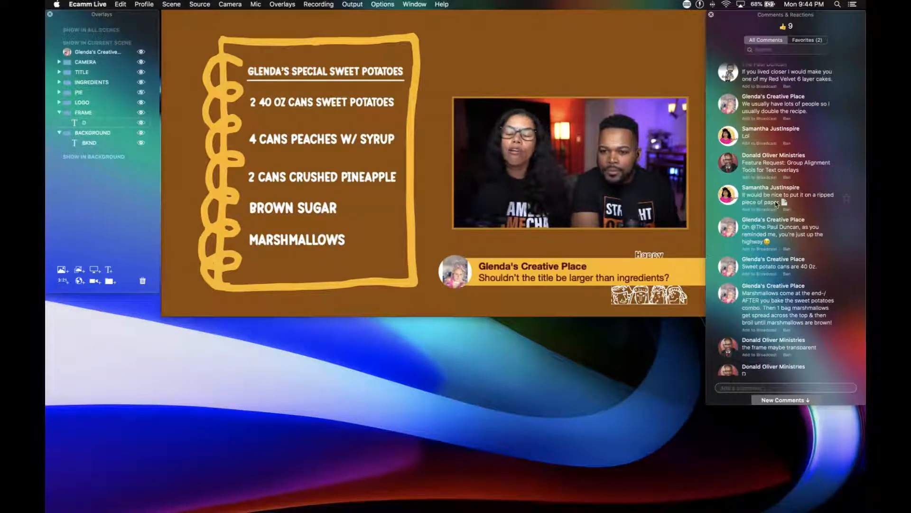
click(847, 309)
Mark the recipe comment starting "I use 2 XL cans sweet potatoes" as a favourite and show it on the broadcast.
scroll(807, 232, up, 6)
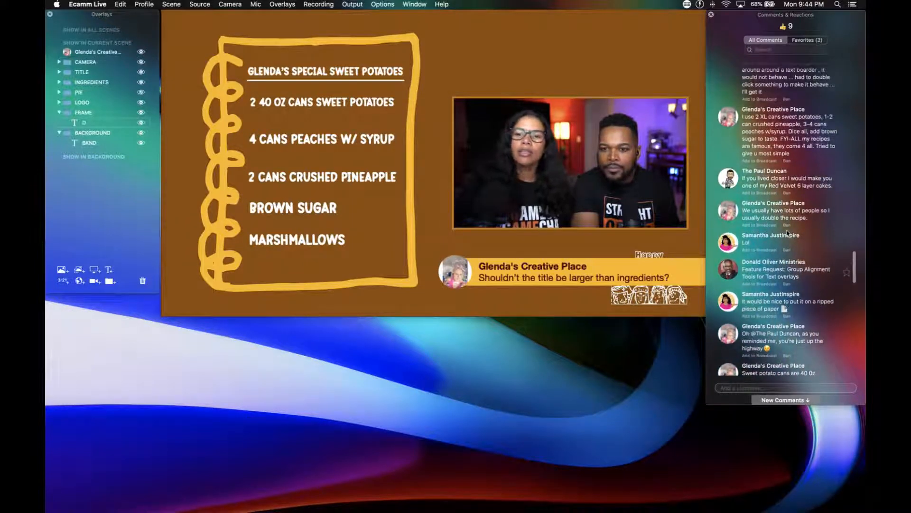
scroll(802, 199, up, 2)
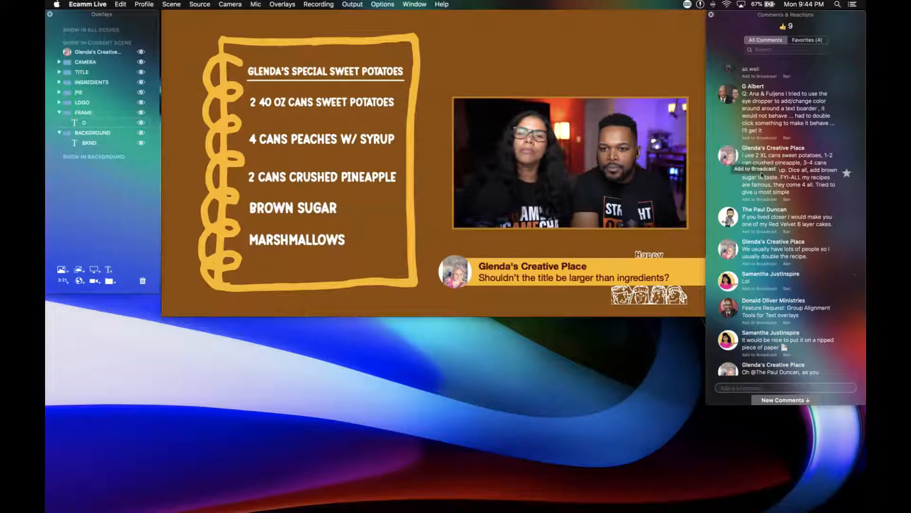
click(741, 169)
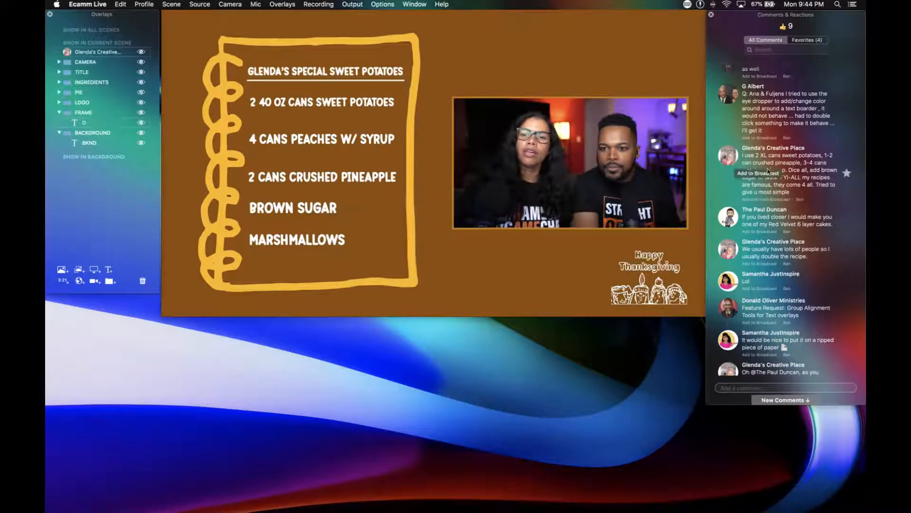
Find the earlier comment with the mixing and 350-degree baking directions, mark it as a favourite and show it on the broadcast.
scroll(760, 171, up, 1)
scroll(768, 171, up, 6)
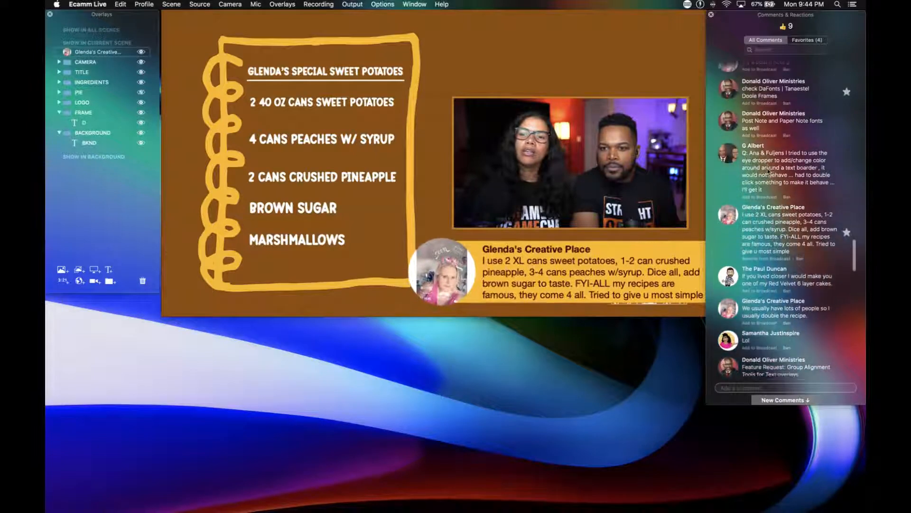
scroll(768, 171, up, 5)
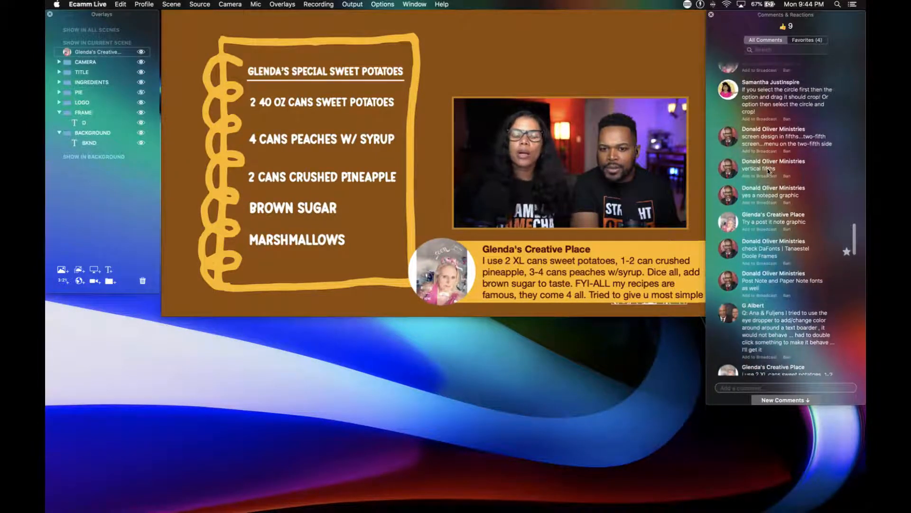
scroll(768, 171, up, 5)
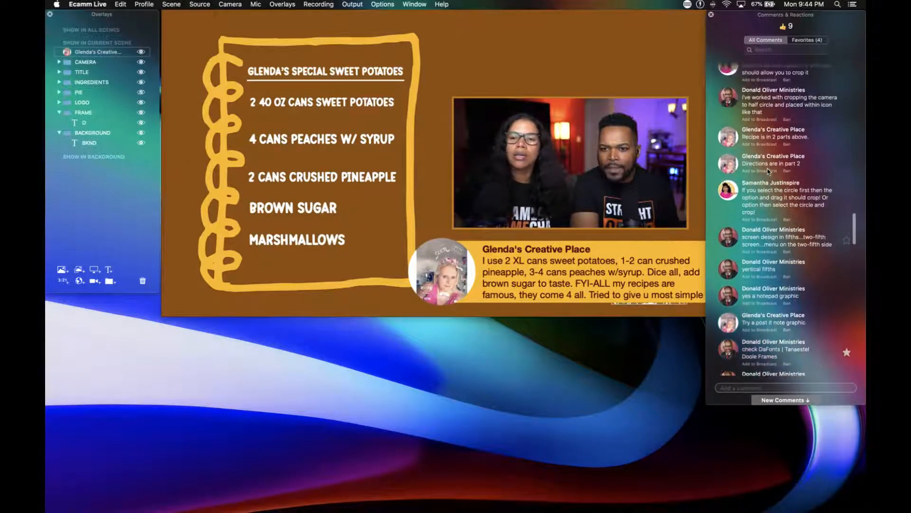
scroll(769, 171, up, 4)
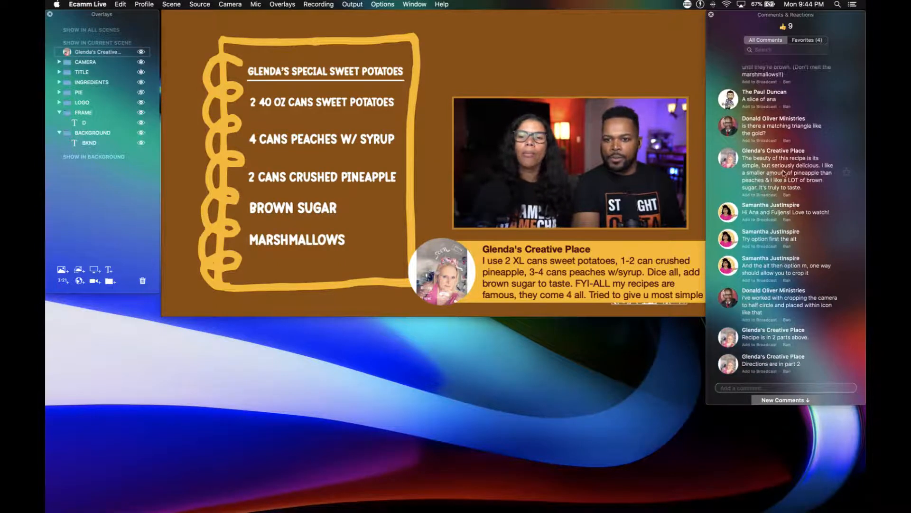
scroll(771, 169, up, 4)
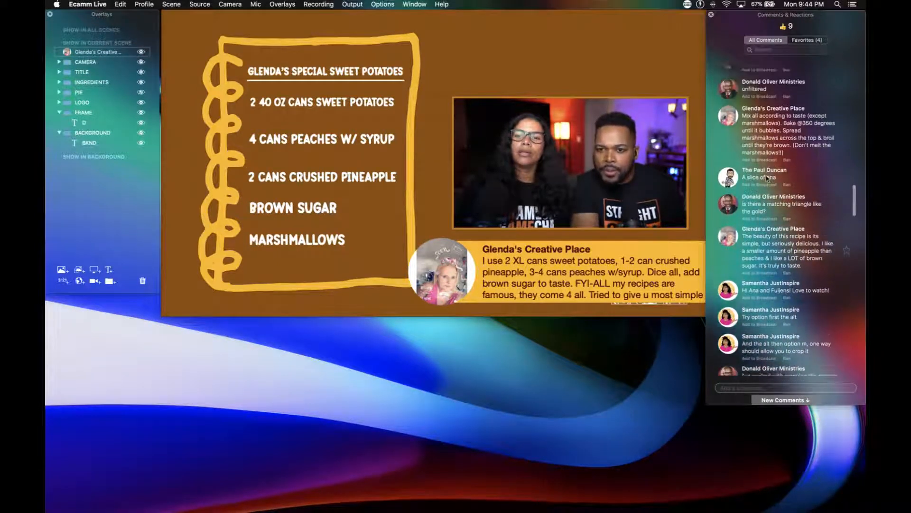
click(847, 155)
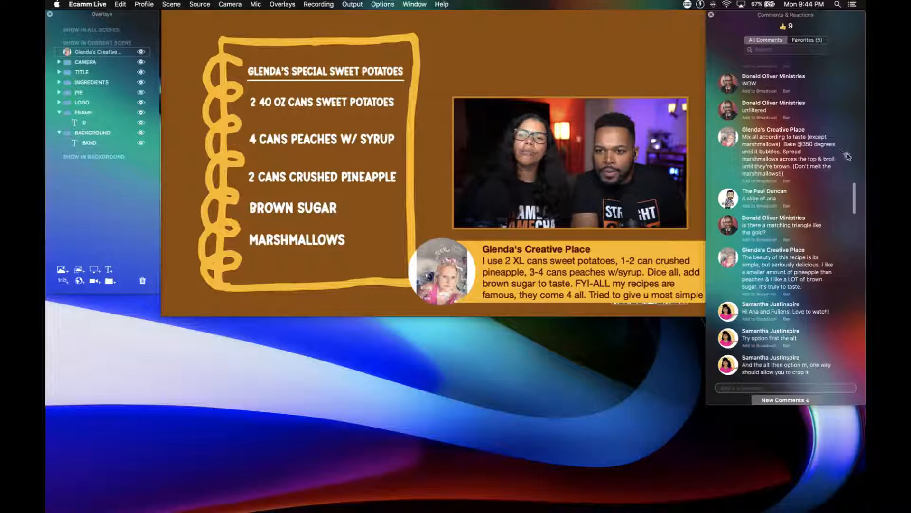
click(725, 137)
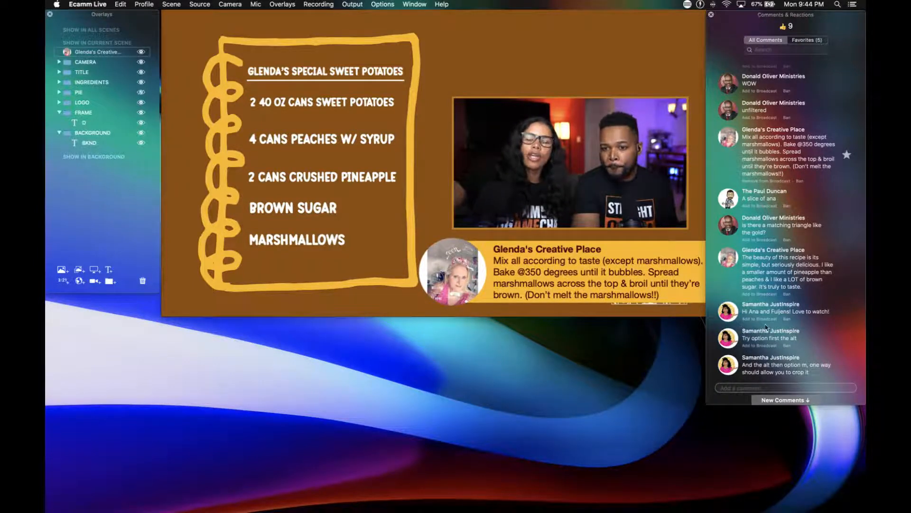
Show the viewer question about using the eye dropper to change a text border's colour on the broadcast.
scroll(766, 327, down, 5)
scroll(766, 327, down, 8)
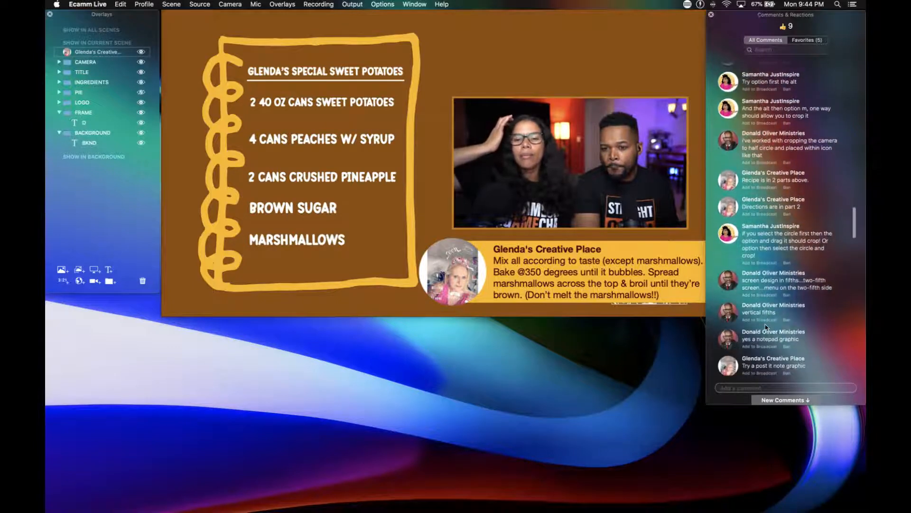
scroll(765, 326, down, 4)
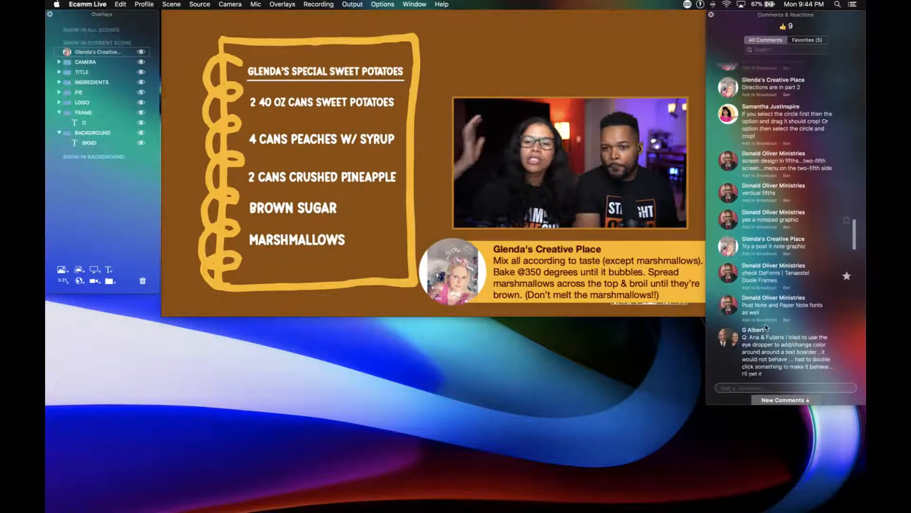
scroll(766, 326, down, 1)
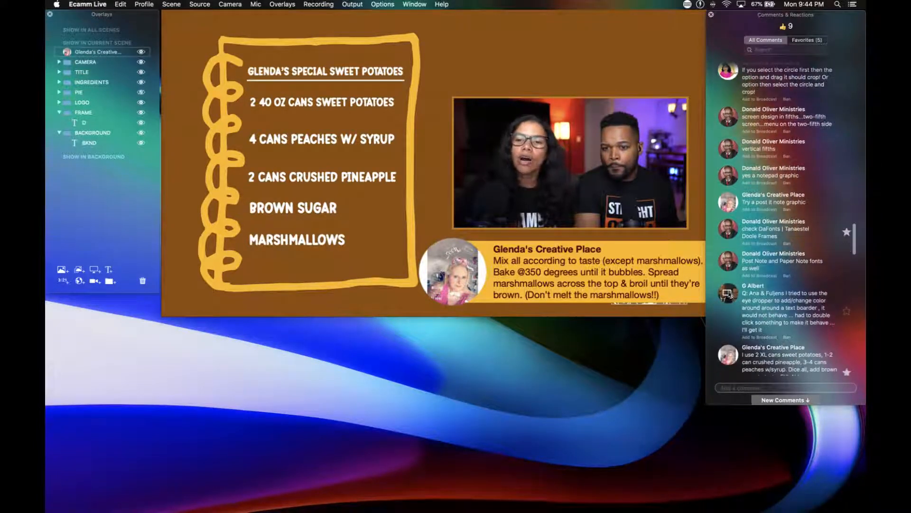
click(728, 295)
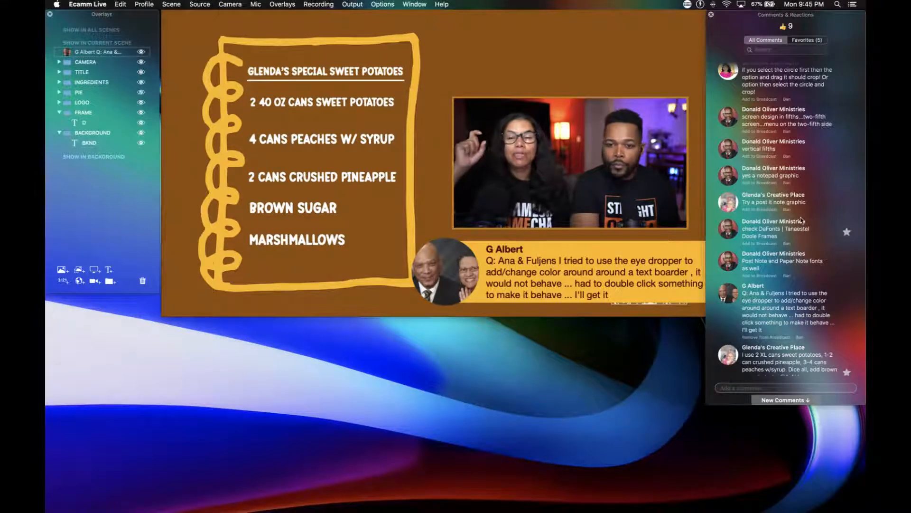
From the favourite comments, broadcast the marshmallow comment and replace it with the 2 XL cans recipe comment, then list all comments again.
scroll(771, 196, down, 2)
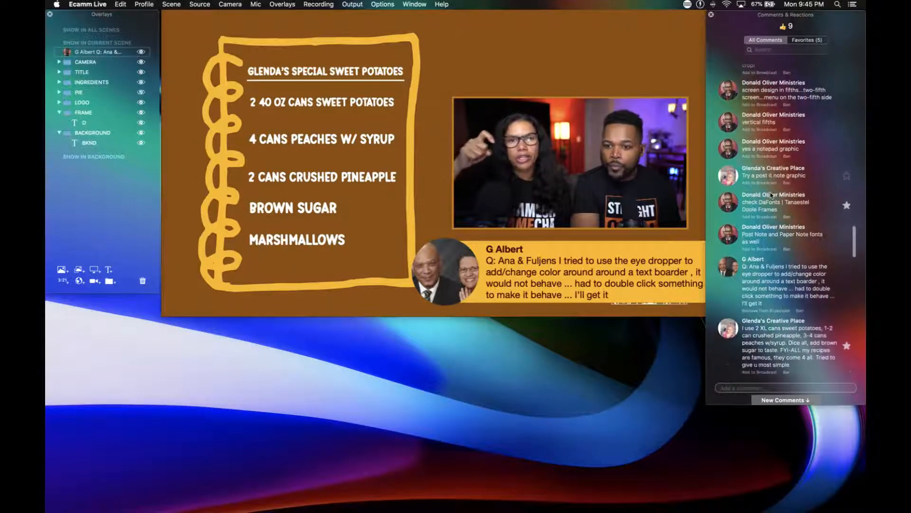
click(802, 41)
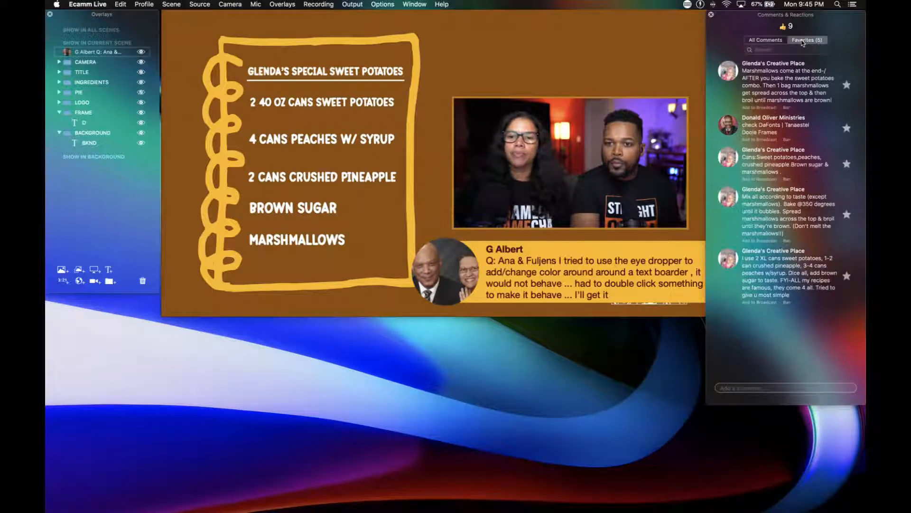
click(727, 71)
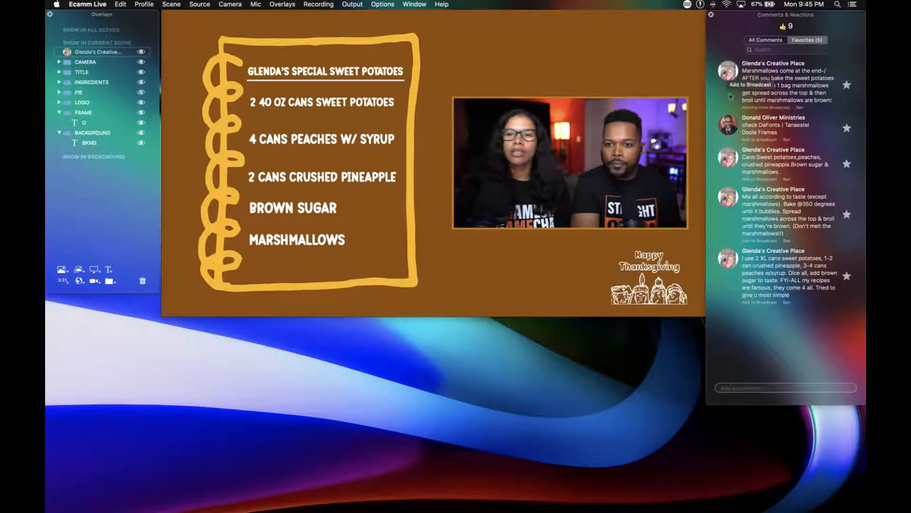
click(729, 266)
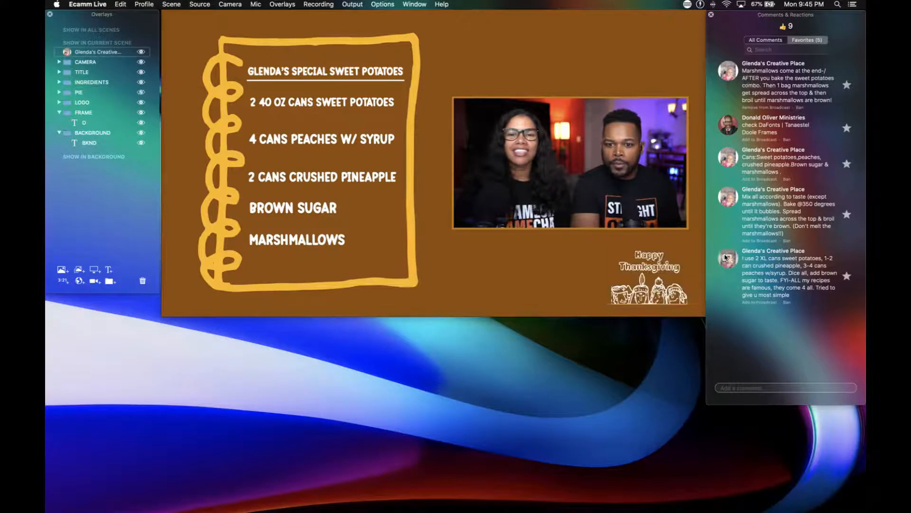
click(767, 40)
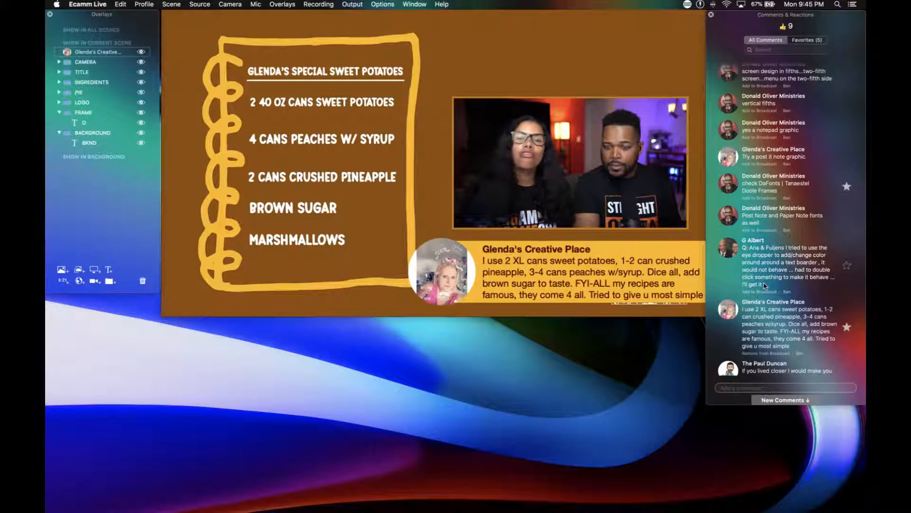
mouse_move(630, 274)
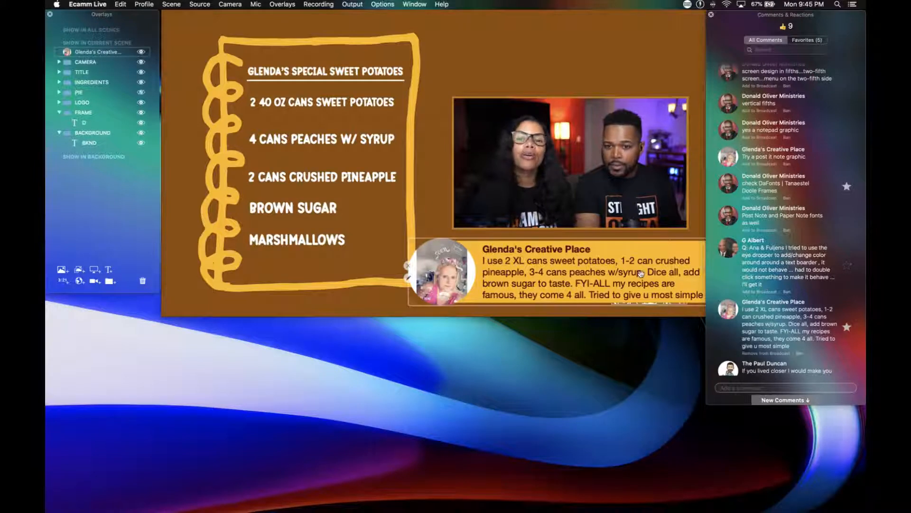
double_click(502, 283)
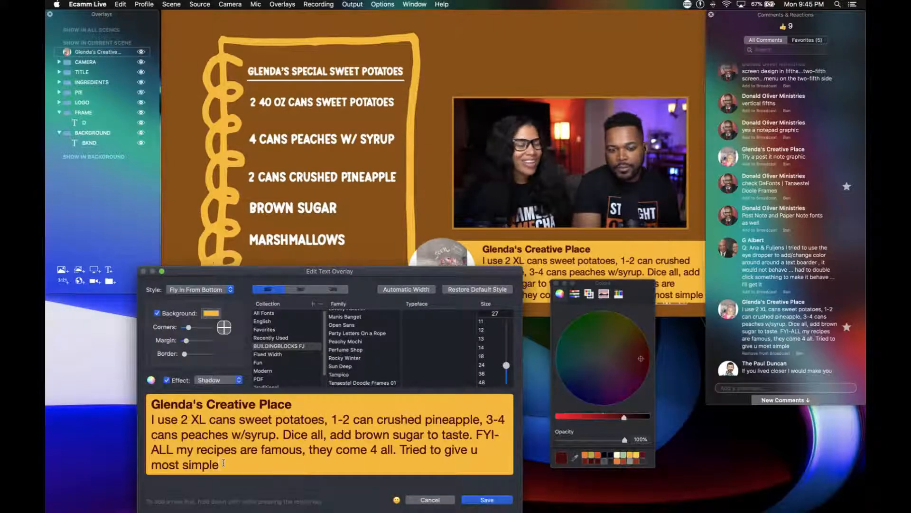
drag(223, 463, 152, 419)
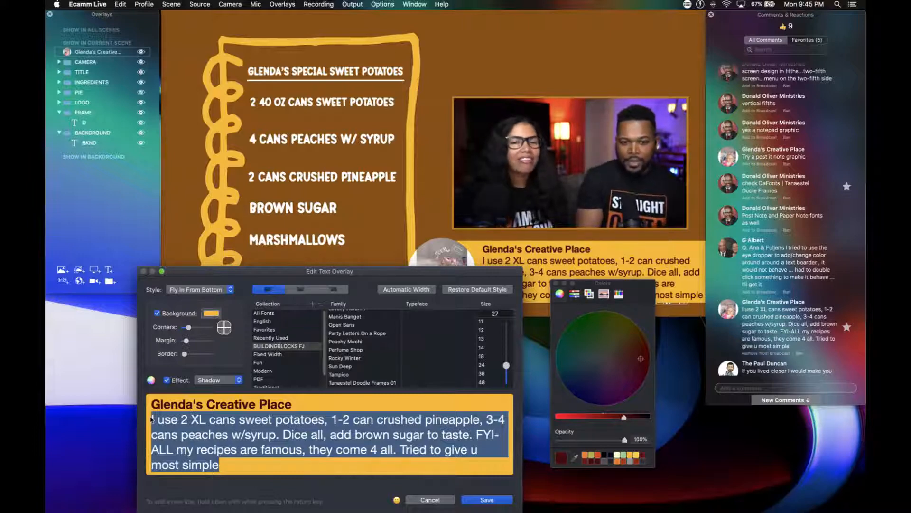
click(439, 500)
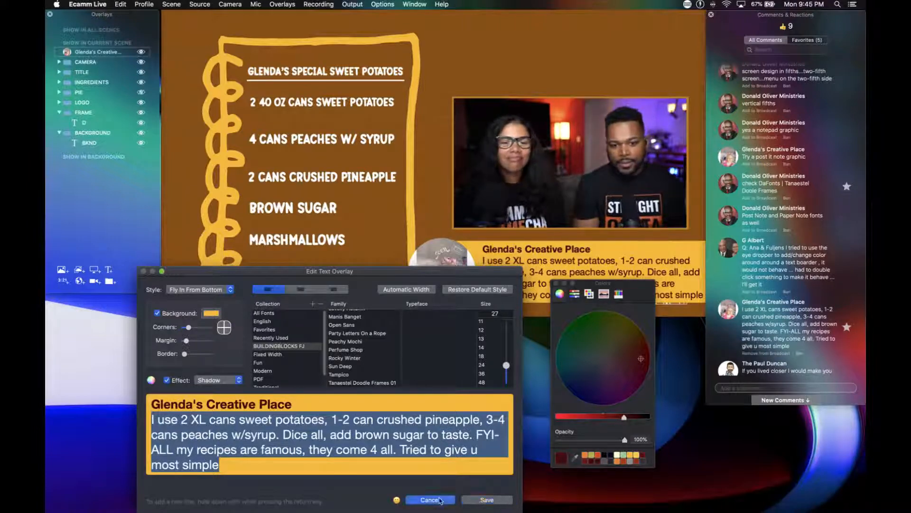
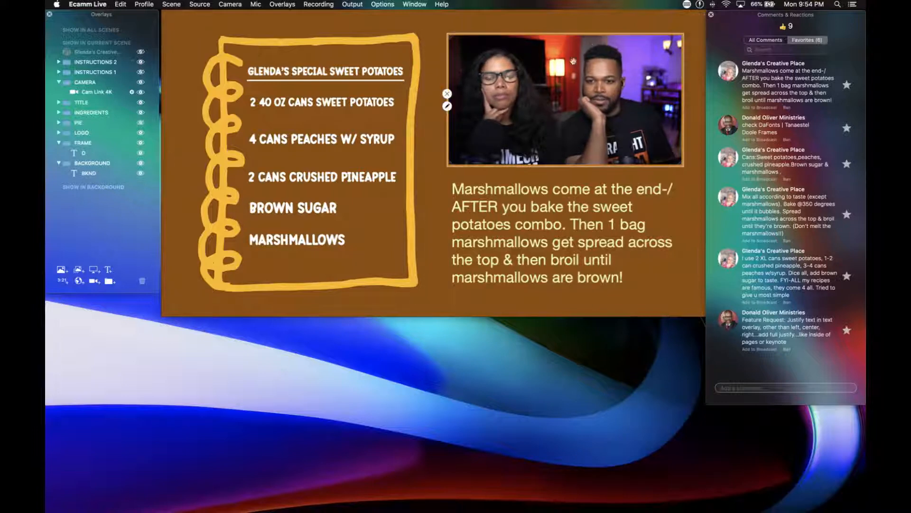
From all comments, broadcast the one about a friend cooking the marshmallows in the main dish, shrink it over the notebook's lower edge, then remove it.
click(765, 39)
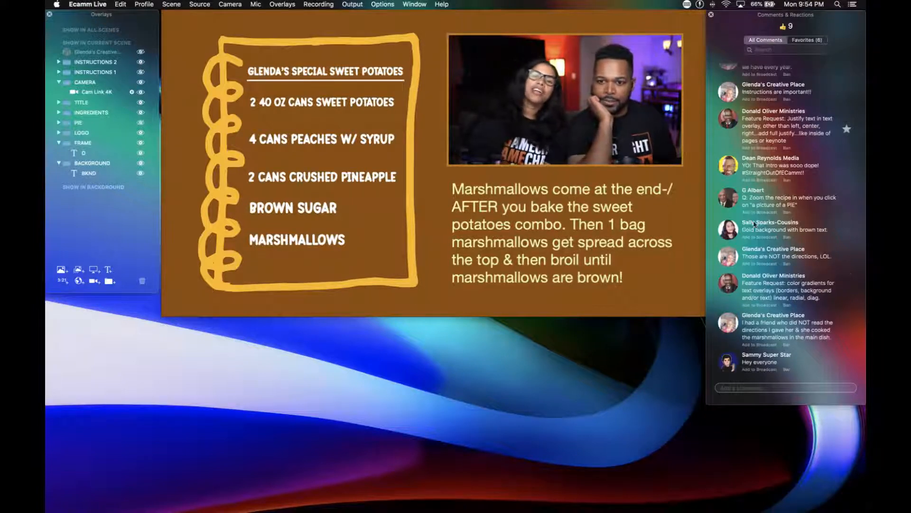
scroll(770, 271, down, 5)
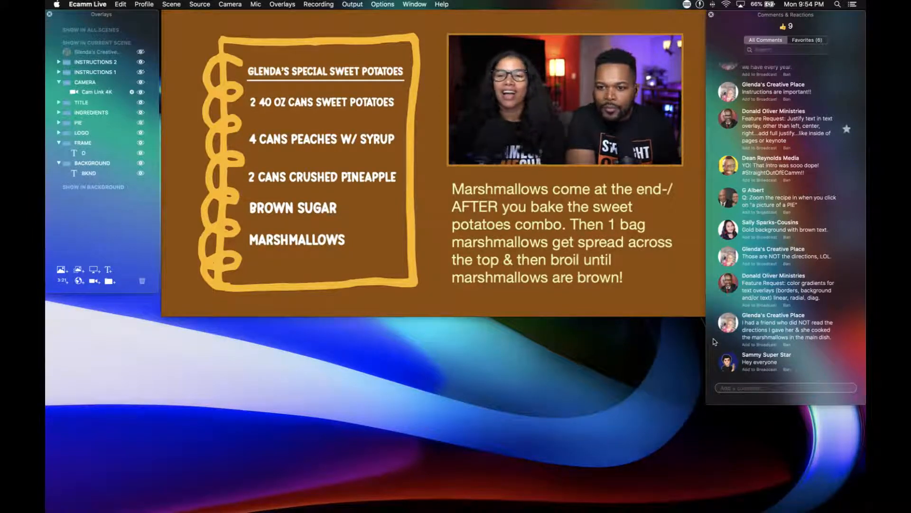
click(729, 325)
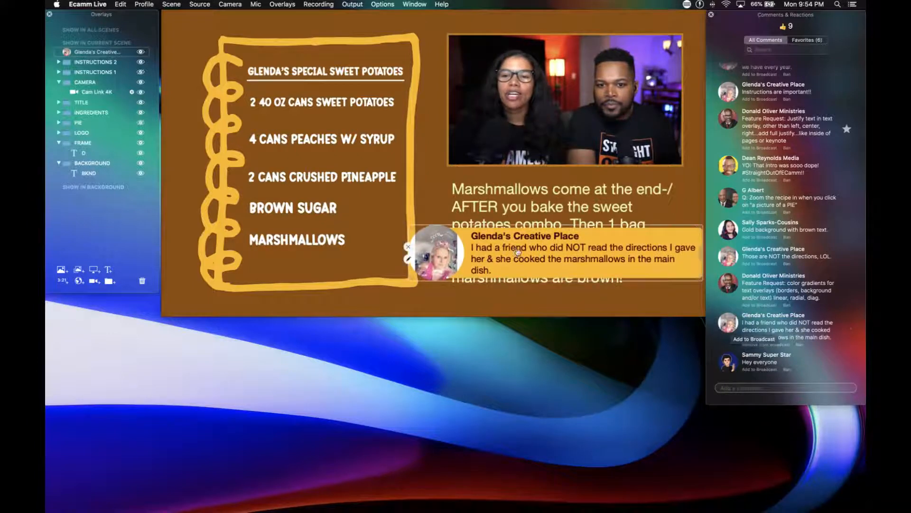
drag(516, 252, 288, 281)
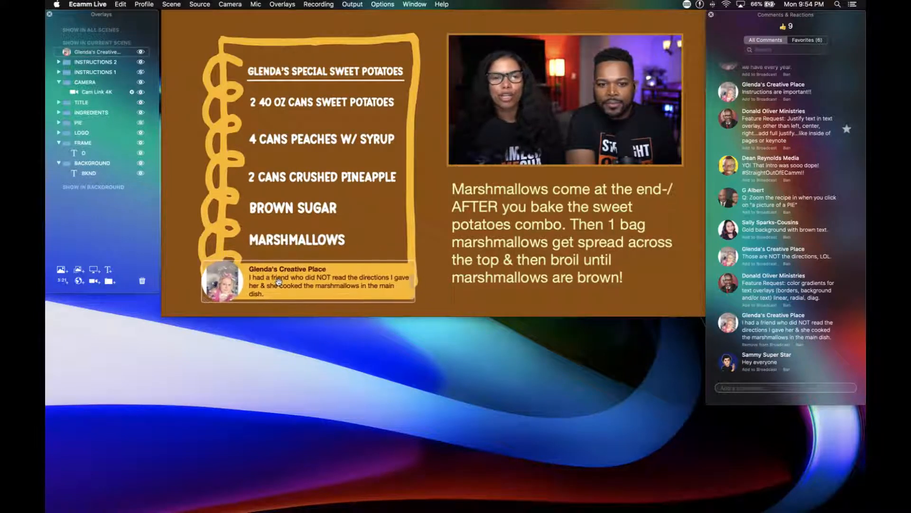
mouse_move(729, 325)
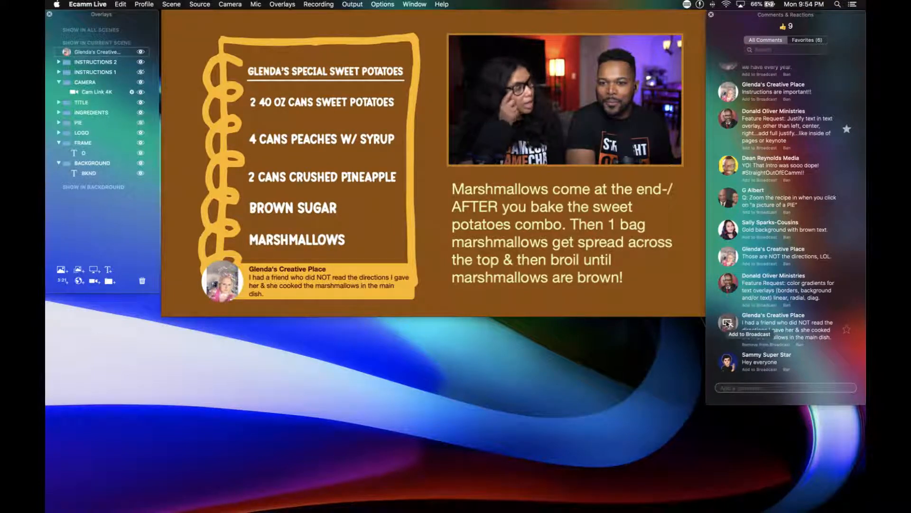
click(727, 323)
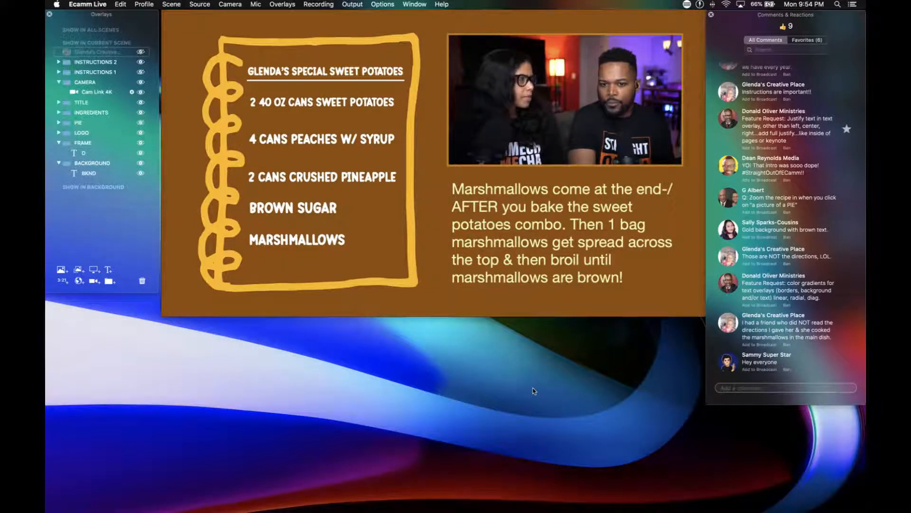
Open the marshmallow instructions text overlay for editing and give it a golden-orange background.
double_click(522, 271)
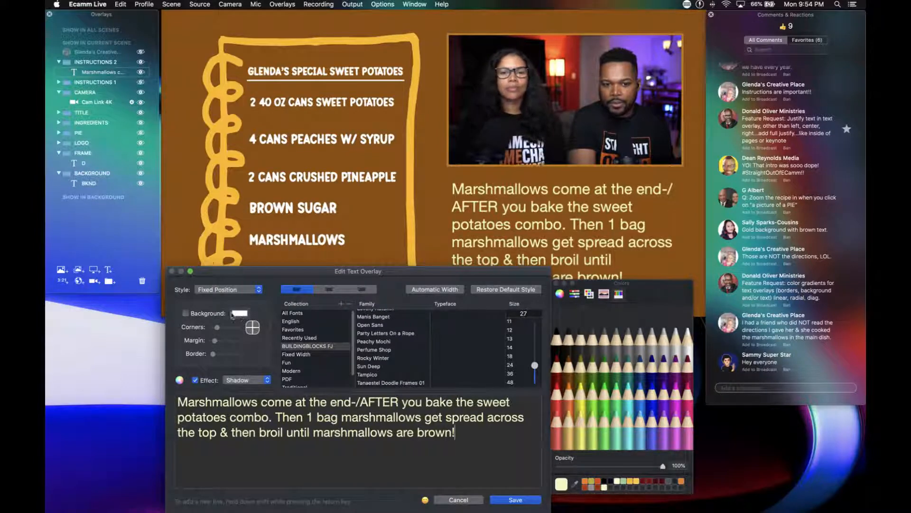
click(185, 313)
click(561, 375)
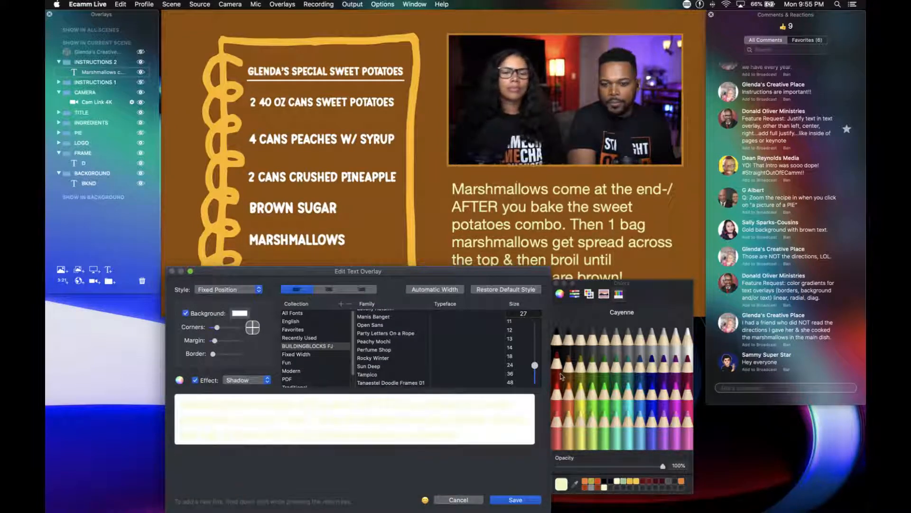
click(236, 316)
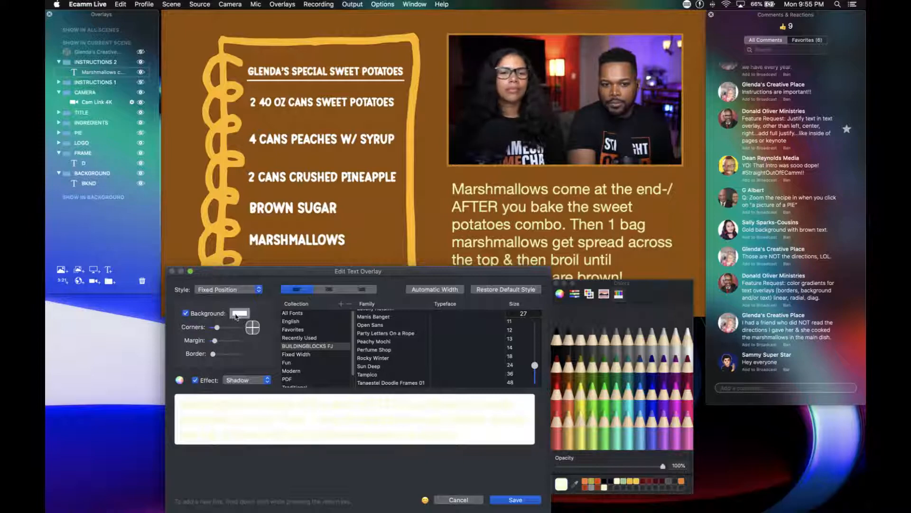
click(635, 481)
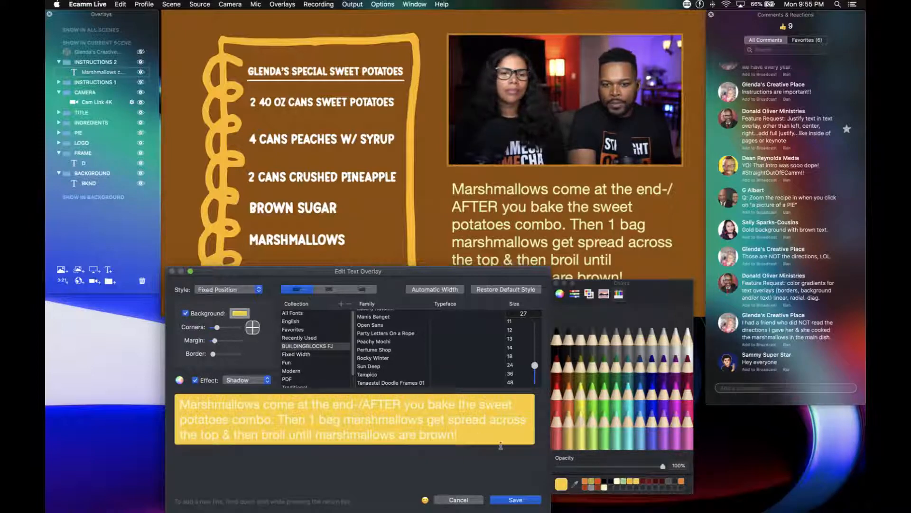
click(630, 481)
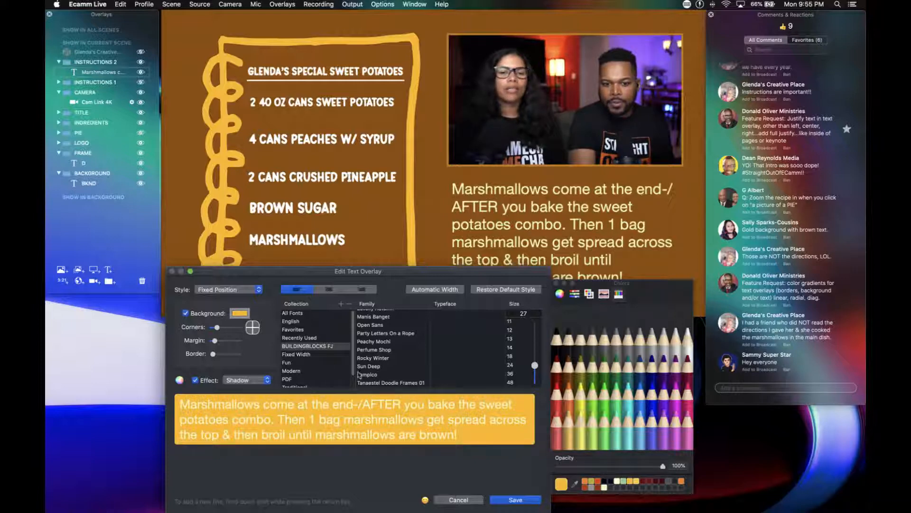
Set the marshmallow instructions' text colour to Mocha and save the overlay.
click(236, 313)
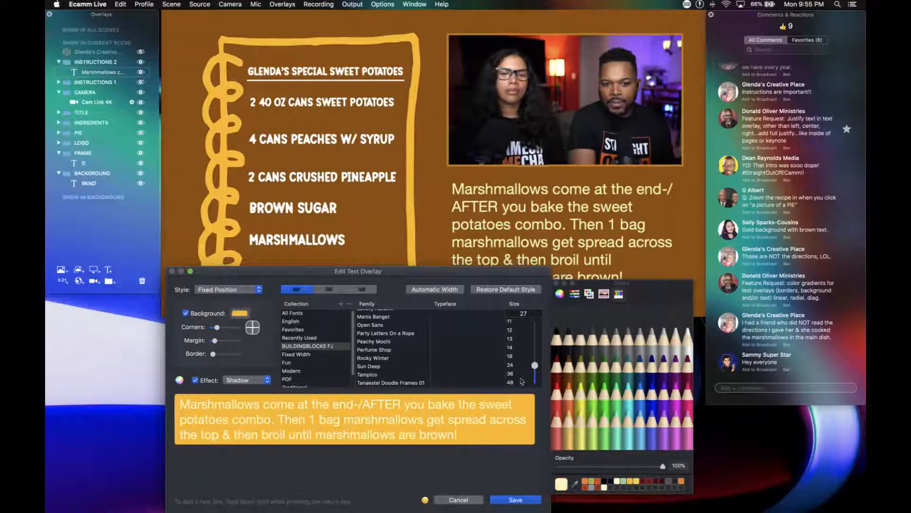
click(567, 361)
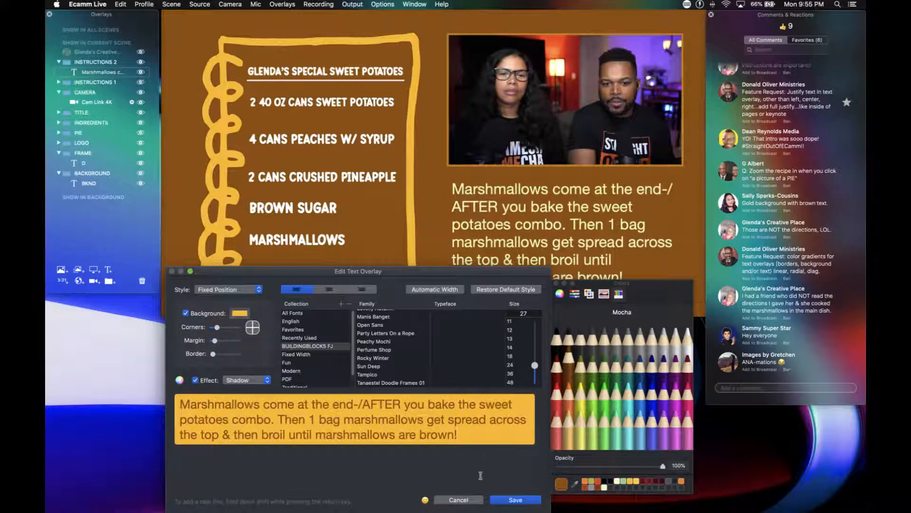
click(503, 500)
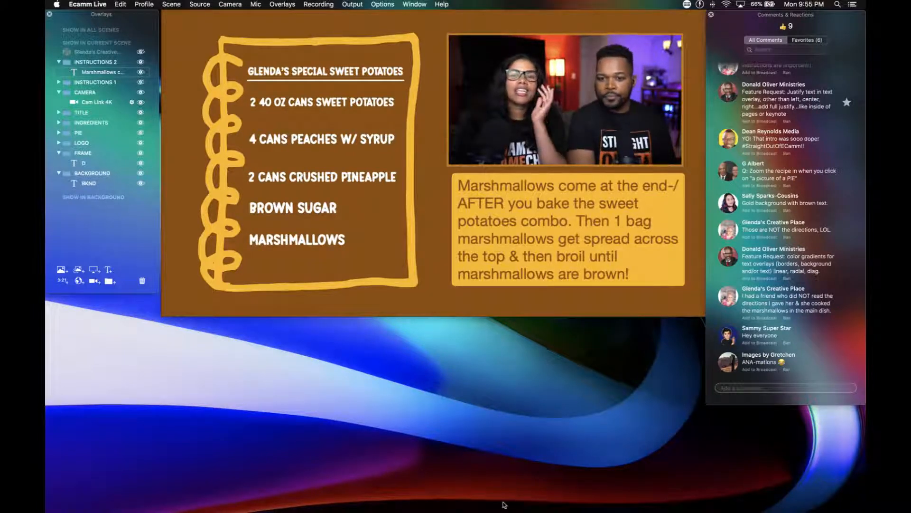
Broadcast the "ANA-mations" comment over the notebook's lower edge, then take it off the broadcast.
click(727, 364)
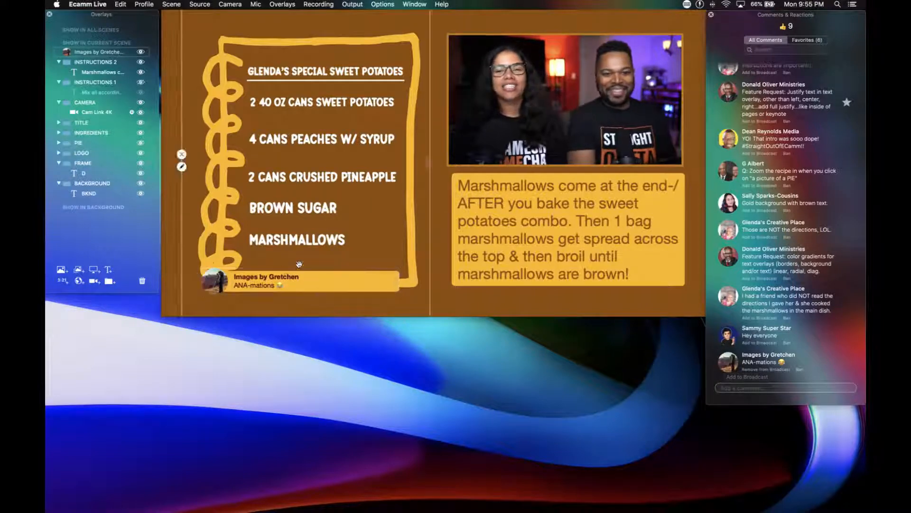
mouse_move(305, 278)
mouse_down()
mouse_move(311, 290)
mouse_move(312, 275)
mouse_up()
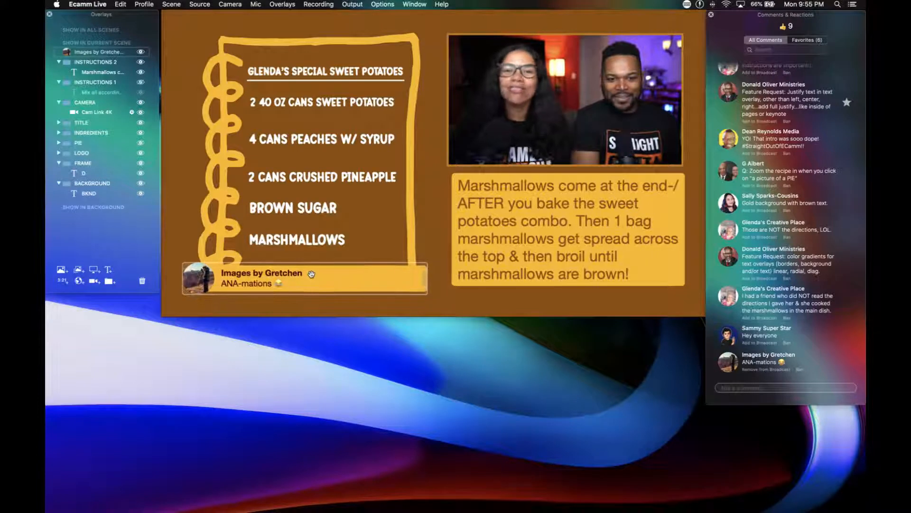
click(726, 360)
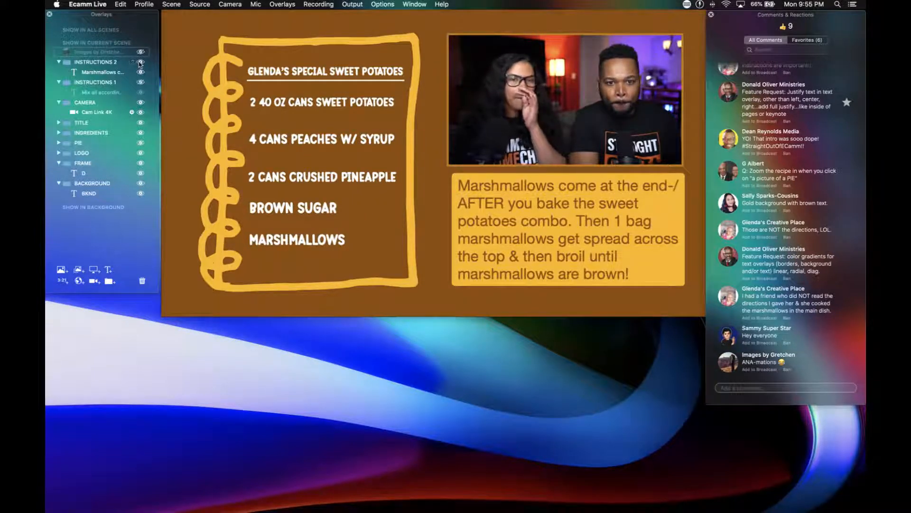
Hide the marshmallow instructions, show the "Mix all according to taste" overlay, and give it Mocha text on a golden-orange background.
click(140, 63)
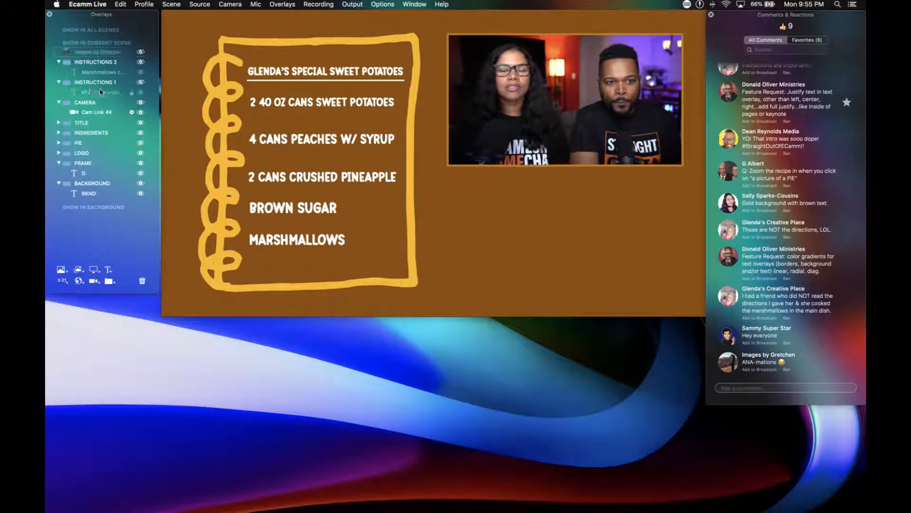
click(140, 92)
double_click(109, 92)
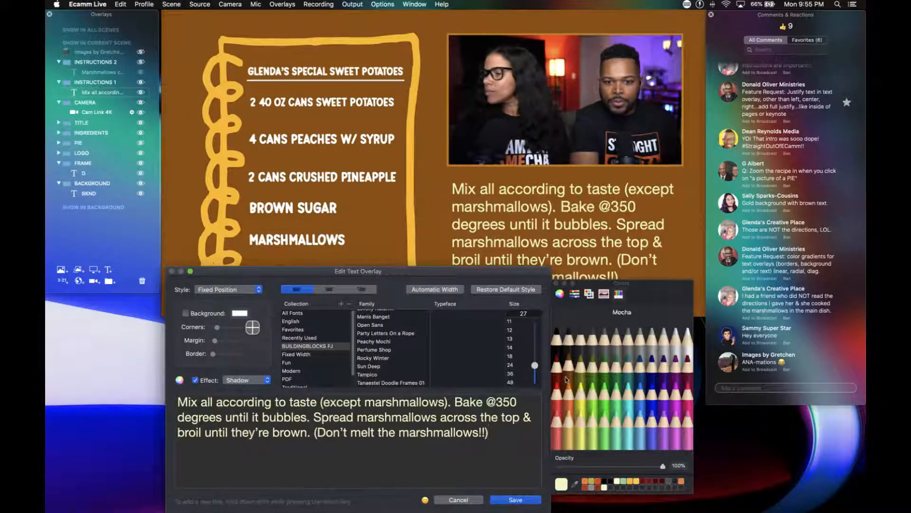
click(569, 365)
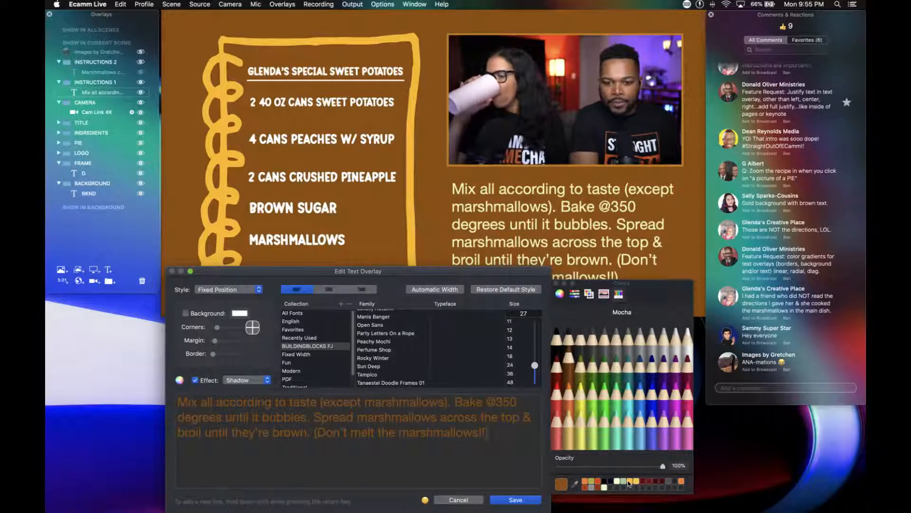
click(185, 313)
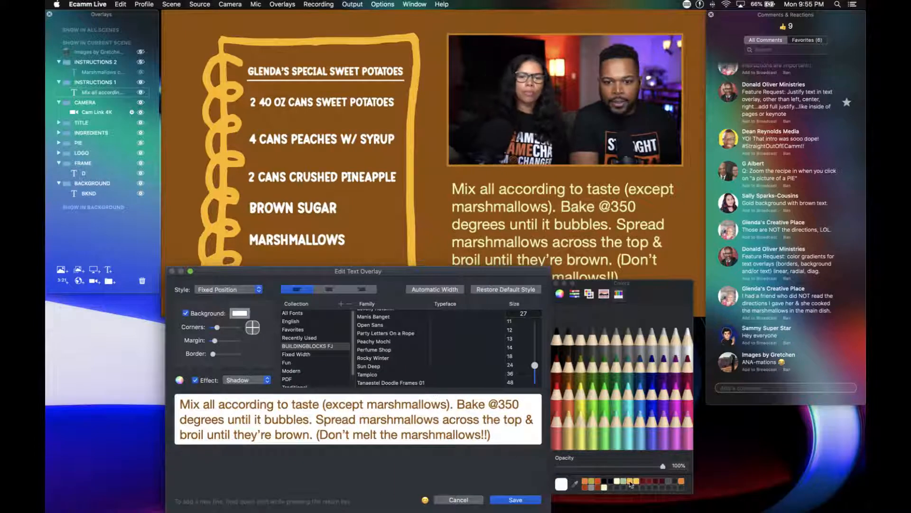
click(629, 481)
click(516, 500)
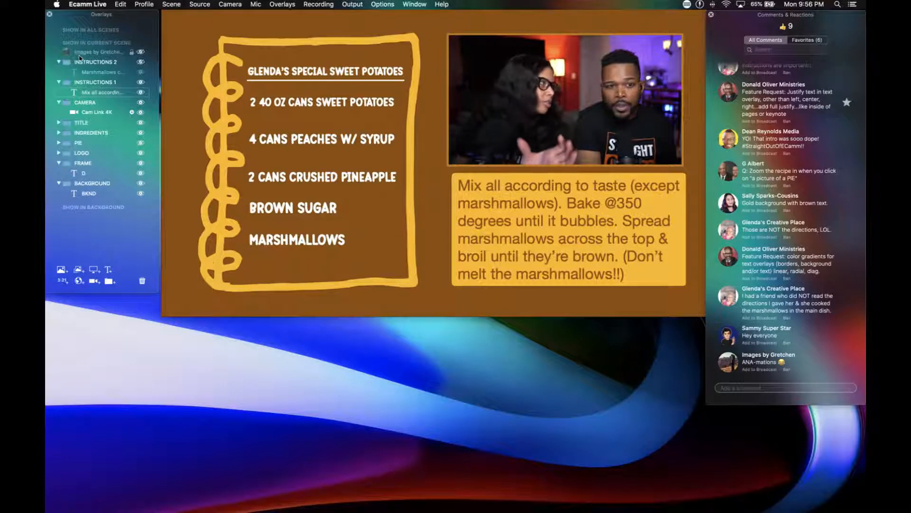
Compare the mixing and marshmallow instruction boxes, then align the mixing box with the camera frame above it.
click(140, 64)
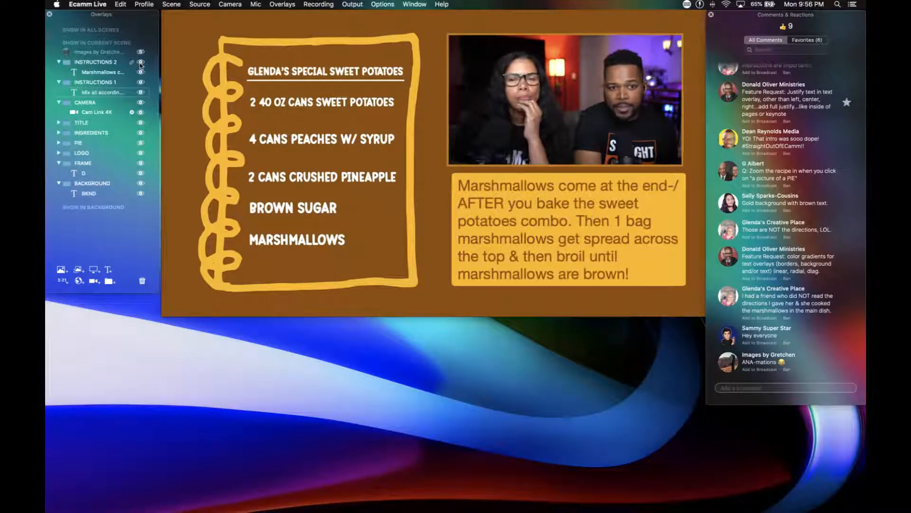
click(141, 64)
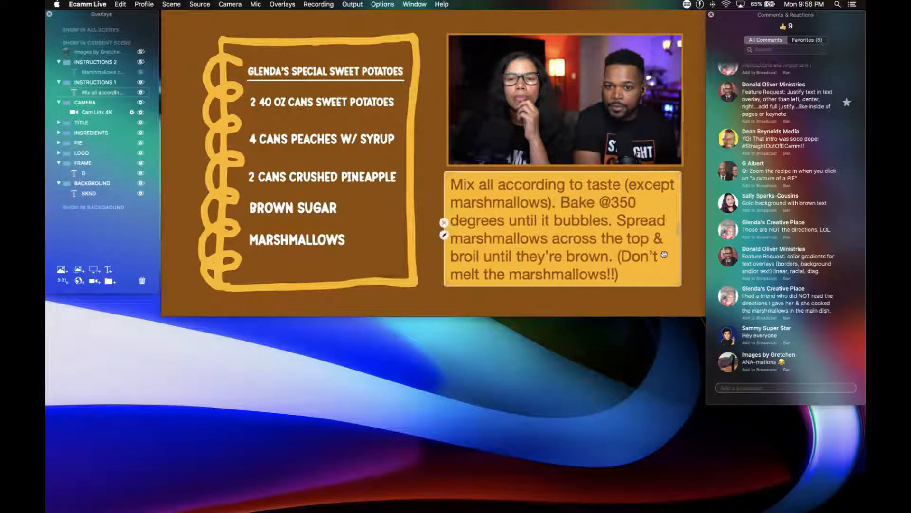
drag(615, 253, 618, 253)
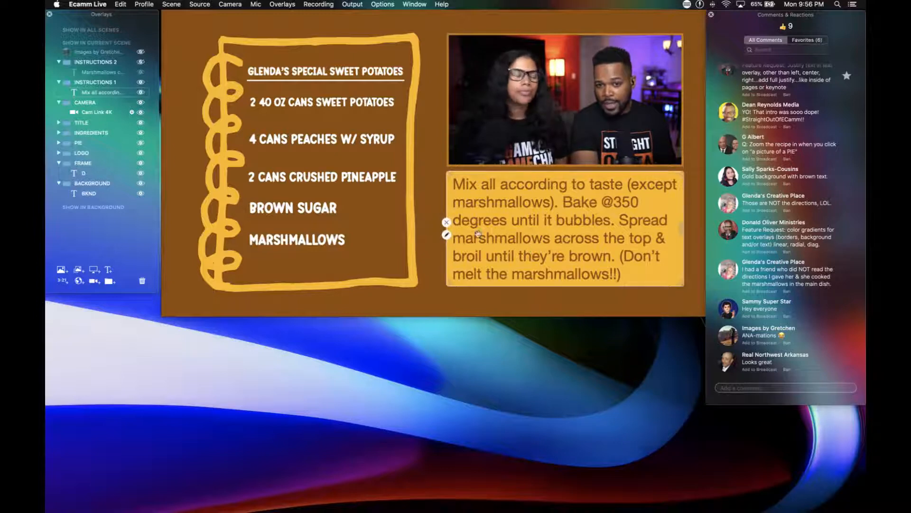
Try more strongly rounded corners on the mixing instructions' background and save the overlay.
double_click(497, 256)
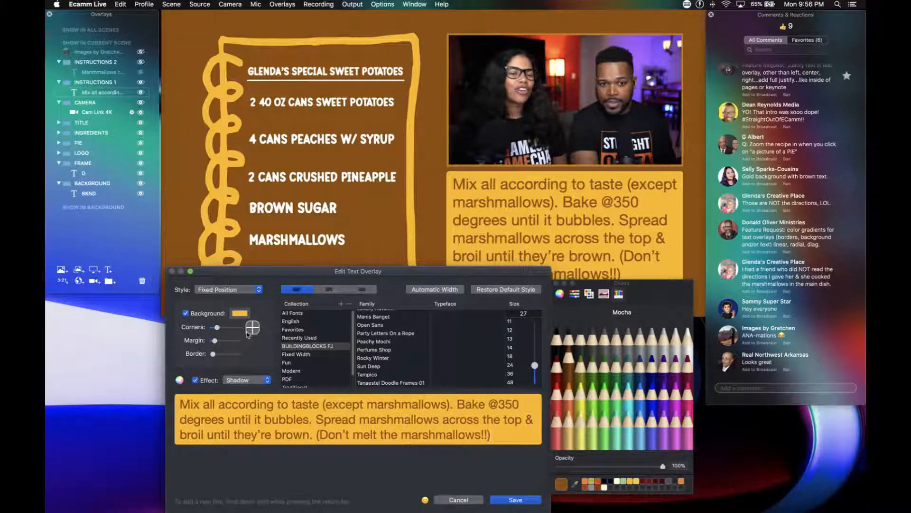
click(504, 499)
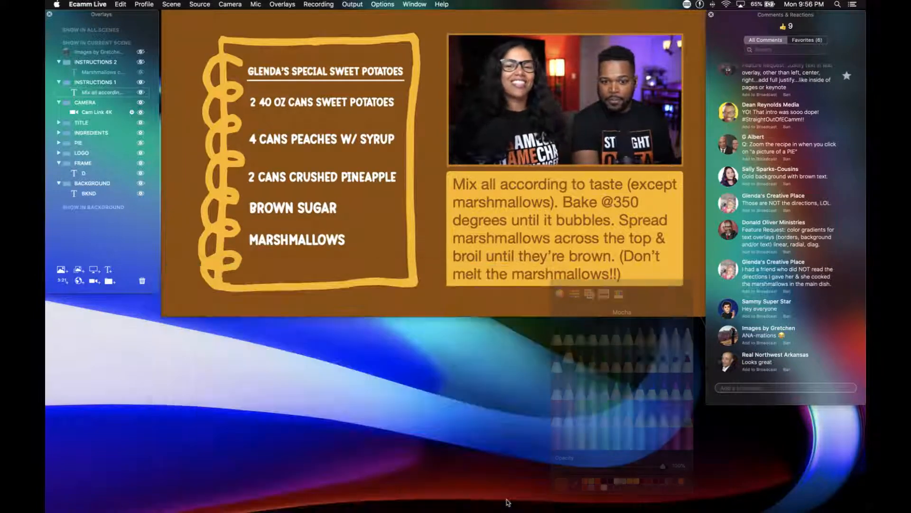
mouse_move(464, 271)
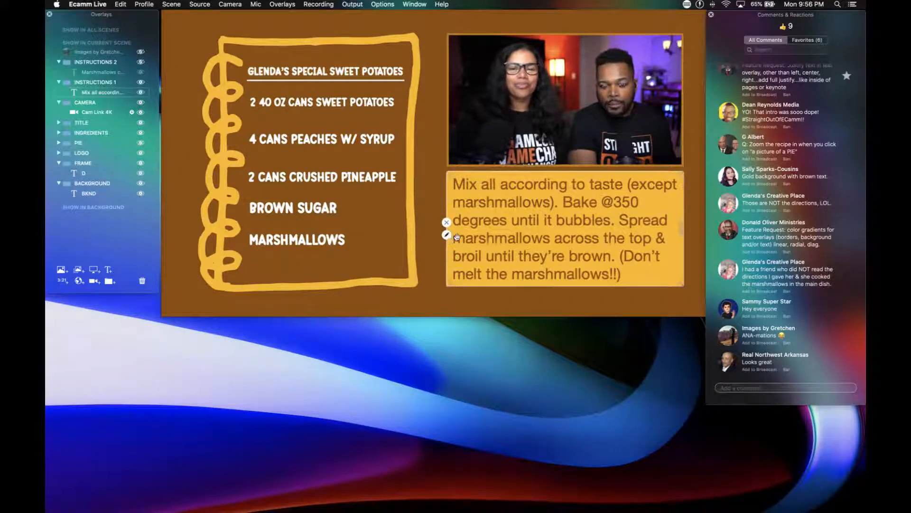
click(447, 234)
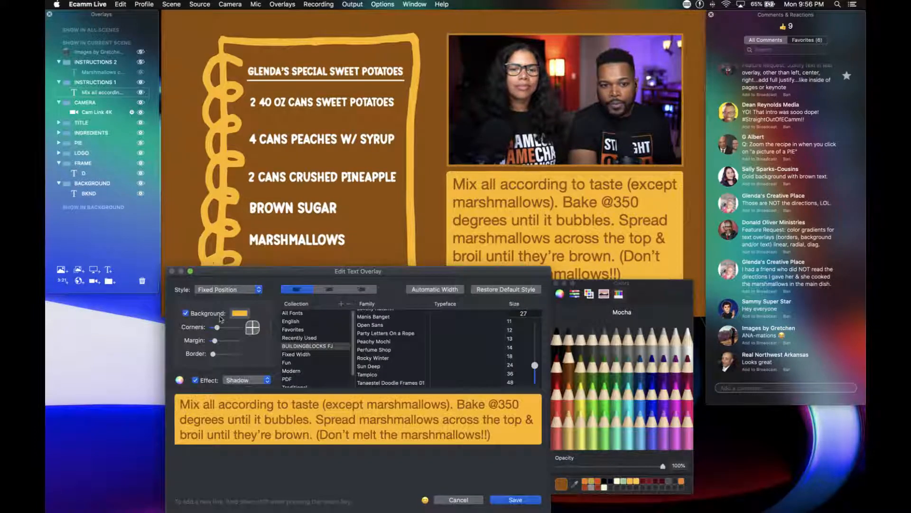
drag(219, 329, 240, 332)
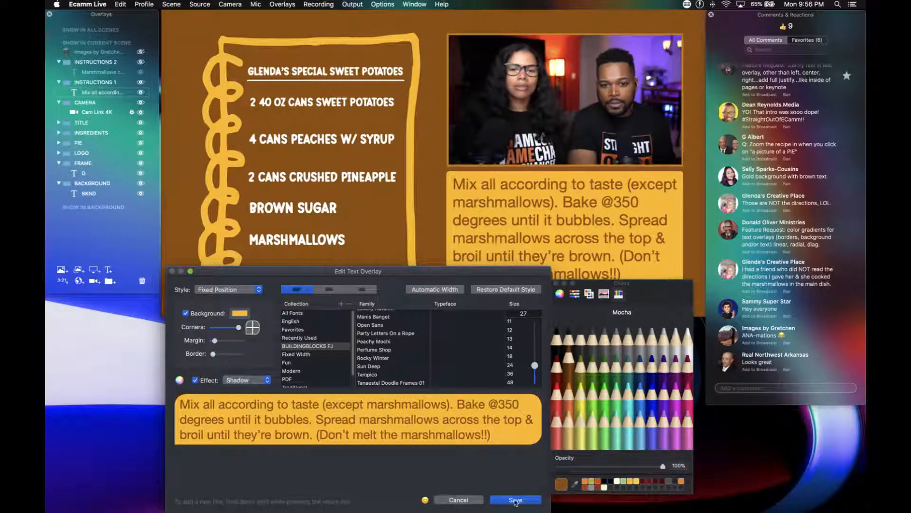
click(516, 500)
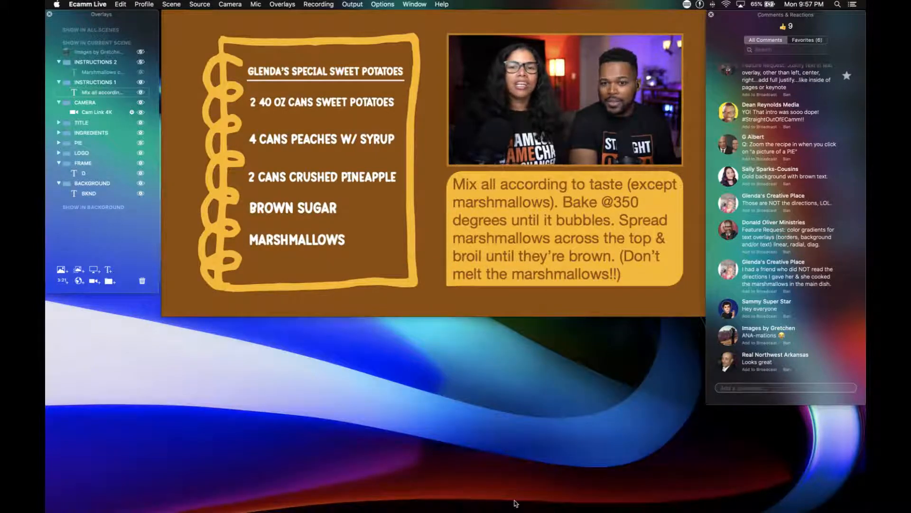
mouse_move(488, 266)
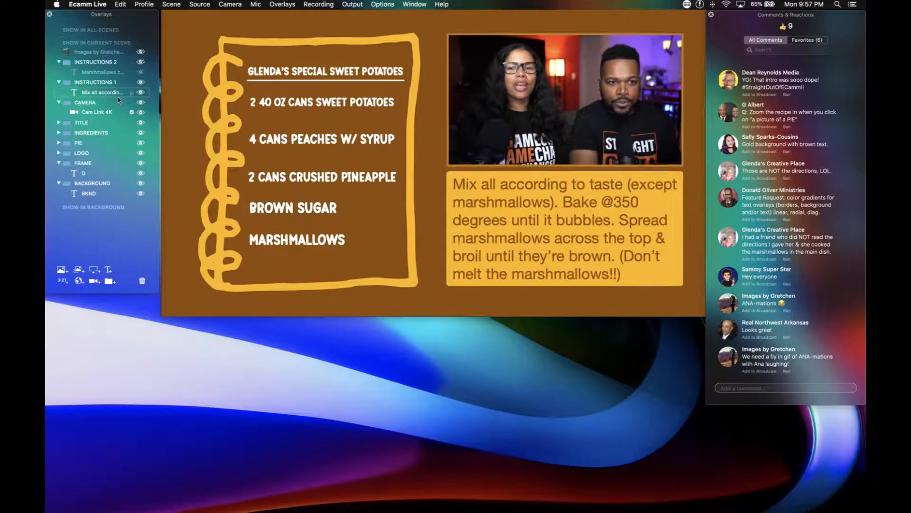
Hide the mixing instructions, show the marshmallow instructions, and align their box with the camera frame's left edge.
click(141, 92)
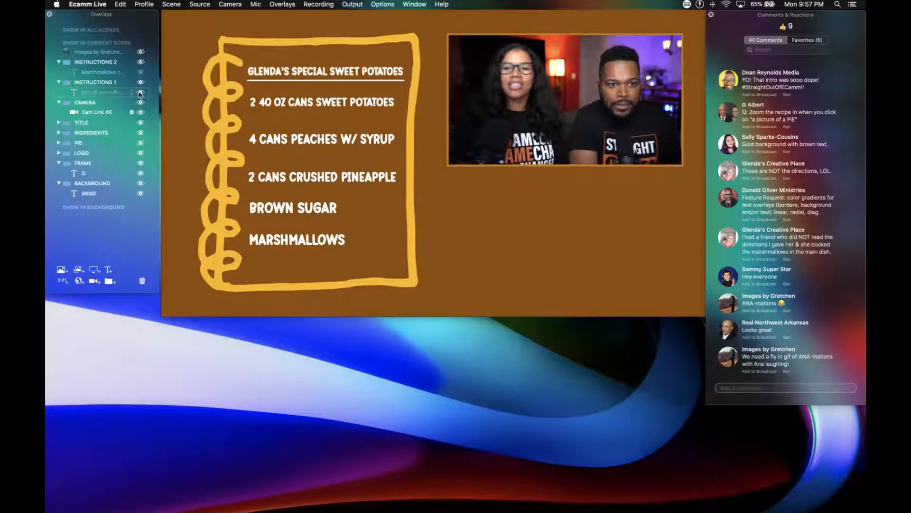
click(141, 72)
mouse_move(475, 213)
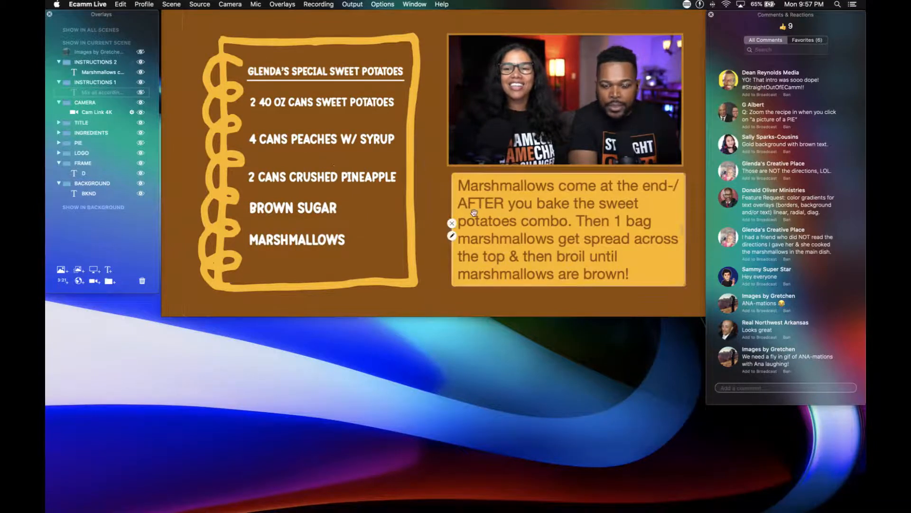
drag(495, 237, 490, 236)
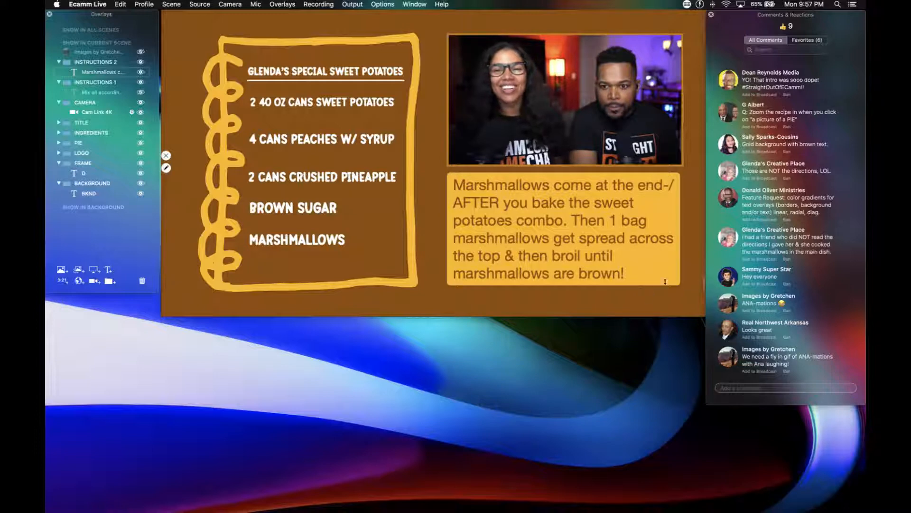
Enlarge the marshmallow instructions box to meet the camera frame's right edge, and collapse the INSTRUCTIONS 2 group.
mouse_move(674, 280)
drag(676, 284, 679, 284)
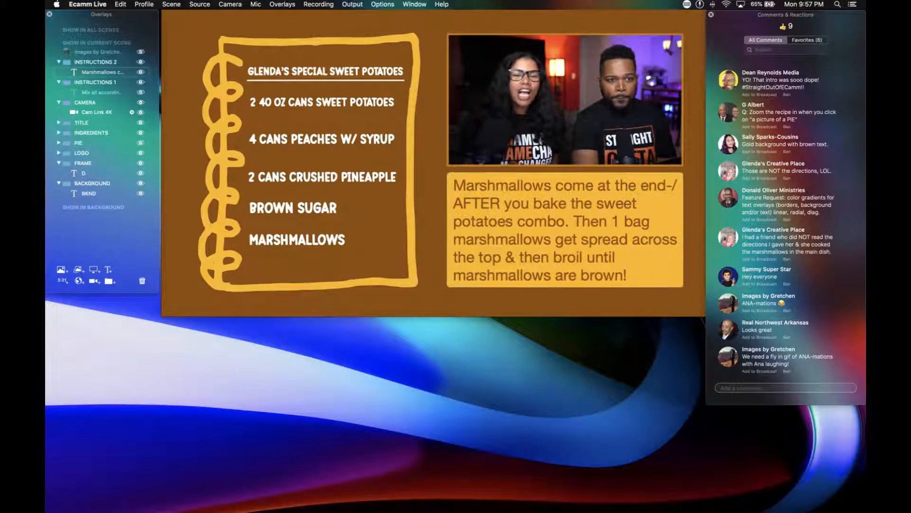
click(58, 62)
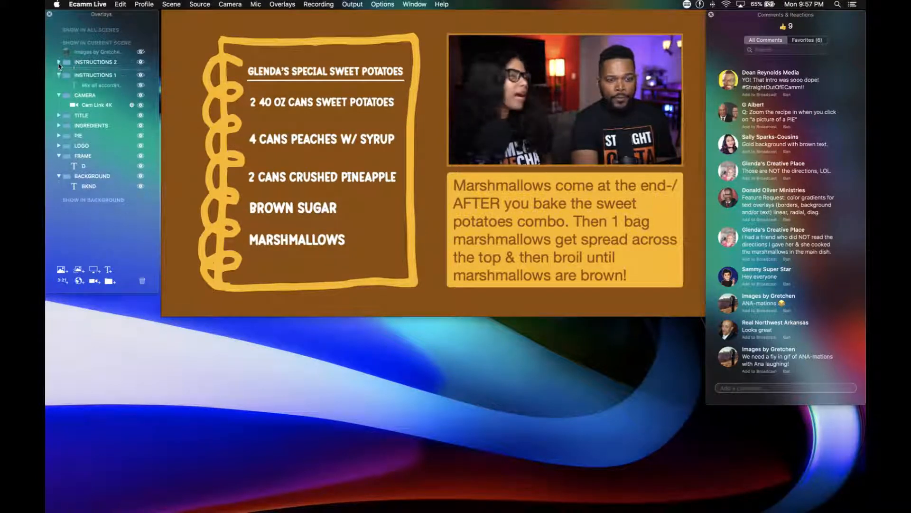
Hide the marshmallow instructions, show the mixing instructions in their place, and collapse the INSTRUCTIONS 1 and CAMERA groups.
click(139, 62)
click(141, 72)
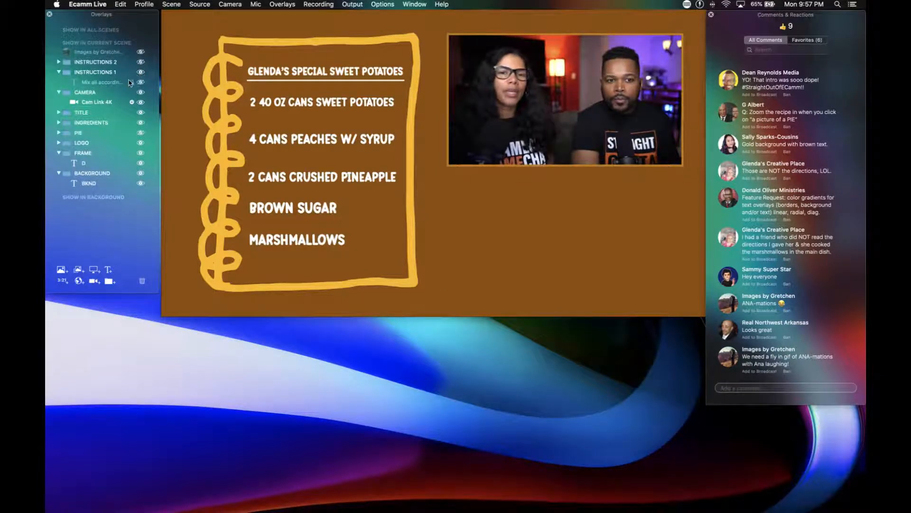
click(140, 83)
click(57, 73)
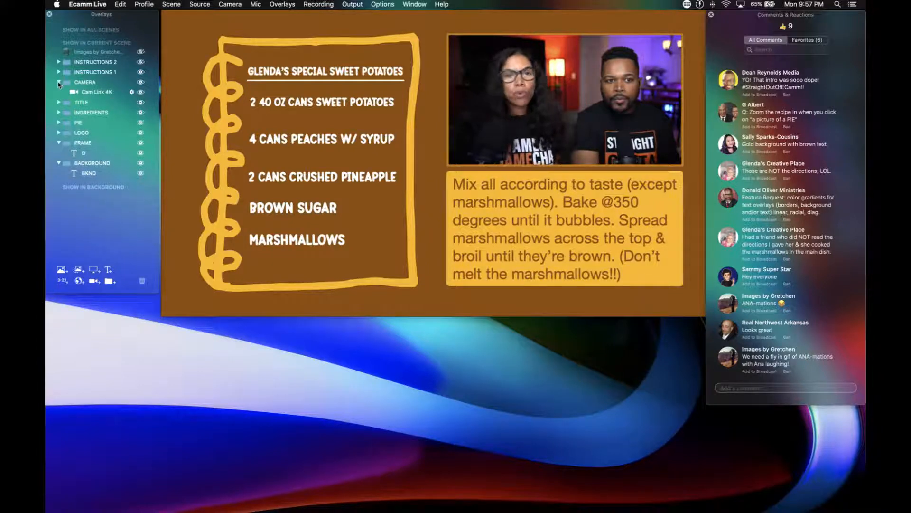
click(59, 84)
mouse_move(60, 82)
mouse_down()
mouse_move(67, 62)
mouse_move(71, 107)
mouse_move(77, 86)
mouse_up()
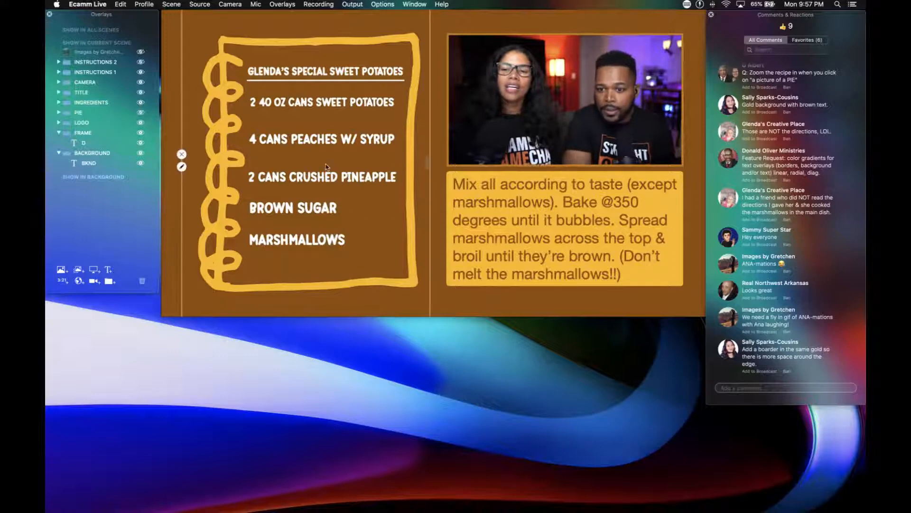
Broadcast the viewer's comment suggesting a border in the same gold, and remove it from the scene again.
click(729, 348)
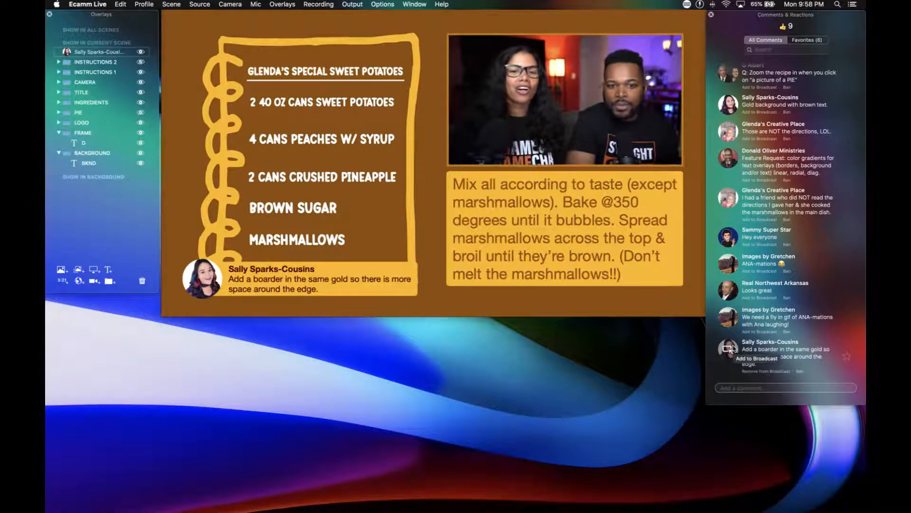
mouse_move(278, 272)
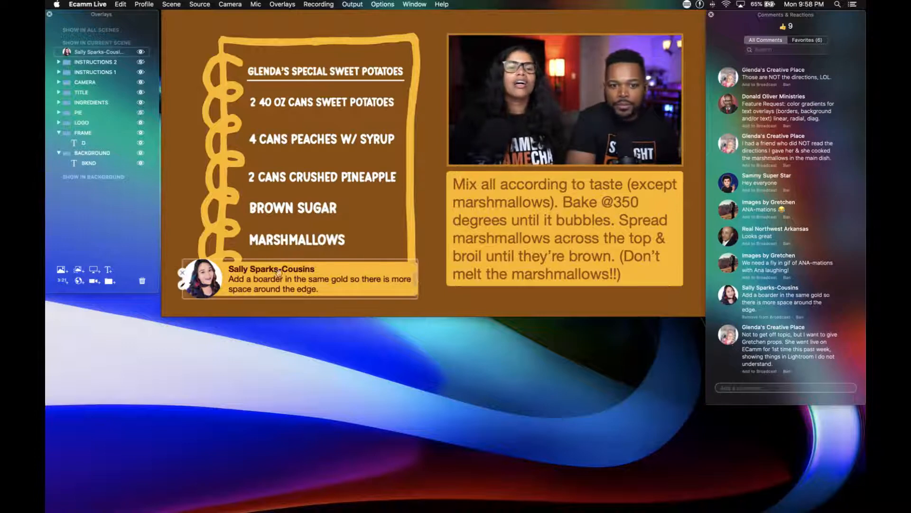
click(183, 274)
Slightly increase the background margin around the mixing instructions' text and save the overlay.
mouse_move(527, 260)
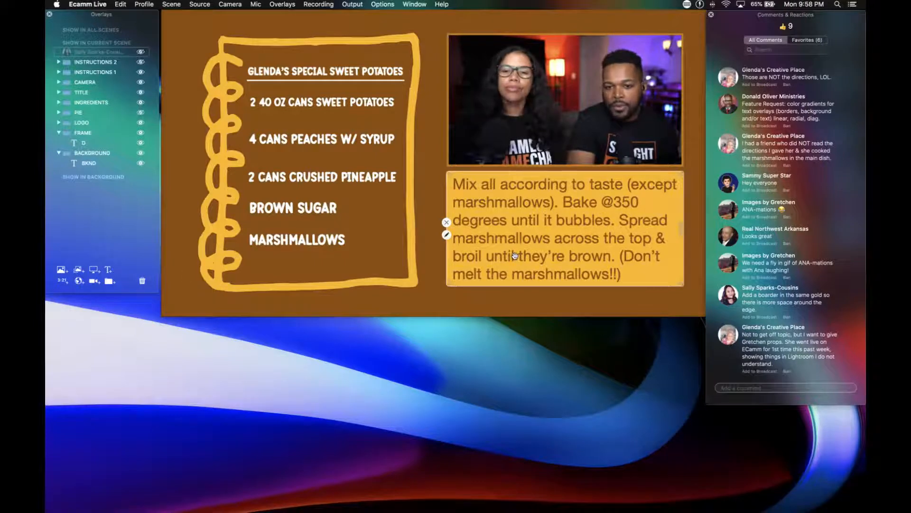
click(446, 234)
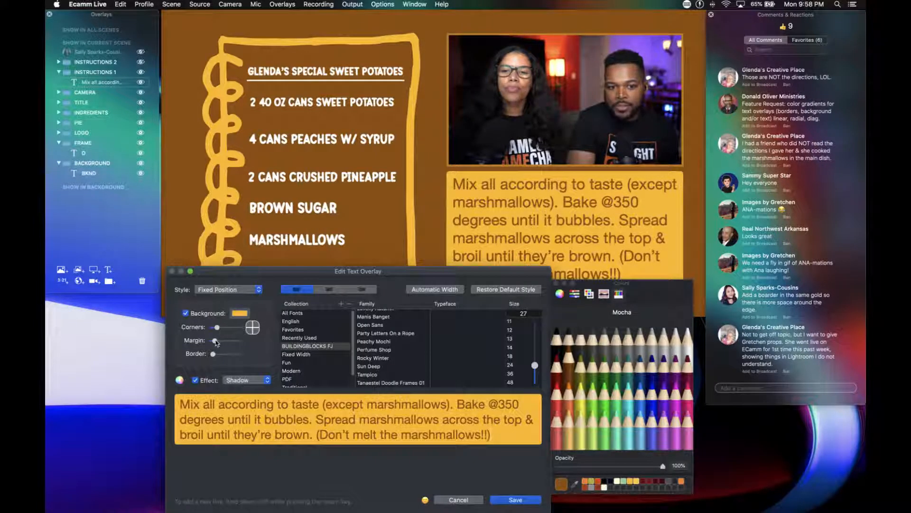
drag(216, 342, 220, 343)
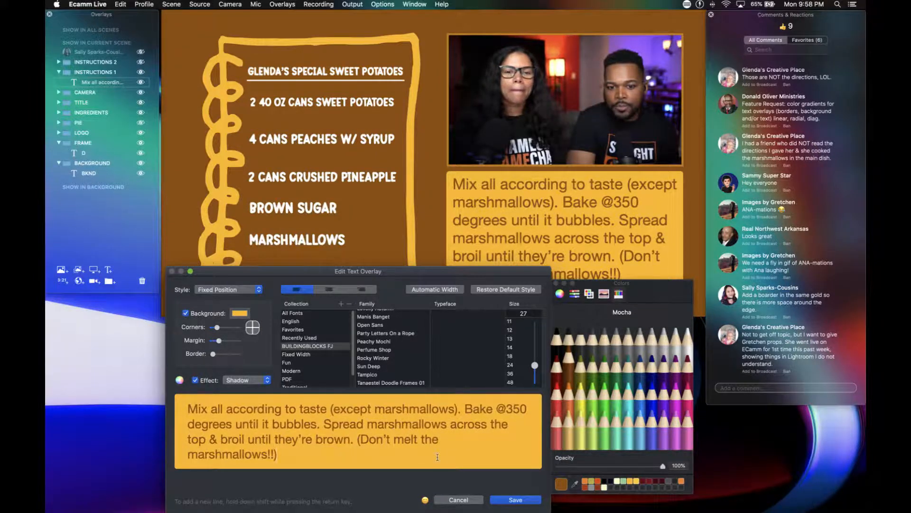
click(514, 500)
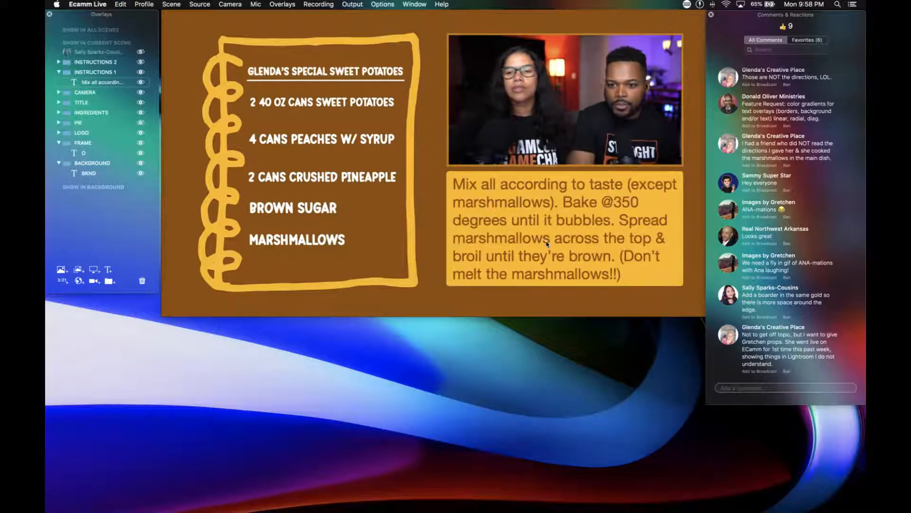
mouse_move(269, 154)
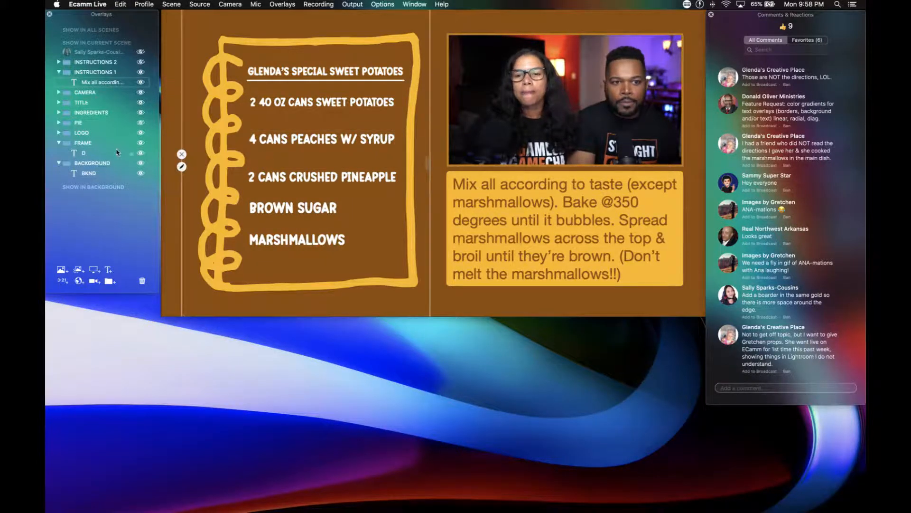
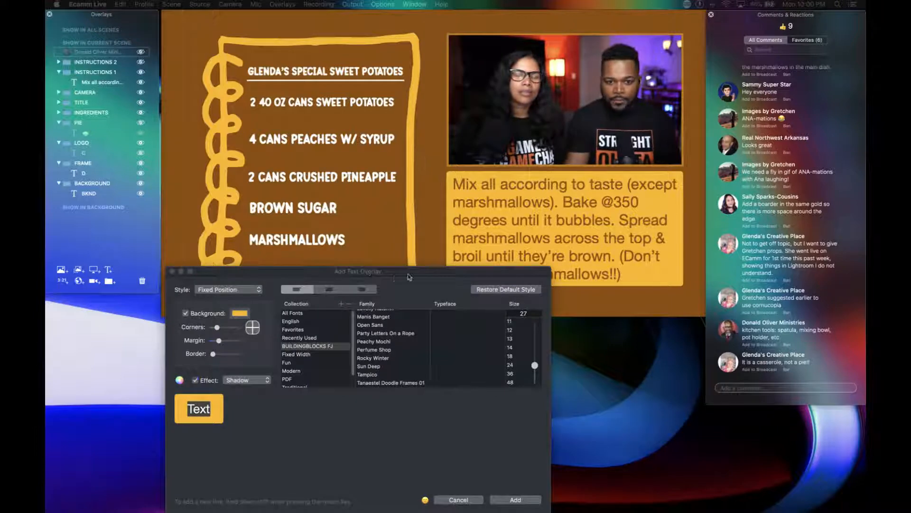
click(185, 314)
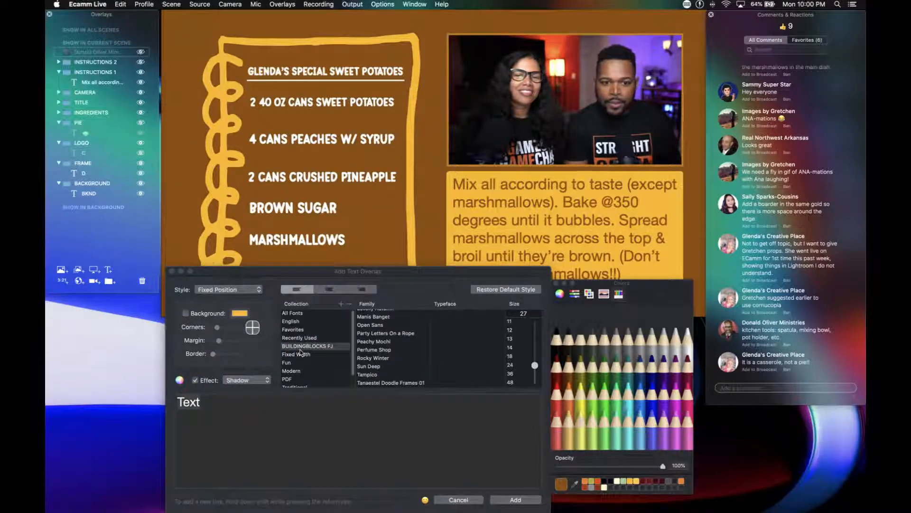
scroll(367, 360, down, 3)
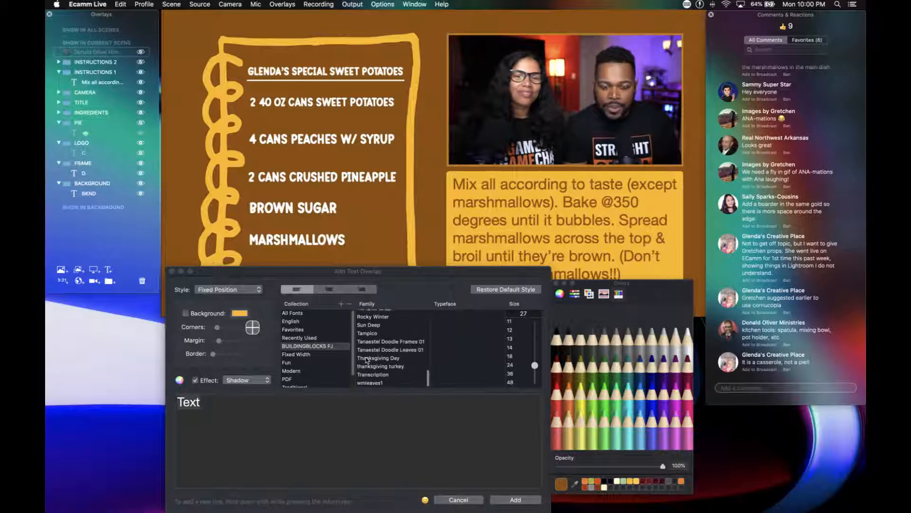
click(372, 359)
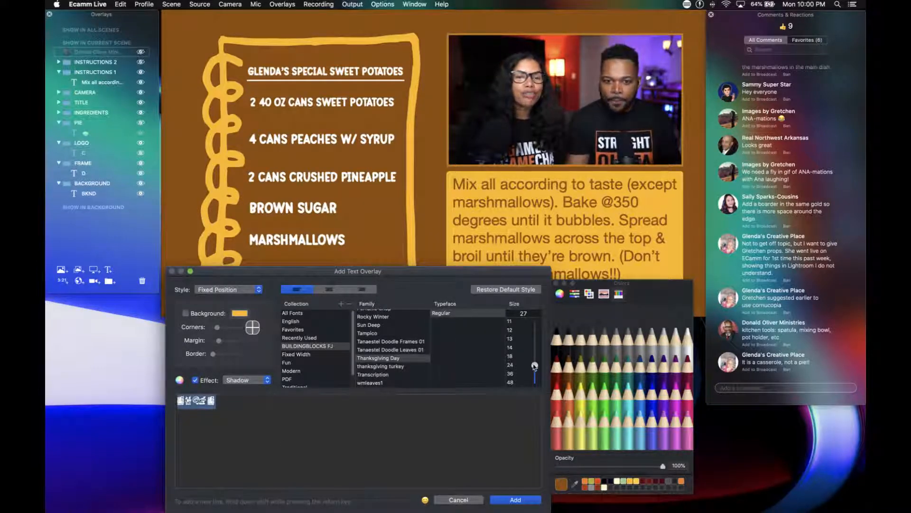
drag(535, 366, 533, 319)
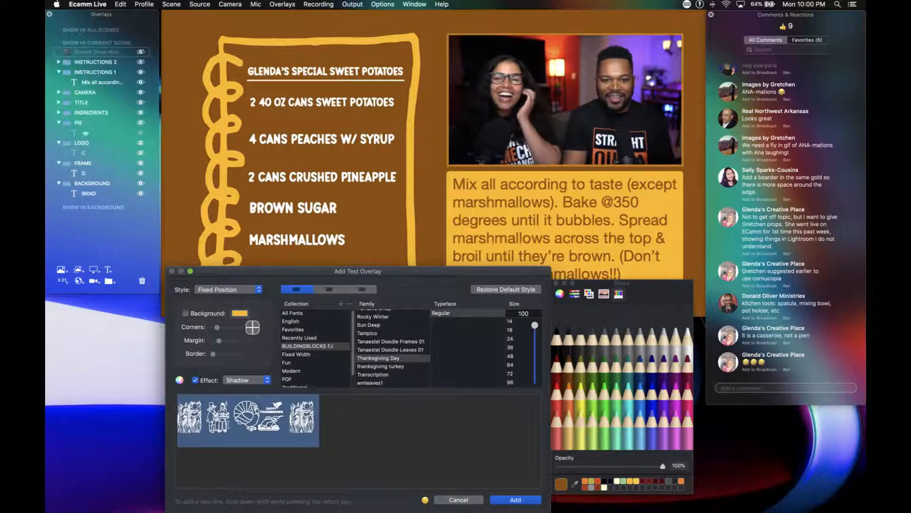
text(e)
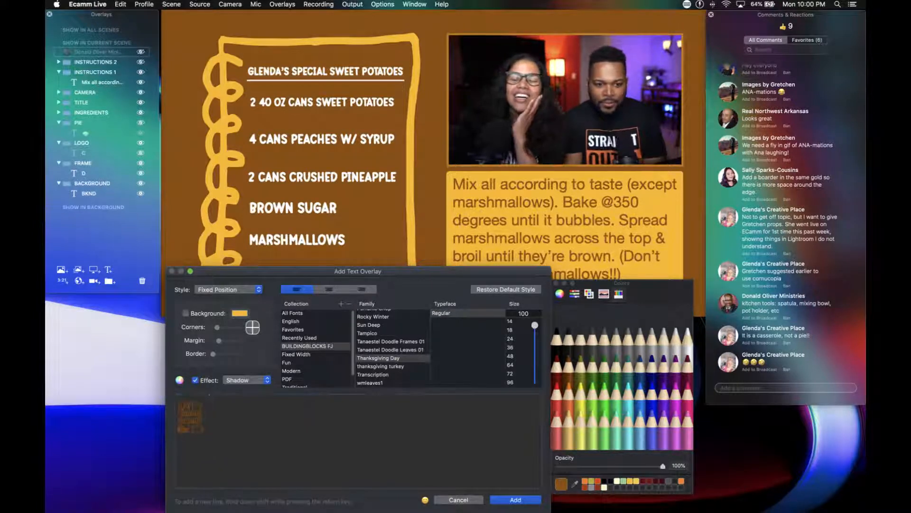
click(686, 344)
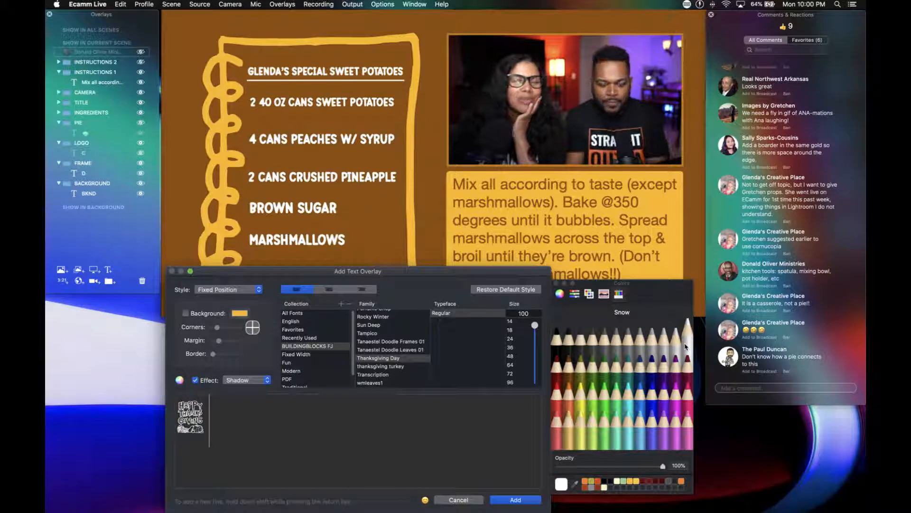
text(f)
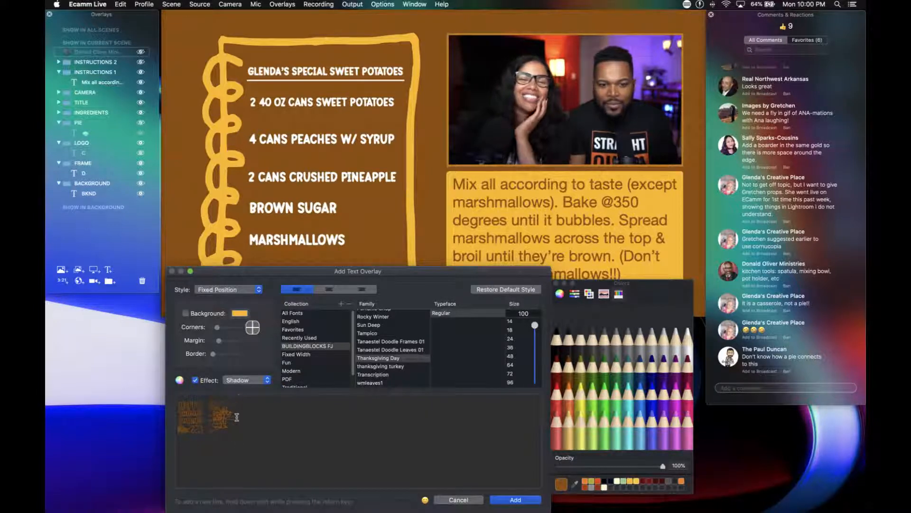
text(cd)
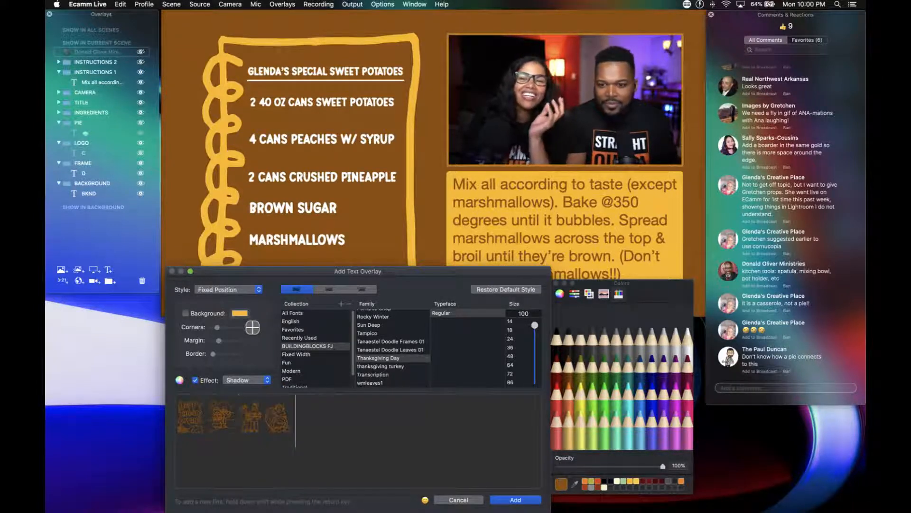
text(e)
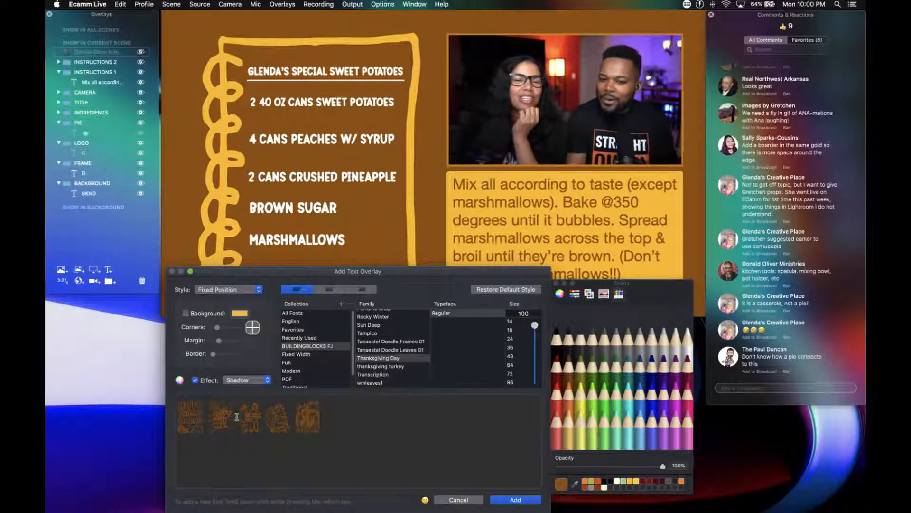
key(BackSpace)
key(BackSpace)
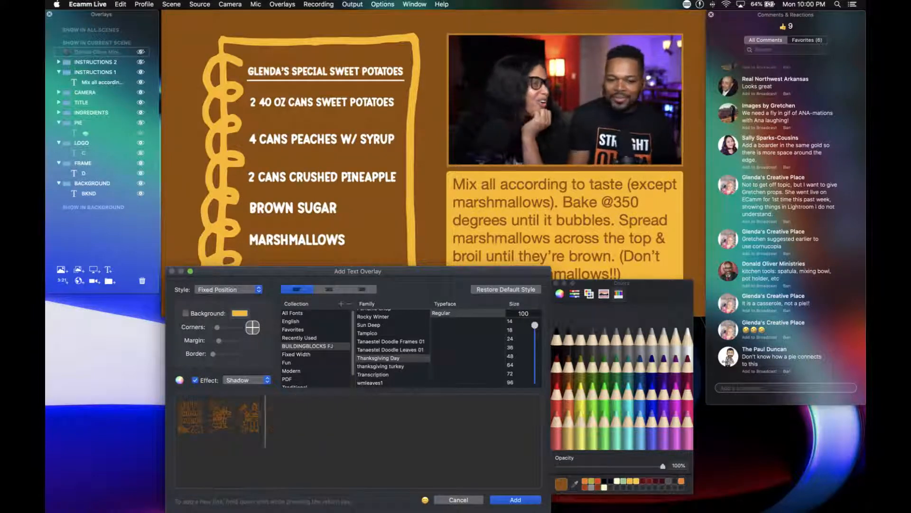
key(BackSpace)
key(BackSpace)
key(BackSpace)
click(443, 500)
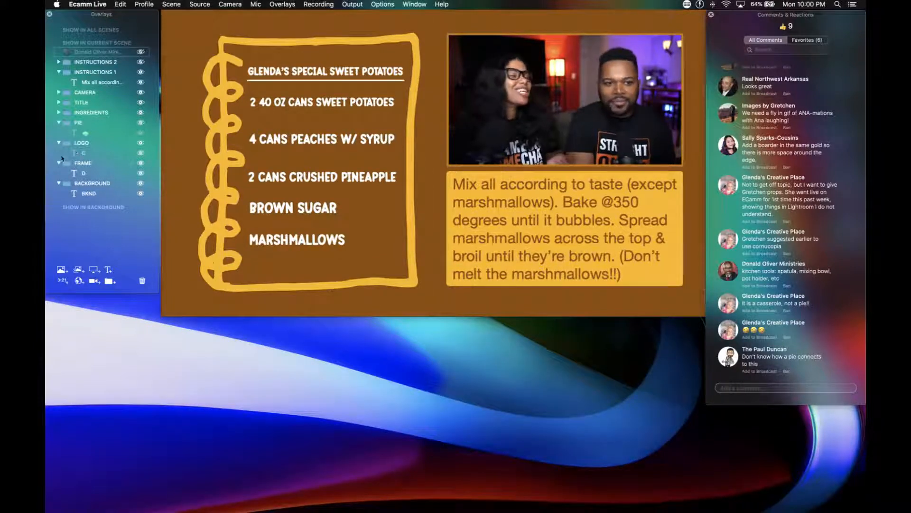
Collapse the PIE overlay group and delete it from the recipe scene.
click(59, 123)
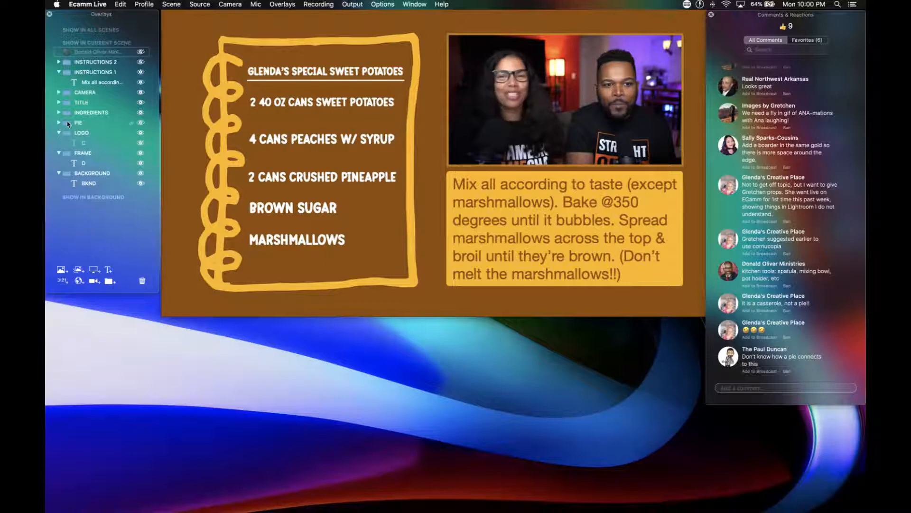
click(142, 281)
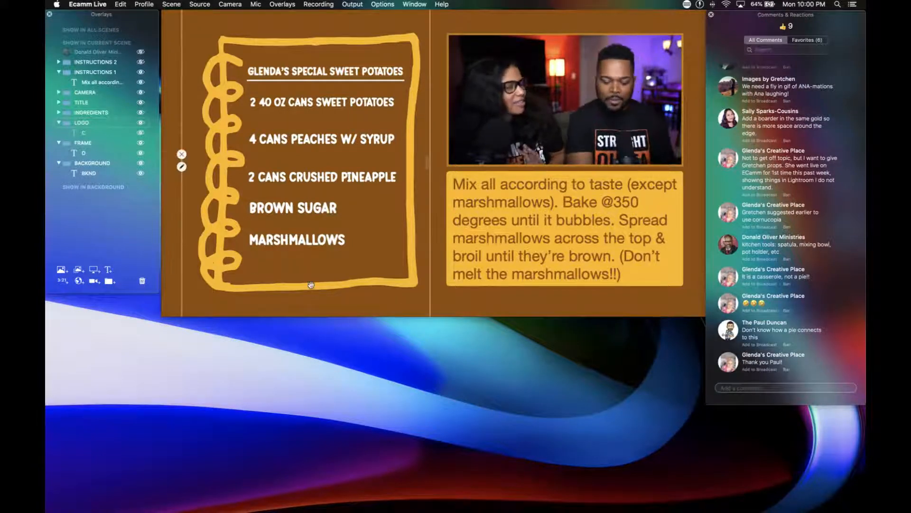
key(super+t)
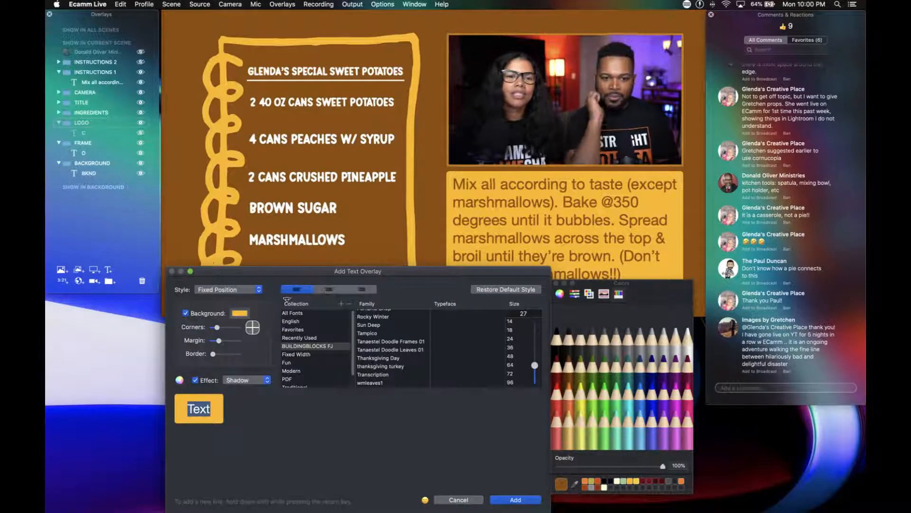
drag(274, 274, 325, 236)
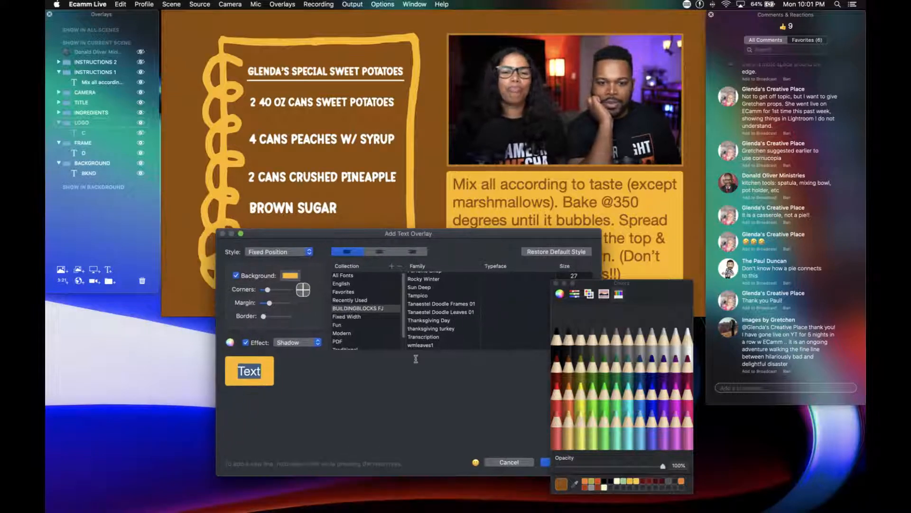
drag(617, 285, 777, 399)
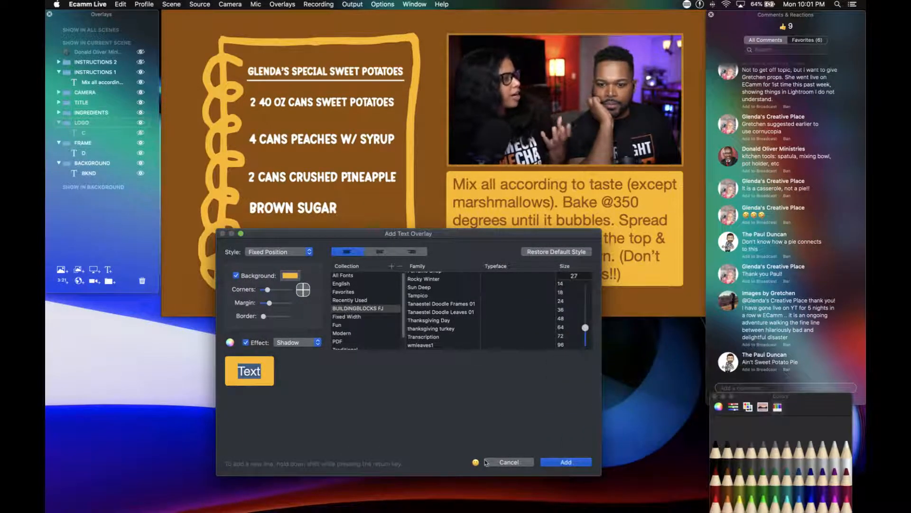
Switch to the screen-share scene showing the dafont page, and discard the pending text overlay.
key(super+Tab)
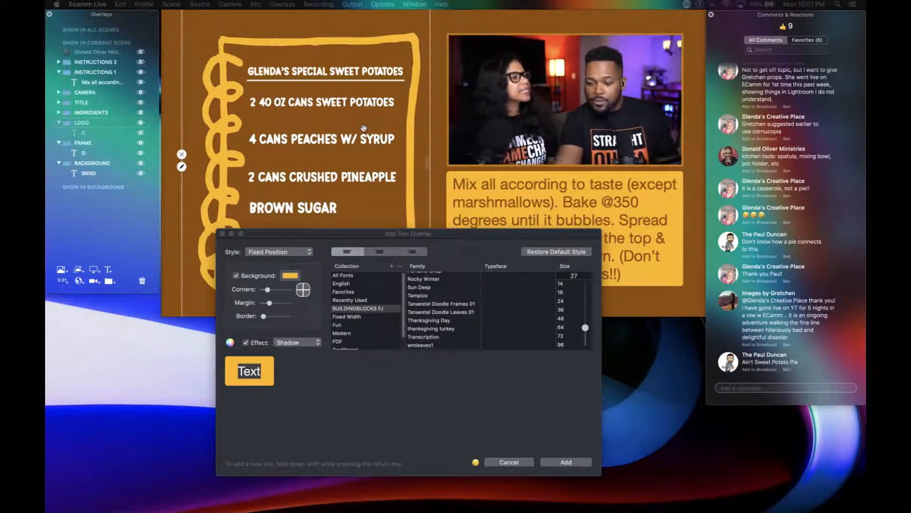
key(super+1)
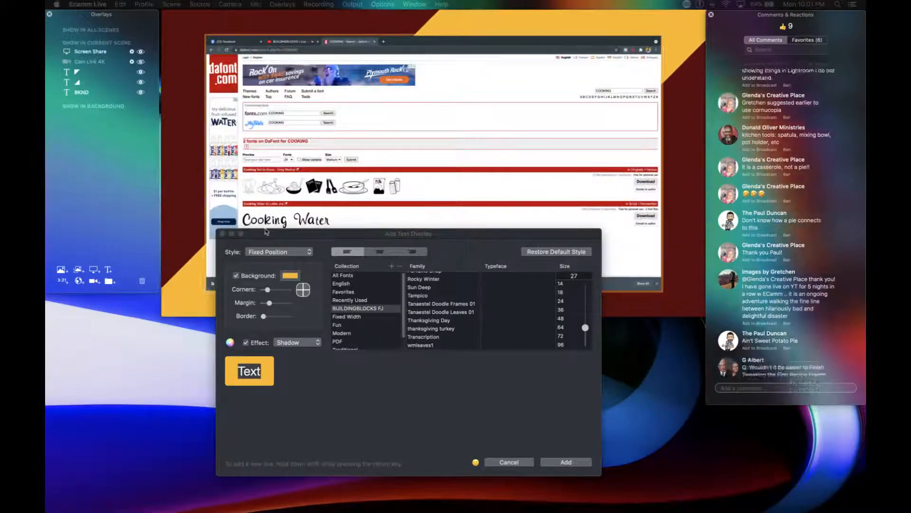
drag(266, 231, 273, 329)
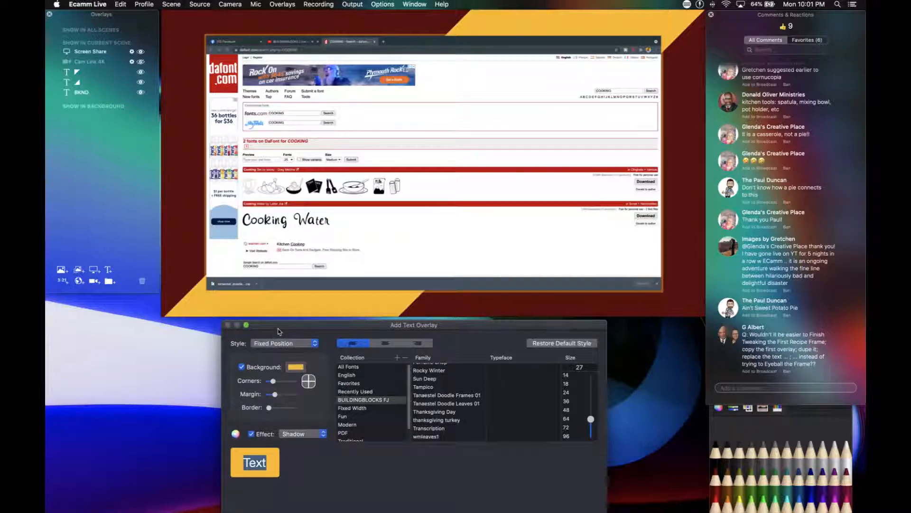
drag(275, 331, 262, 282)
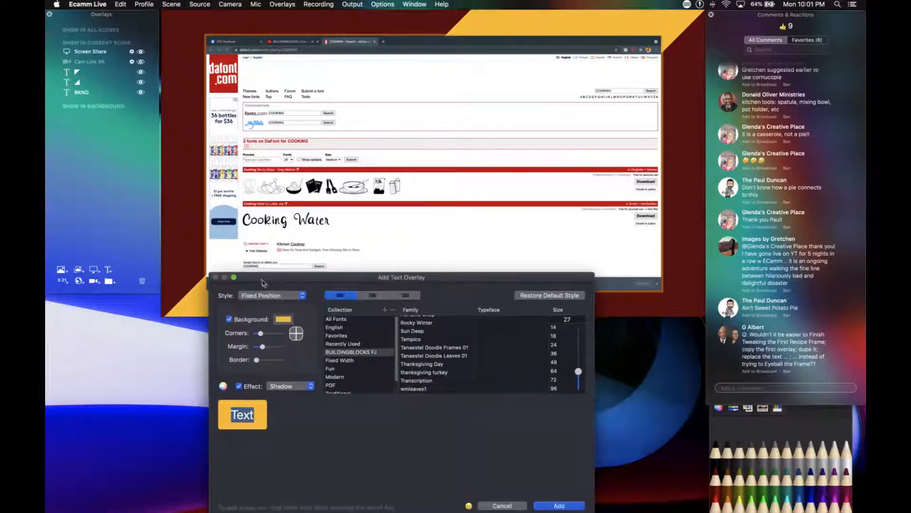
click(501, 504)
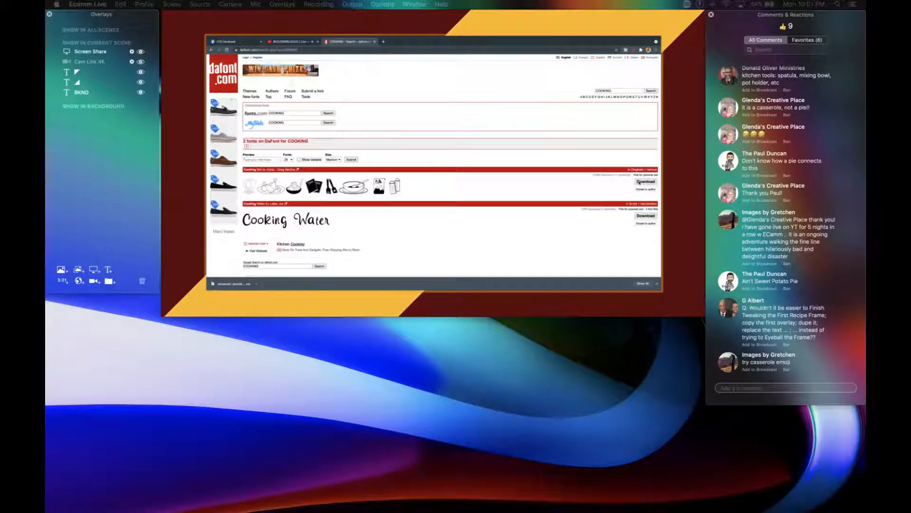
Download the Cooking Set dingbat font from dafont, and search the site for FOOD.
click(640, 182)
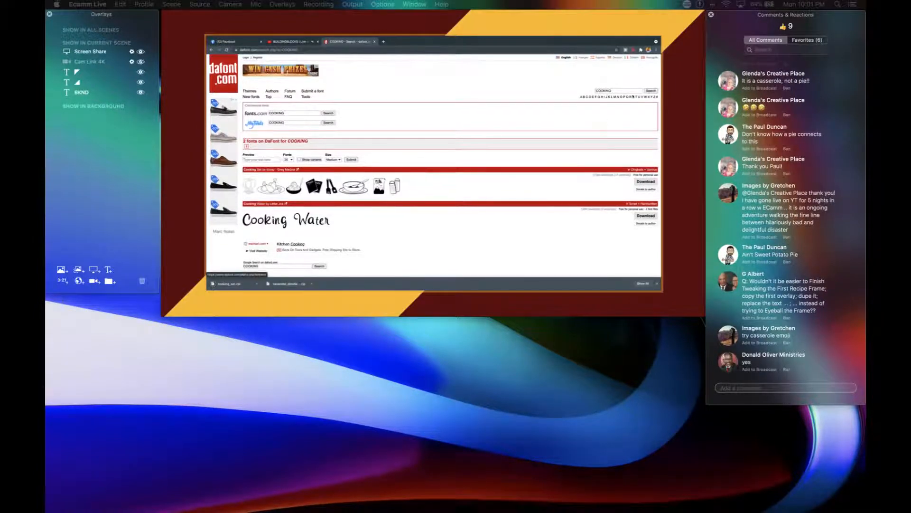
click(621, 88)
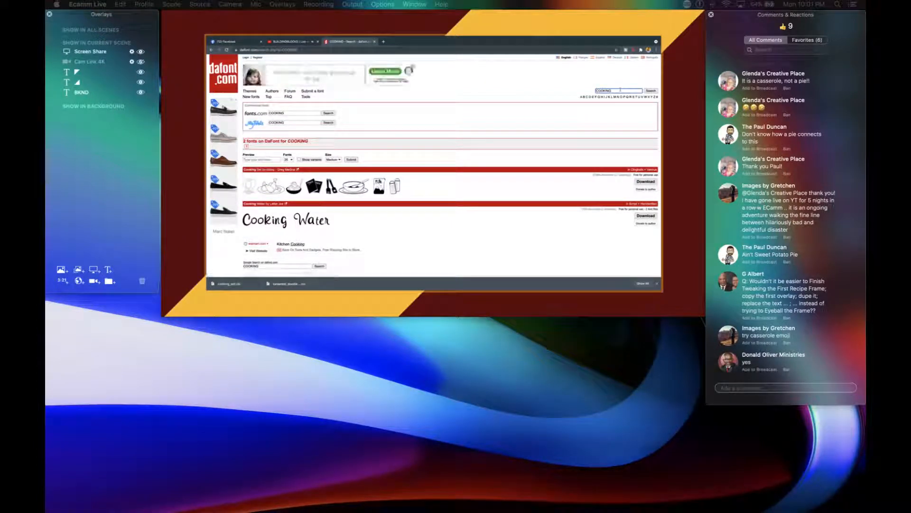
key(BackSpace)
key(BackSpace)
key(BackSpace)
key(BackSpace)
key(BackSpace)
key(BackSpace)
key(BackSpace)
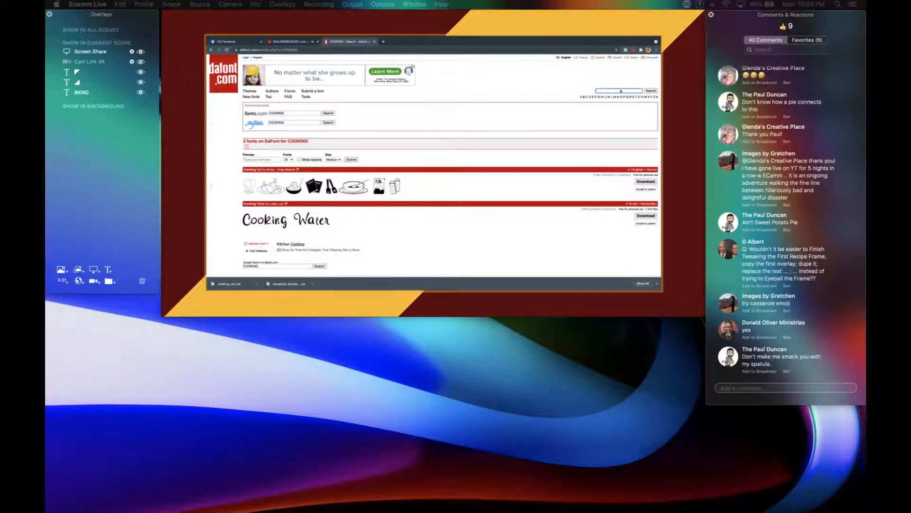
text(FOOD)
key(Return)
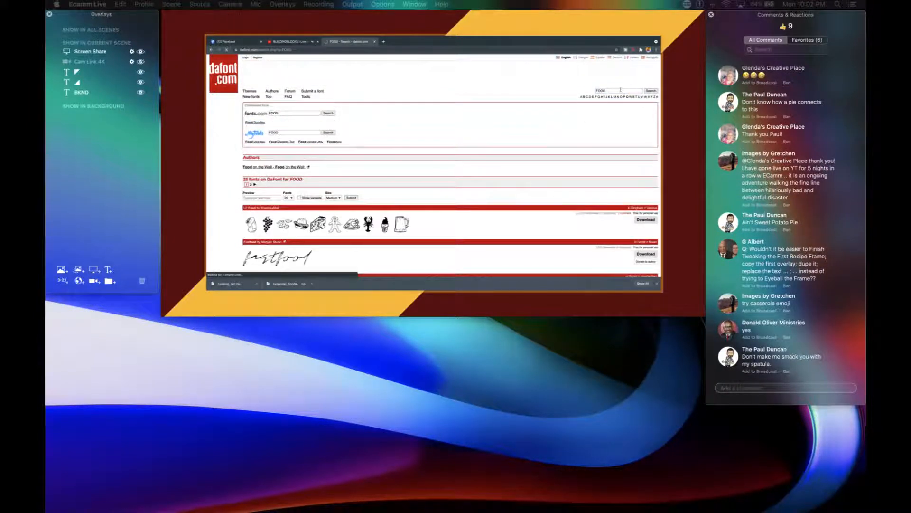
Browse the FOOD font results and download the Foodpacker font.
scroll(552, 170, down, 3)
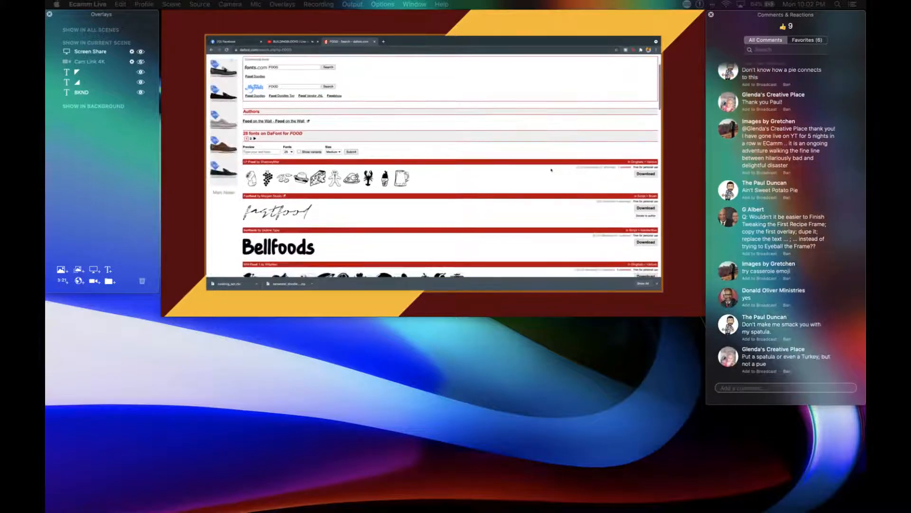
scroll(551, 170, down, 3)
scroll(552, 170, down, 2)
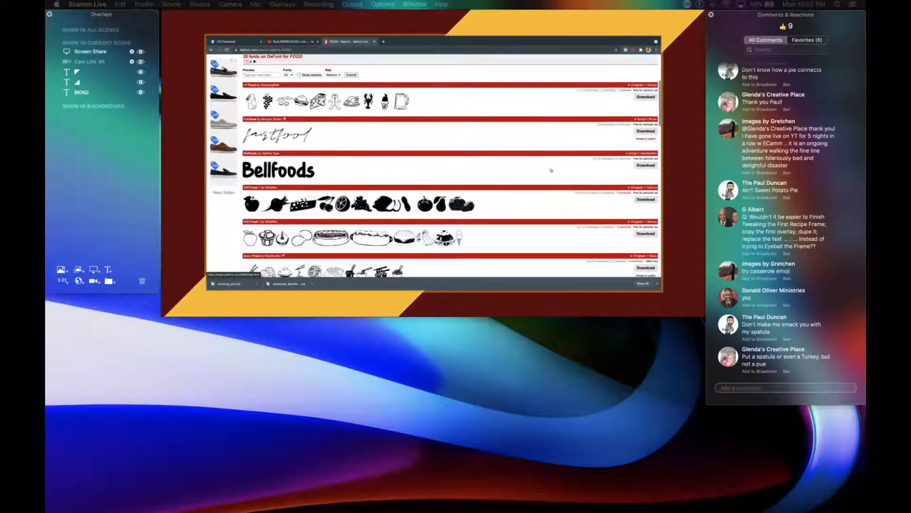
scroll(551, 170, down, 2)
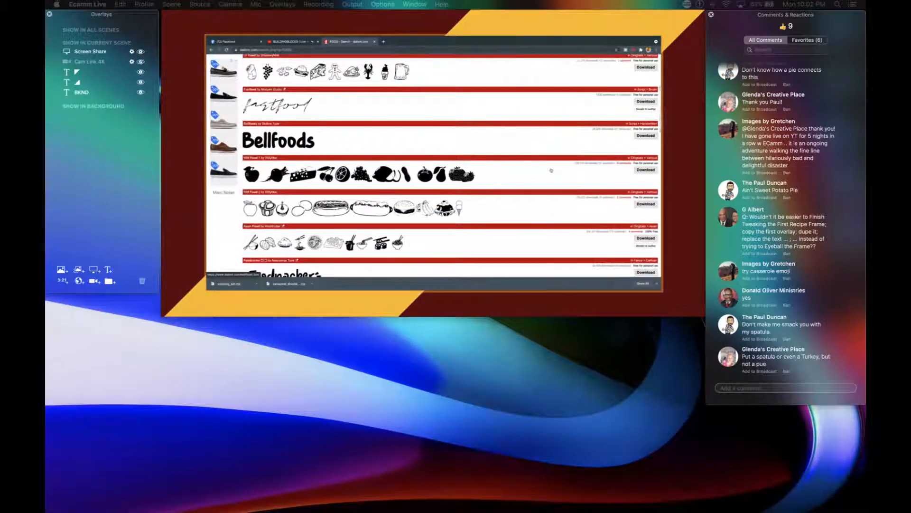
scroll(551, 170, up, 1)
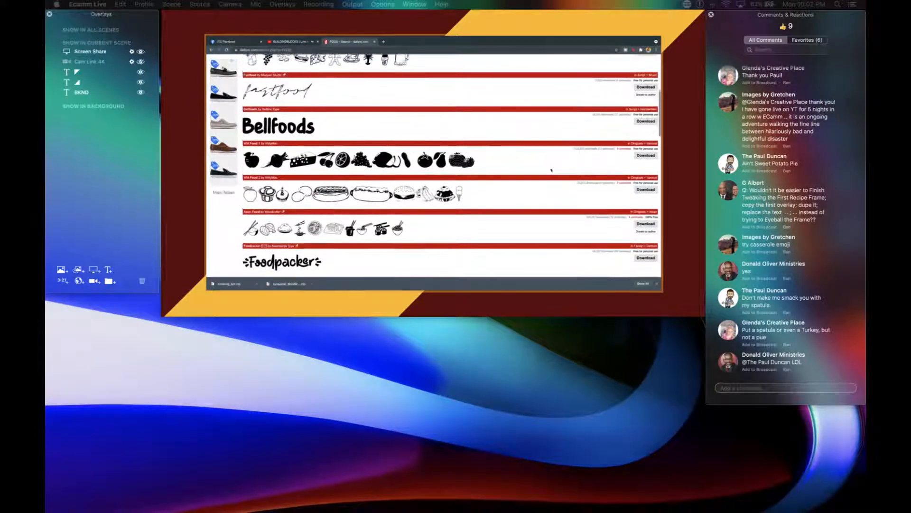
scroll(552, 169, up, 1)
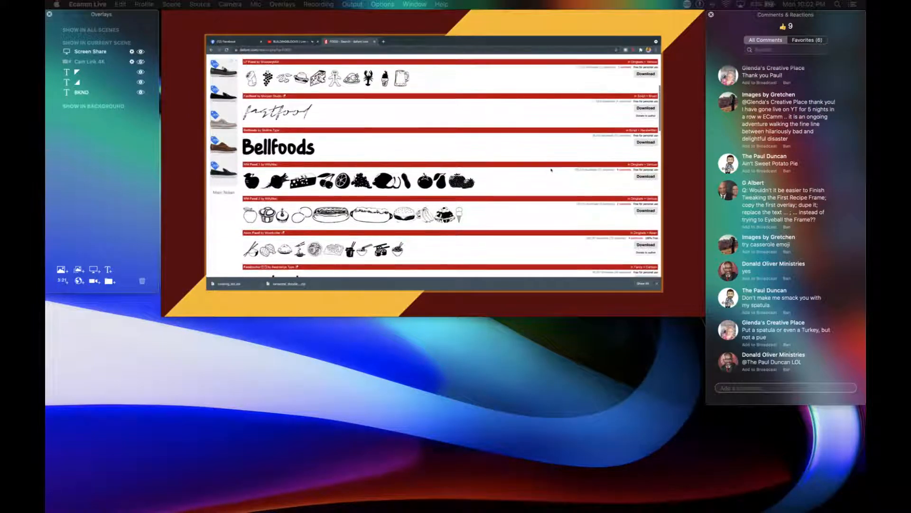
scroll(552, 170, down, 3)
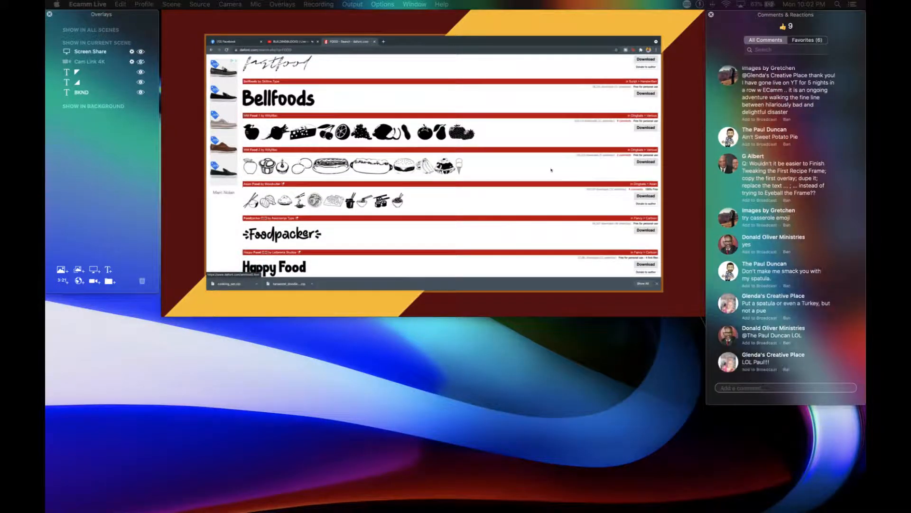
click(646, 230)
Look further through the FOOD font results on dafont and download the PWFoodblog dingbat font.
scroll(617, 228, down, 4)
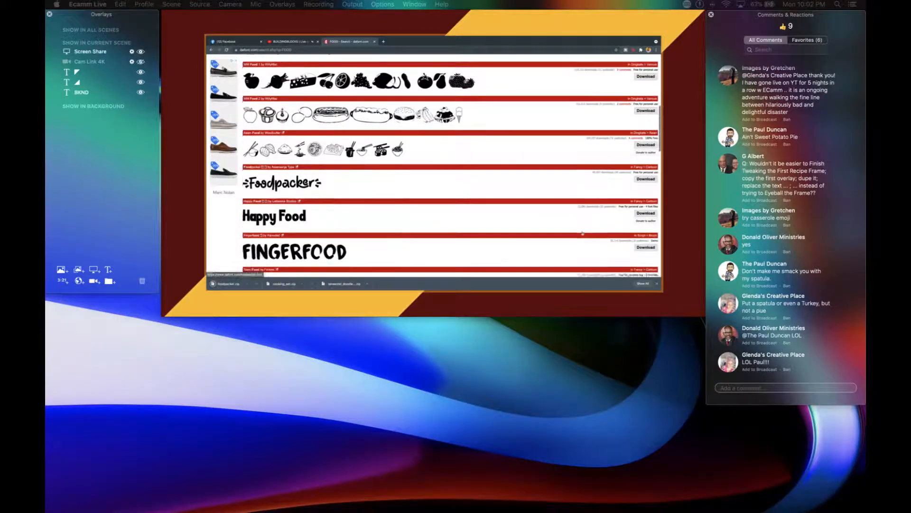
scroll(583, 234, down, 4)
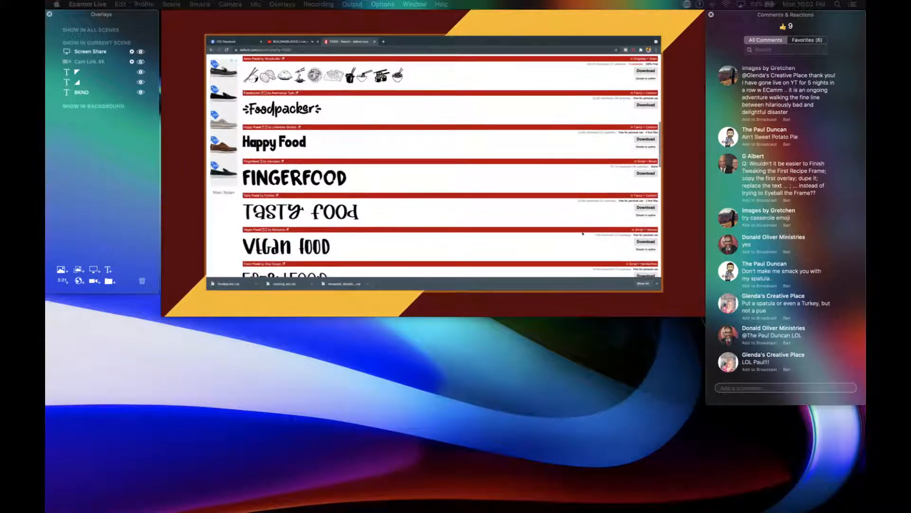
scroll(583, 233, down, 5)
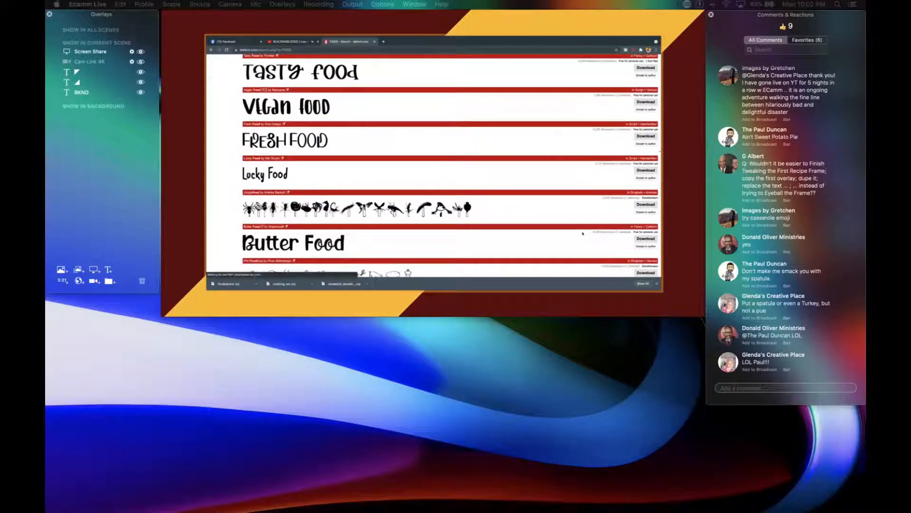
scroll(583, 233, down, 3)
scroll(582, 233, down, 1)
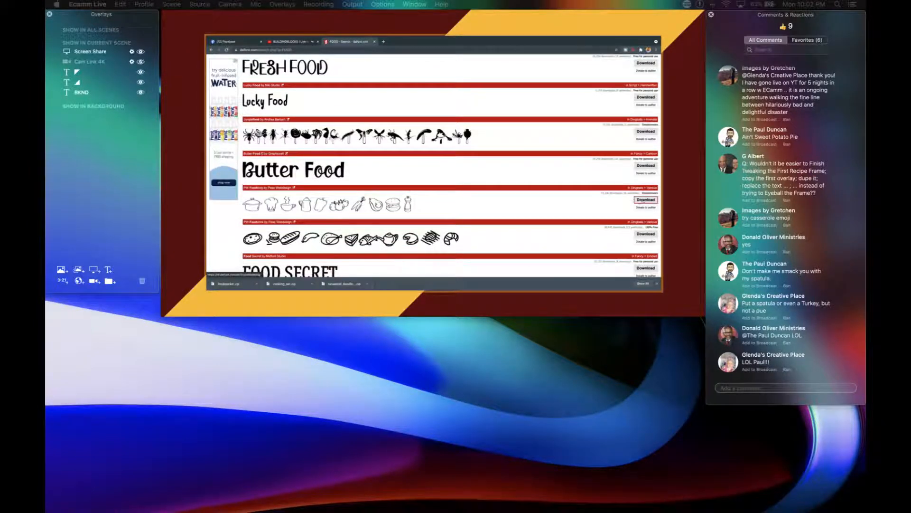
click(646, 199)
scroll(527, 230, down, 3)
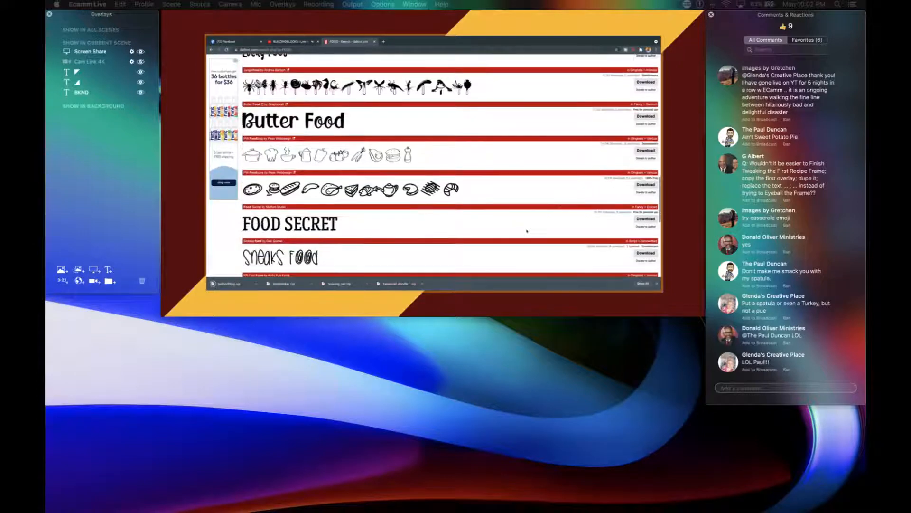
scroll(527, 232, down, 8)
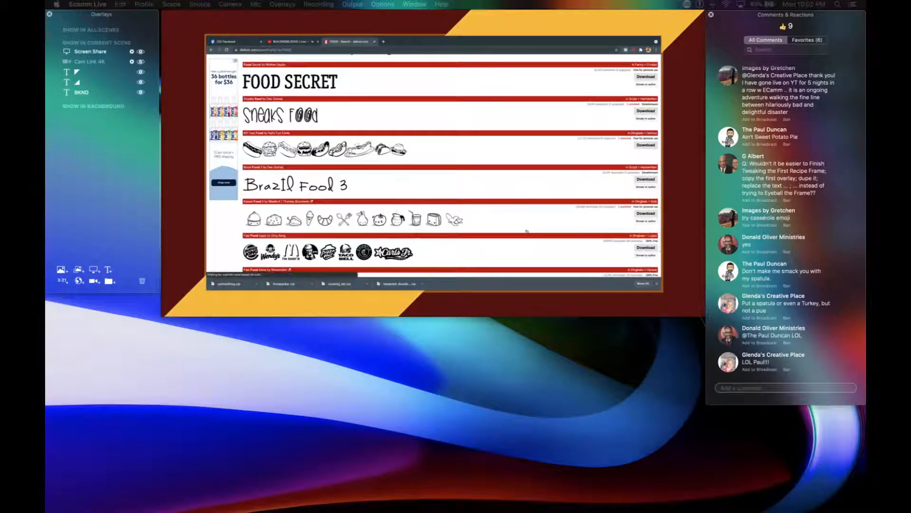
scroll(527, 231, down, 5)
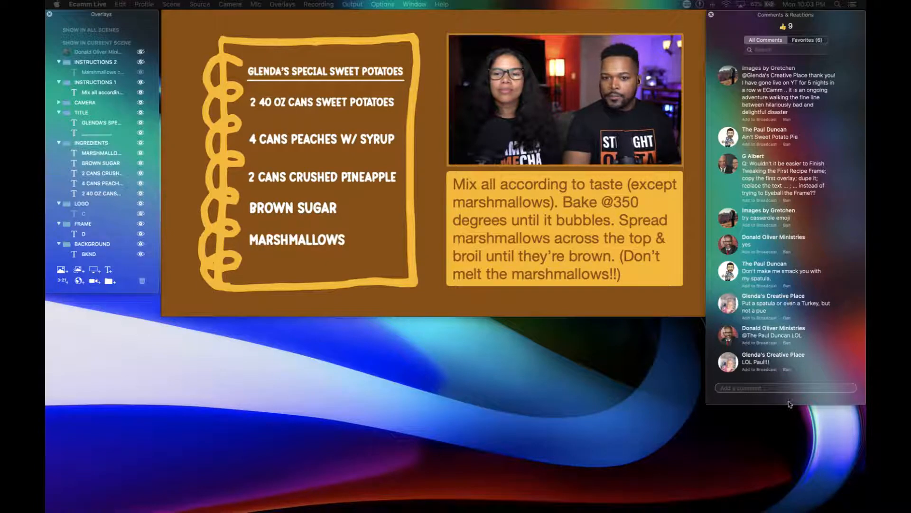
Switch to Font Book and move its window below the recipe scene preview.
mouse_move(500, 508)
click(373, 496)
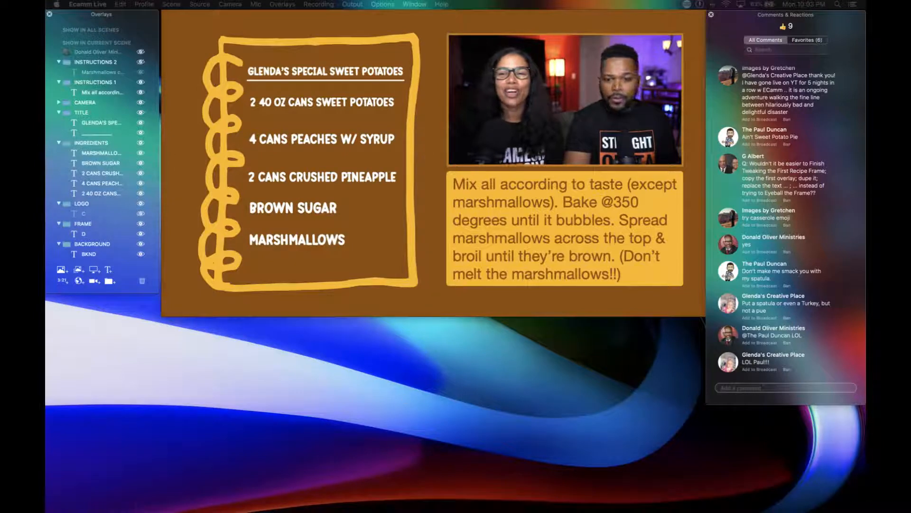
mouse_move(372, 510)
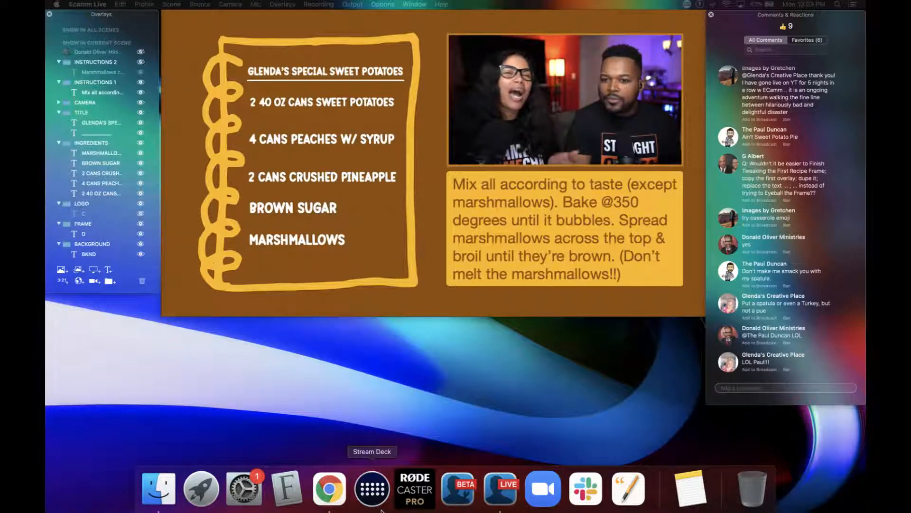
click(300, 496)
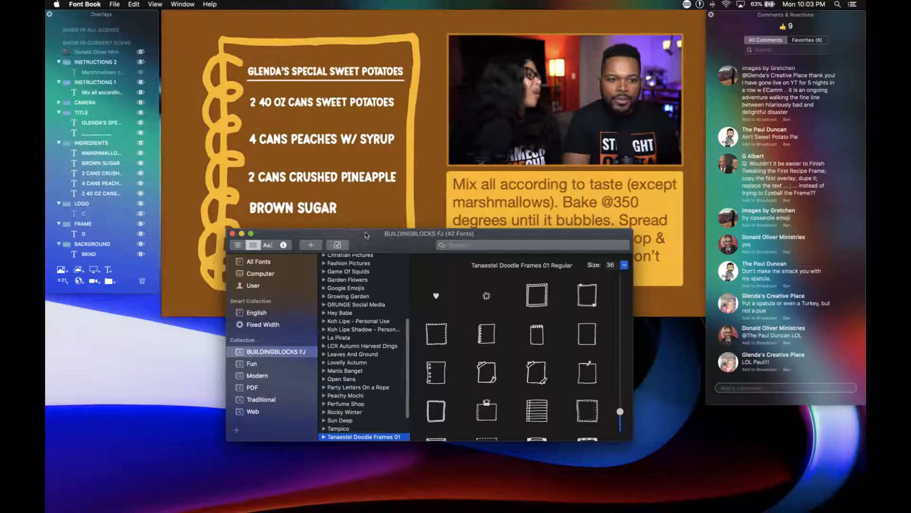
drag(367, 236, 324, 307)
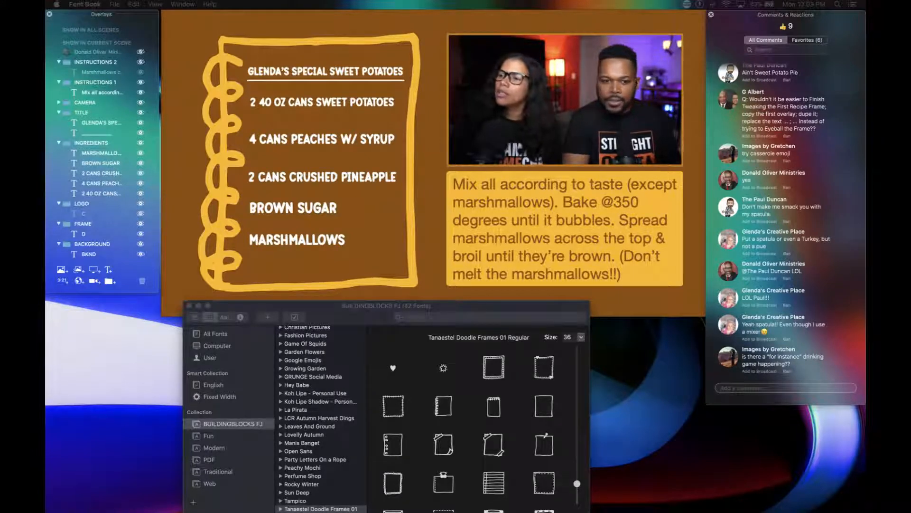
Add the downloaded Cooking Set font to the BUILDINGBLOCKS FJ collection and look through its glyphs.
drag(630, 211, 335, 374)
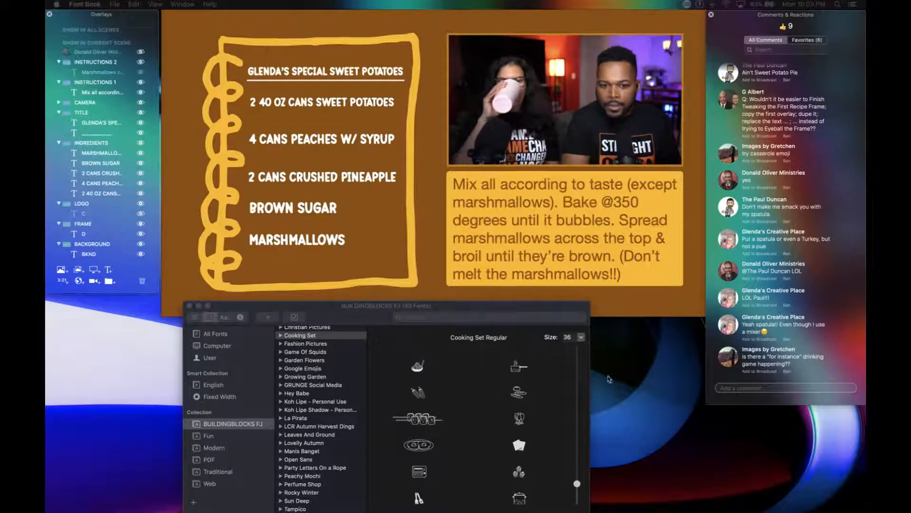
scroll(505, 405, down, 3)
scroll(504, 406, up, 3)
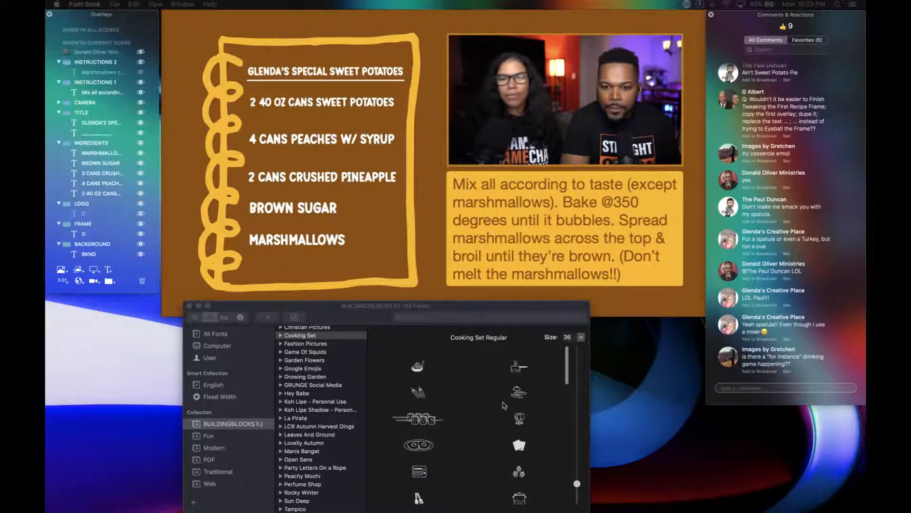
scroll(504, 405, down, 5)
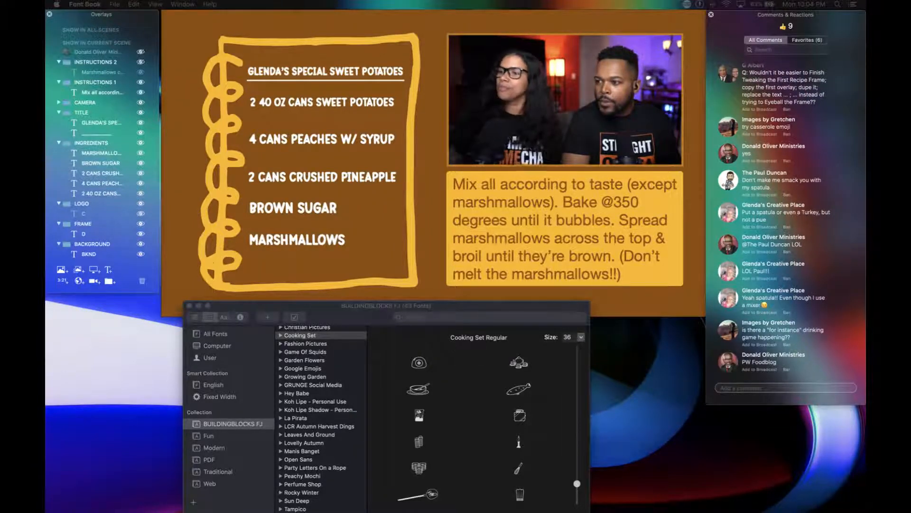
Add the Foodpacker and PWFoodblog fonts to the BUILDINGBLOCKS FJ collection, and bring the whole collection window into view.
drag(781, 247, 327, 377)
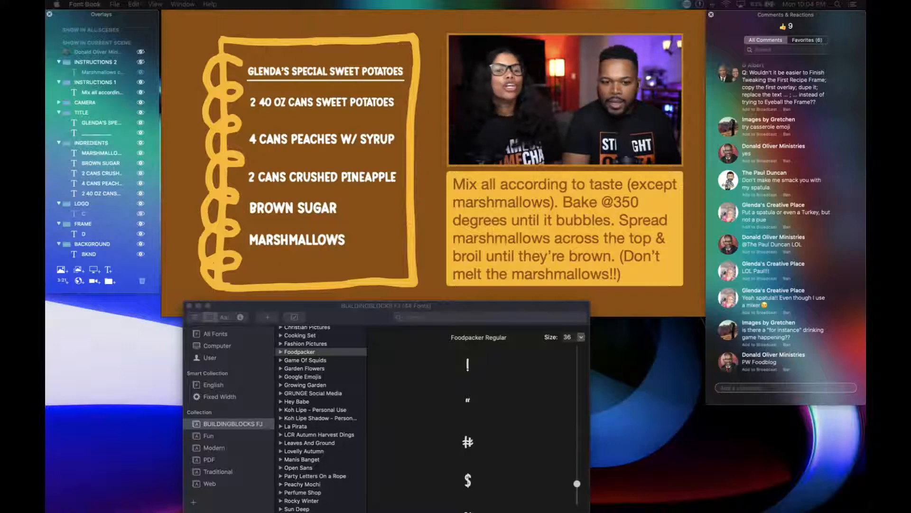
drag(670, 174, 313, 424)
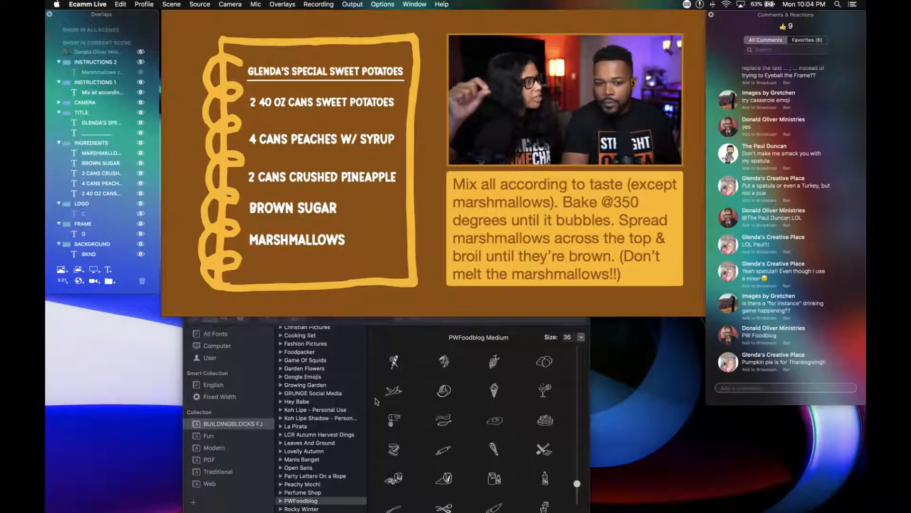
click(366, 322)
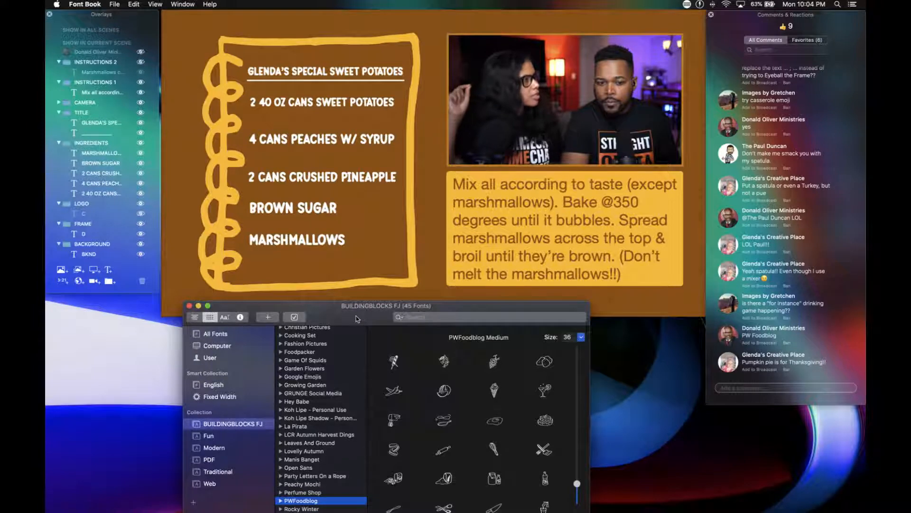
drag(366, 323, 399, 291)
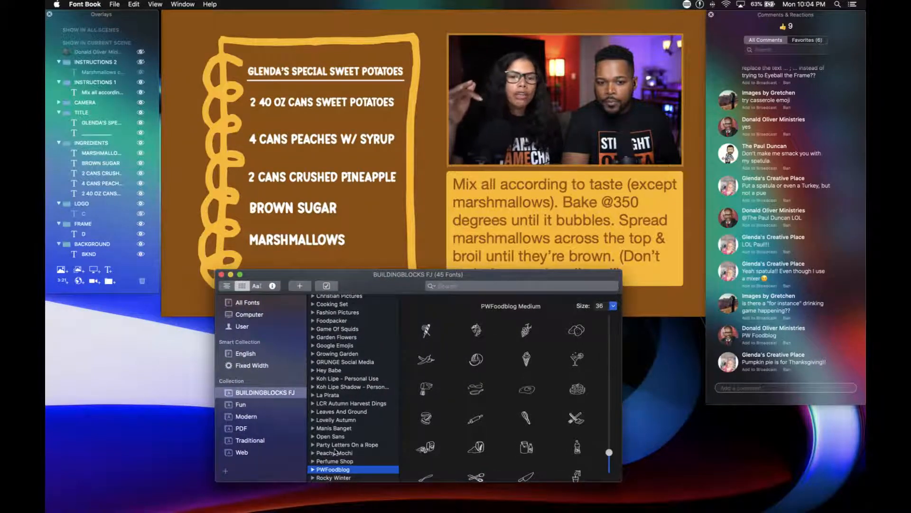
Examine the BUILDINGBLOCKS FJ collection and all the PWFoodblog glyphs for a suitable food graphic, and close the font window.
scroll(323, 450, down, 5)
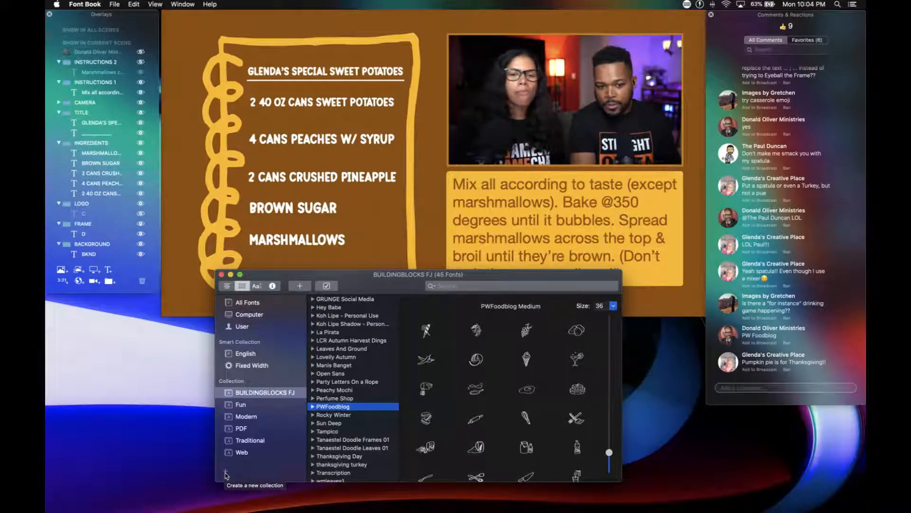
double_click(255, 392)
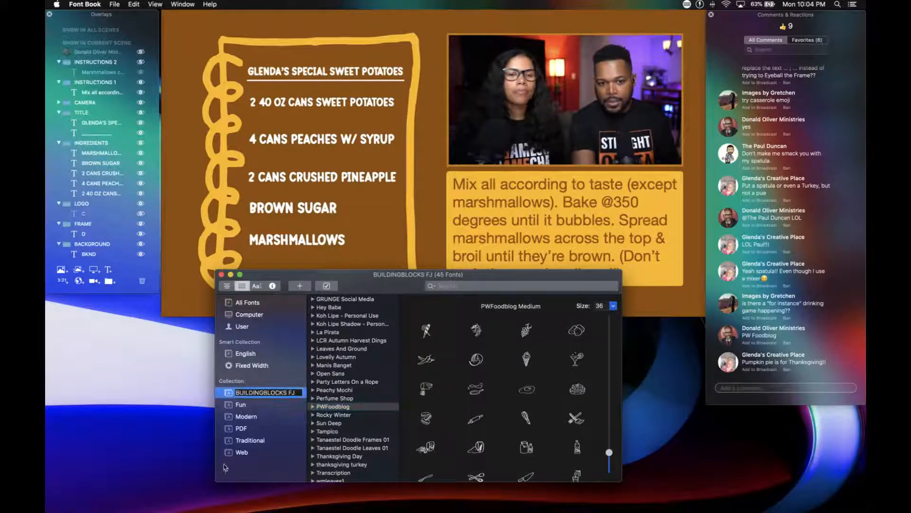
key(Return)
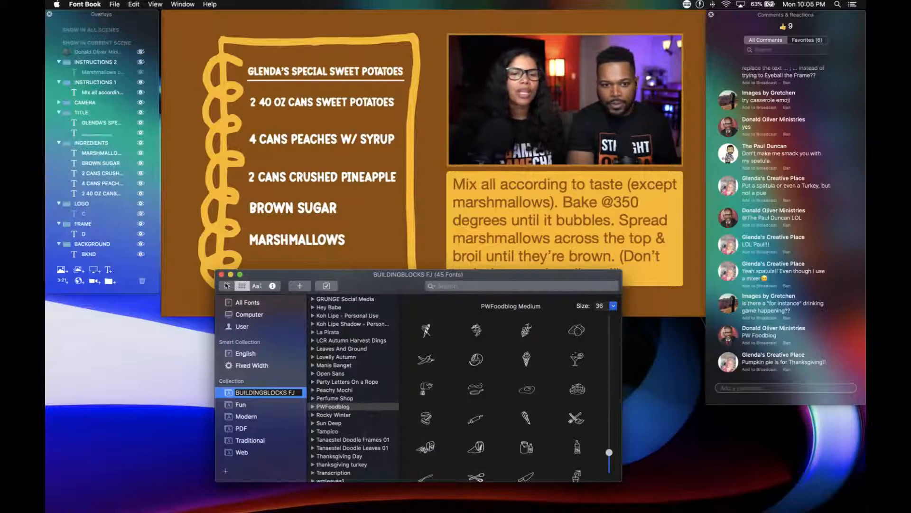
scroll(463, 393, down, 5)
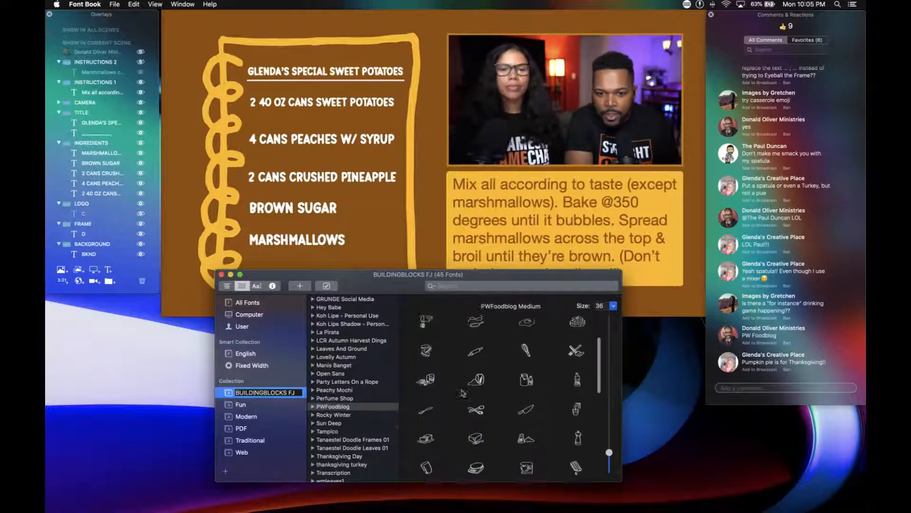
scroll(463, 392, down, 5)
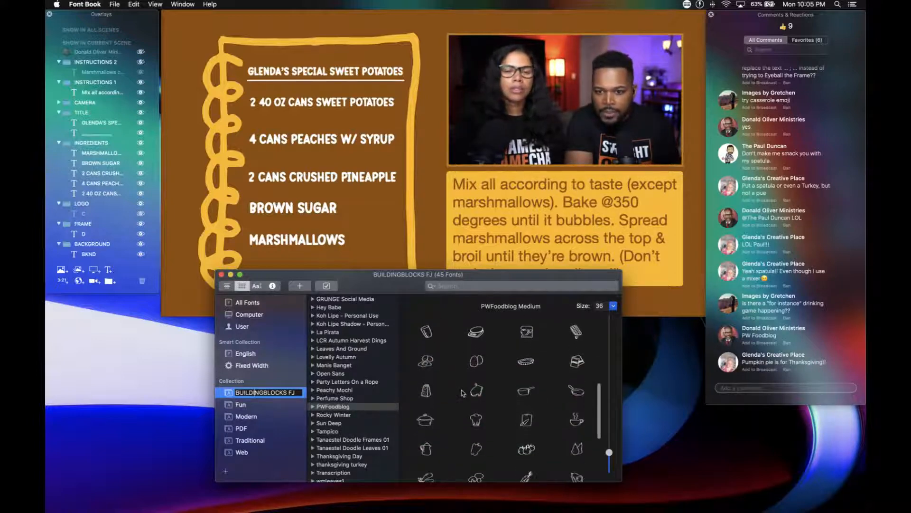
scroll(463, 392, down, 2)
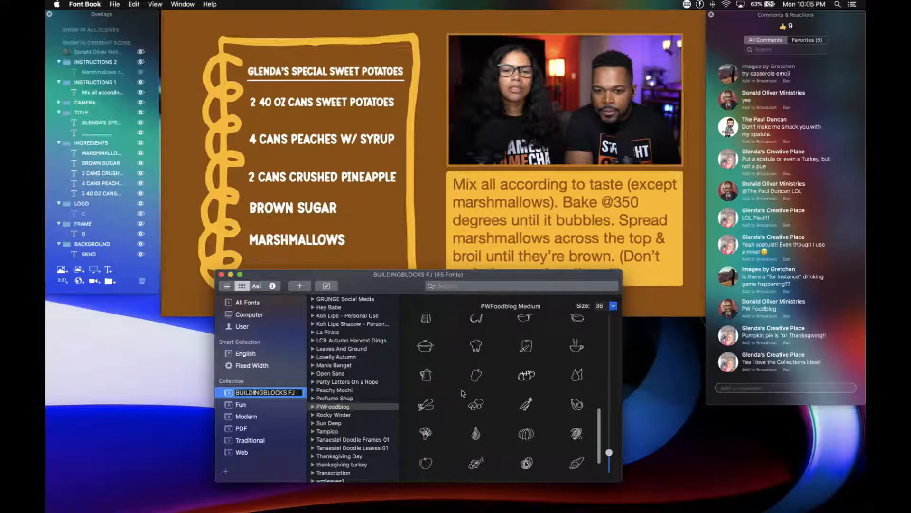
scroll(462, 392, down, 2)
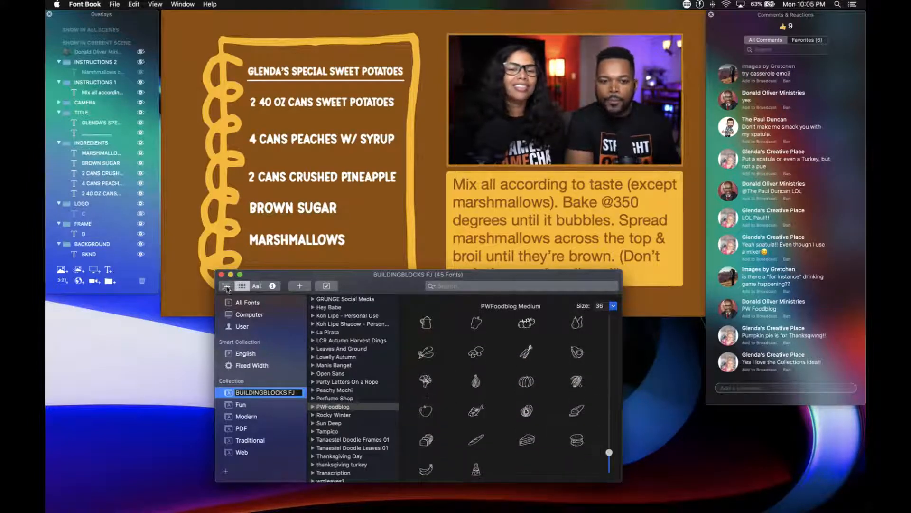
click(221, 275)
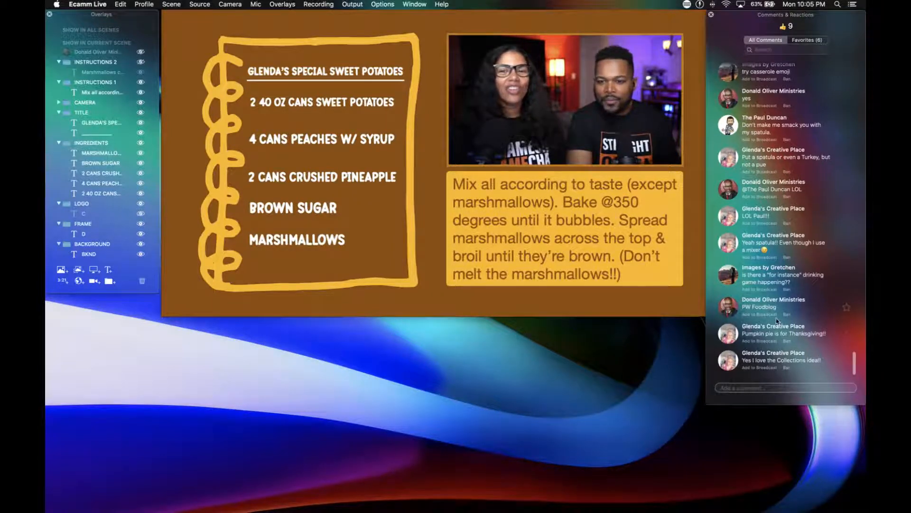
Show the viewer's question about copying the first recipe frame overlay on the broadcast, and remove it again.
scroll(777, 321, up, 4)
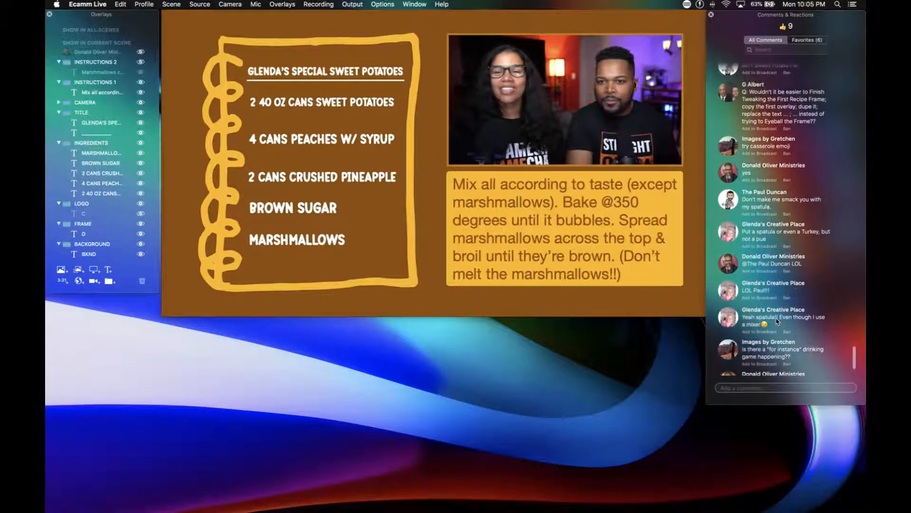
scroll(777, 321, up, 1)
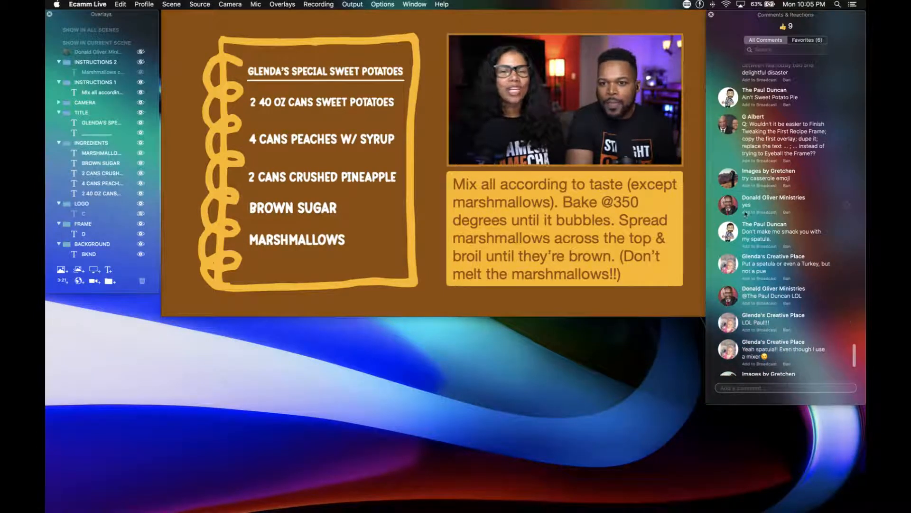
mouse_move(721, 128)
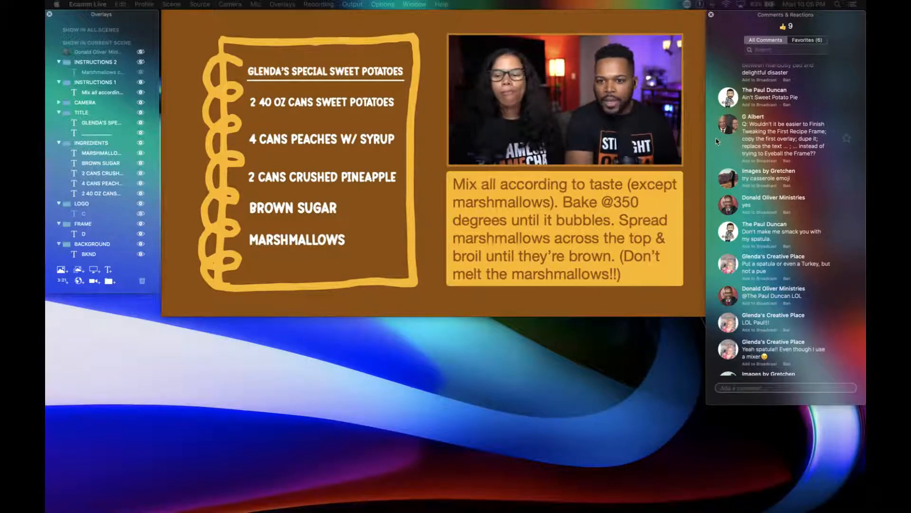
click(730, 126)
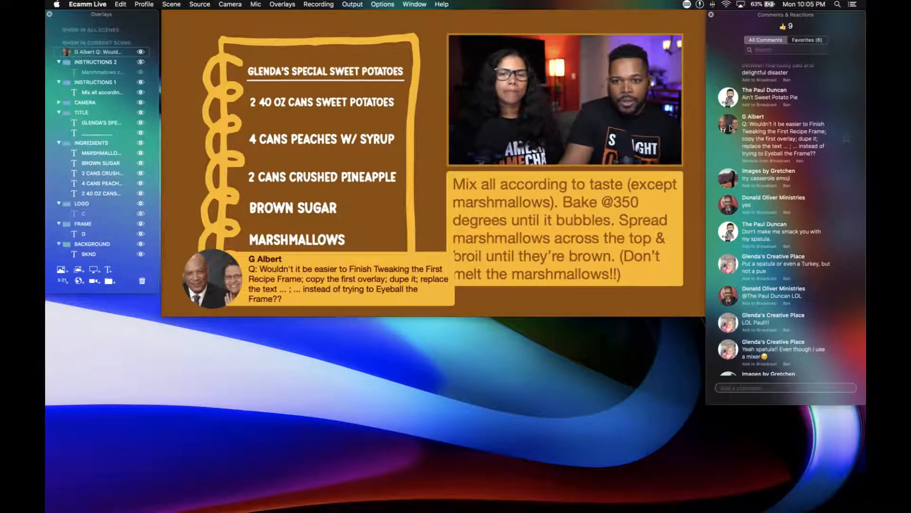
mouse_move(732, 126)
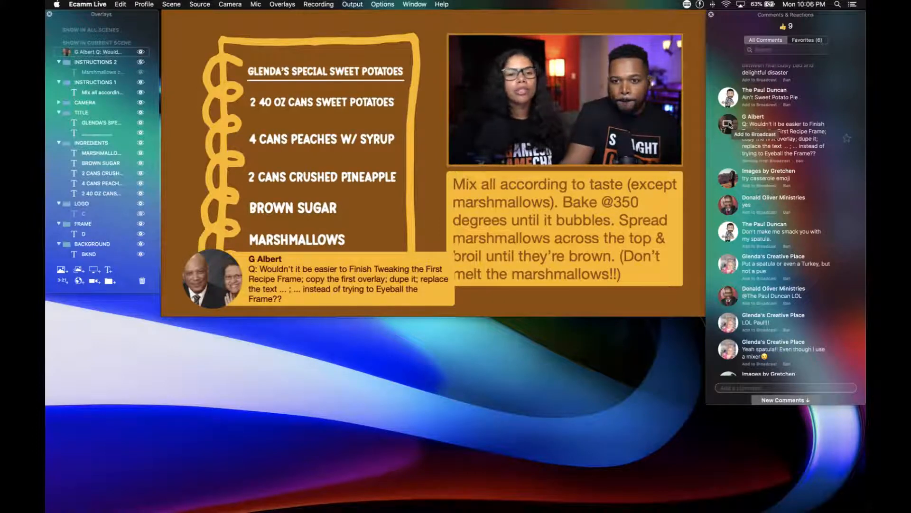
click(728, 125)
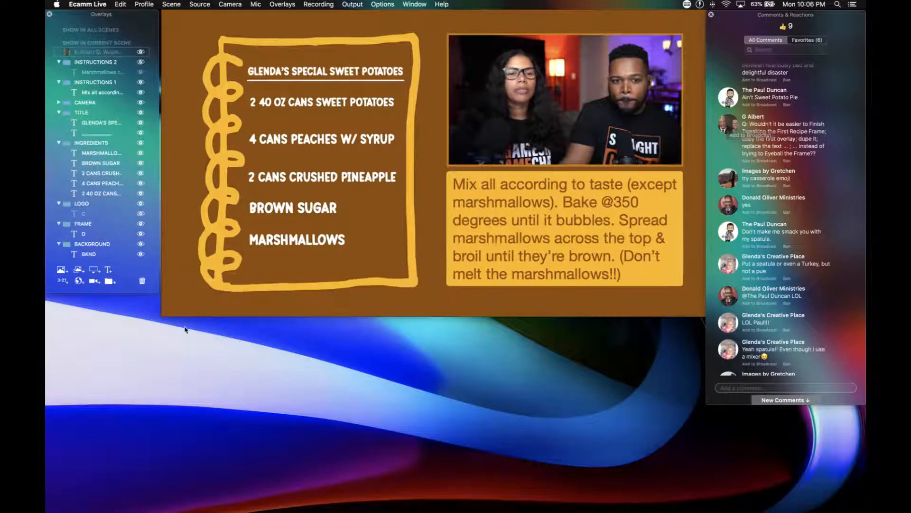
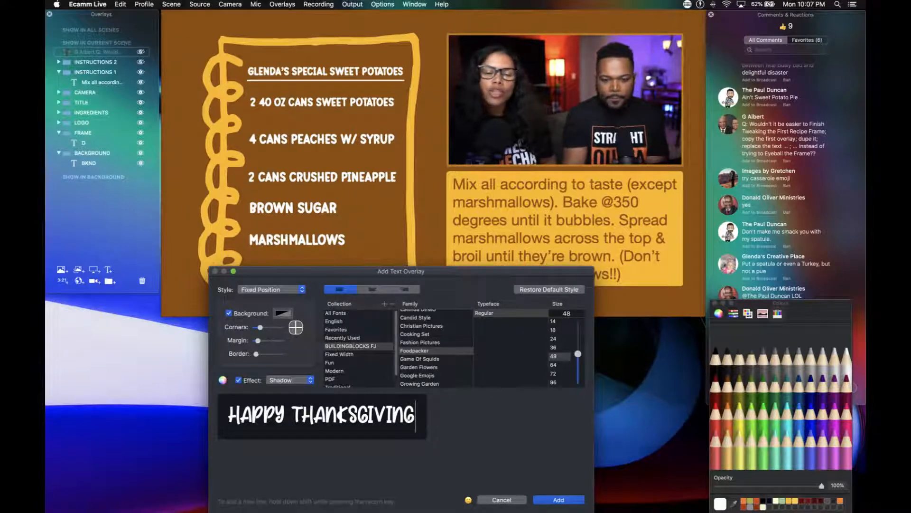
Try the digits 1 to 0 and a hyphen in Foodpacker after HAPPY THANKSGIVING, and remove them again.
text(1234)
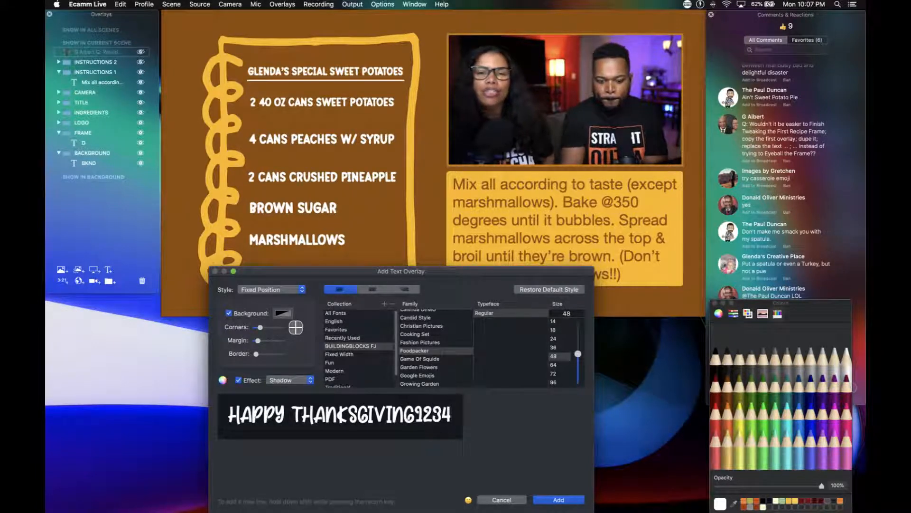
text(567889)
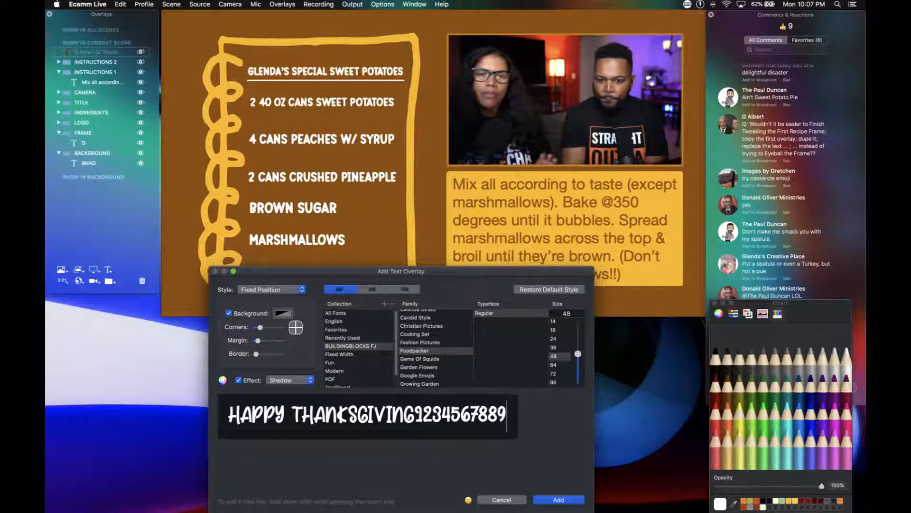
text(90-)
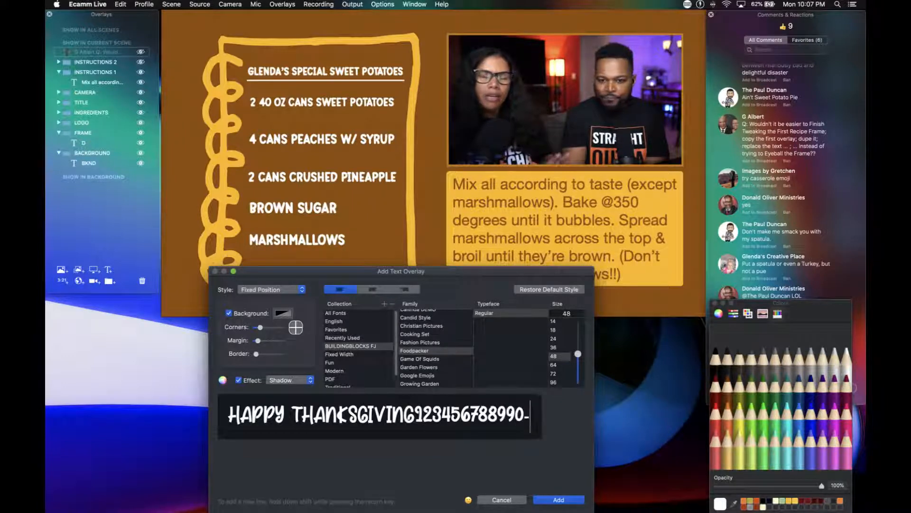
key(BackSpace)
key(BackSpace)
key(BackSpace)
key(BackSpace)
key(BackSpace)
key(BackSpace)
key(BackSpace)
key(BackSpace)
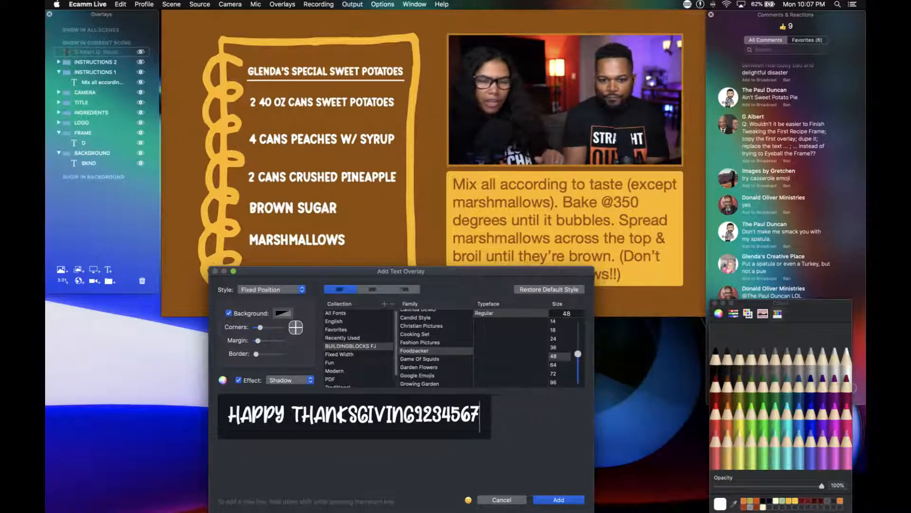
key(BackSpace)
key(BackSpace)
key(BackSpace)
key(BackSpace)
key(BackSpace)
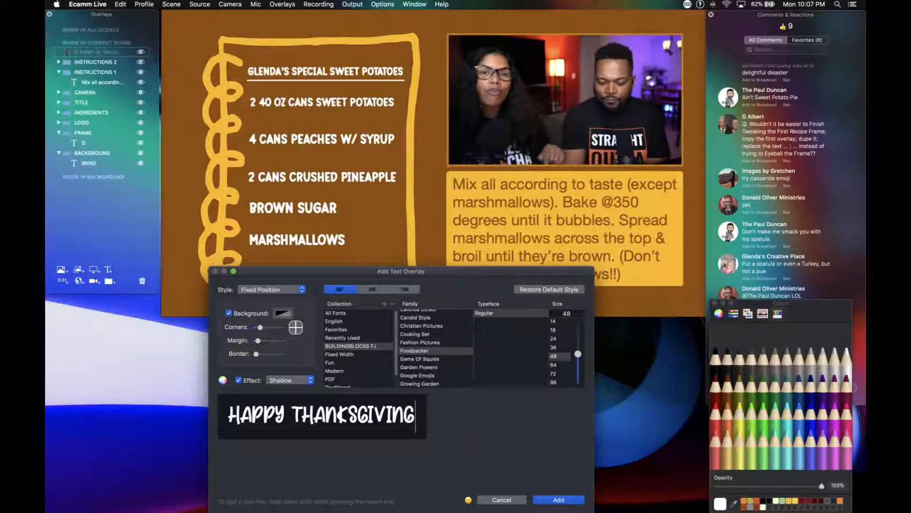
Try the punctuation characters ../ ;' ! and @ in Foodpacker after HAPPY THANKSGIVING, removing each again.
text(../)
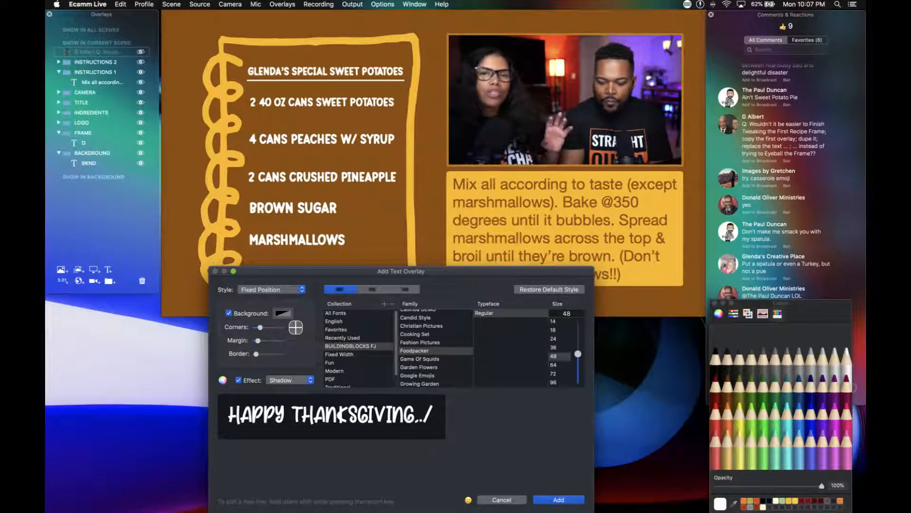
key(BackSpace)
key(BackSpace)
key(BackSpace)
text(;')
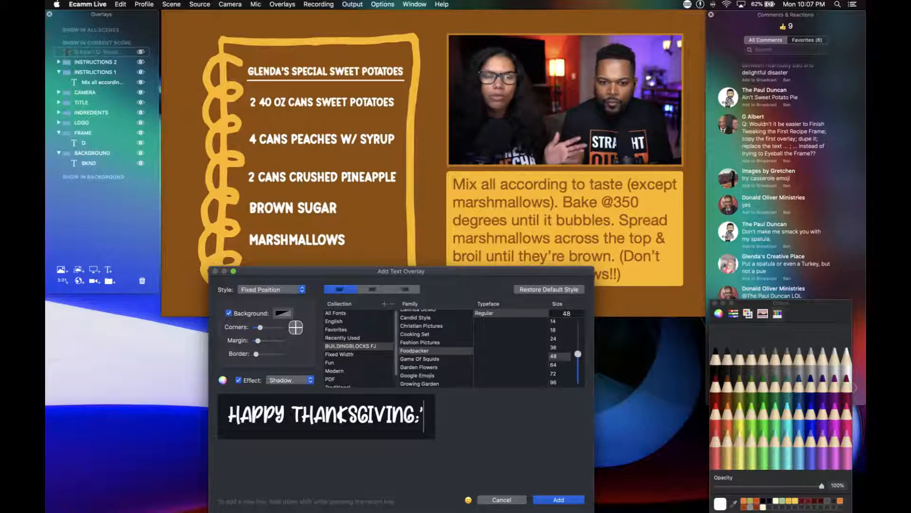
key(BackSpace)
key(BackSpace)
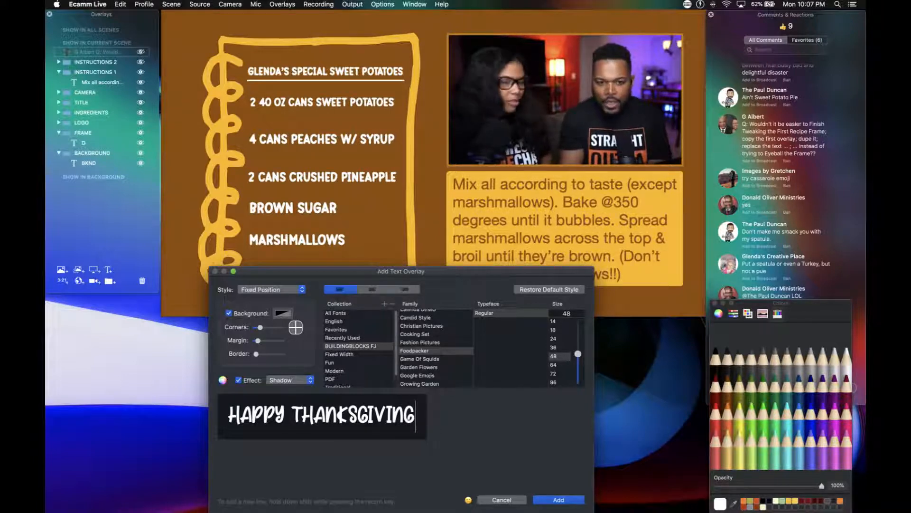
text(!)
key(BackSpace)
text(@)
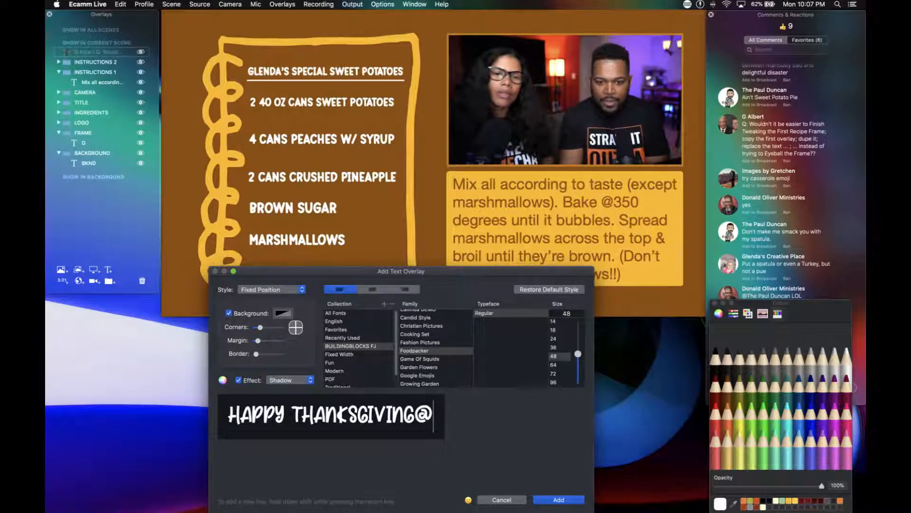
key(BackSpace)
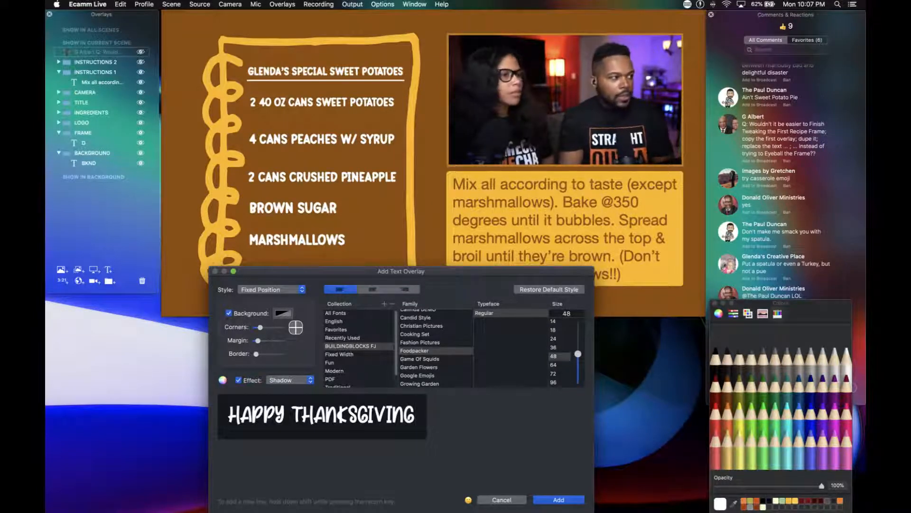
Check the Foodpacker preview on dafont in the screen share scene, and return to the sweet potato recipe scene.
key(super+Tab)
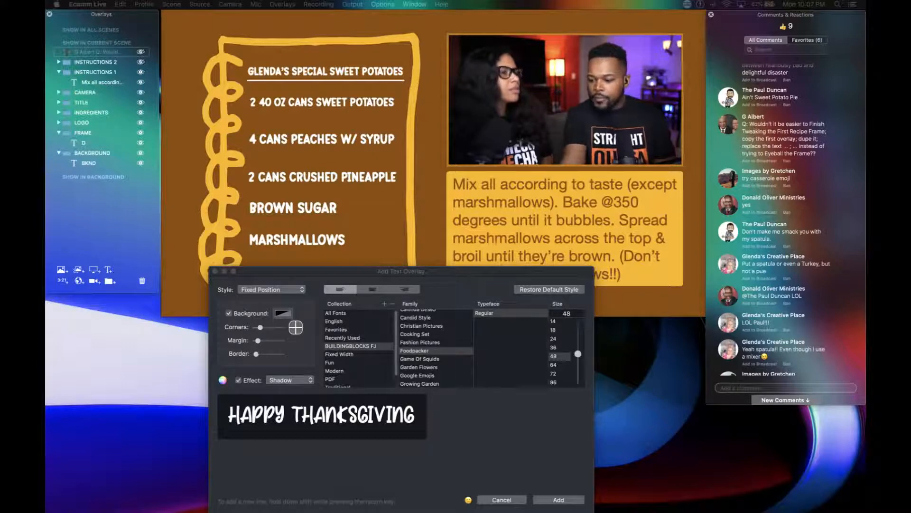
key(super+2)
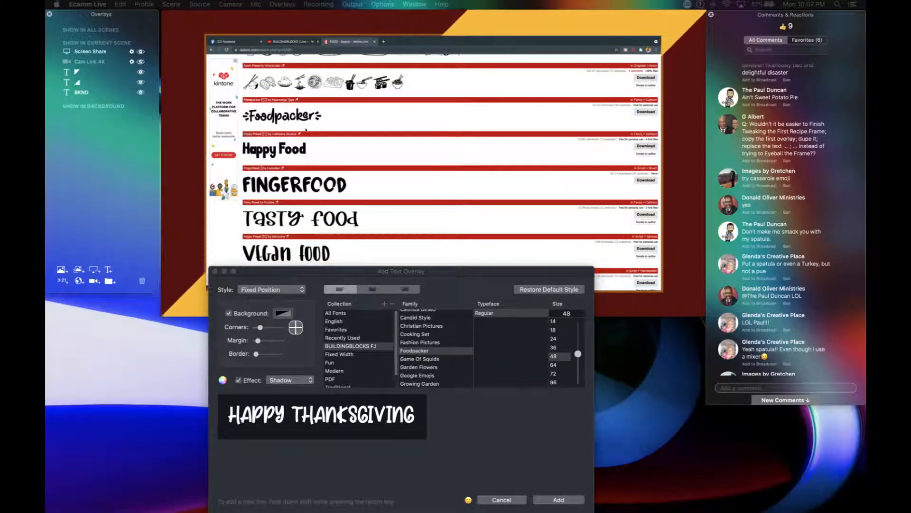
scroll(281, 118, up, 1)
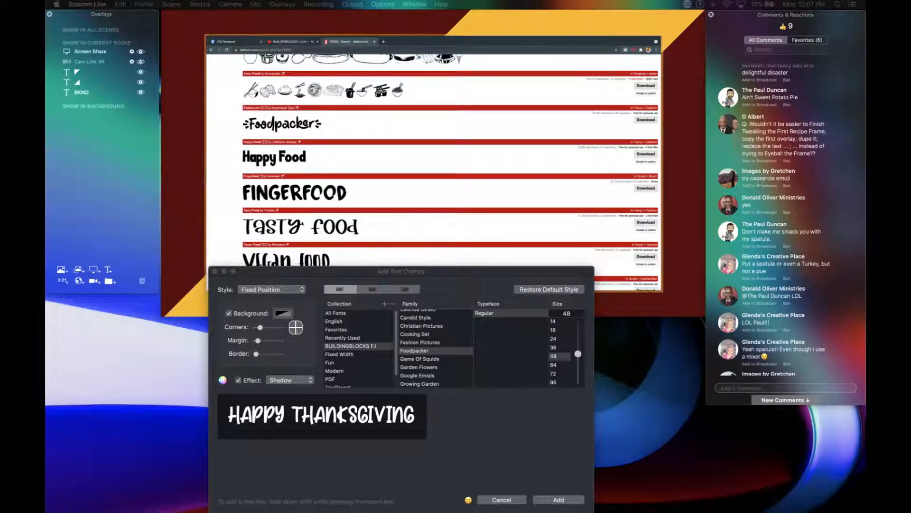
key(alt+super+Down)
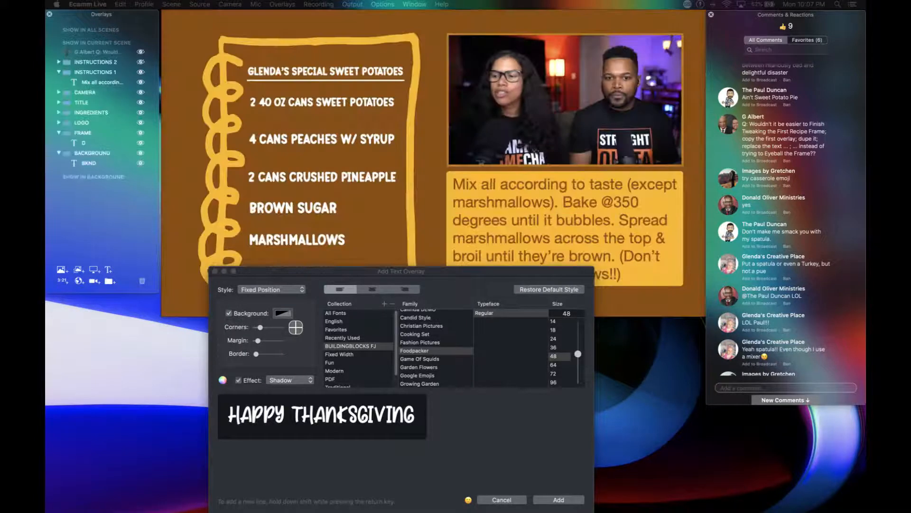
Clear the HAPPY THANKSGIVING text from the new text overlay and turn off its background.
click(231, 416)
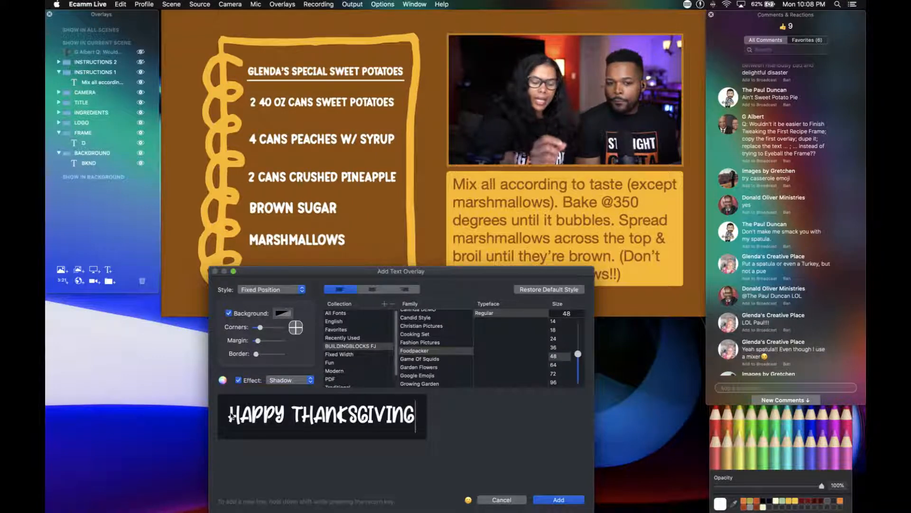
key(BackSpace)
key(BackSpace)
key(BackSpace)
key(BackSpace)
key(BackSpace)
key(BackSpace)
key(BackSpace)
key(BackSpace)
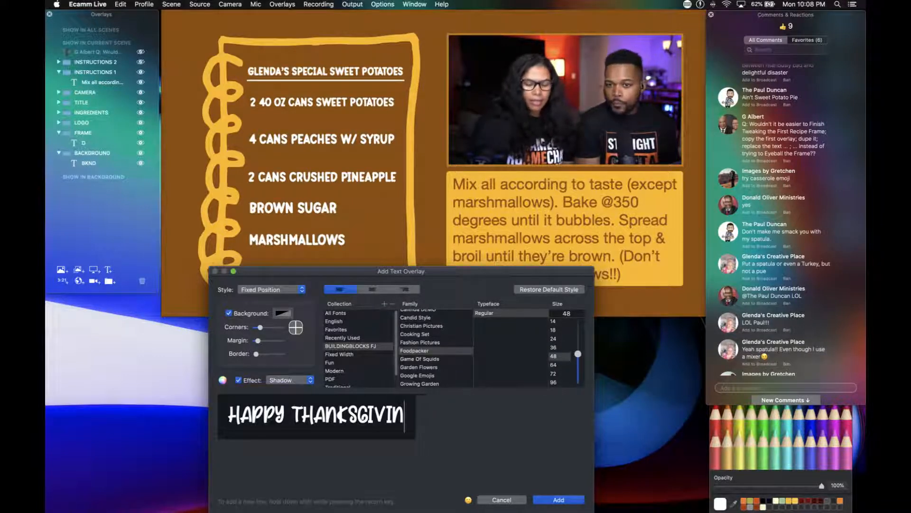
key(BackSpace)
key(BackSpace)
key(BackSpace)
key(BackSpace)
key(BackSpace)
key(BackSpace)
key(BackSpace)
key(BackSpace)
key(BackSpace)
key(BackSpace)
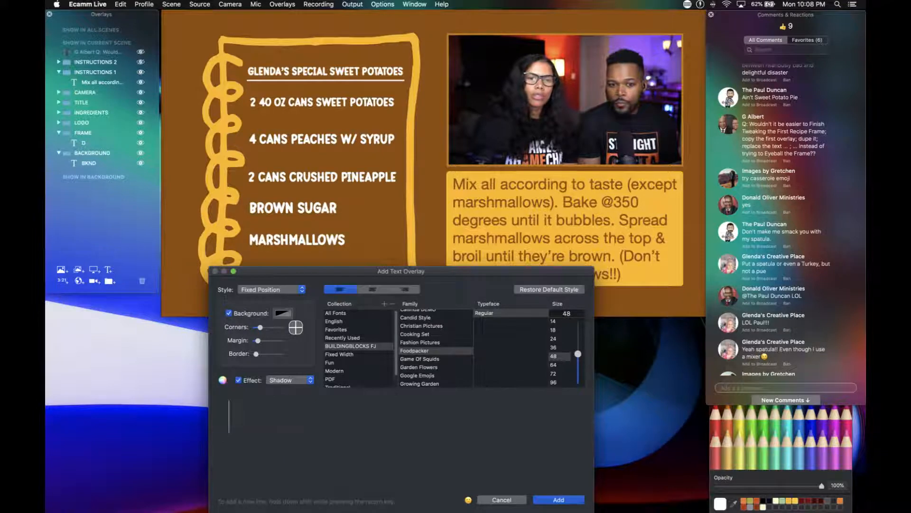
click(228, 313)
Enter the alphabet from A to Z followed by two periods in Foodpacker, and add it as a text overlay.
text(A)
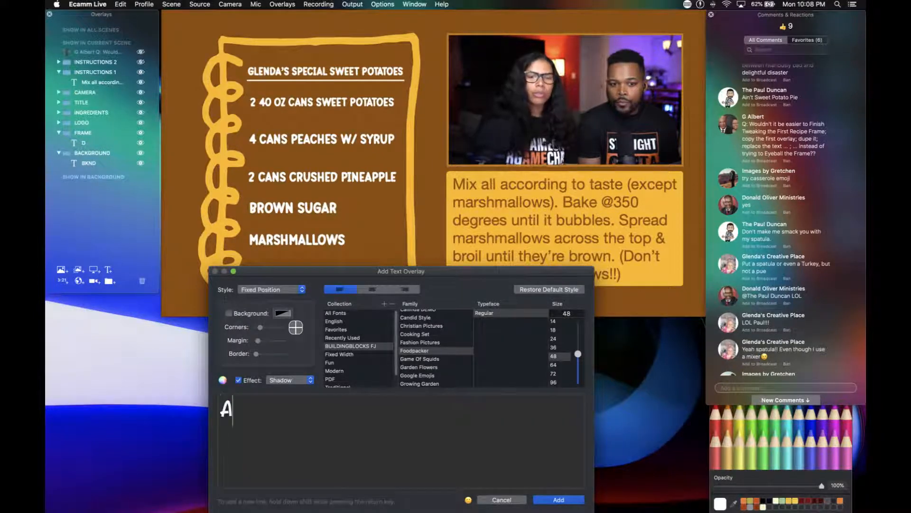
text(BCDEF)
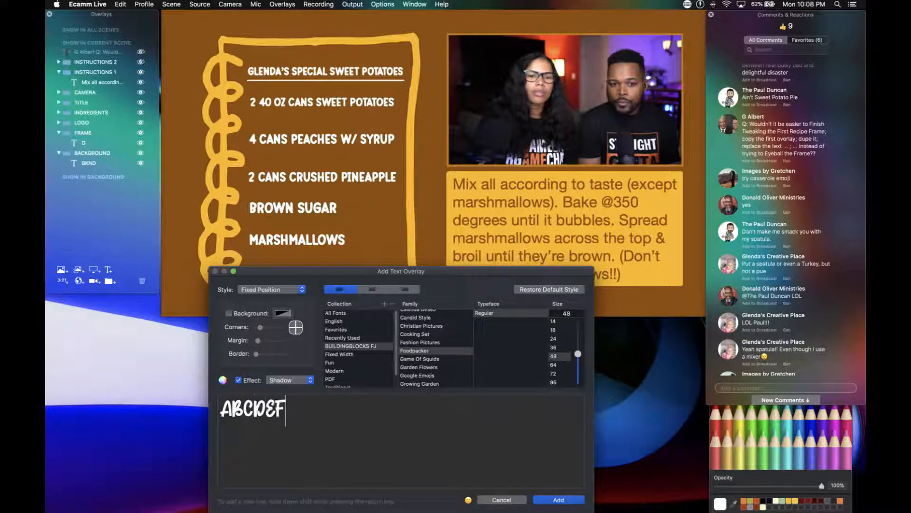
text(GHI)
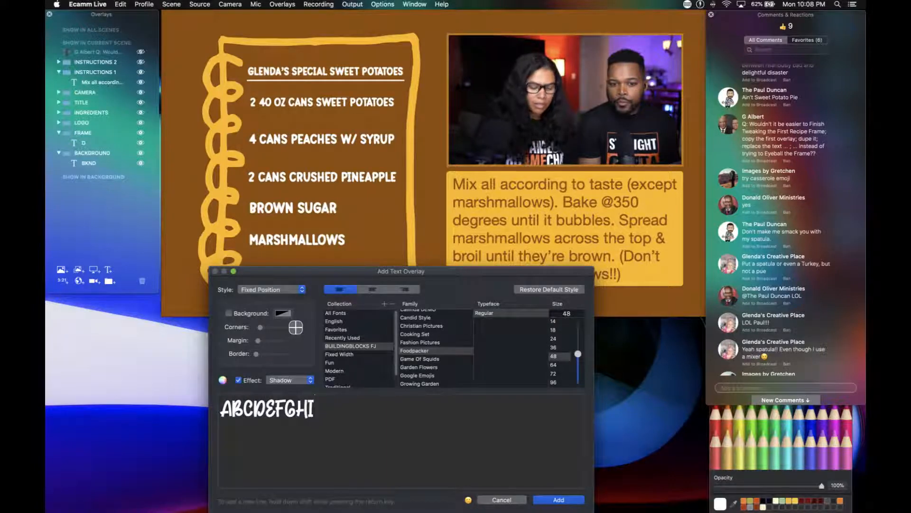
text(JKLM)
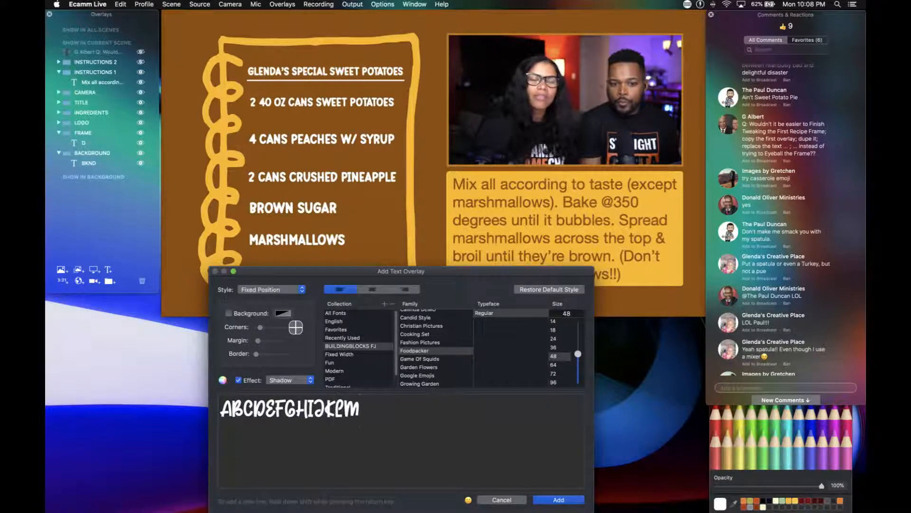
text(NOP)
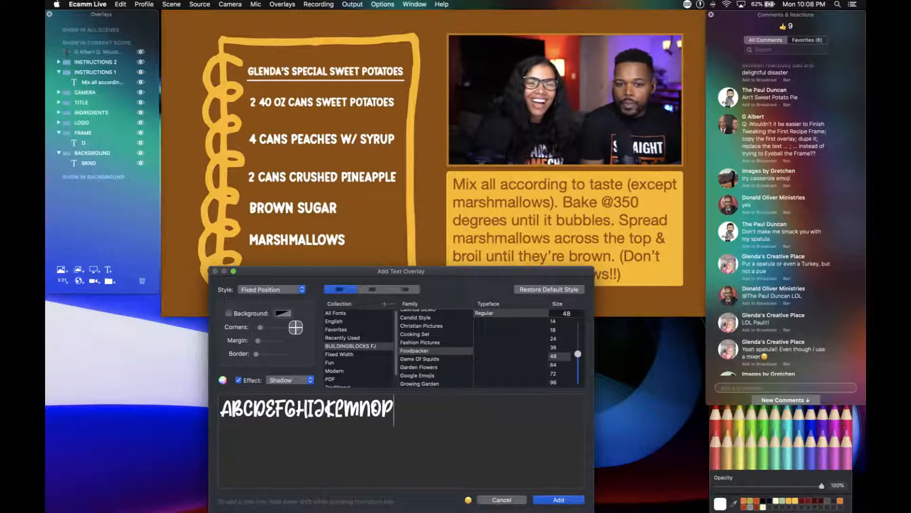
text( QRS)
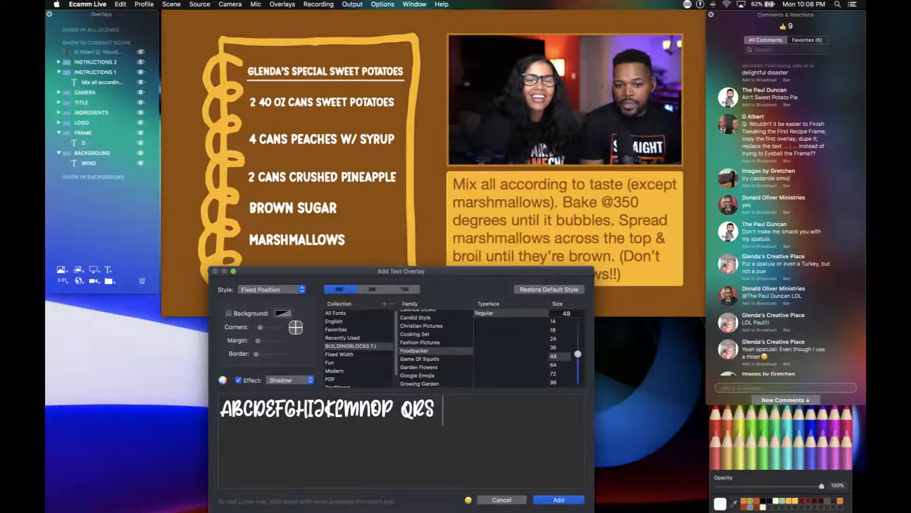
text( TU V )
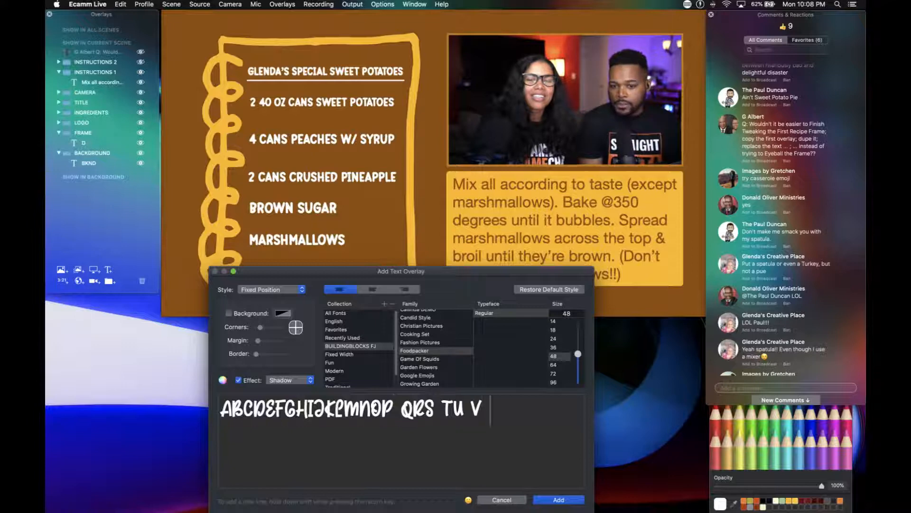
text(WX Y Z )
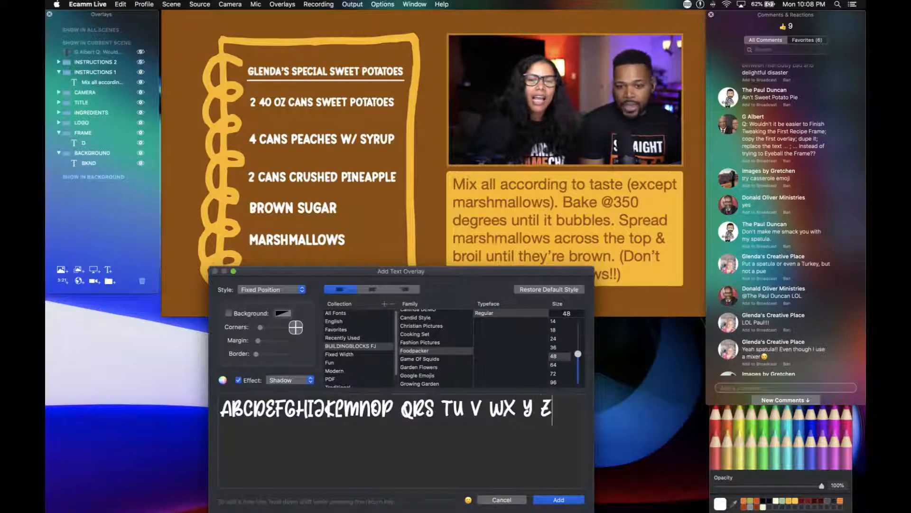
text(..)
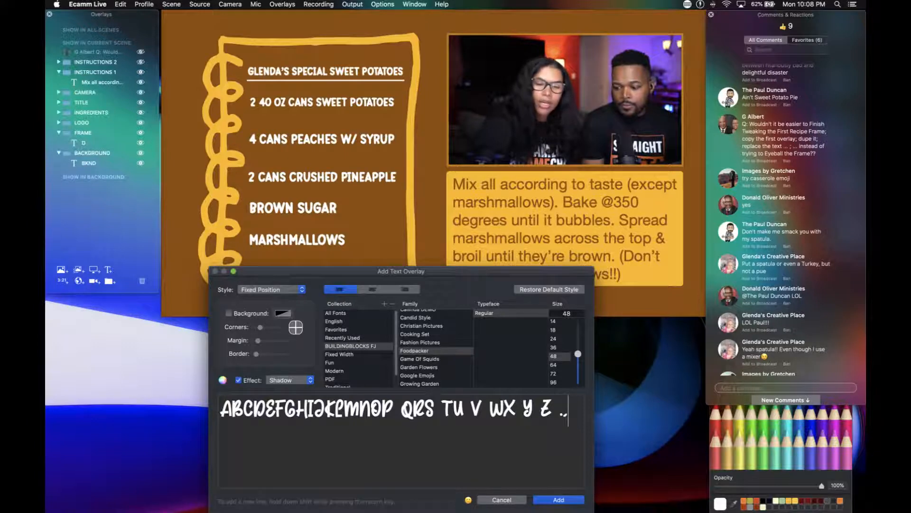
key(Return)
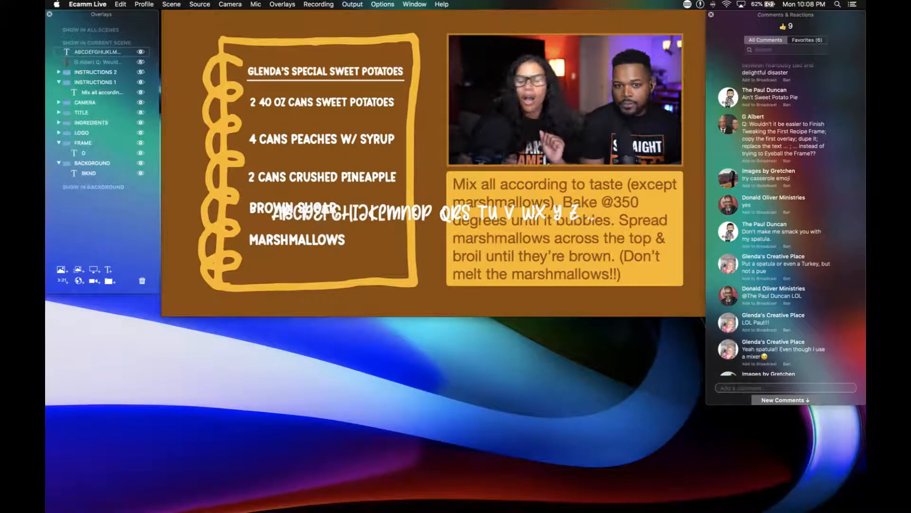
Move the alphabet text overlay down to the recipe frame's lower edge, and delete it from the scene.
click(457, 209)
drag(457, 208, 423, 277)
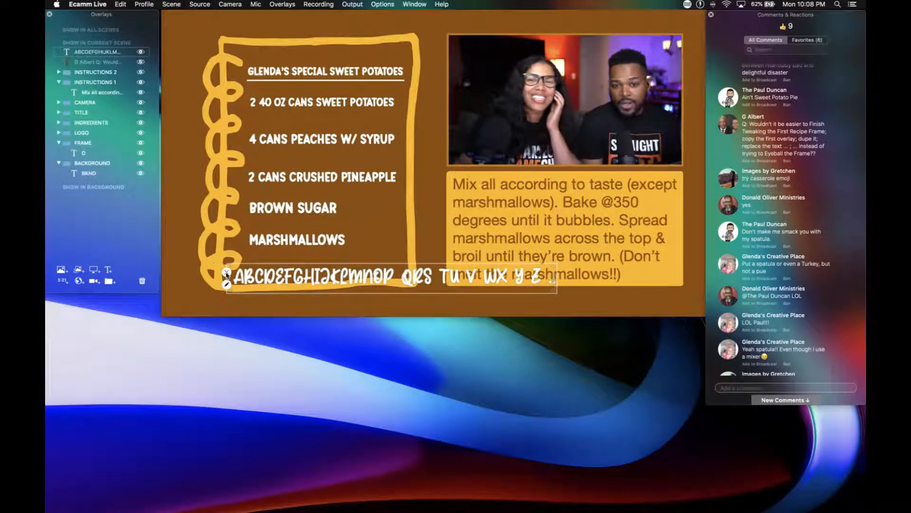
click(227, 274)
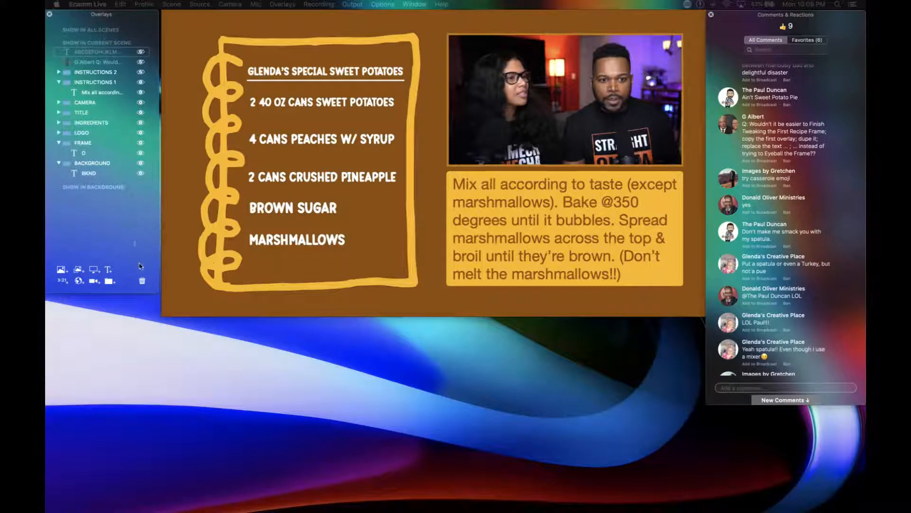
click(143, 281)
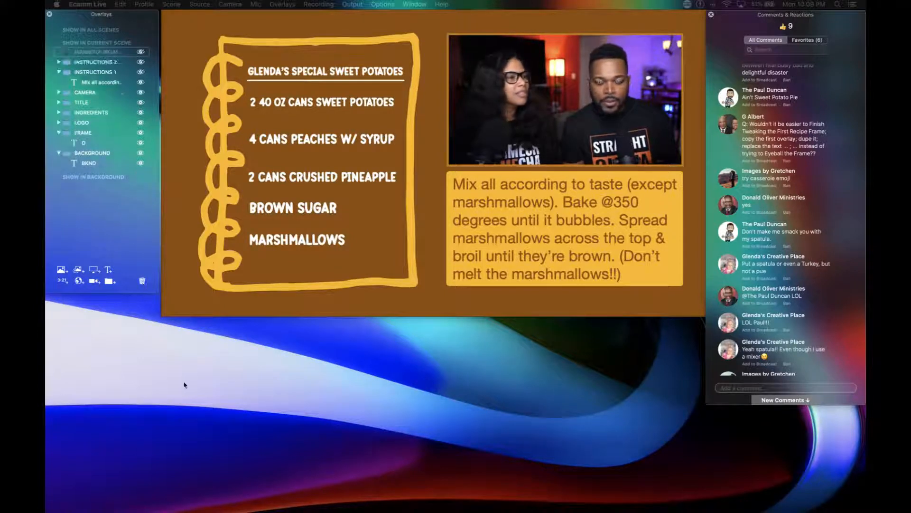
Switch to Font Book and examine the Foodpacker glyphs in the BUILDINGBLOCKS FJ collection, from the symbols through Z.
click(283, 489)
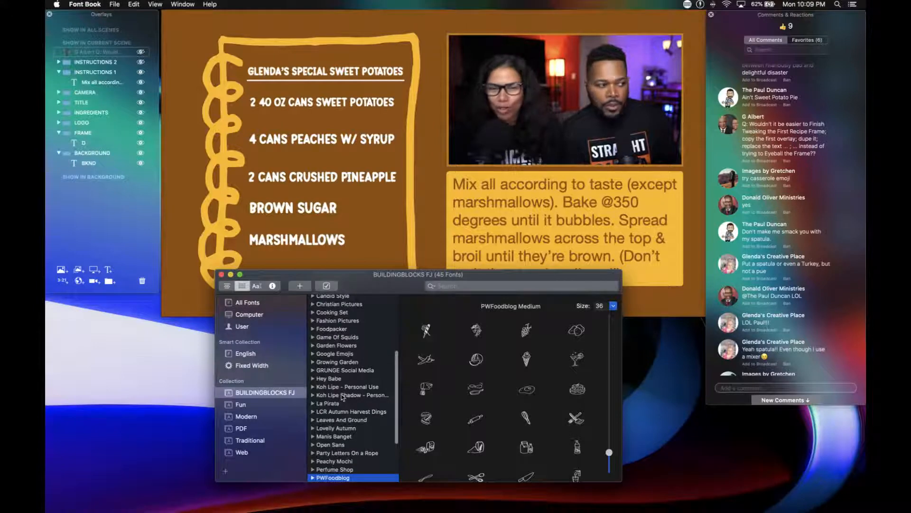
scroll(343, 396, up, 3)
scroll(342, 397, down, 5)
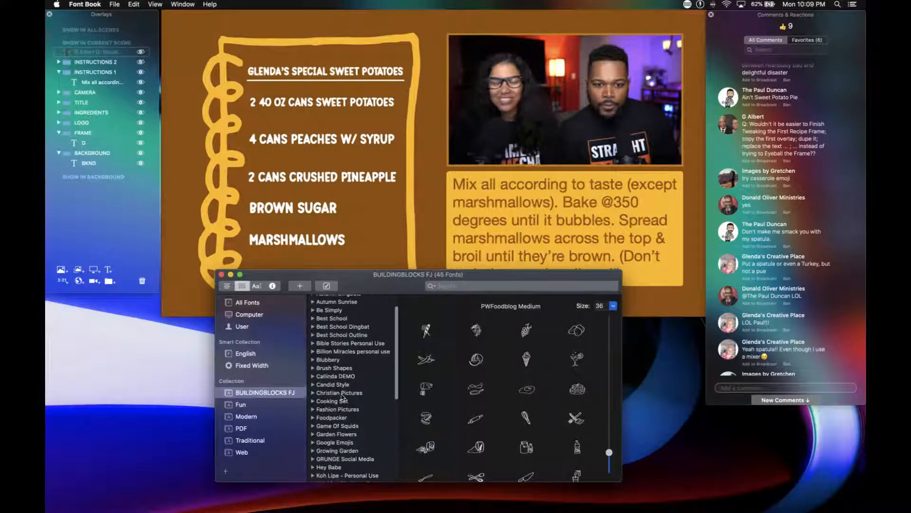
scroll(343, 397, up, 5)
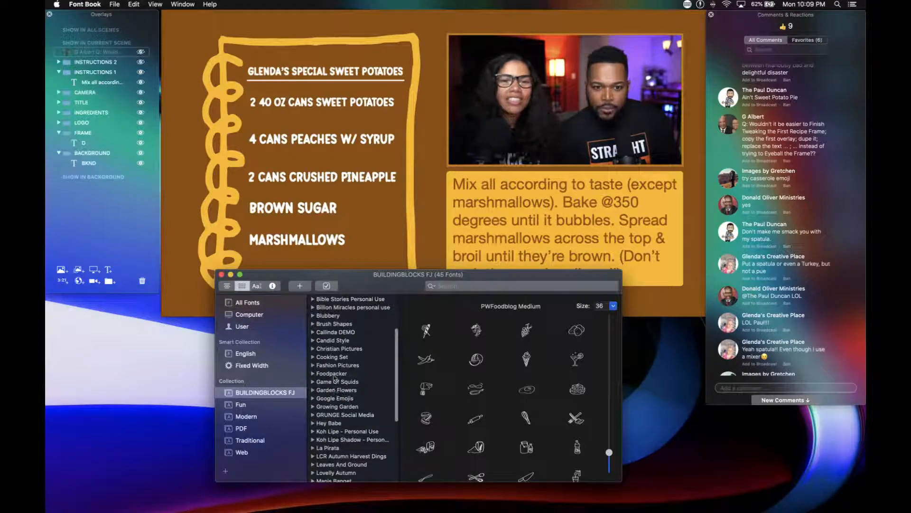
click(334, 373)
scroll(476, 390, down, 6)
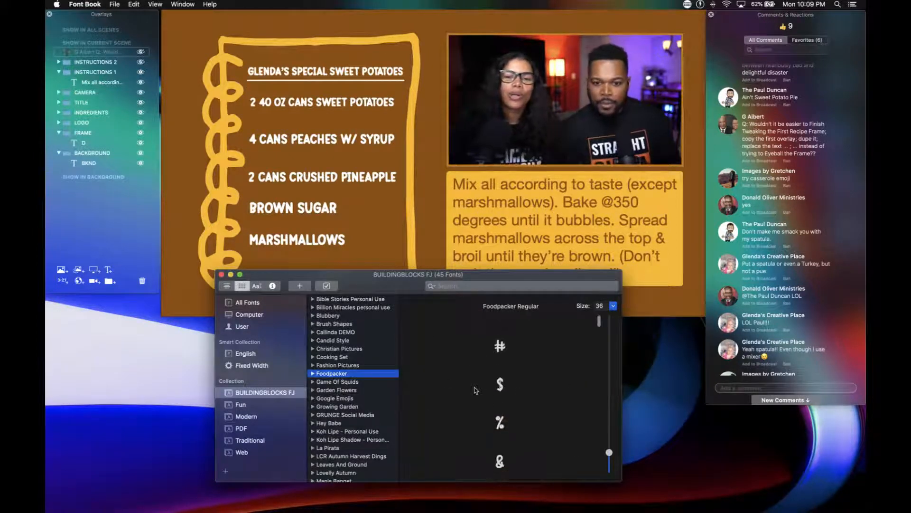
scroll(476, 390, down, 10)
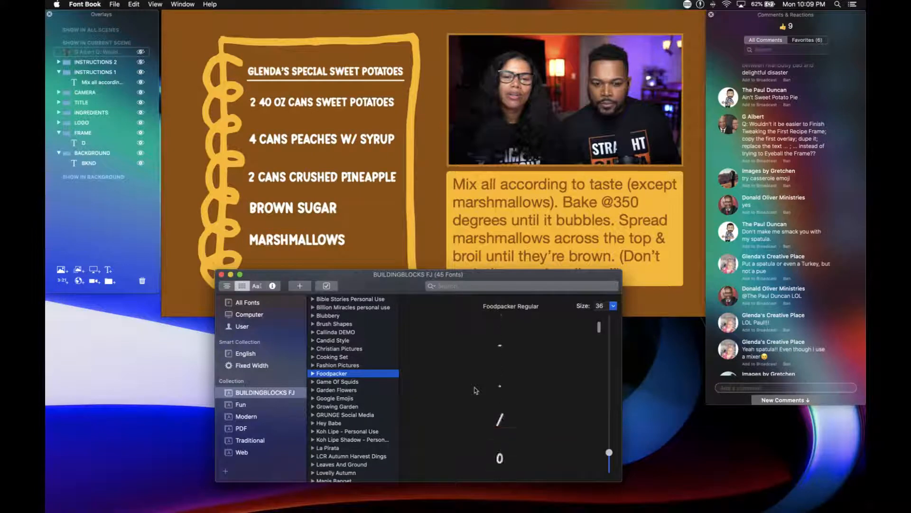
scroll(477, 390, down, 8)
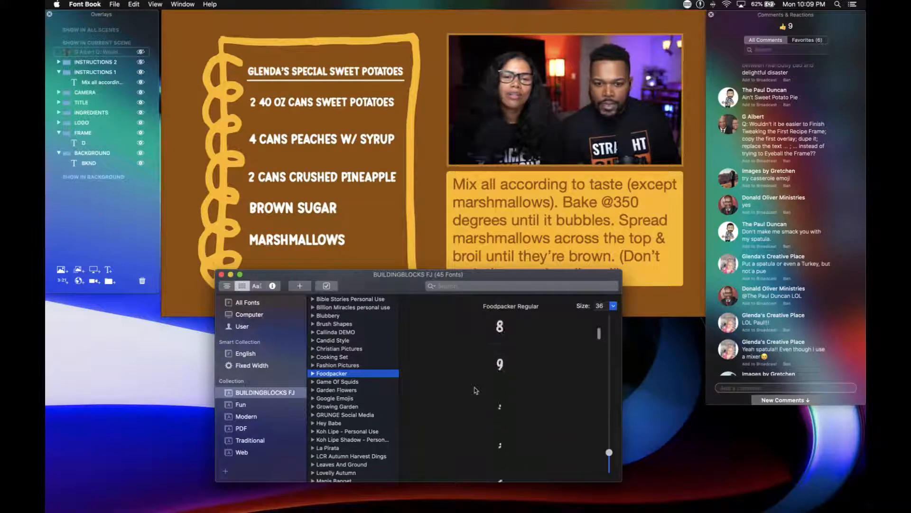
scroll(476, 391, down, 20)
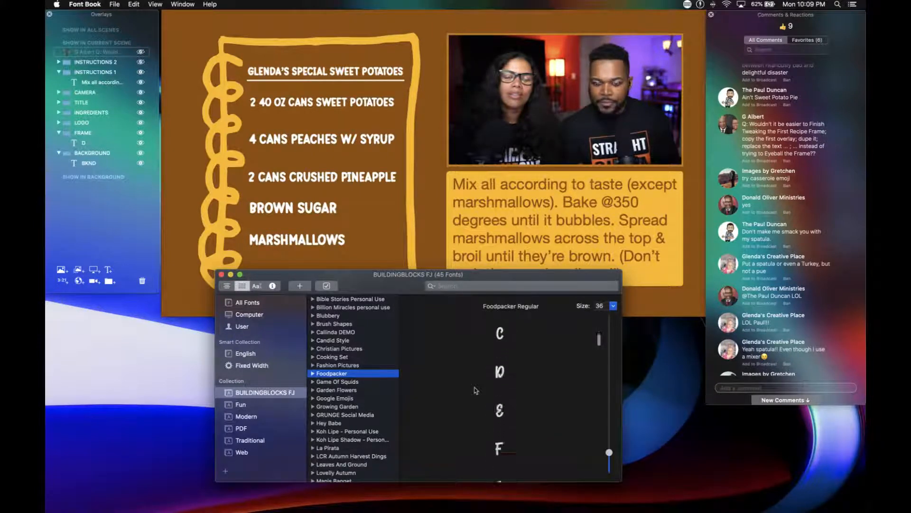
scroll(476, 390, down, 8)
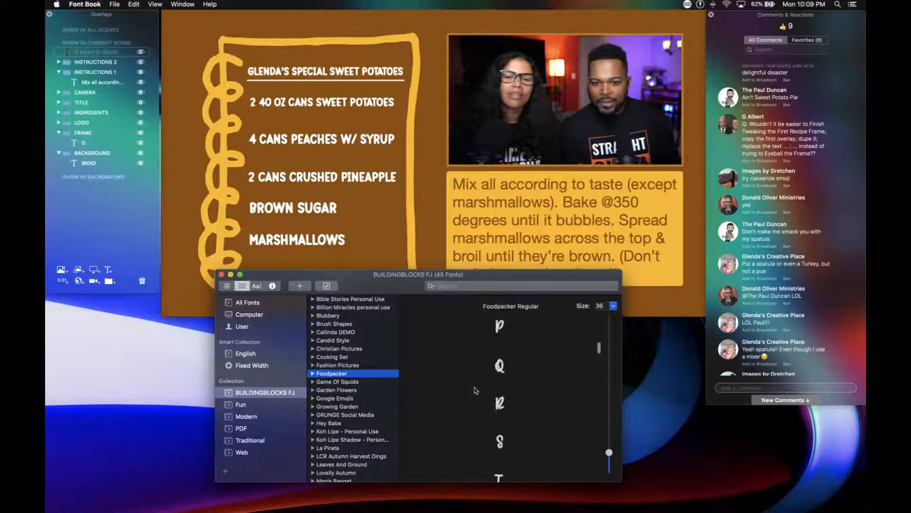
scroll(476, 390, down, 3)
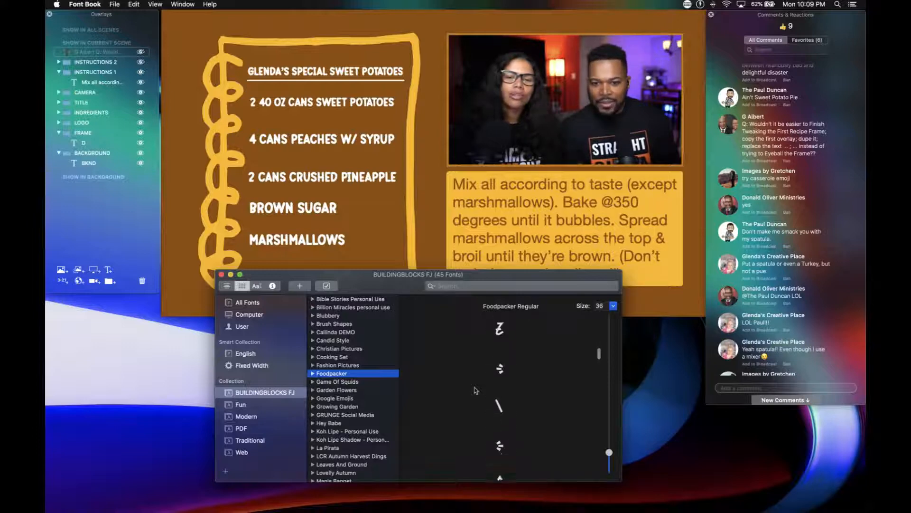
Inspect the two small leaf-like glyphs around the backslash in Foodpacker, and close the Font Book window.
click(501, 380)
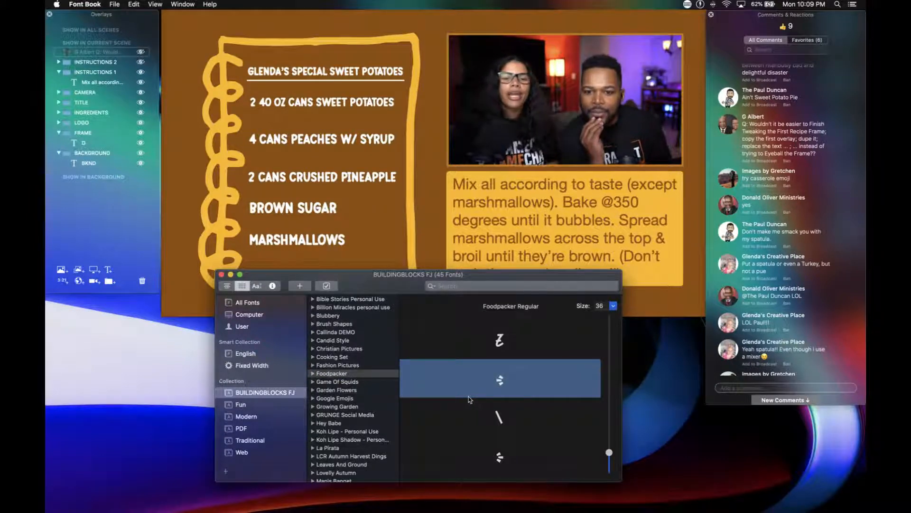
scroll(472, 400, up, 1)
scroll(472, 417, down, 4)
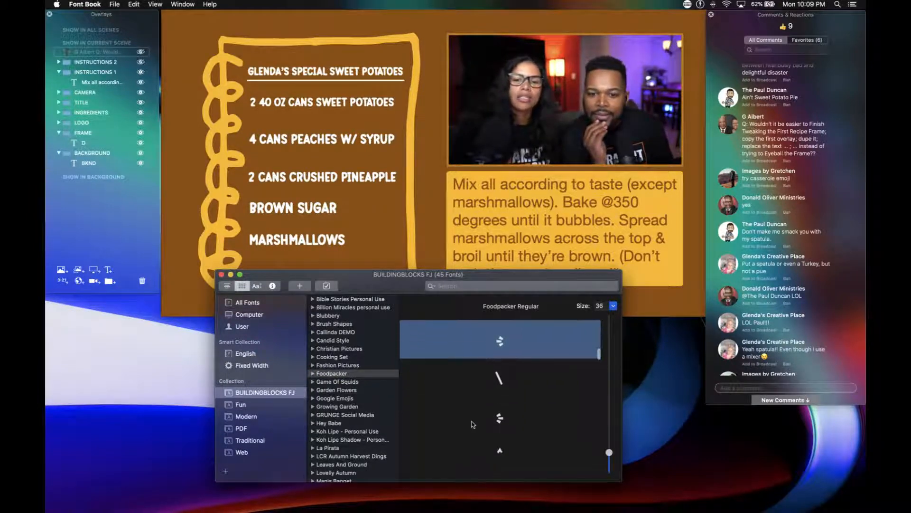
click(497, 423)
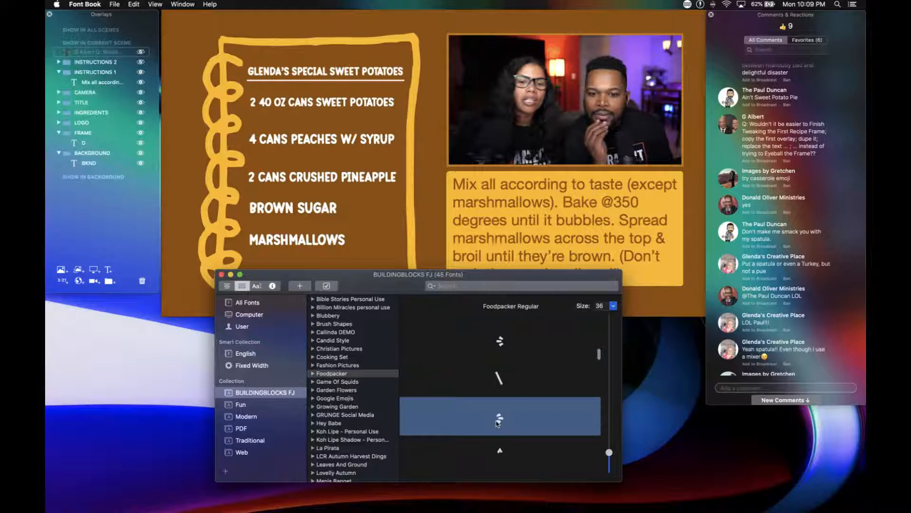
click(500, 347)
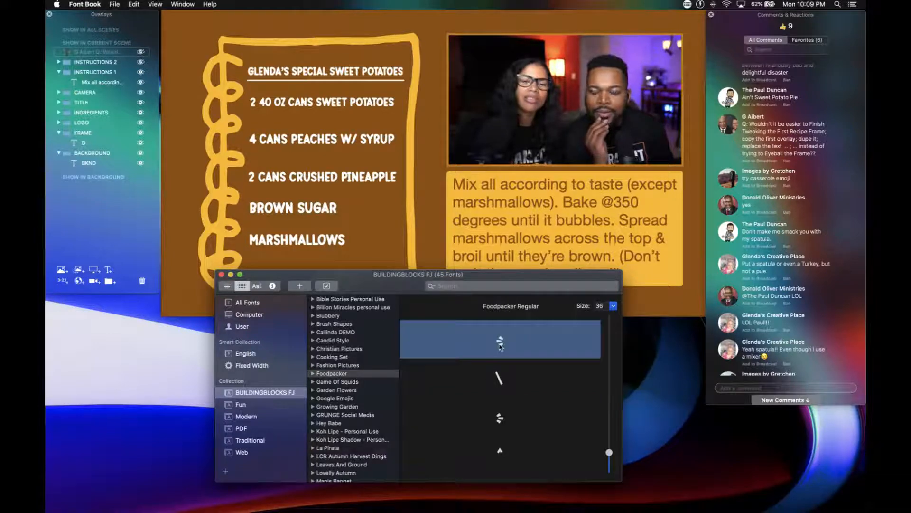
scroll(499, 395, down, 2)
scroll(499, 396, up, 2)
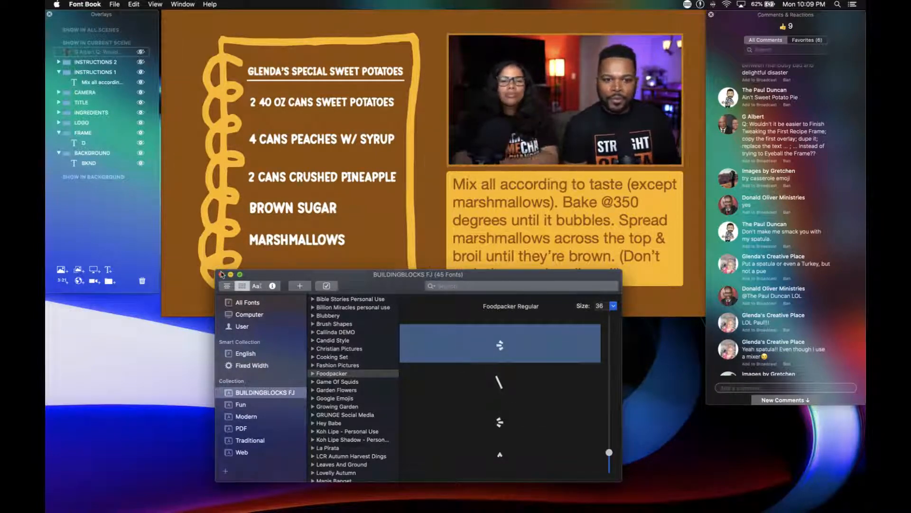
click(221, 275)
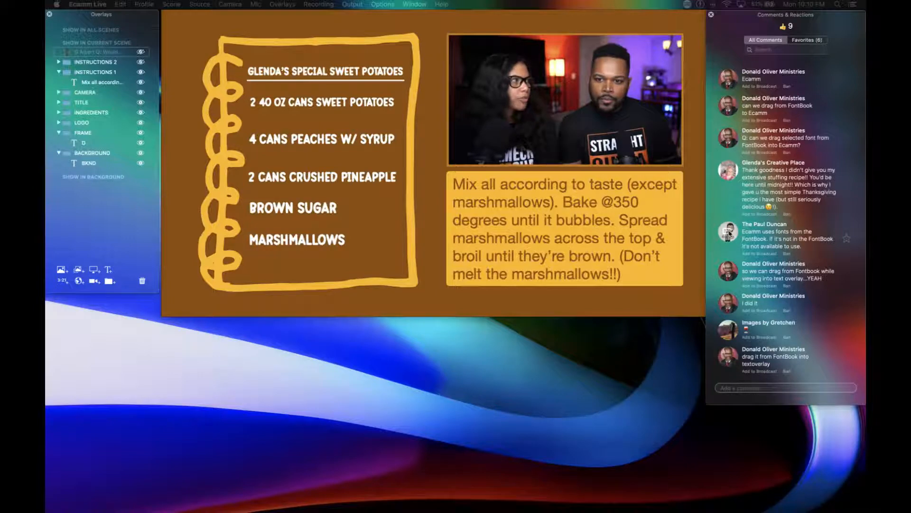
Show the viewer comment about Ecamm using FontBook fonts over the recipe scene, and hide it again.
click(728, 232)
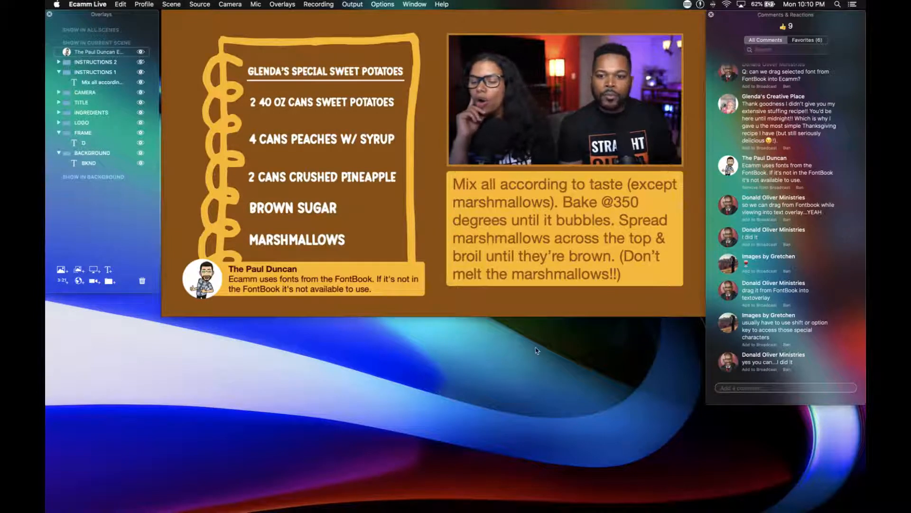
click(183, 275)
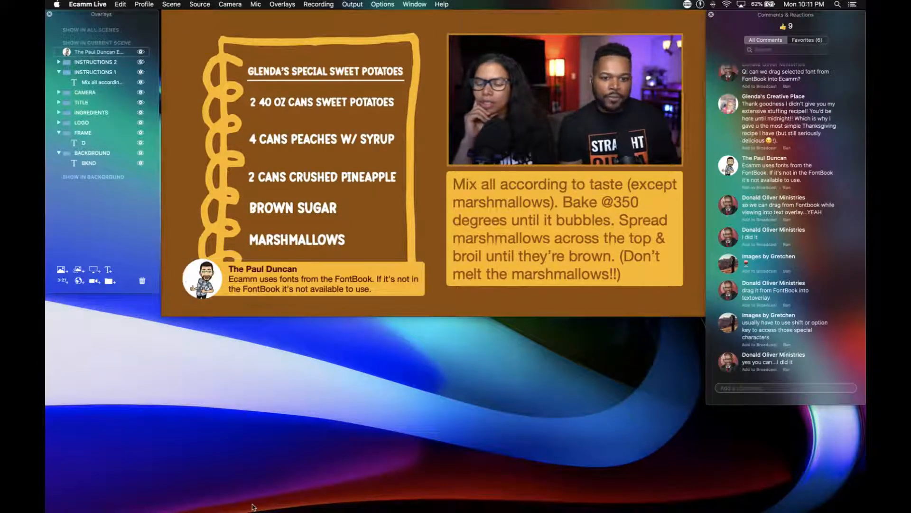
mouse_move(287, 489)
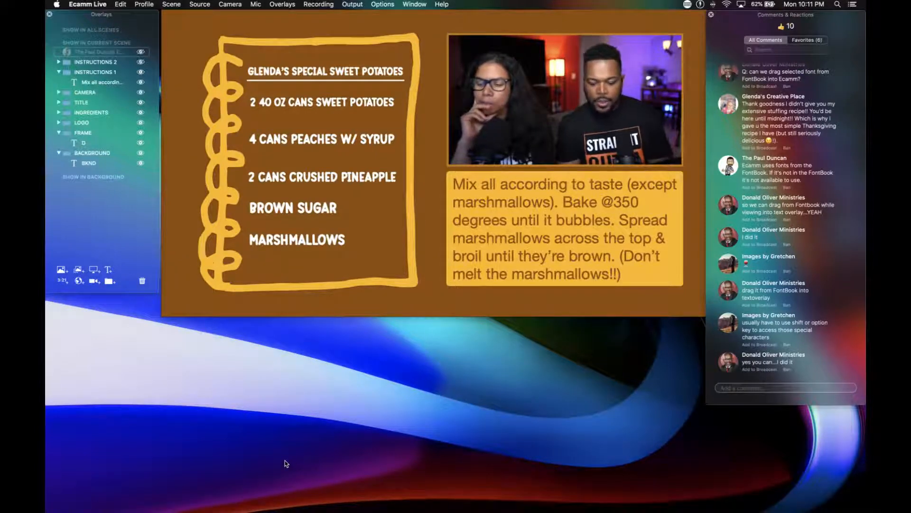
Start a new text overlay and look through the font families of the BUILDINGBLOCKS FJ collection for a food dingbat font.
key(super+t)
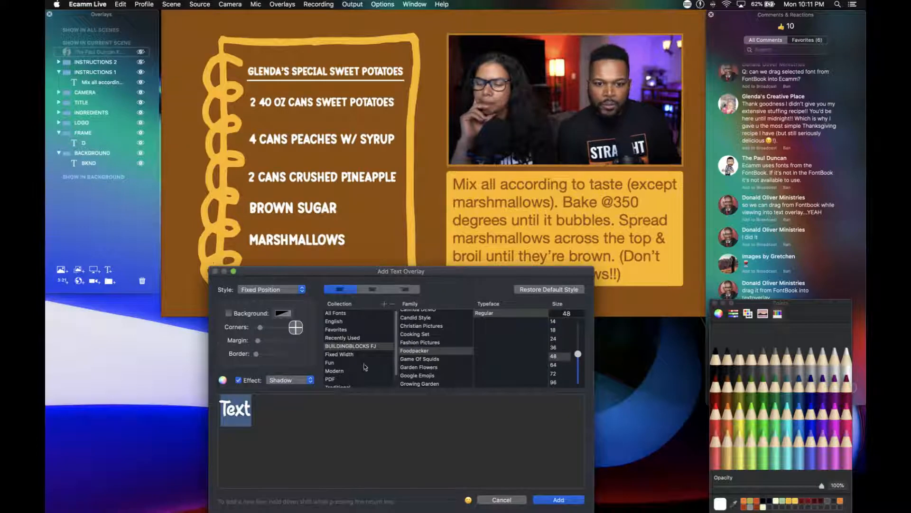
scroll(421, 363, down, 3)
scroll(421, 363, down, 1)
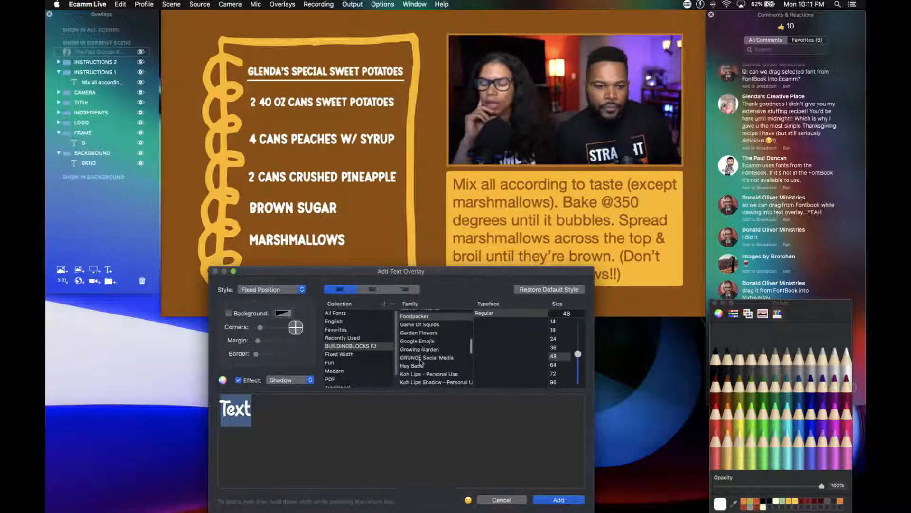
scroll(421, 363, down, 10)
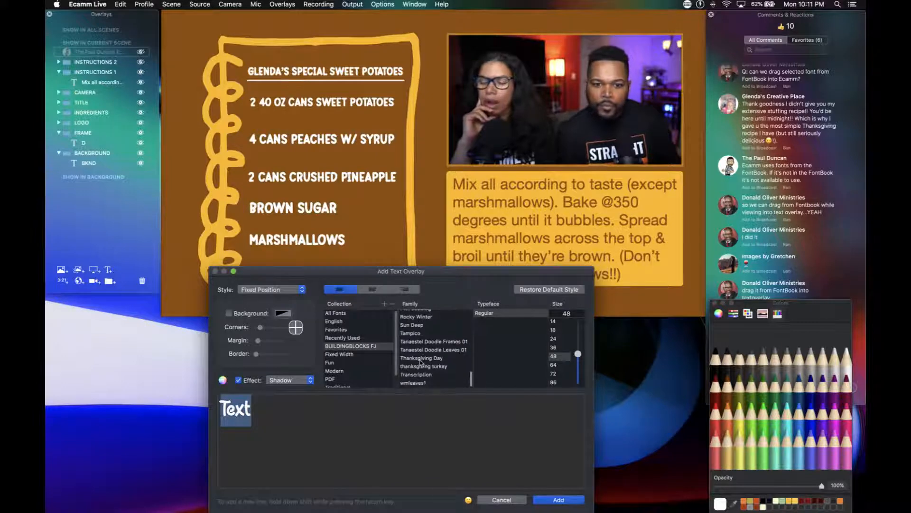
scroll(420, 361, up, 8)
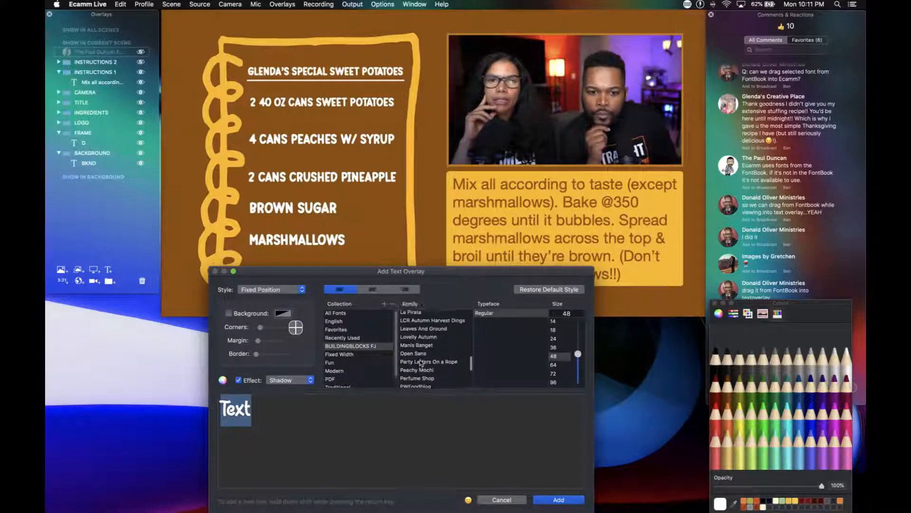
scroll(420, 363, up, 1)
scroll(421, 363, up, 2)
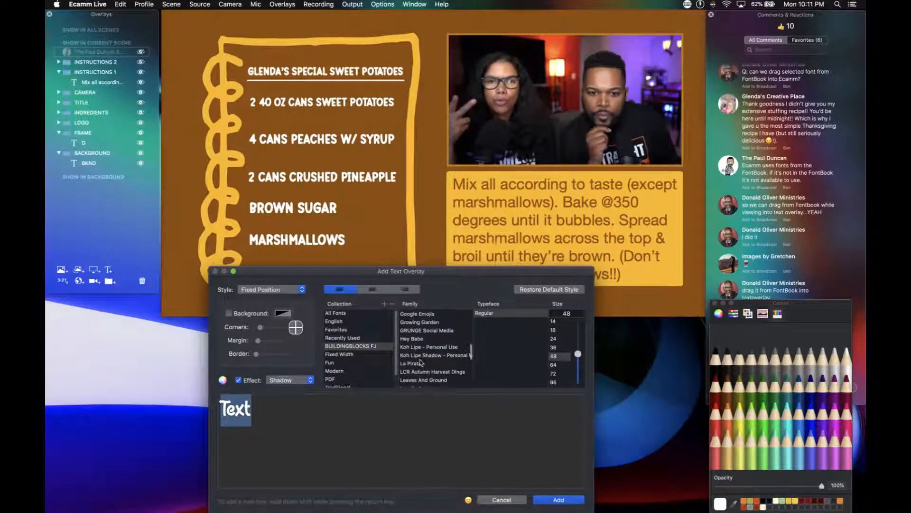
scroll(420, 363, up, 2)
scroll(420, 363, up, 4)
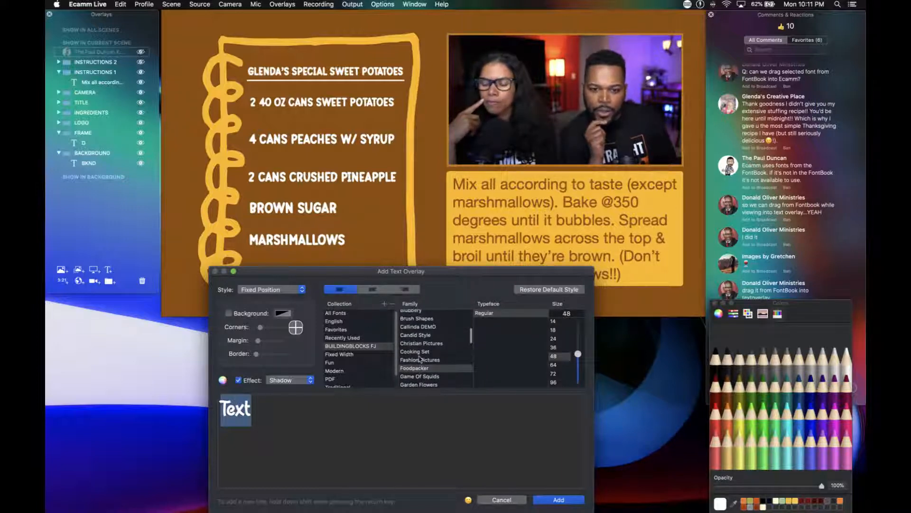
scroll(413, 361, up, 2)
scroll(420, 359, up, 5)
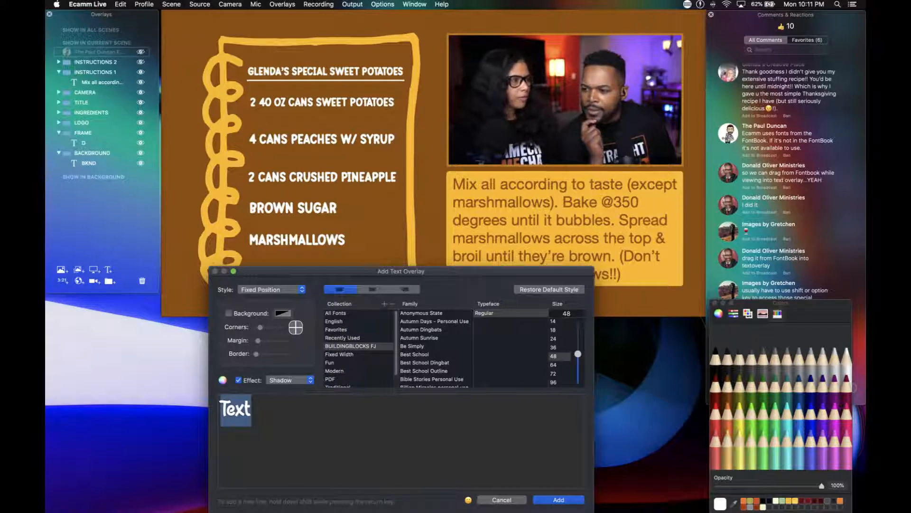
Move the Finder window away from the text overlay dialog, and set the overlay's font to Cooking Set.
key(super+Tab)
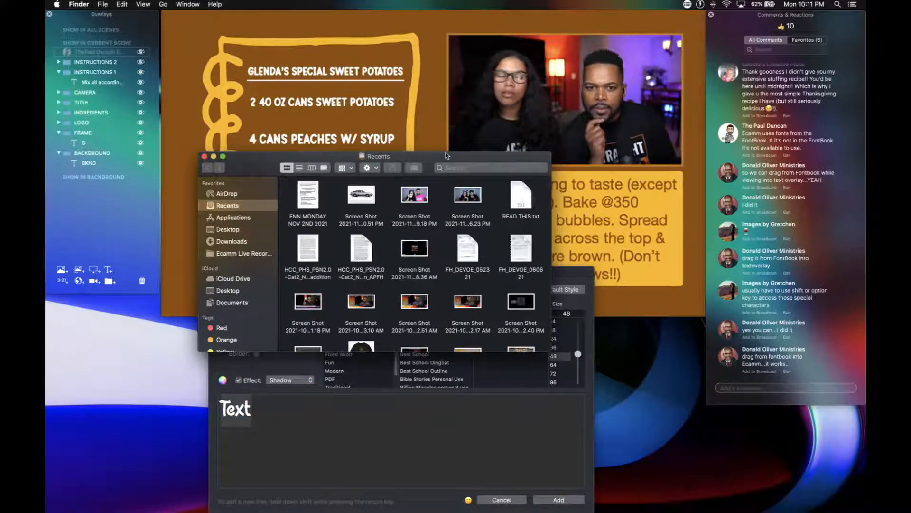
drag(446, 156, 865, 162)
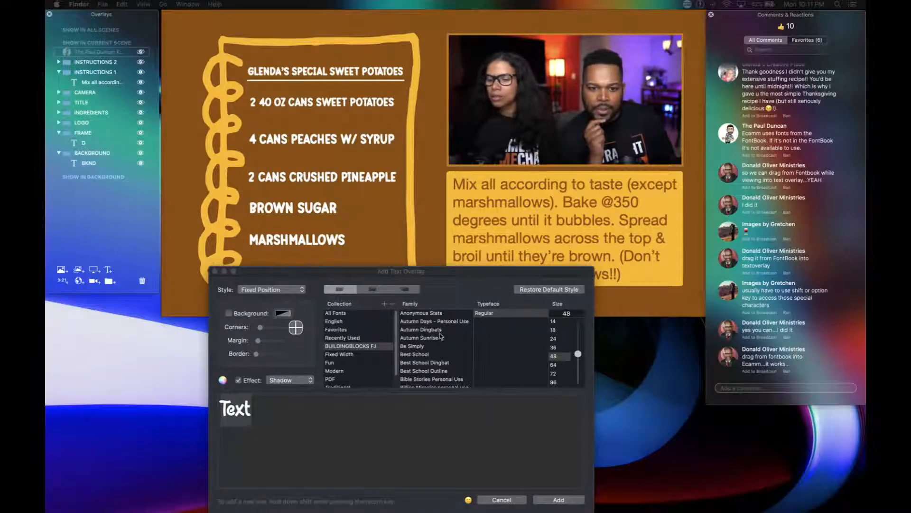
scroll(440, 336, up, 2)
scroll(440, 336, down, 10)
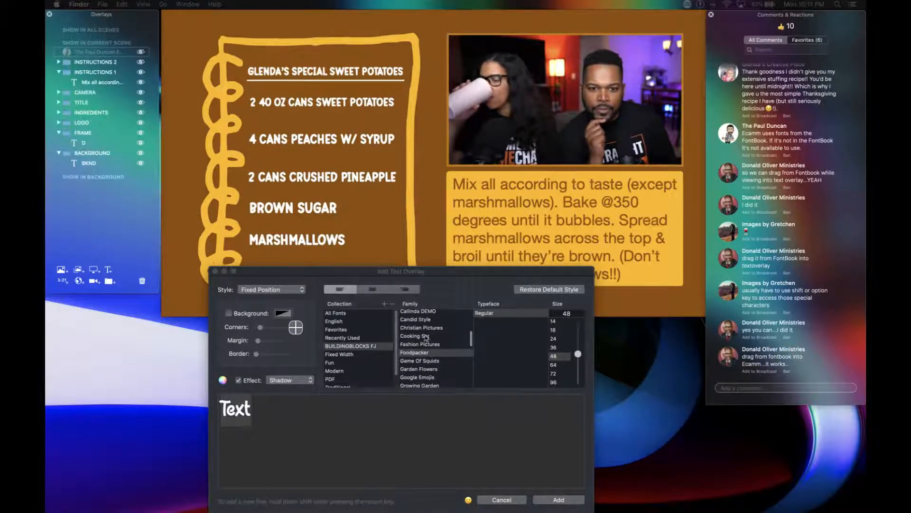
click(424, 339)
click(424, 337)
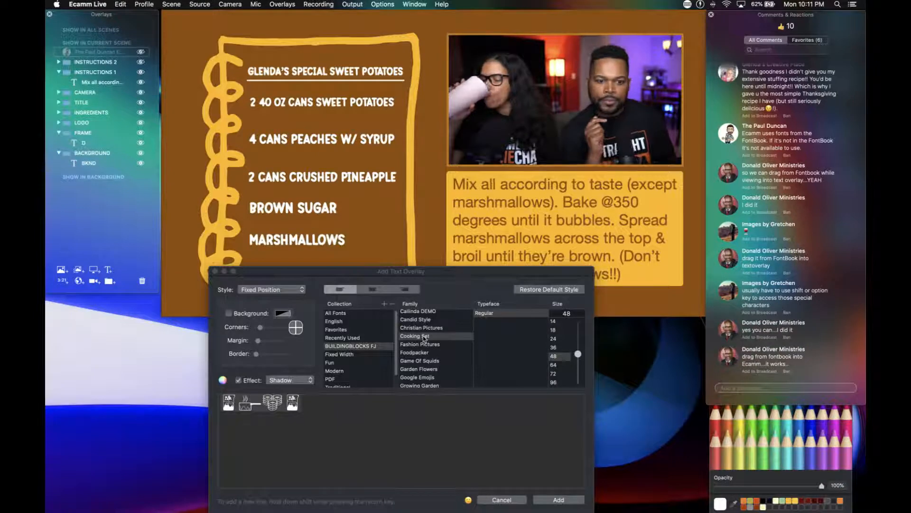
Replace the overlay's placeholder text with the letters ab in Cooking Set.
click(252, 414)
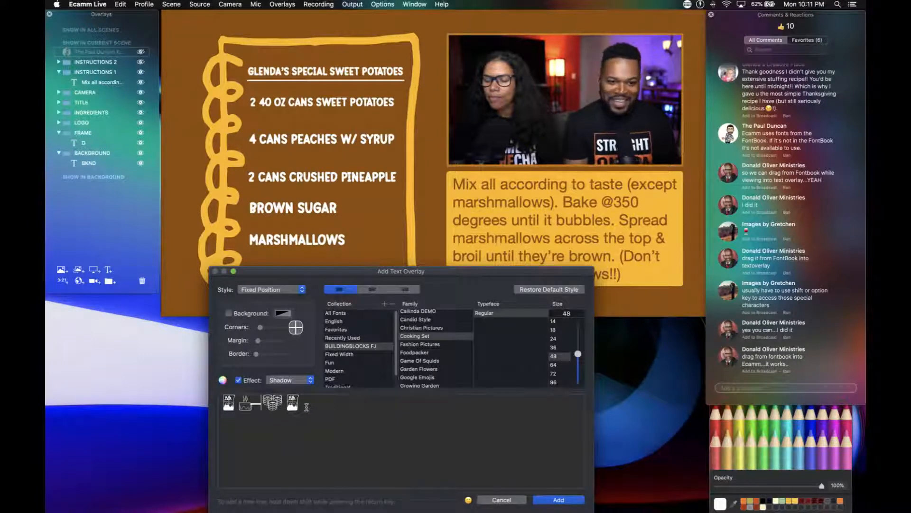
key(BackSpace)
key(BackSpace)
key(BackSpace)
key(BackSpace)
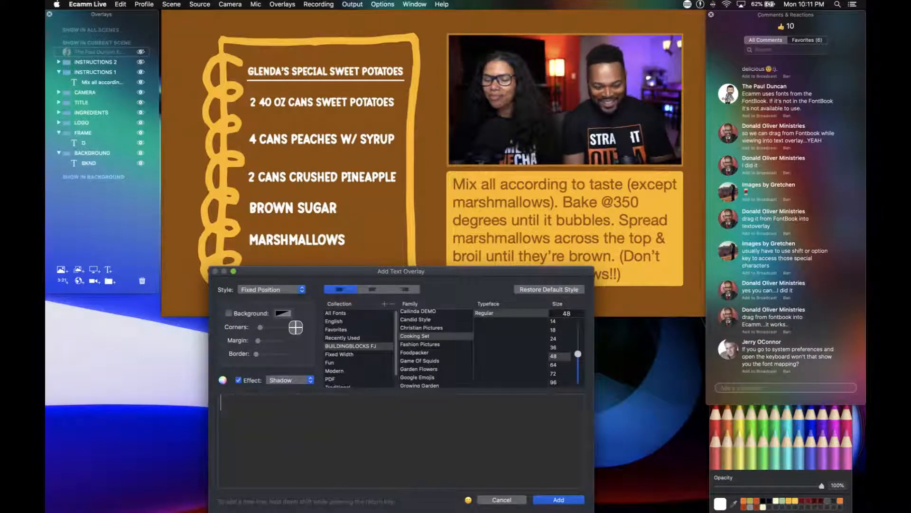
text(ab)
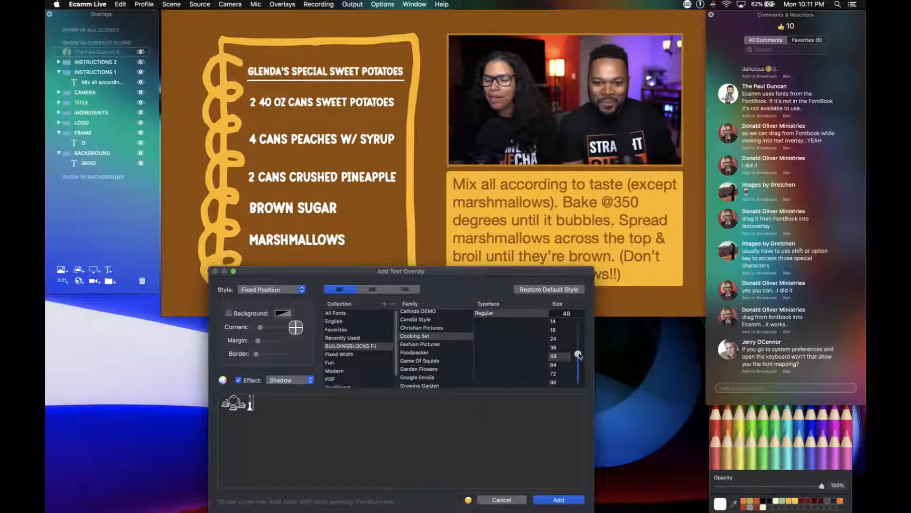
Set the overlay's text size to 100 and add the letters cdefghijkl in Cooking Set after the existing glyphs.
drag(578, 353, 577, 304)
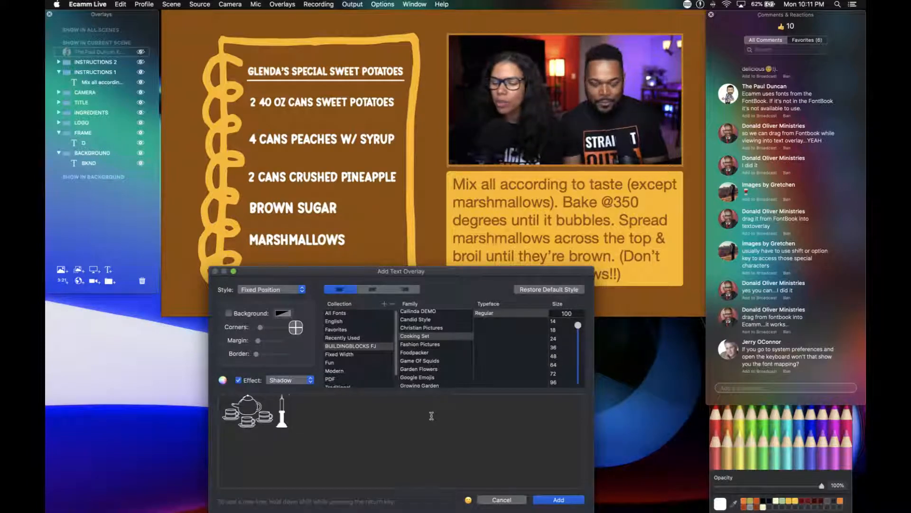
text(cdef)
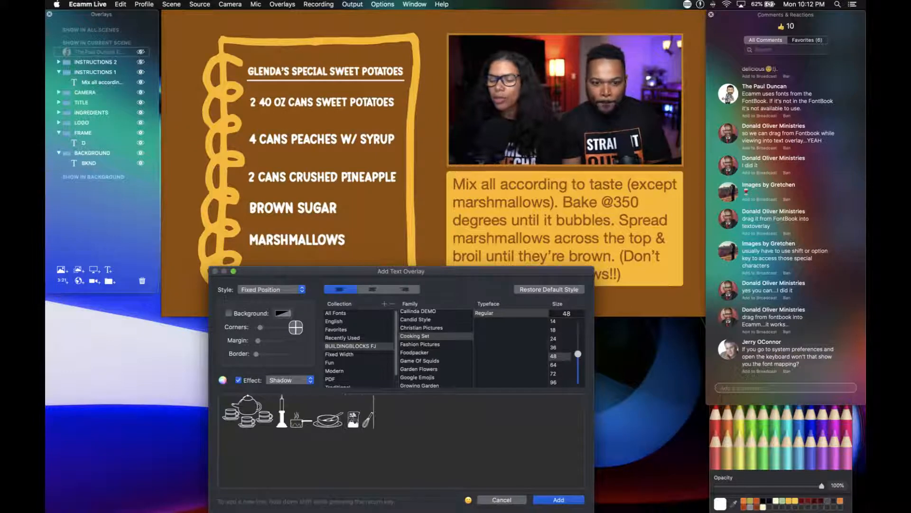
text(g)
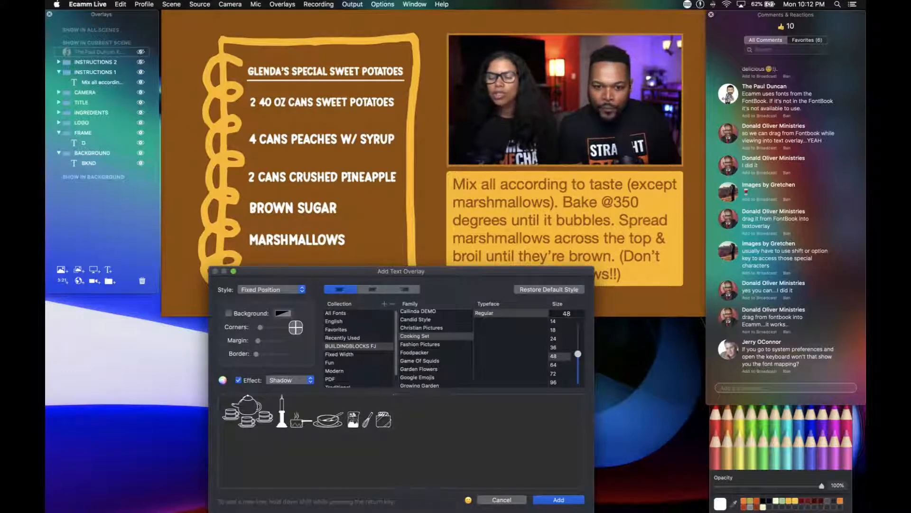
text(hi)
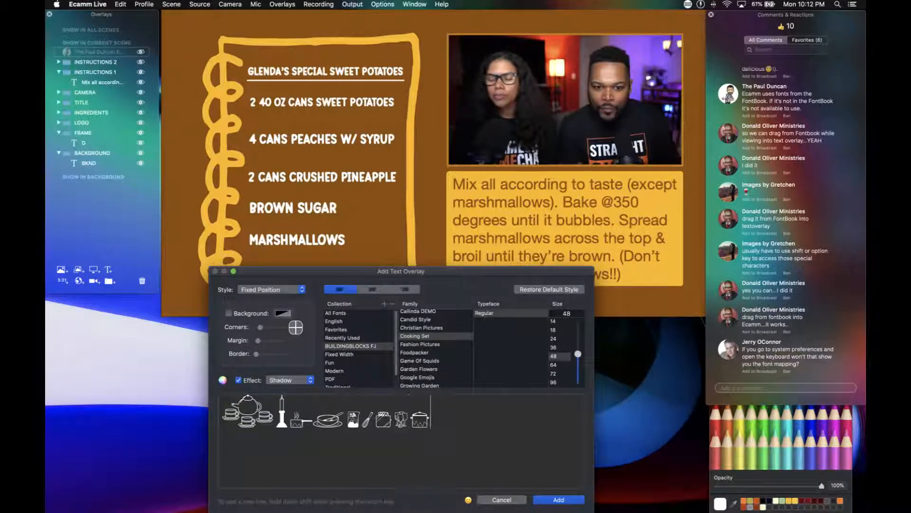
text(jk)
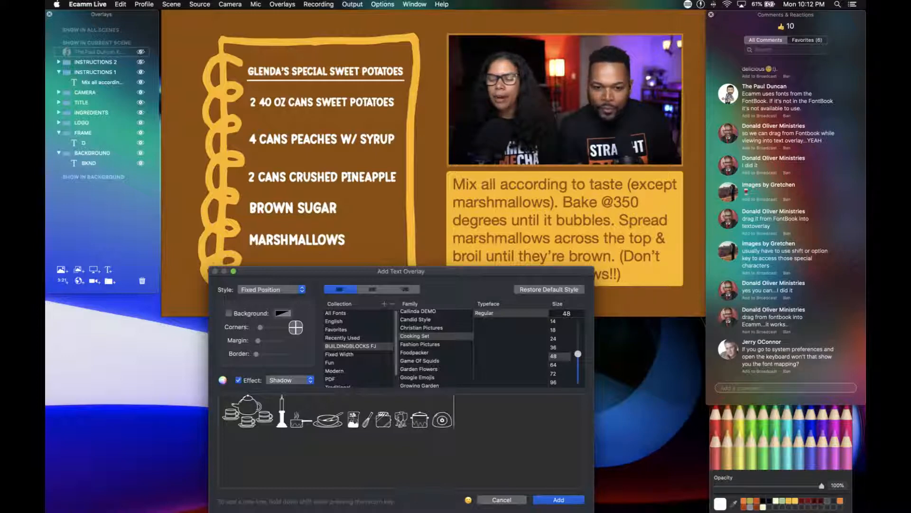
text(l)
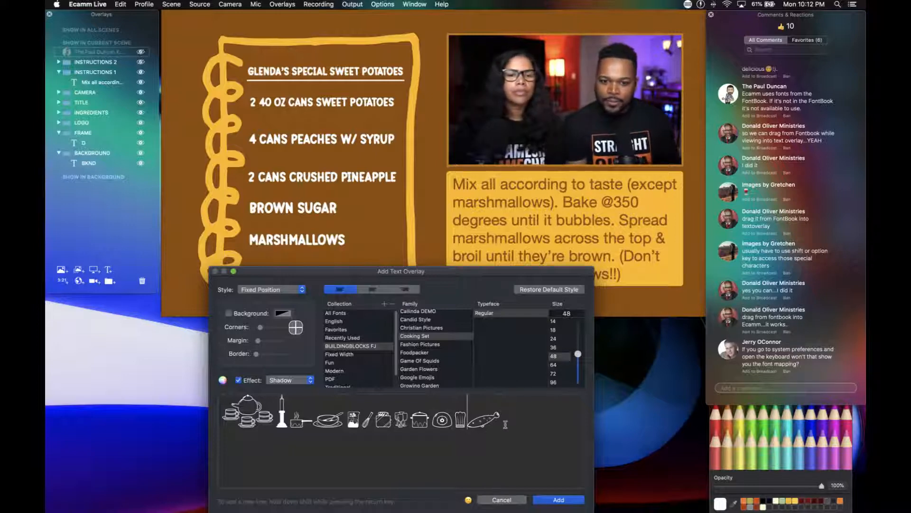
Delete every glyph except the chef hat and add the text overlay to the recipe scene.
key(BackSpace)
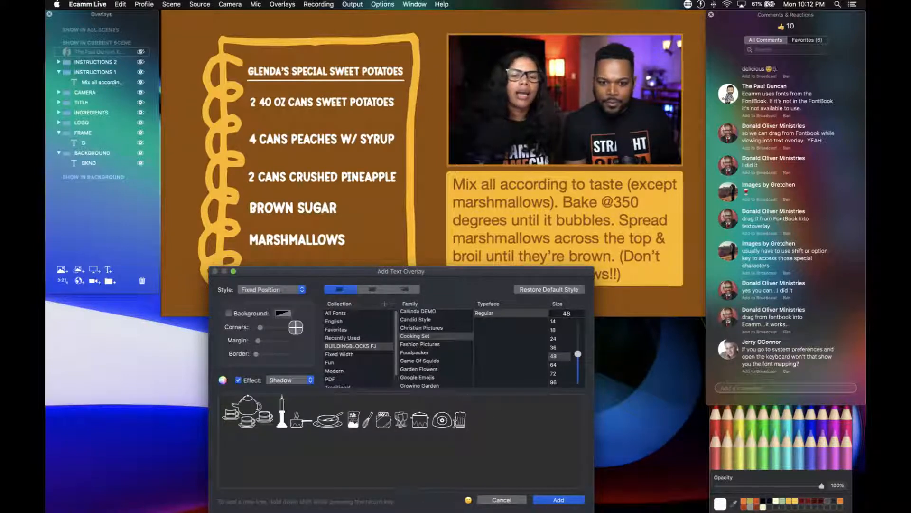
drag(456, 423, 223, 419)
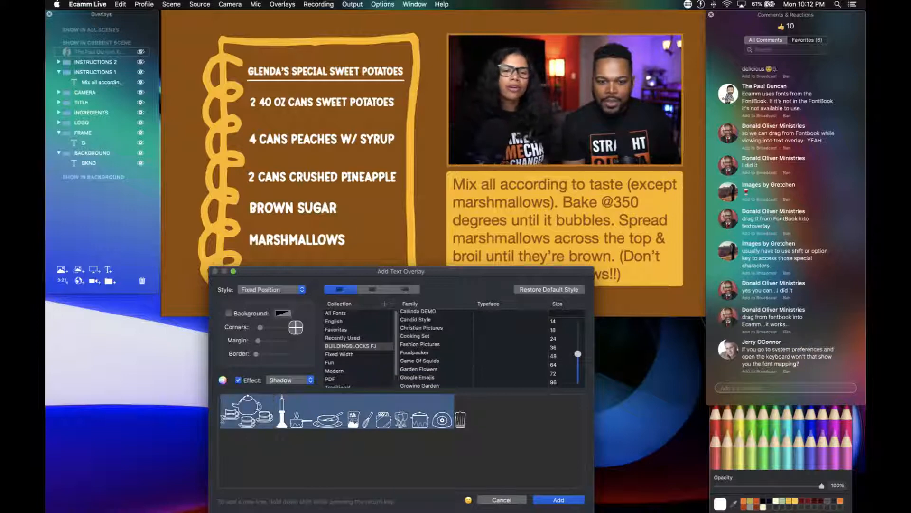
key(BackSpace)
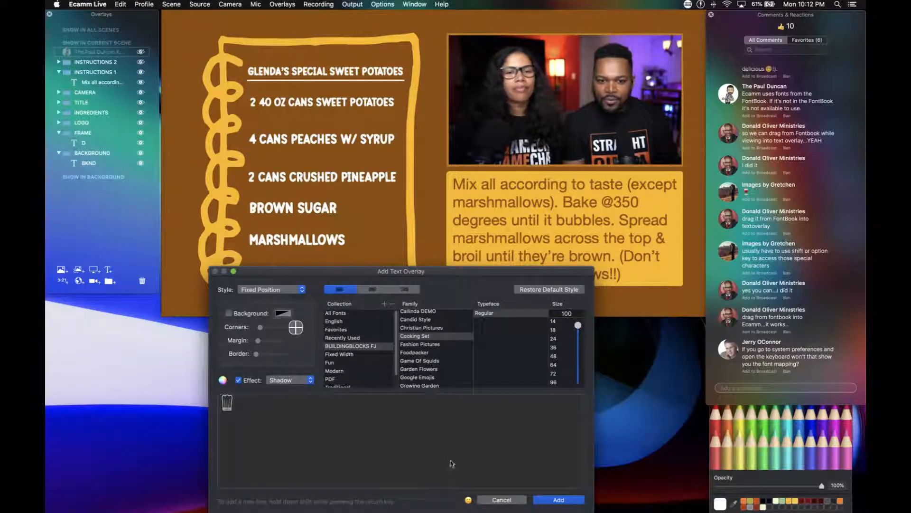
click(558, 500)
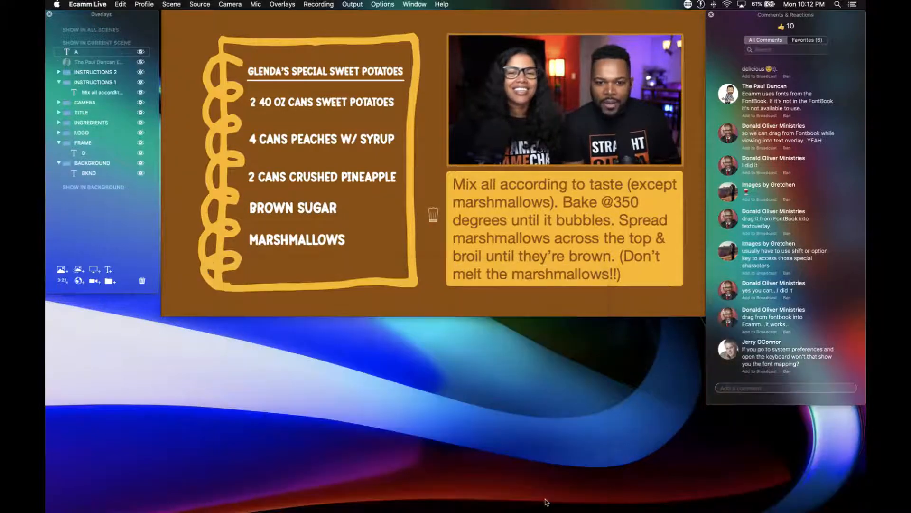
Enlarge the chef hat overlay and place it in the lower-right corner of the notepad frame, beside MARSHMALLOWS.
mouse_move(431, 219)
drag(432, 221, 387, 255)
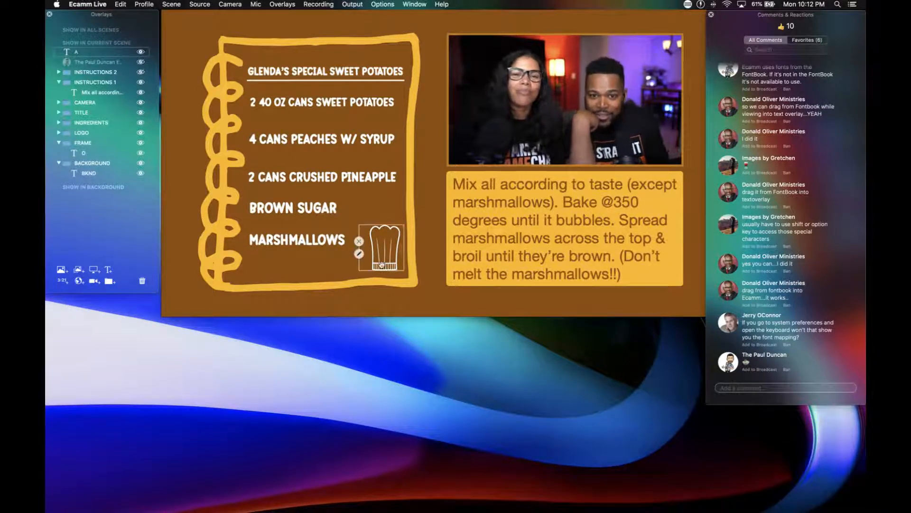
drag(393, 247, 526, 120)
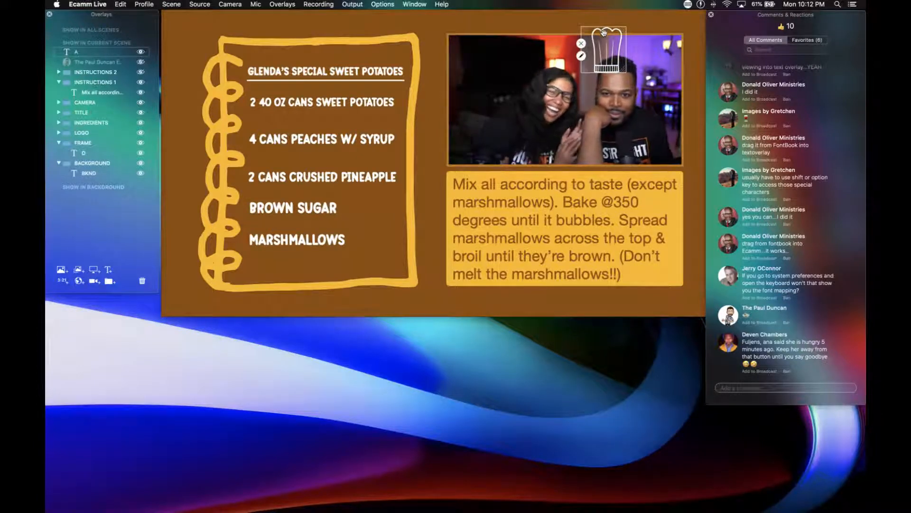
drag(604, 33, 381, 232)
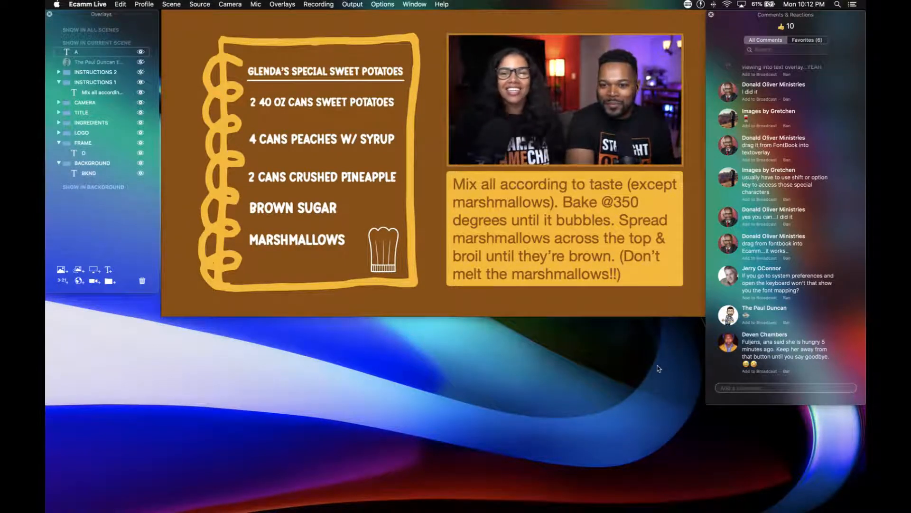
Show the viewer comment about finding the font mapping through the system keyboard, and hide it again.
click(727, 278)
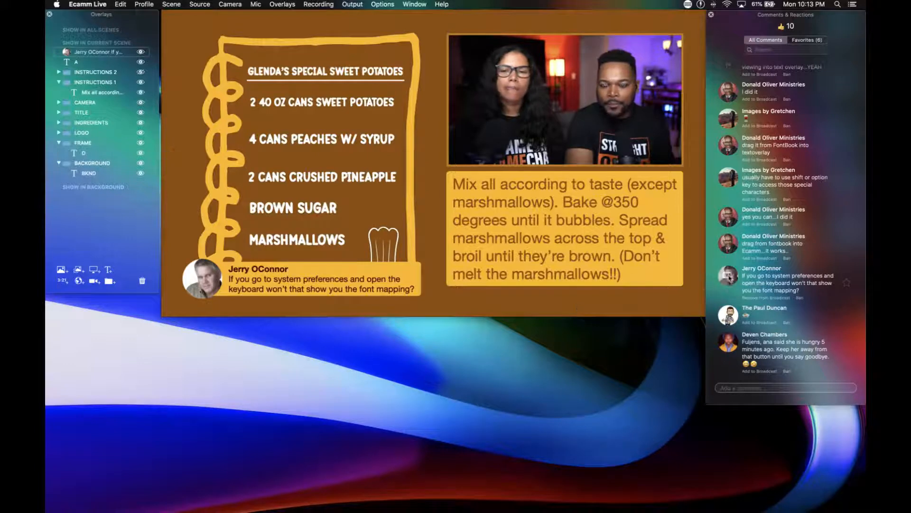
click(728, 276)
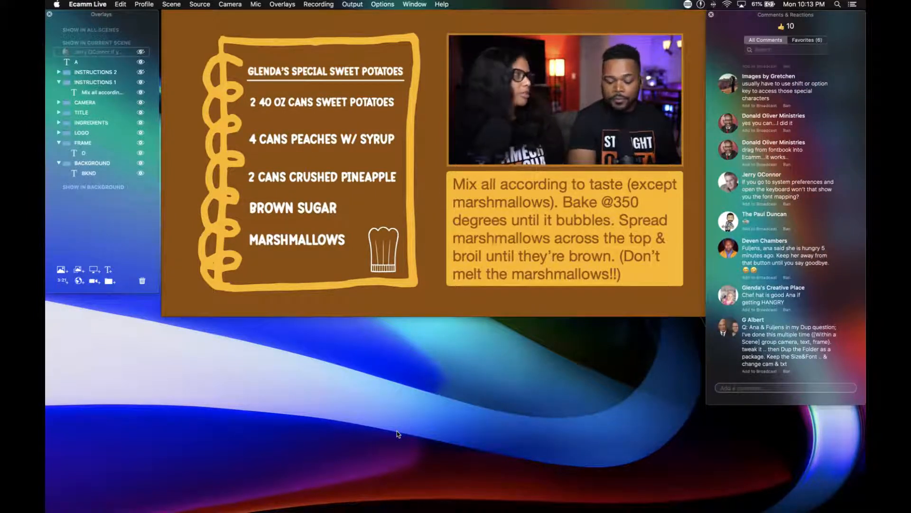
key(super+t)
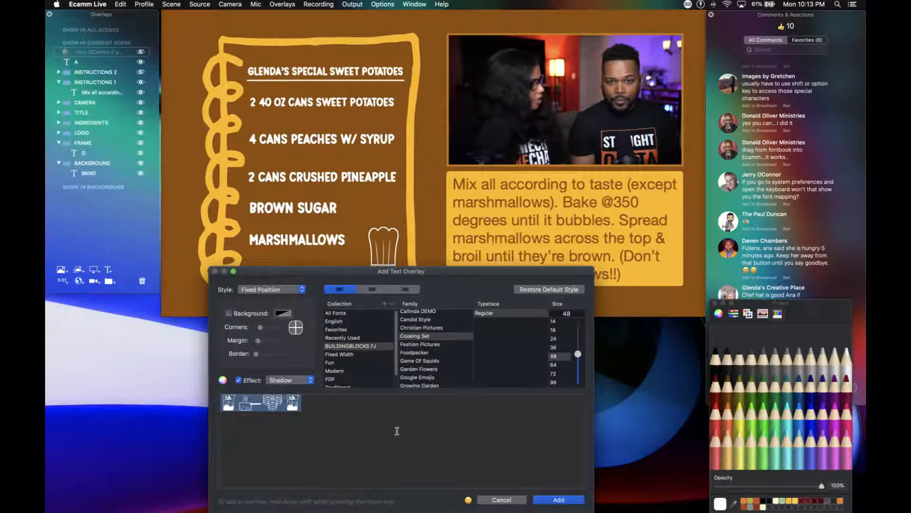
drag(387, 273, 413, 249)
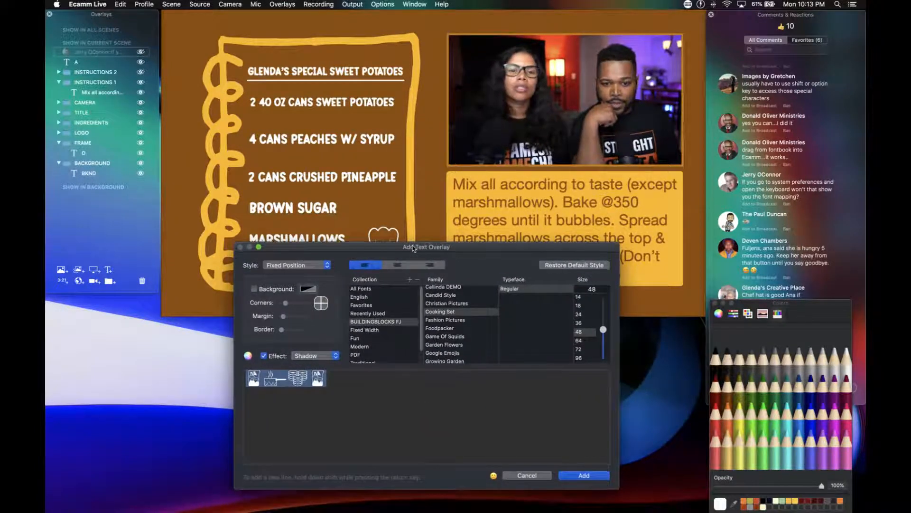
click(367, 323)
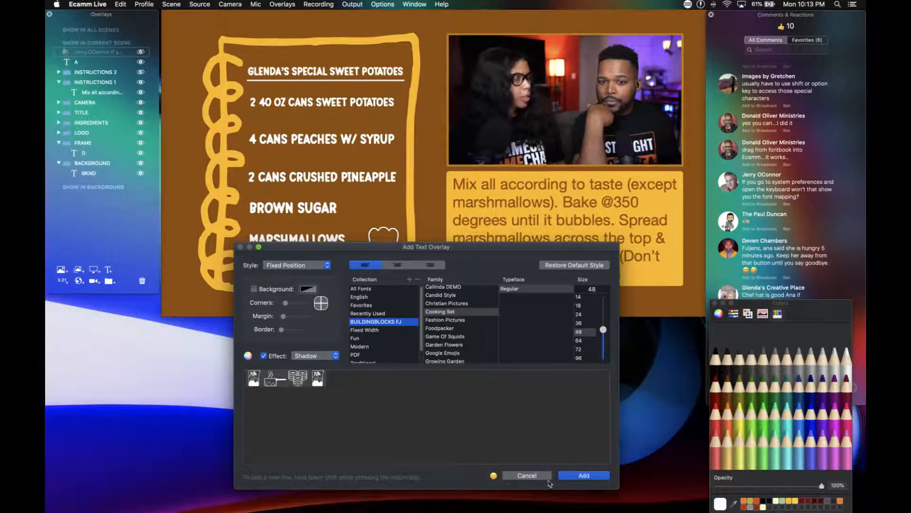
click(534, 475)
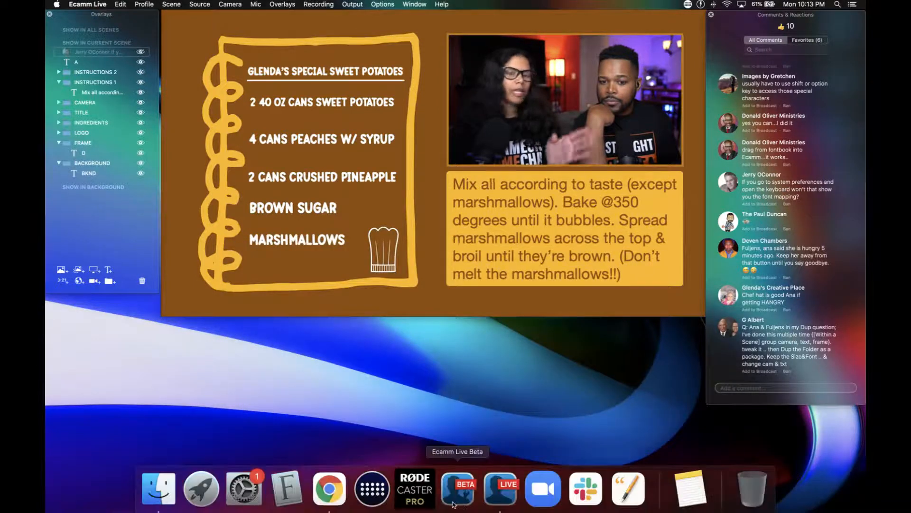
Switch to Font Book, examine the fonts in the BUILDINGBLOCKS FJ collection, and close its window.
click(287, 491)
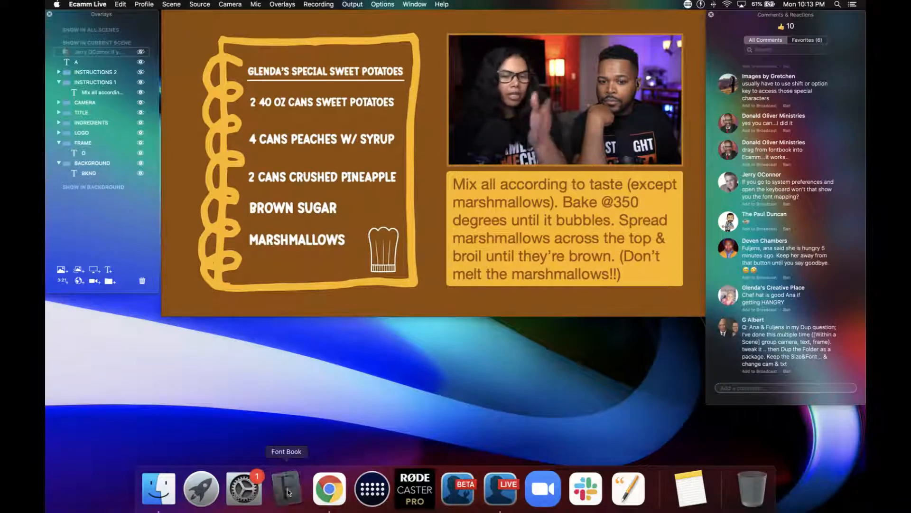
scroll(344, 396, down, 5)
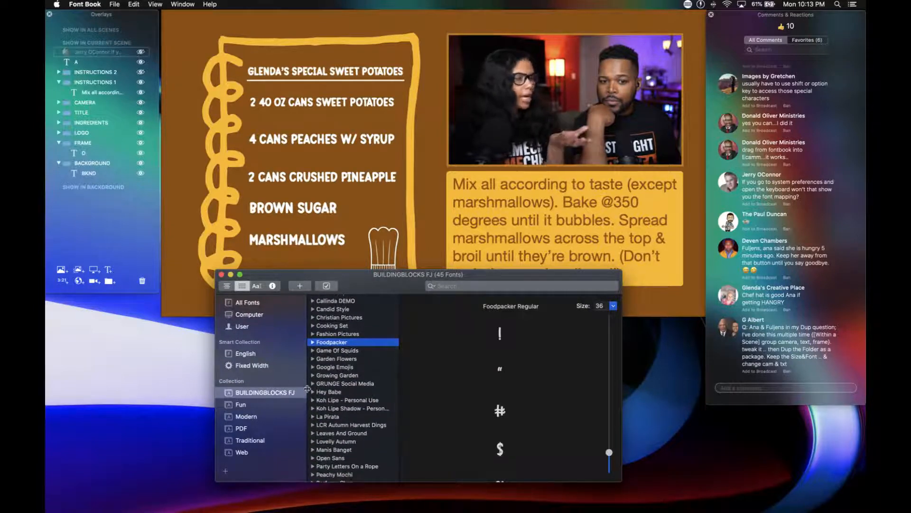
right_click(379, 360)
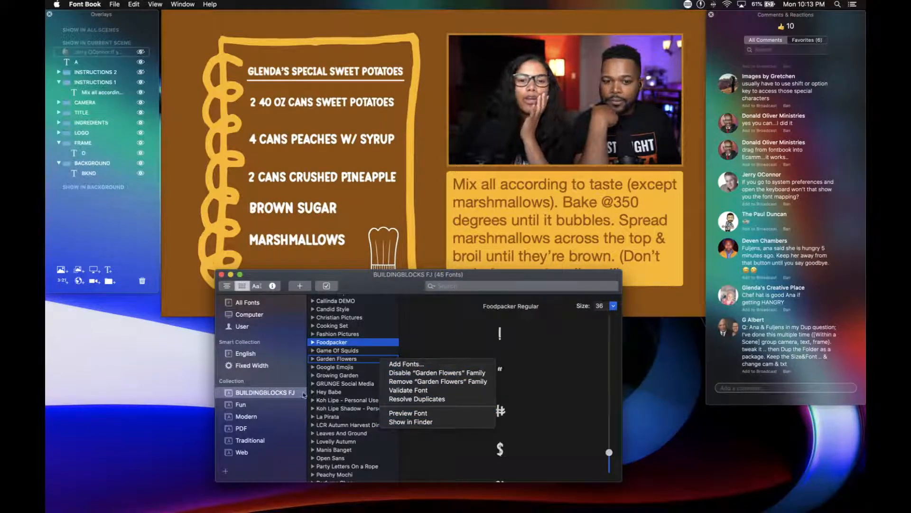
click(270, 393)
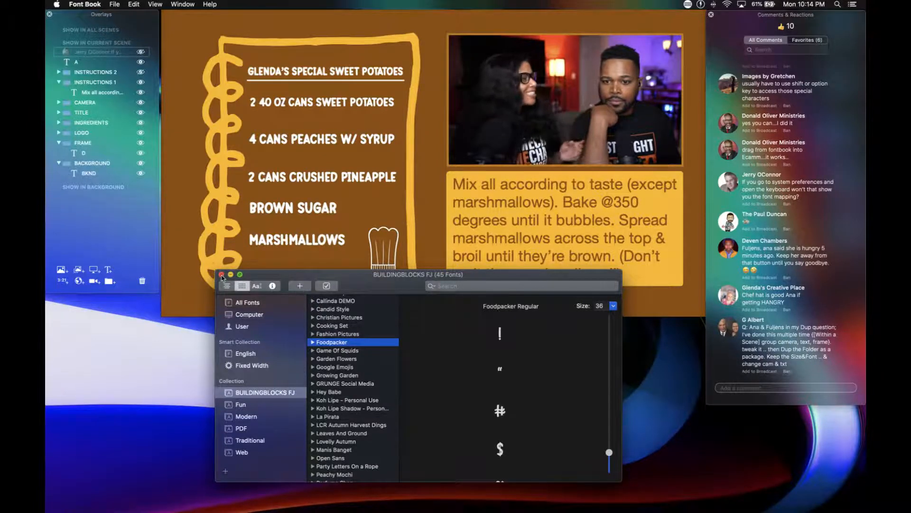
click(222, 275)
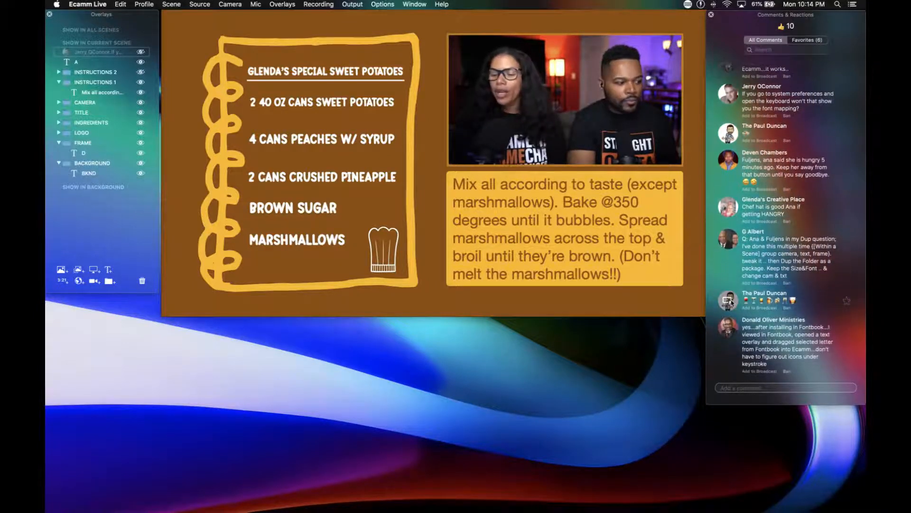
Show and hide the viewer comment about dragging letters from Fontbook, and likewise the one about duplicating an overlay folder.
click(734, 322)
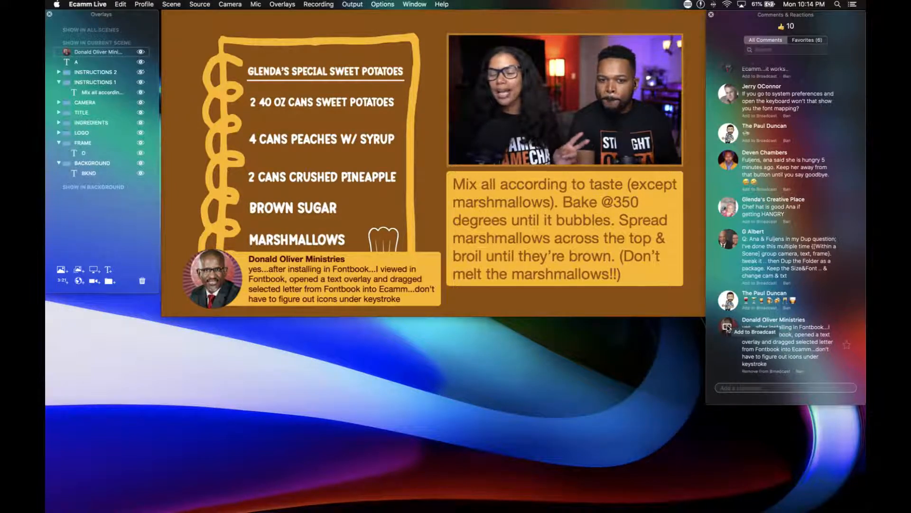
click(728, 327)
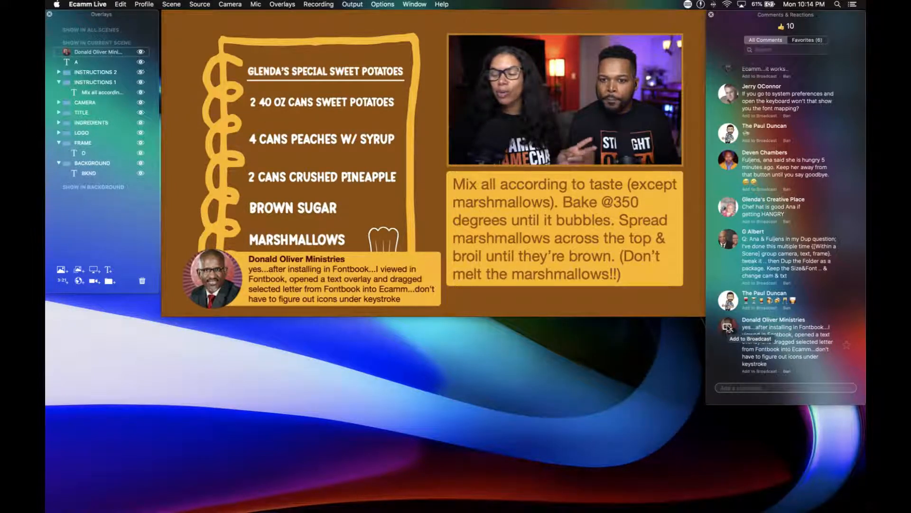
click(728, 242)
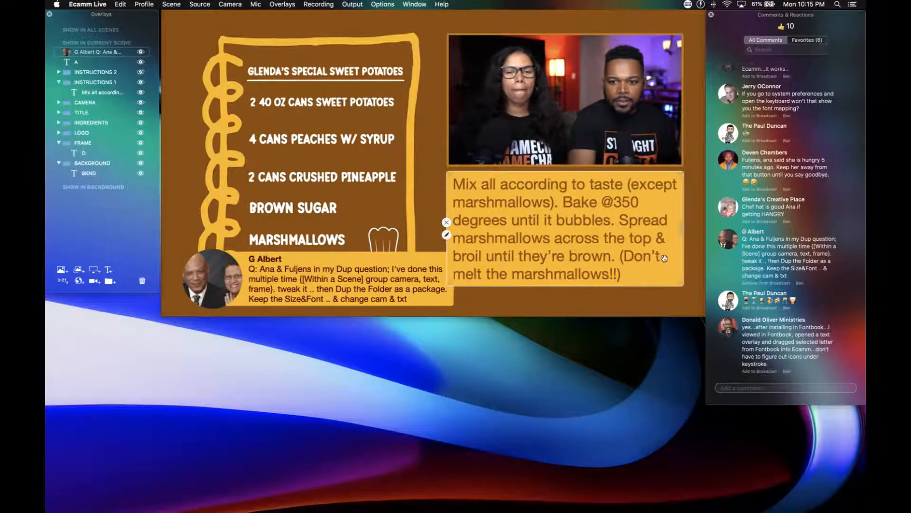
mouse_move(727, 240)
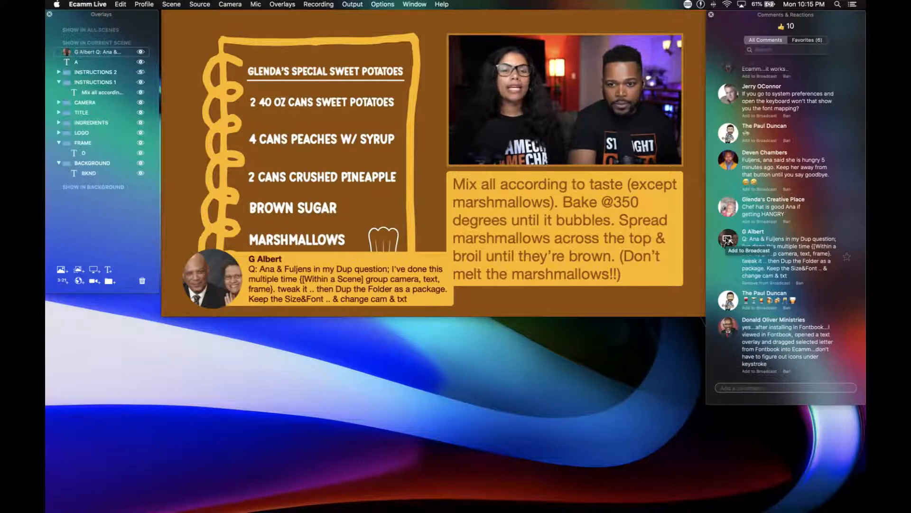
click(728, 239)
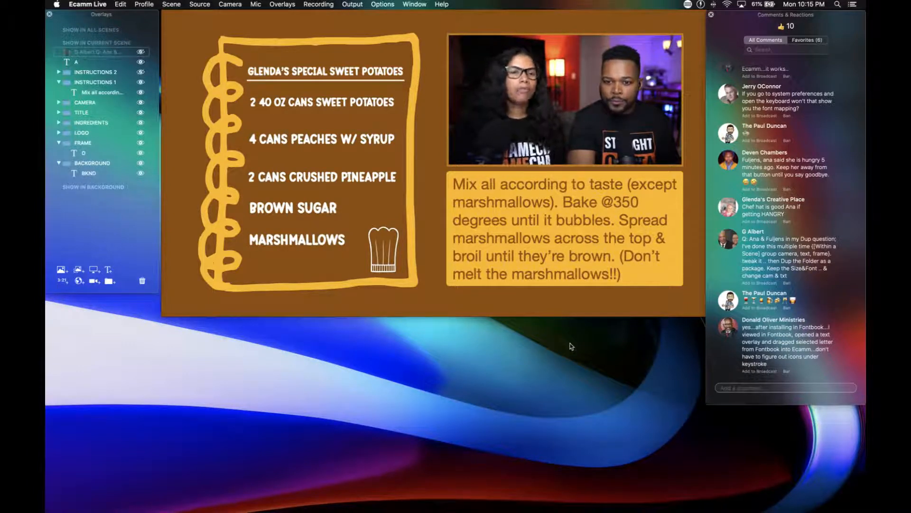
Set the style of the INSTRUCTIONS 1 recipe text overlay to Fly In From Right, save it, and collapse the folder.
mouse_move(727, 332)
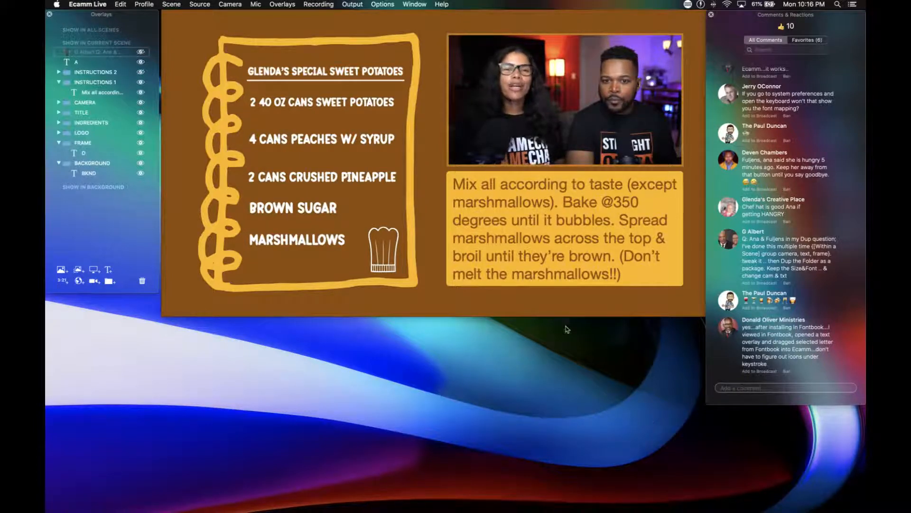
mouse_move(465, 209)
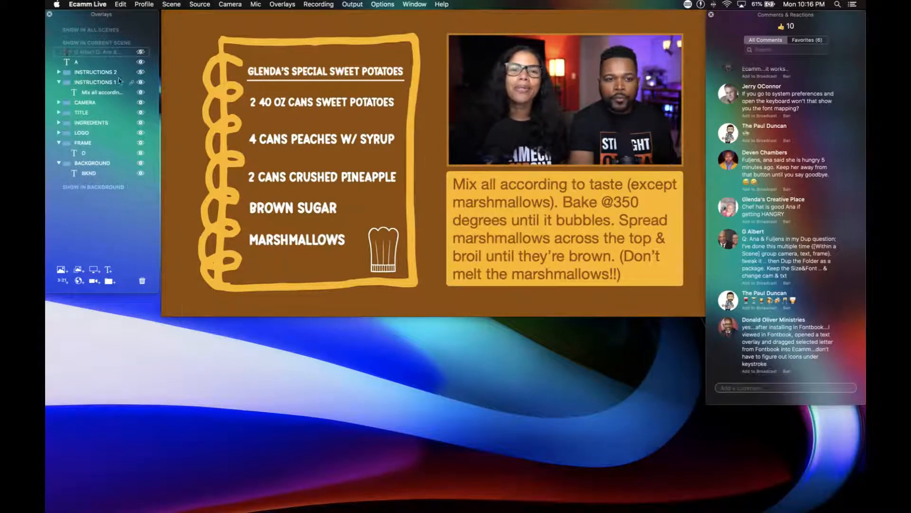
click(100, 96)
double_click(100, 95)
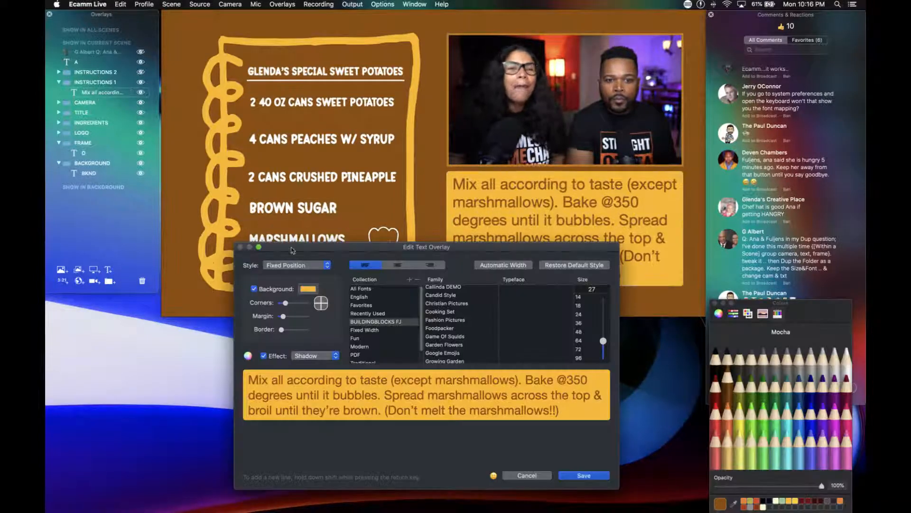
click(297, 265)
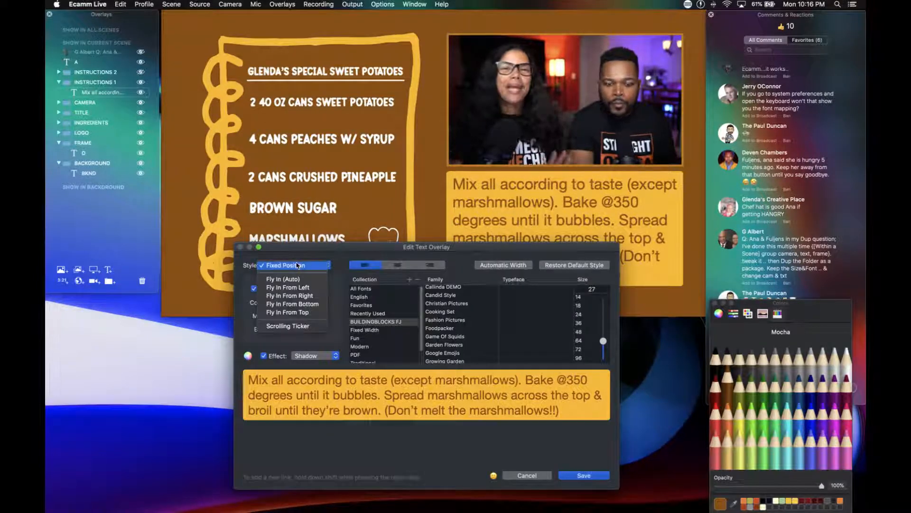
click(297, 296)
click(562, 476)
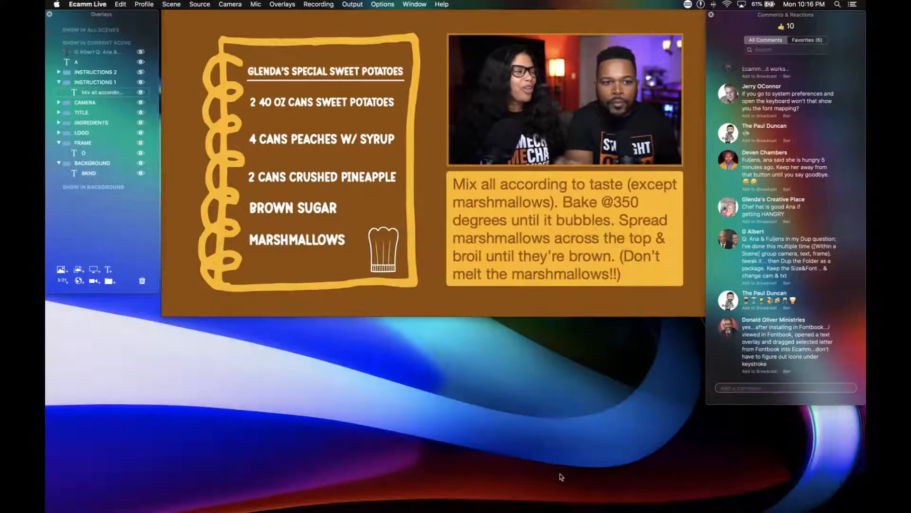
click(59, 82)
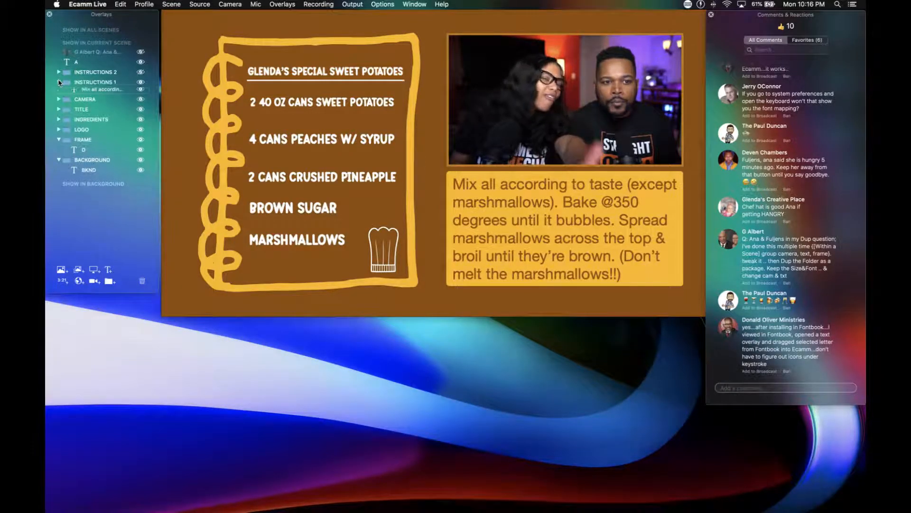
Set the style of the INSTRUCTIONS 2 marshmallow text overlay to Fly In From Right and save it.
click(59, 72)
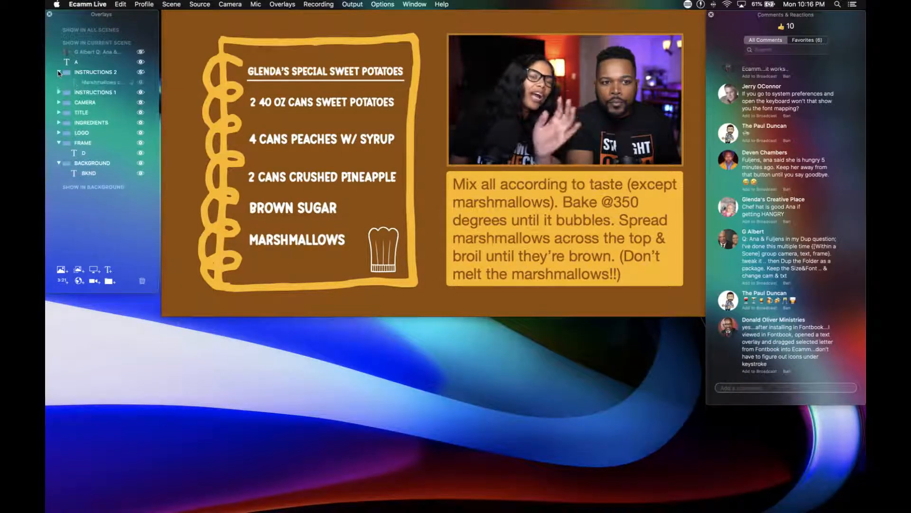
double_click(88, 83)
click(274, 266)
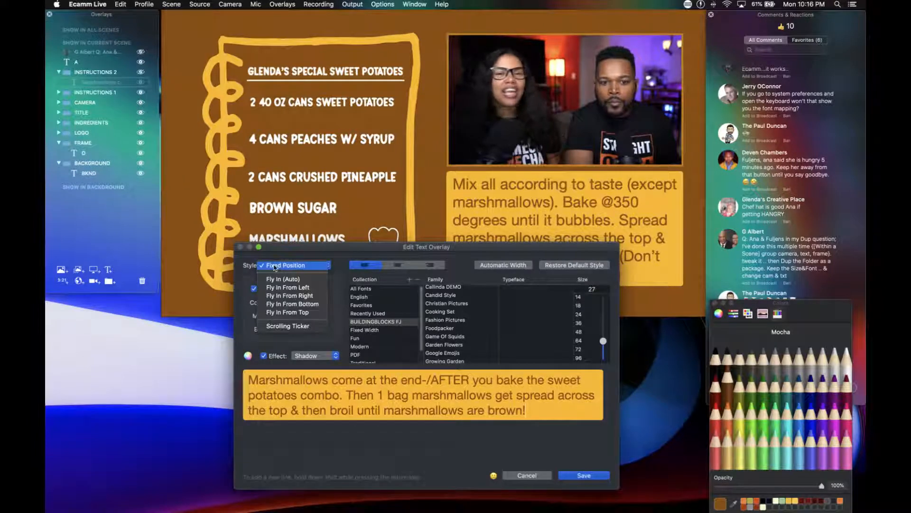
click(288, 295)
click(583, 475)
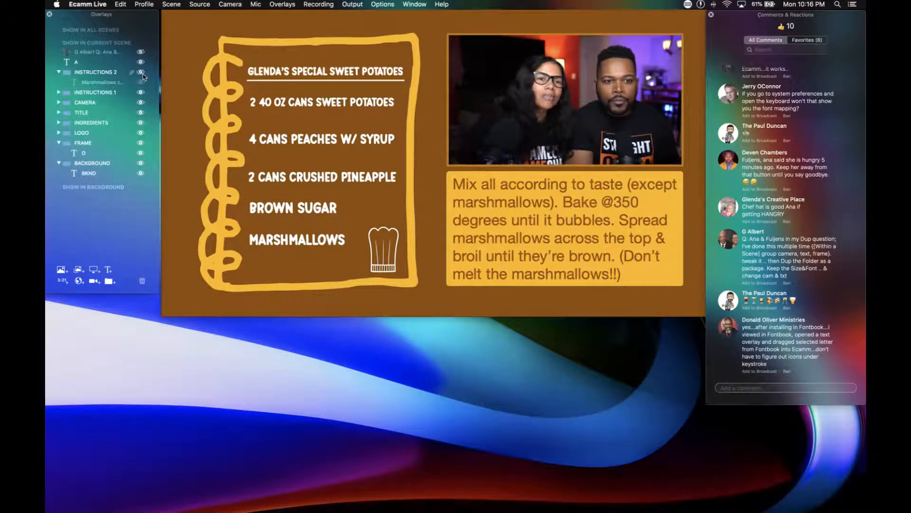
Preview the INSTRUCTIONS 2 folder by showing and hiding it, collapse it, and hide the INSTRUCTIONS 1 folder.
click(141, 72)
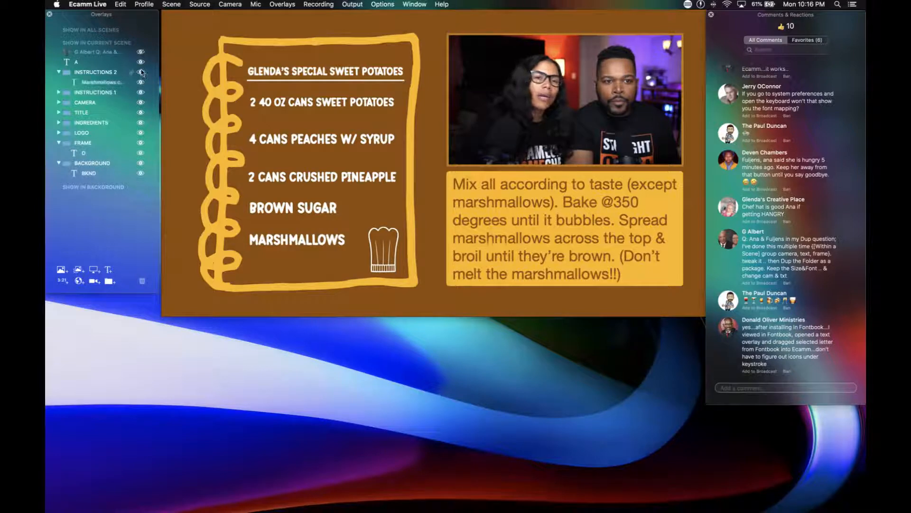
click(141, 72)
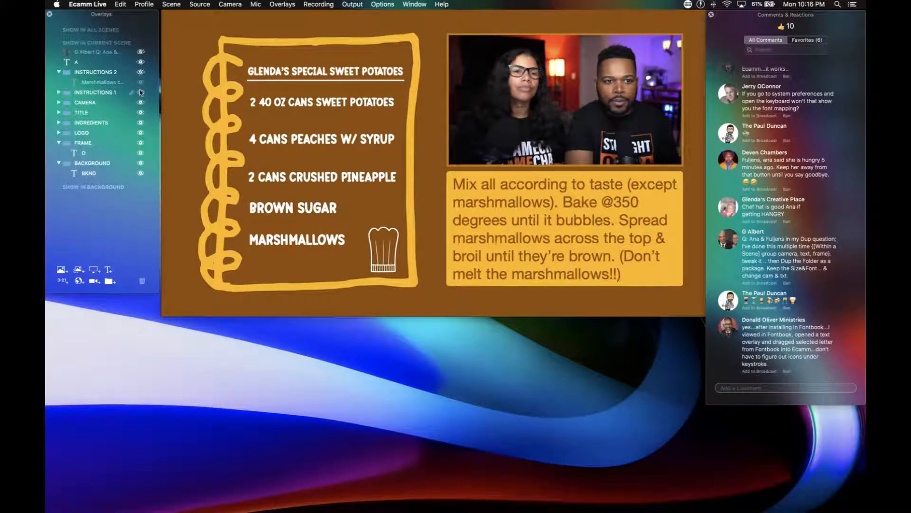
click(58, 73)
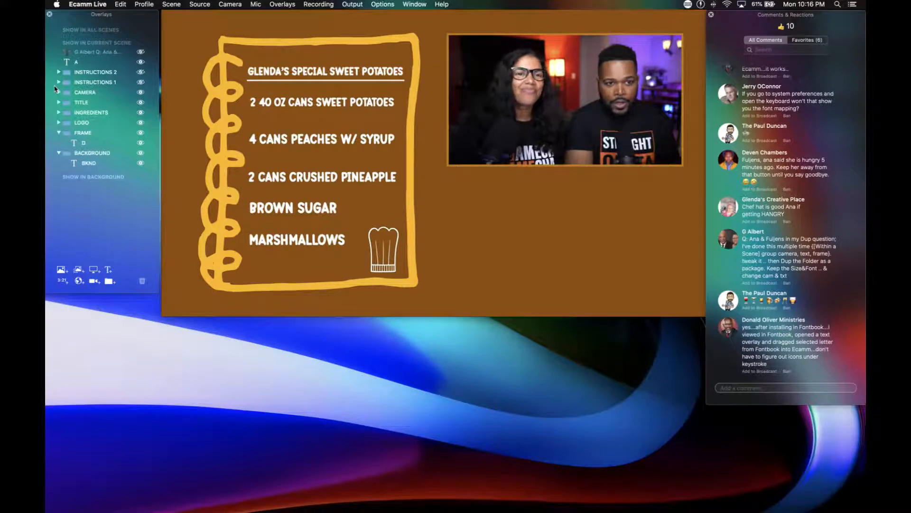
Expand the INGREDIENTS folder and reorder its overlays to match the recipe, from 2 40 OZ CANS SWEET POTATOES down to MARSHMALLOWS.
click(58, 113)
click(141, 123)
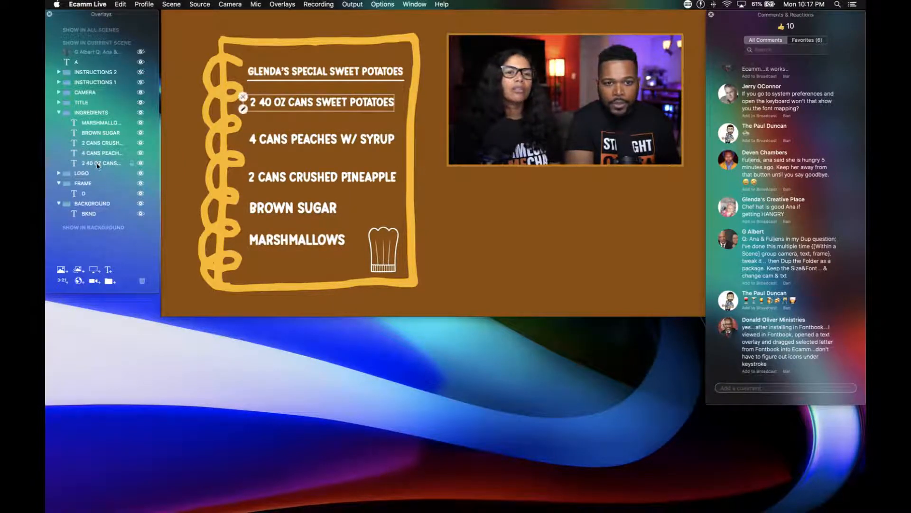
drag(97, 165, 98, 128)
drag(98, 125, 98, 119)
drag(95, 163, 98, 132)
drag(104, 165, 107, 144)
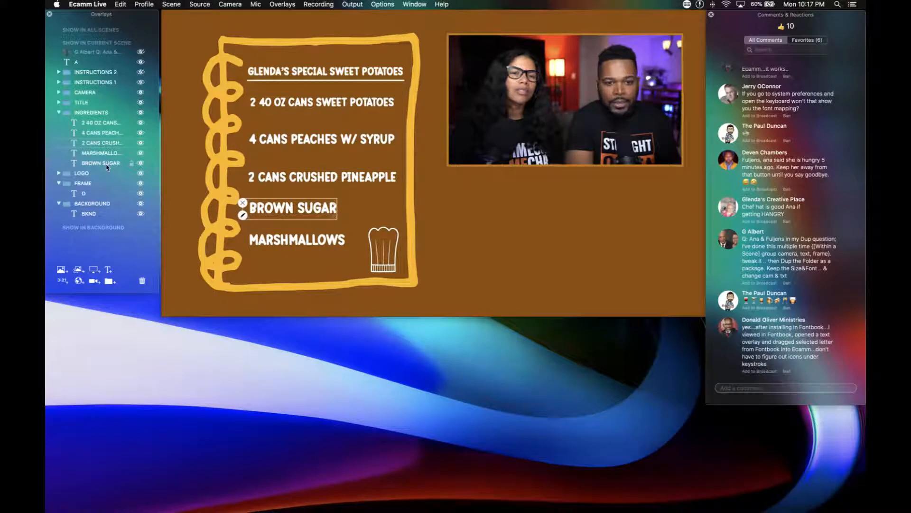
drag(107, 152, 112, 167)
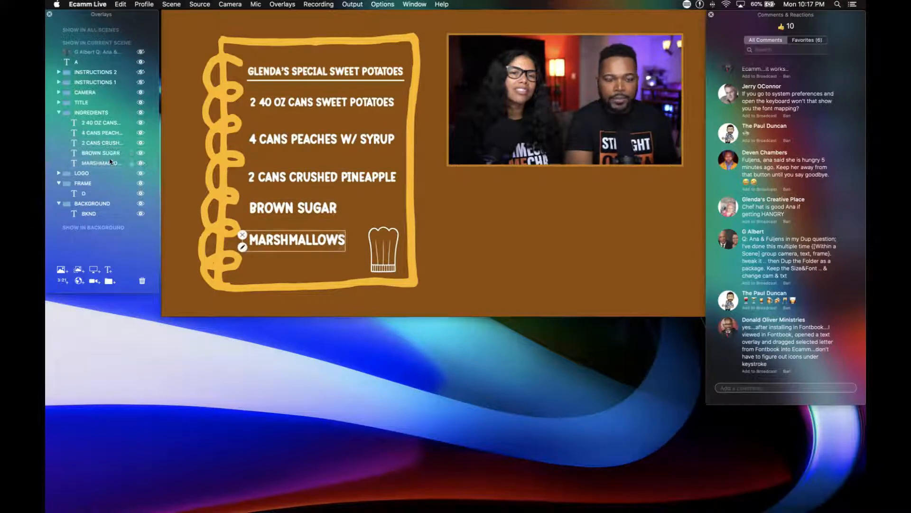
Hide all five ingredient text overlays in the INGREDIENTS folder.
click(141, 123)
click(140, 133)
click(141, 143)
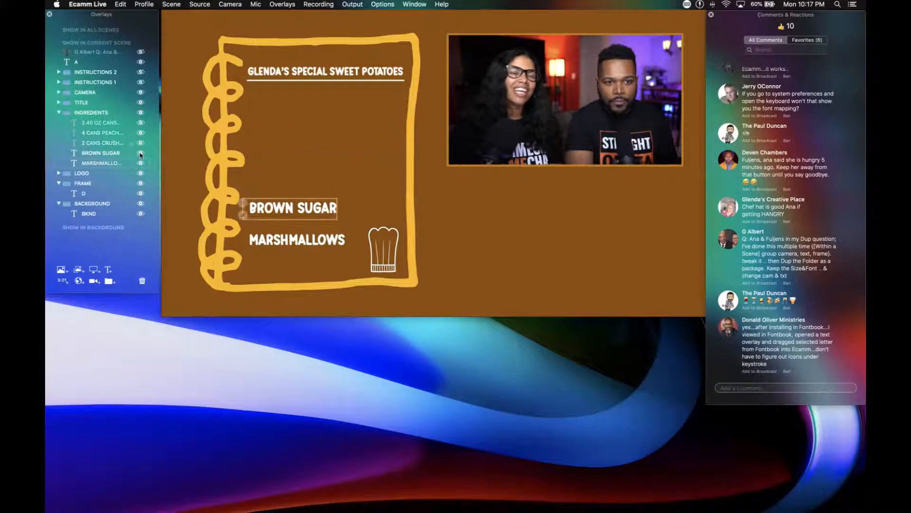
click(140, 153)
click(141, 163)
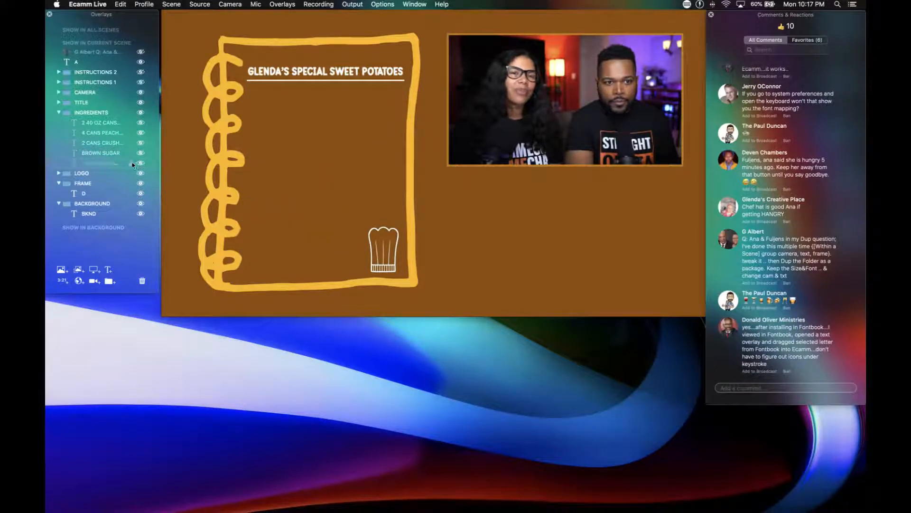
Lock all five ingredient text overlays in the INGREDIENTS folder.
click(132, 153)
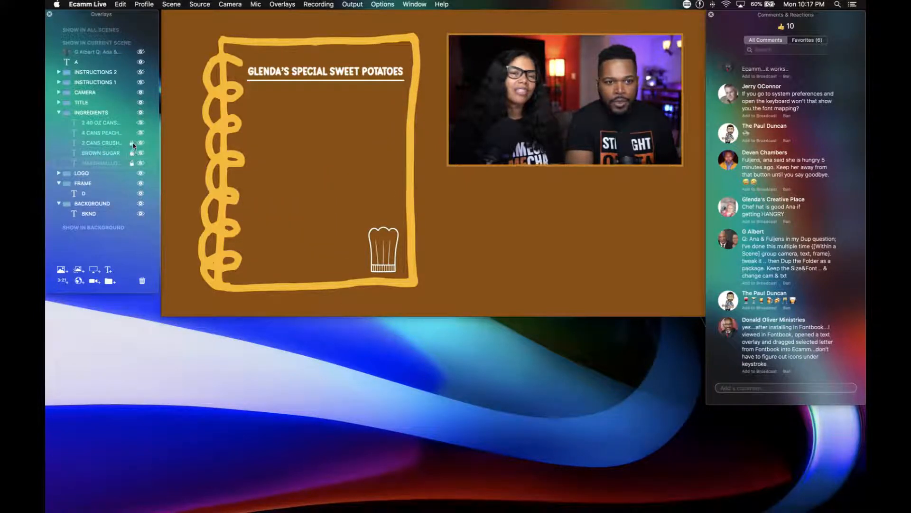
click(133, 133)
click(132, 123)
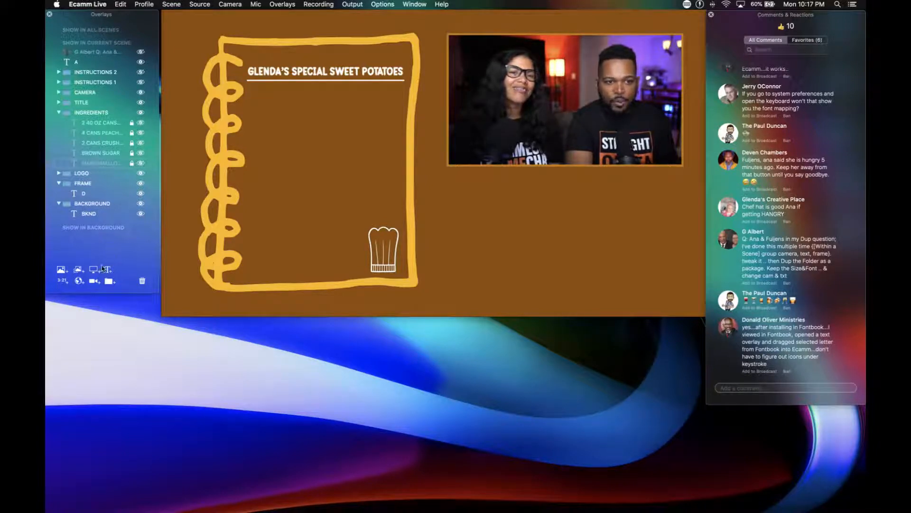
Lengthen the overlay list, lock the overlays in the LOGO and FRAME folders, and collapse the LOGO, FRAME and BACKGROUND folders.
drag(116, 293, 116, 388)
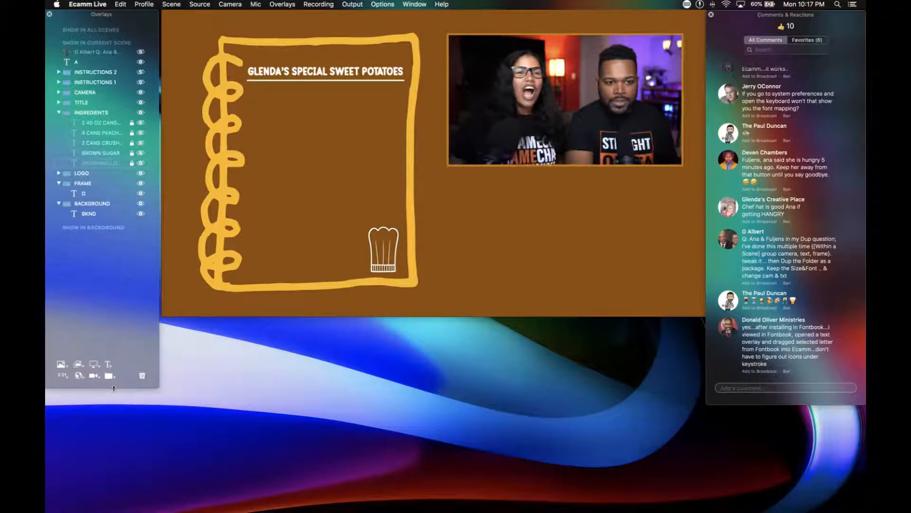
click(58, 173)
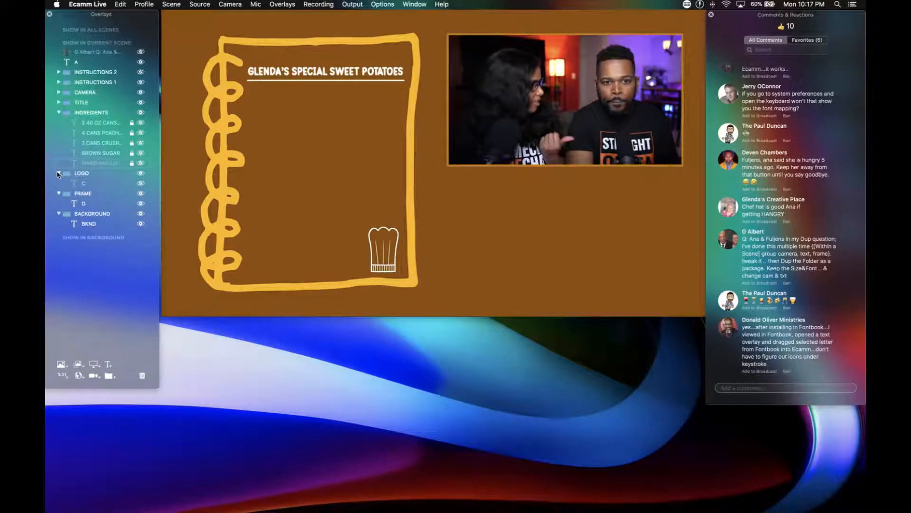
click(59, 173)
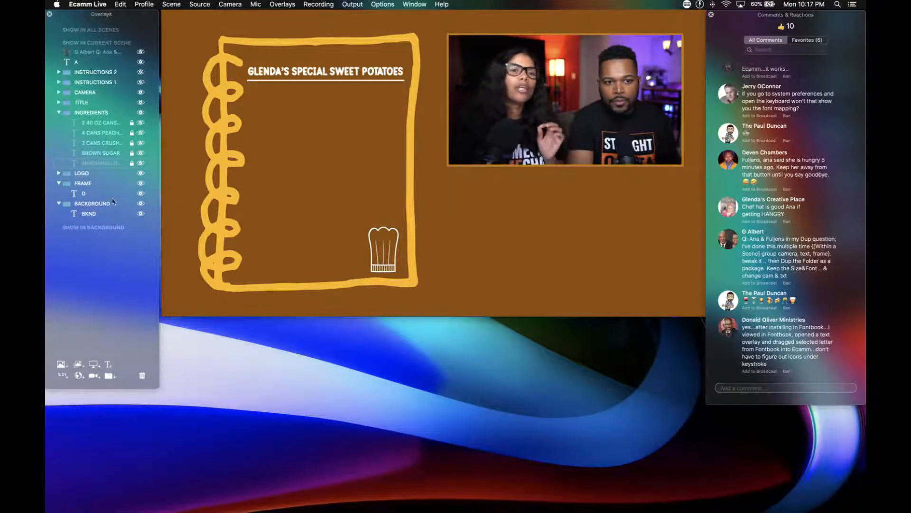
click(131, 193)
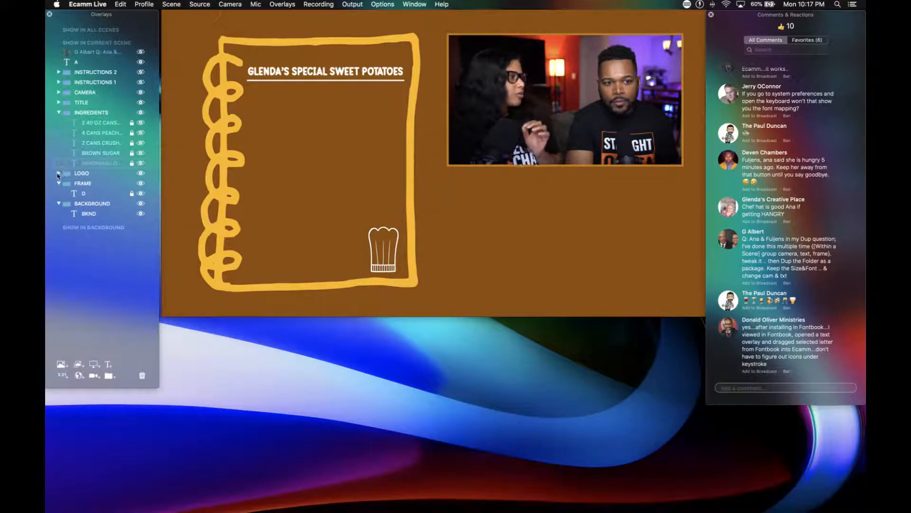
click(57, 174)
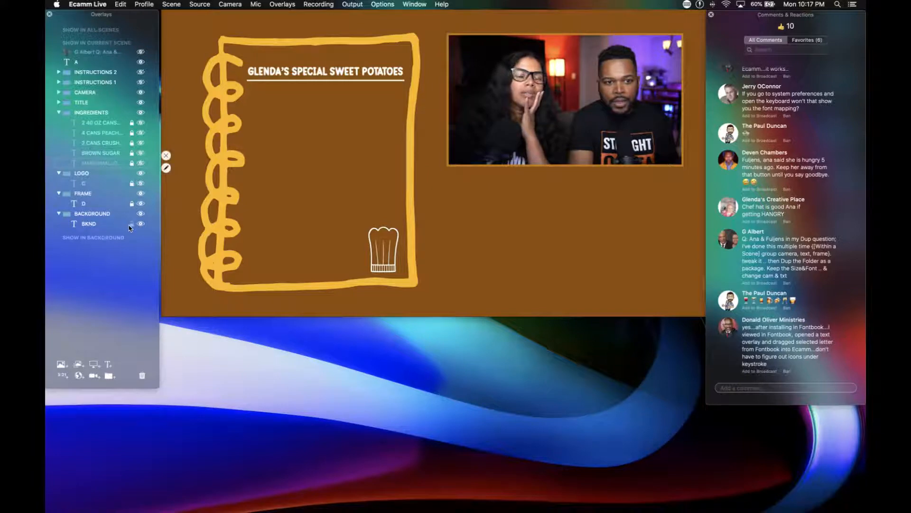
click(59, 214)
click(59, 193)
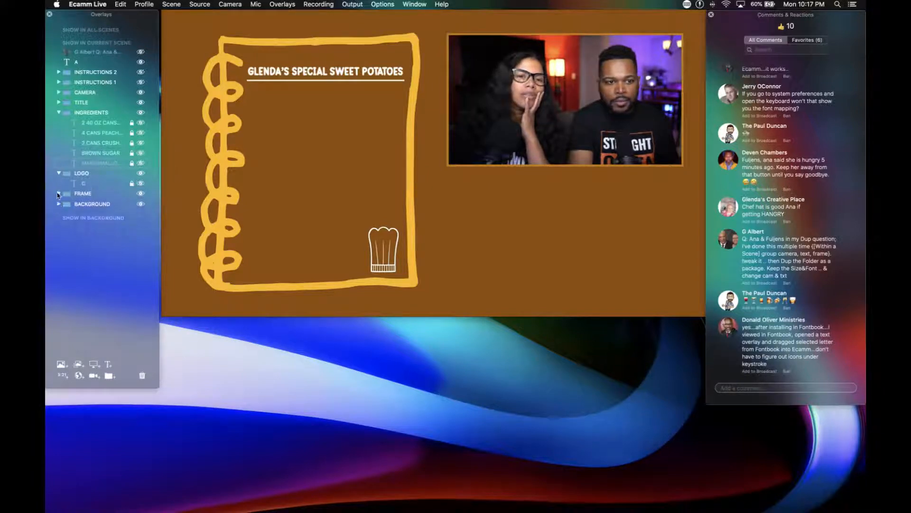
click(60, 174)
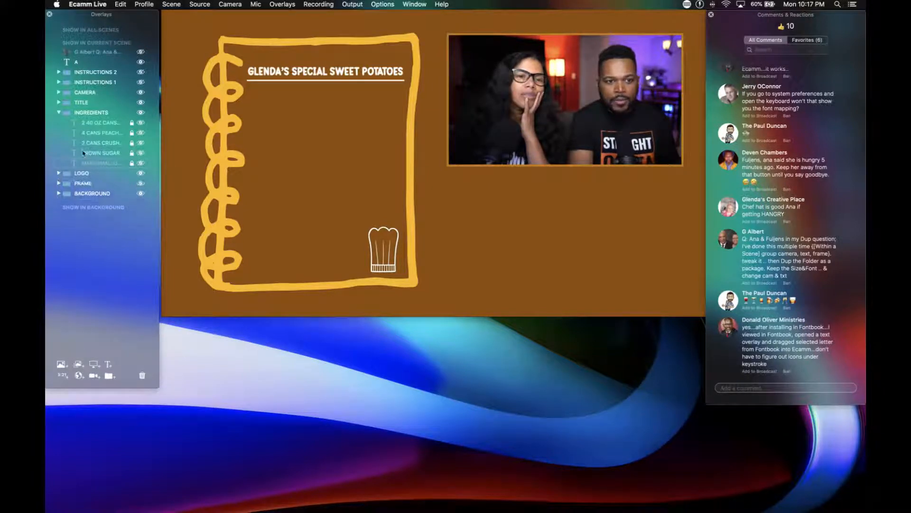
Set the 2 40 OZ CANS SWEET POTATOES and 4 CANS PEACHES W/ SYRUP overlays to the Fly In From Left style and save each.
double_click(100, 124)
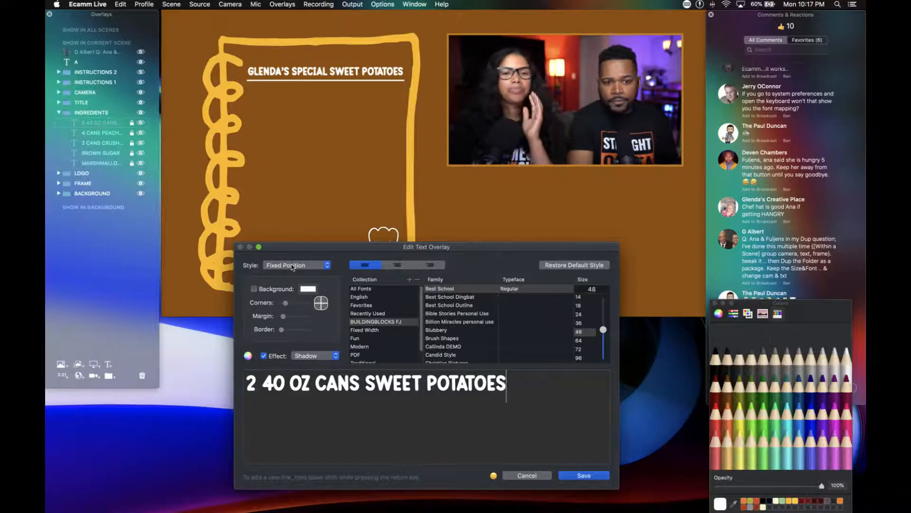
click(293, 265)
click(287, 287)
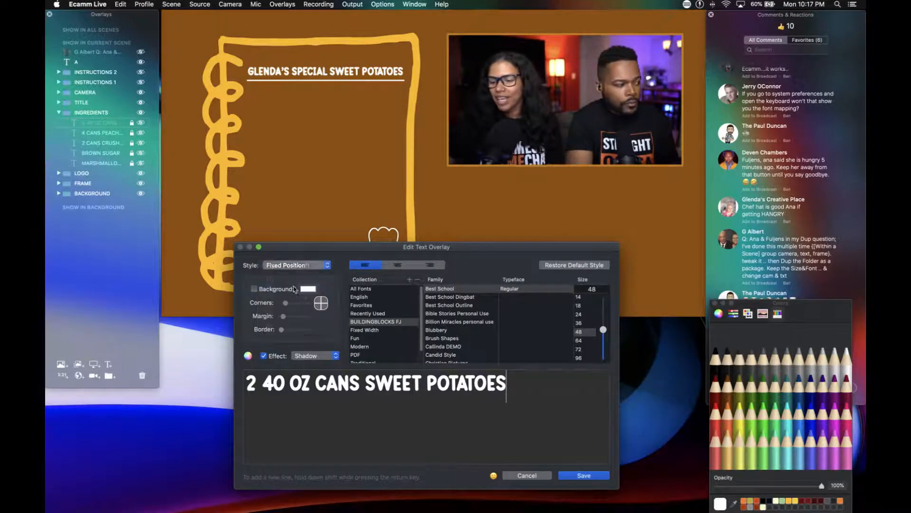
click(577, 475)
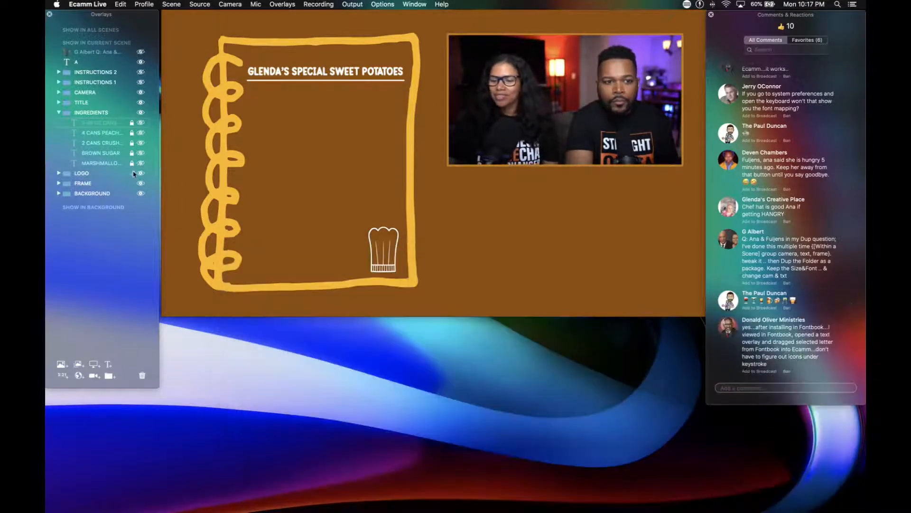
double_click(103, 135)
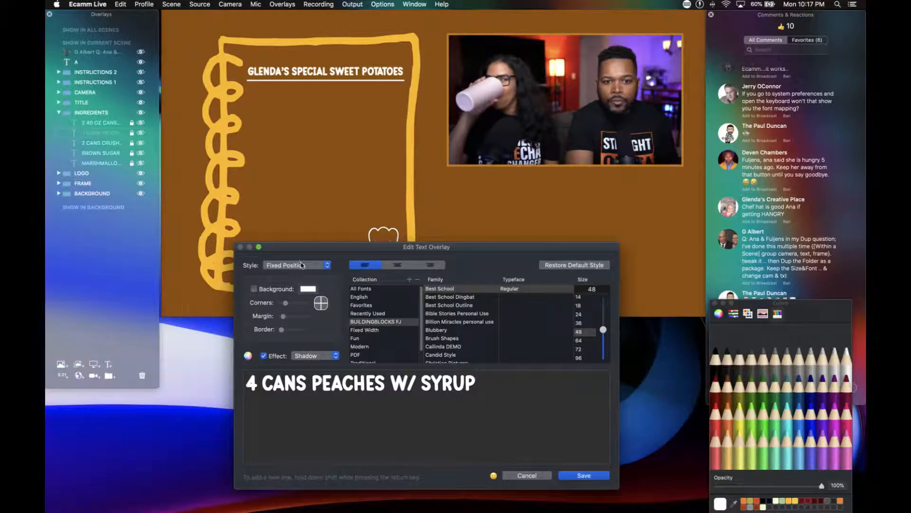
click(301, 266)
click(287, 288)
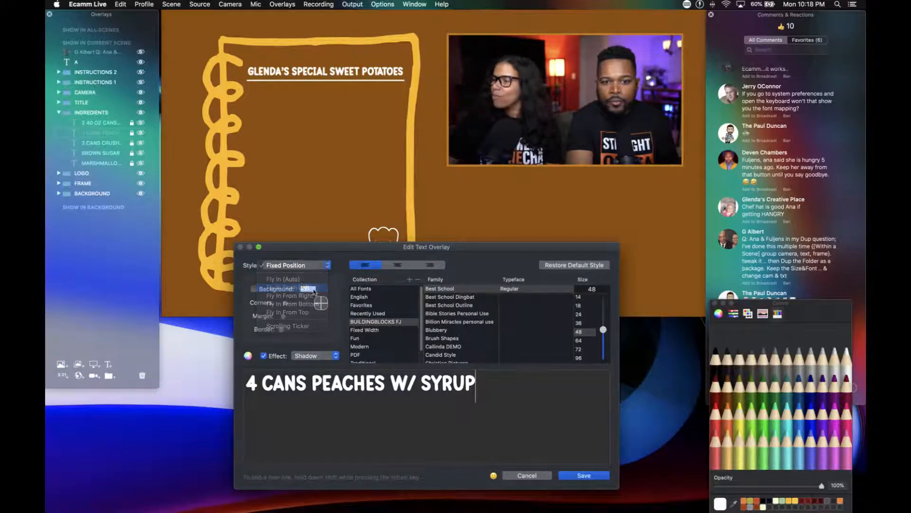
click(563, 474)
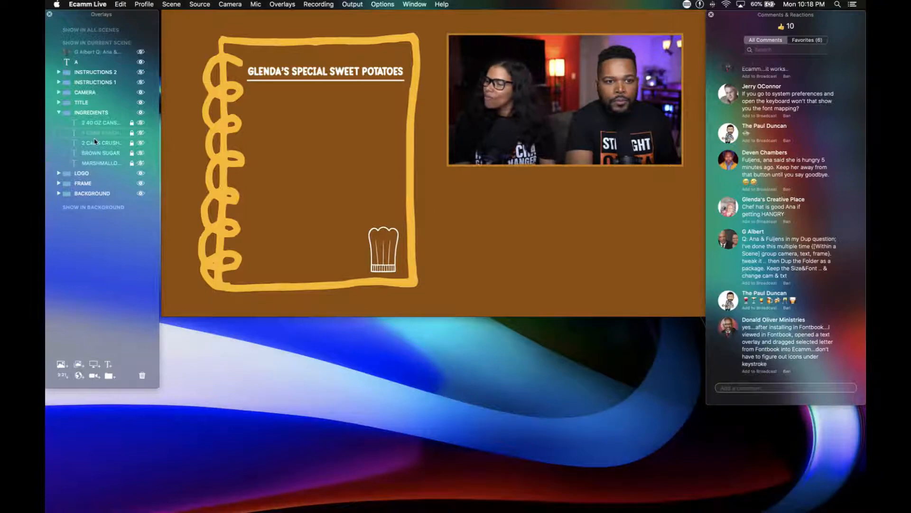
Set the 2 CANS CRUSHED PINEAPPLE, BROWN SUGAR and MARSHMALLOWS overlays to the Fly In From Left style and save each.
double_click(95, 141)
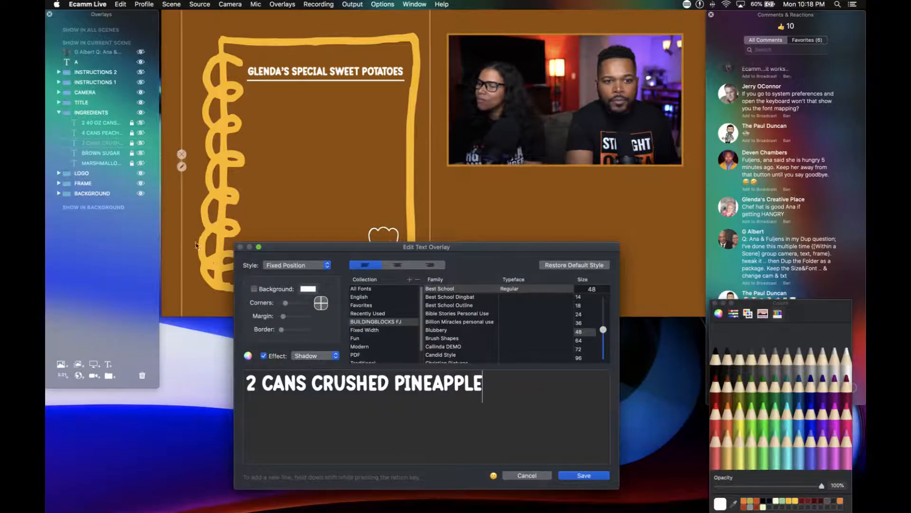
click(292, 270)
click(290, 287)
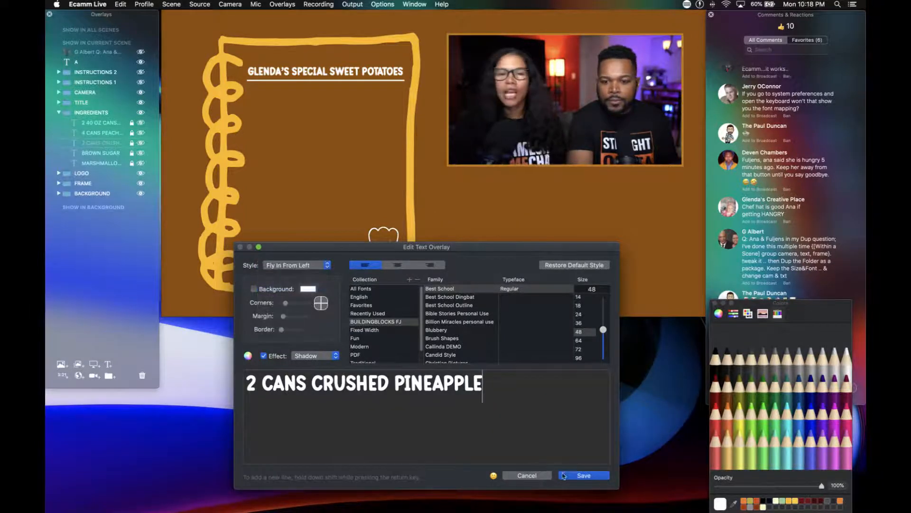
click(576, 476)
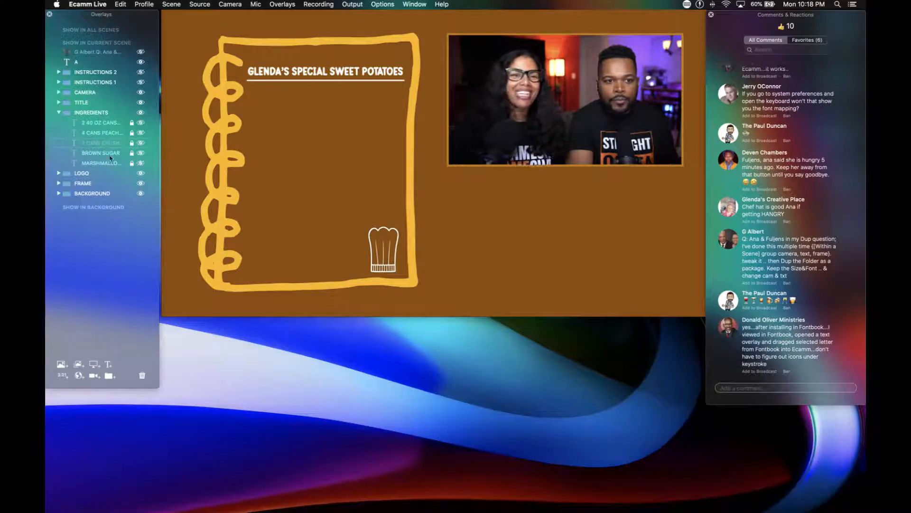
double_click(101, 154)
click(299, 269)
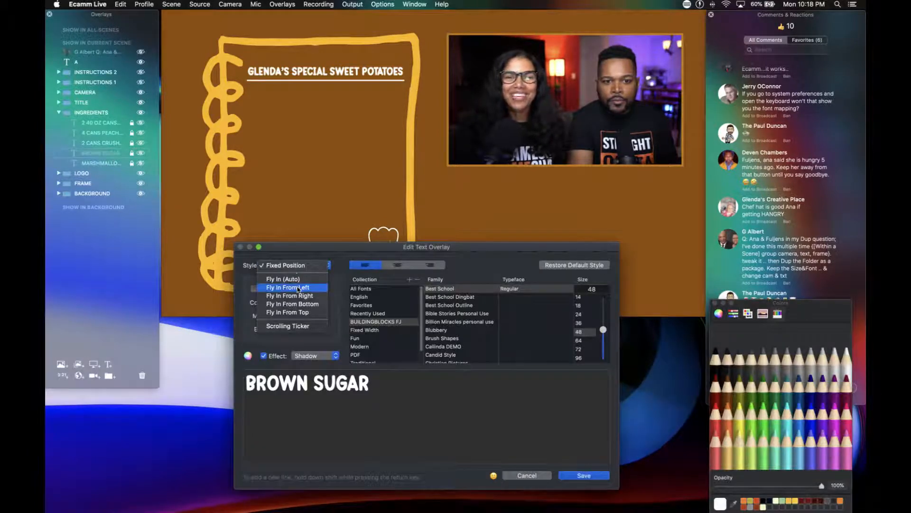
click(298, 288)
click(566, 475)
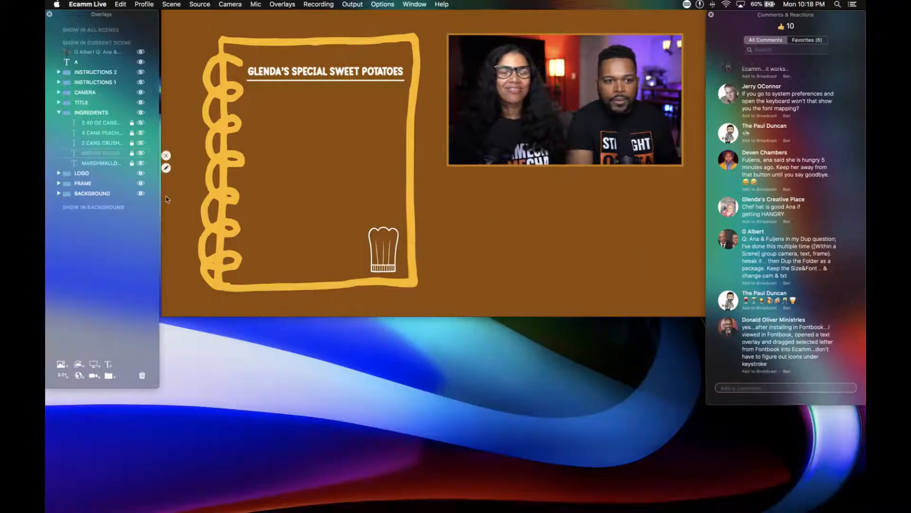
double_click(116, 165)
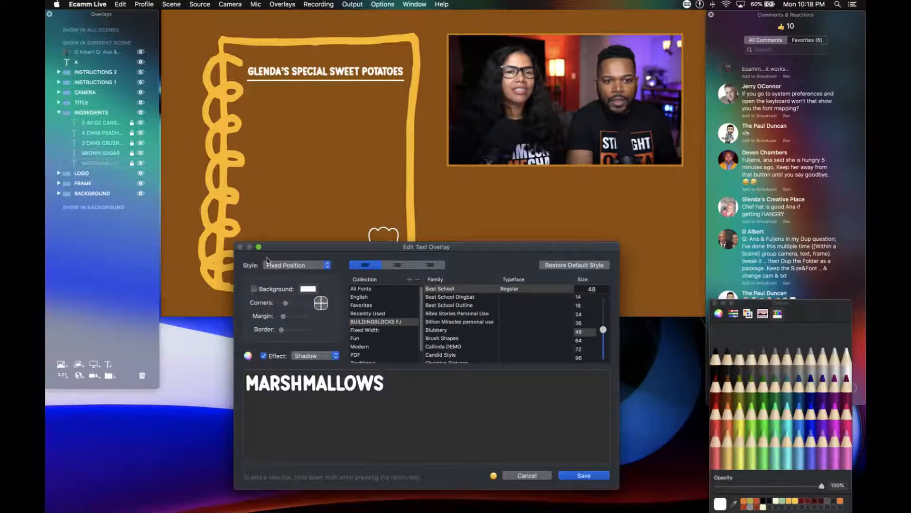
click(292, 265)
click(295, 288)
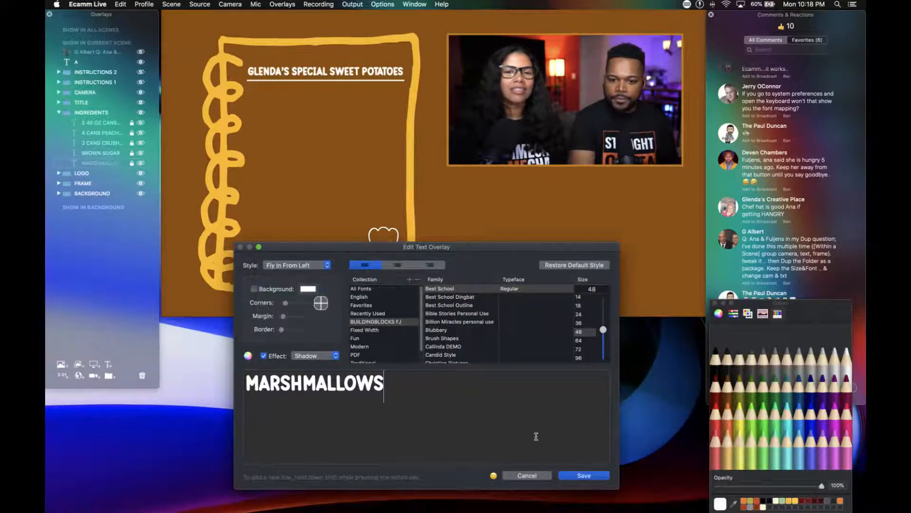
click(576, 475)
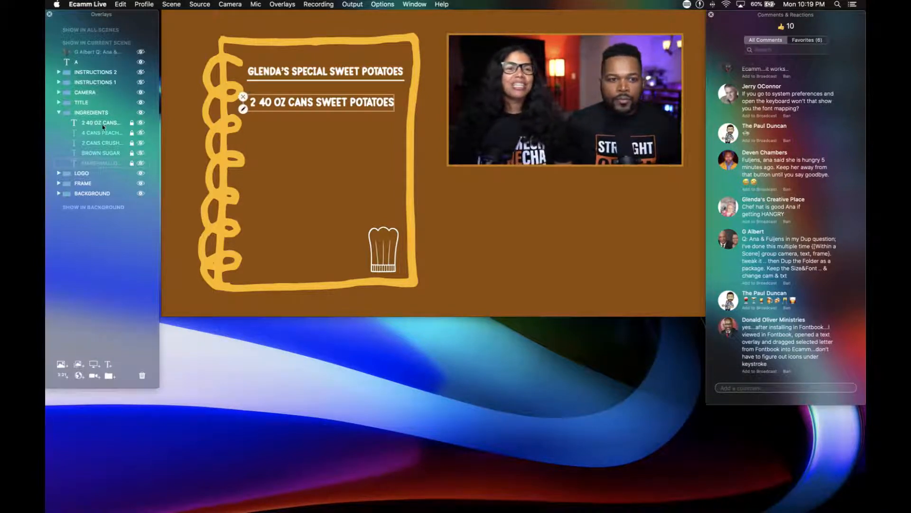
Show the remaining ingredient overlays one by one from peaches to marshmallows, collapse the INGREDIENTS folder, and show the INSTRUCTIONS 1 folder.
click(141, 134)
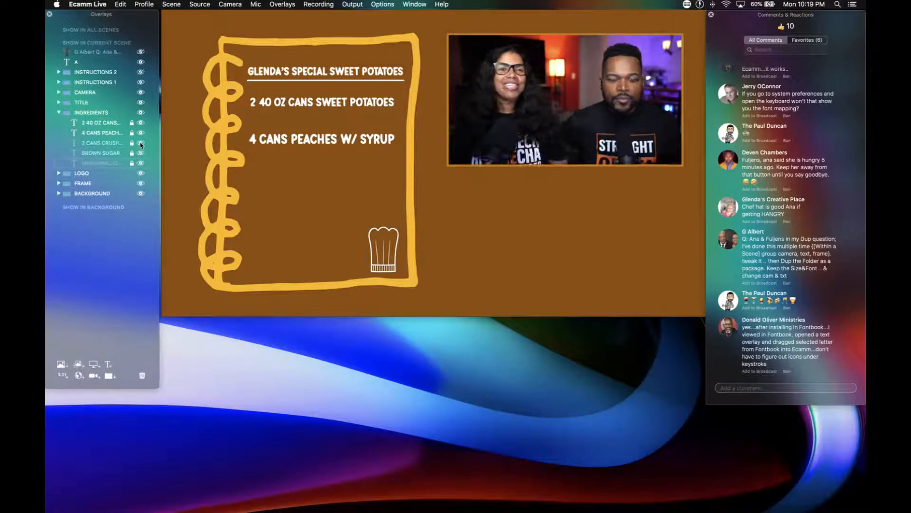
click(141, 143)
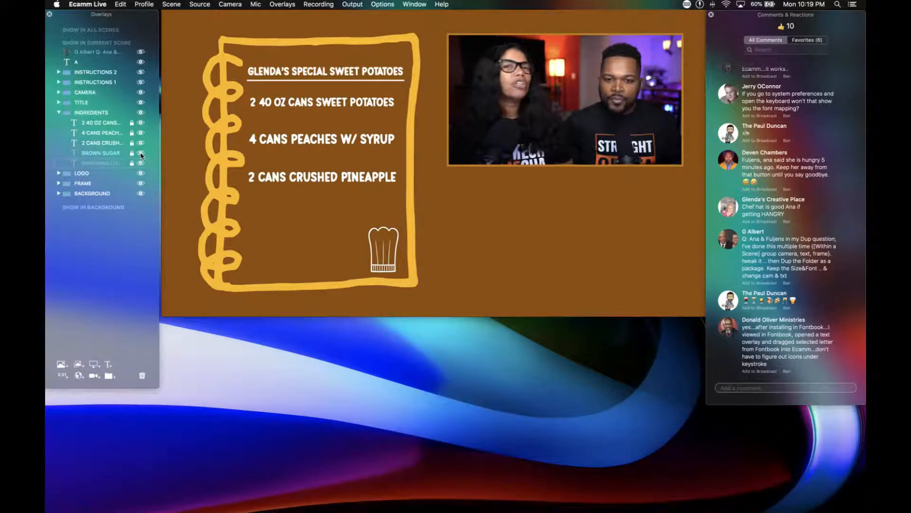
click(141, 154)
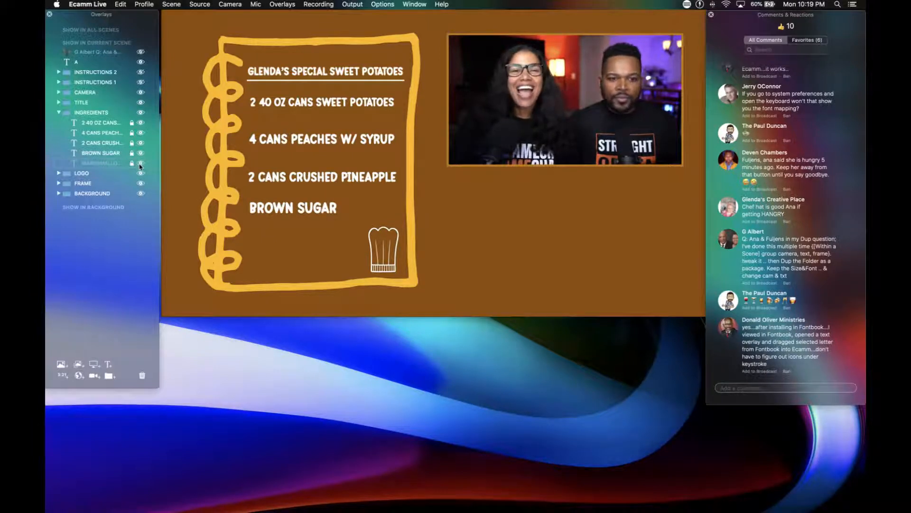
click(141, 164)
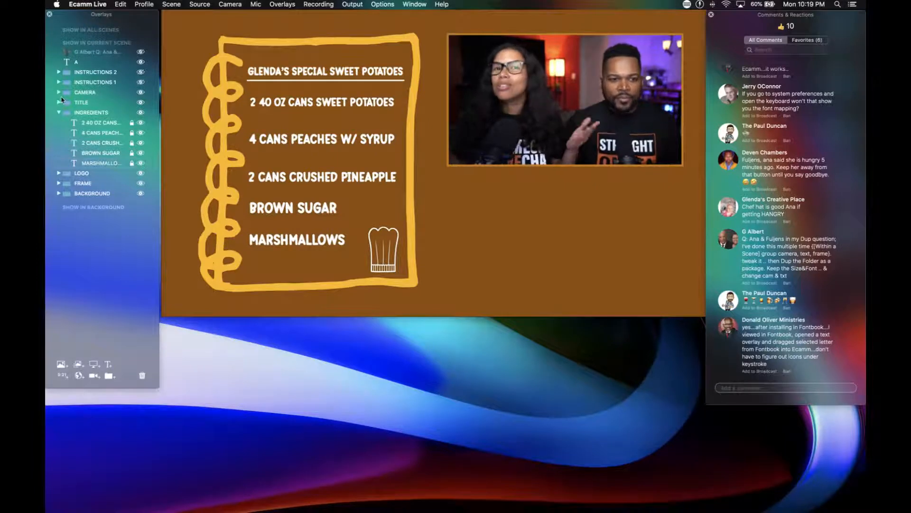
click(58, 112)
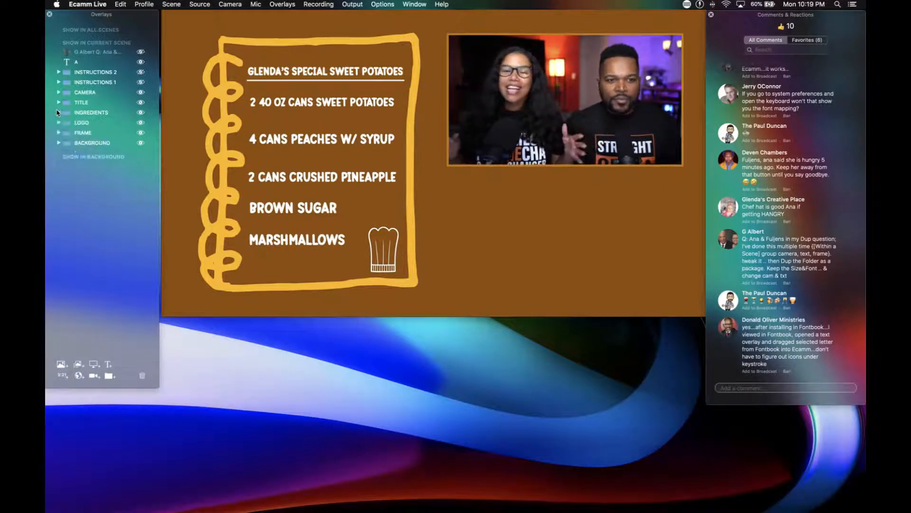
click(140, 83)
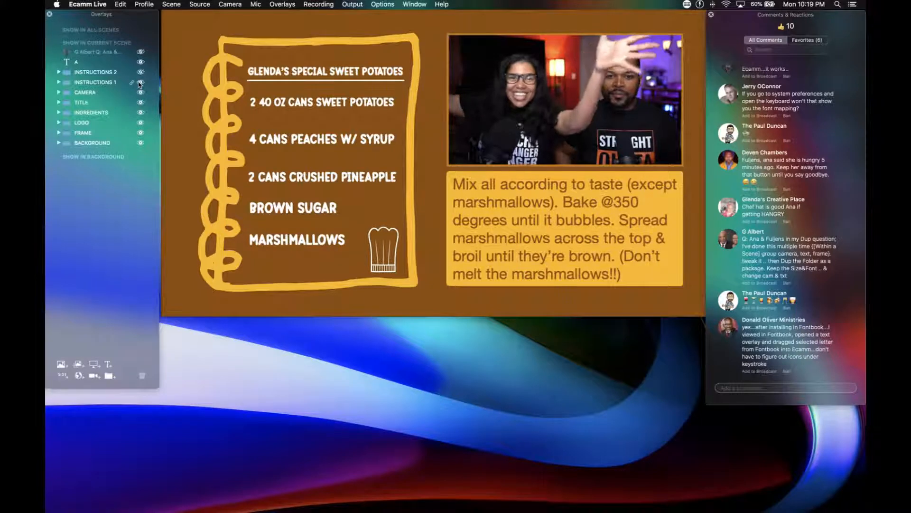